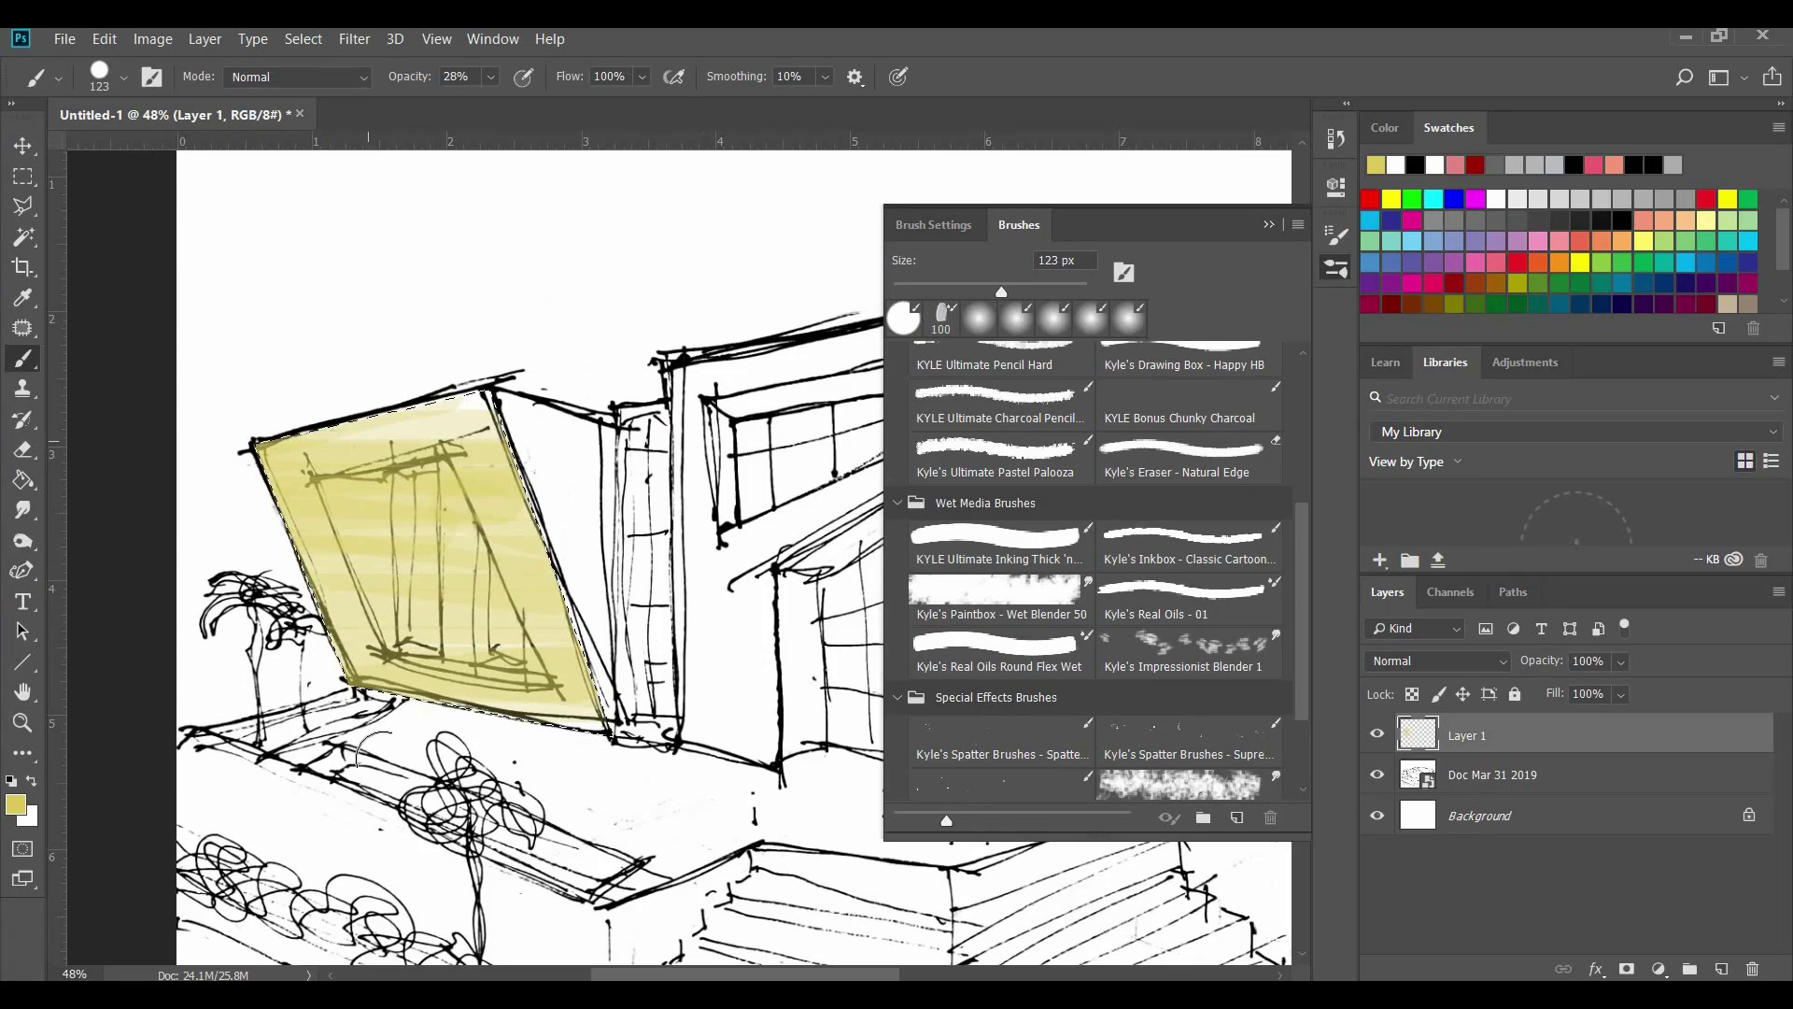
Clear the selection around the slanted block's front face and collapse the floating brush presets
key(l)
key(ctrl+d)
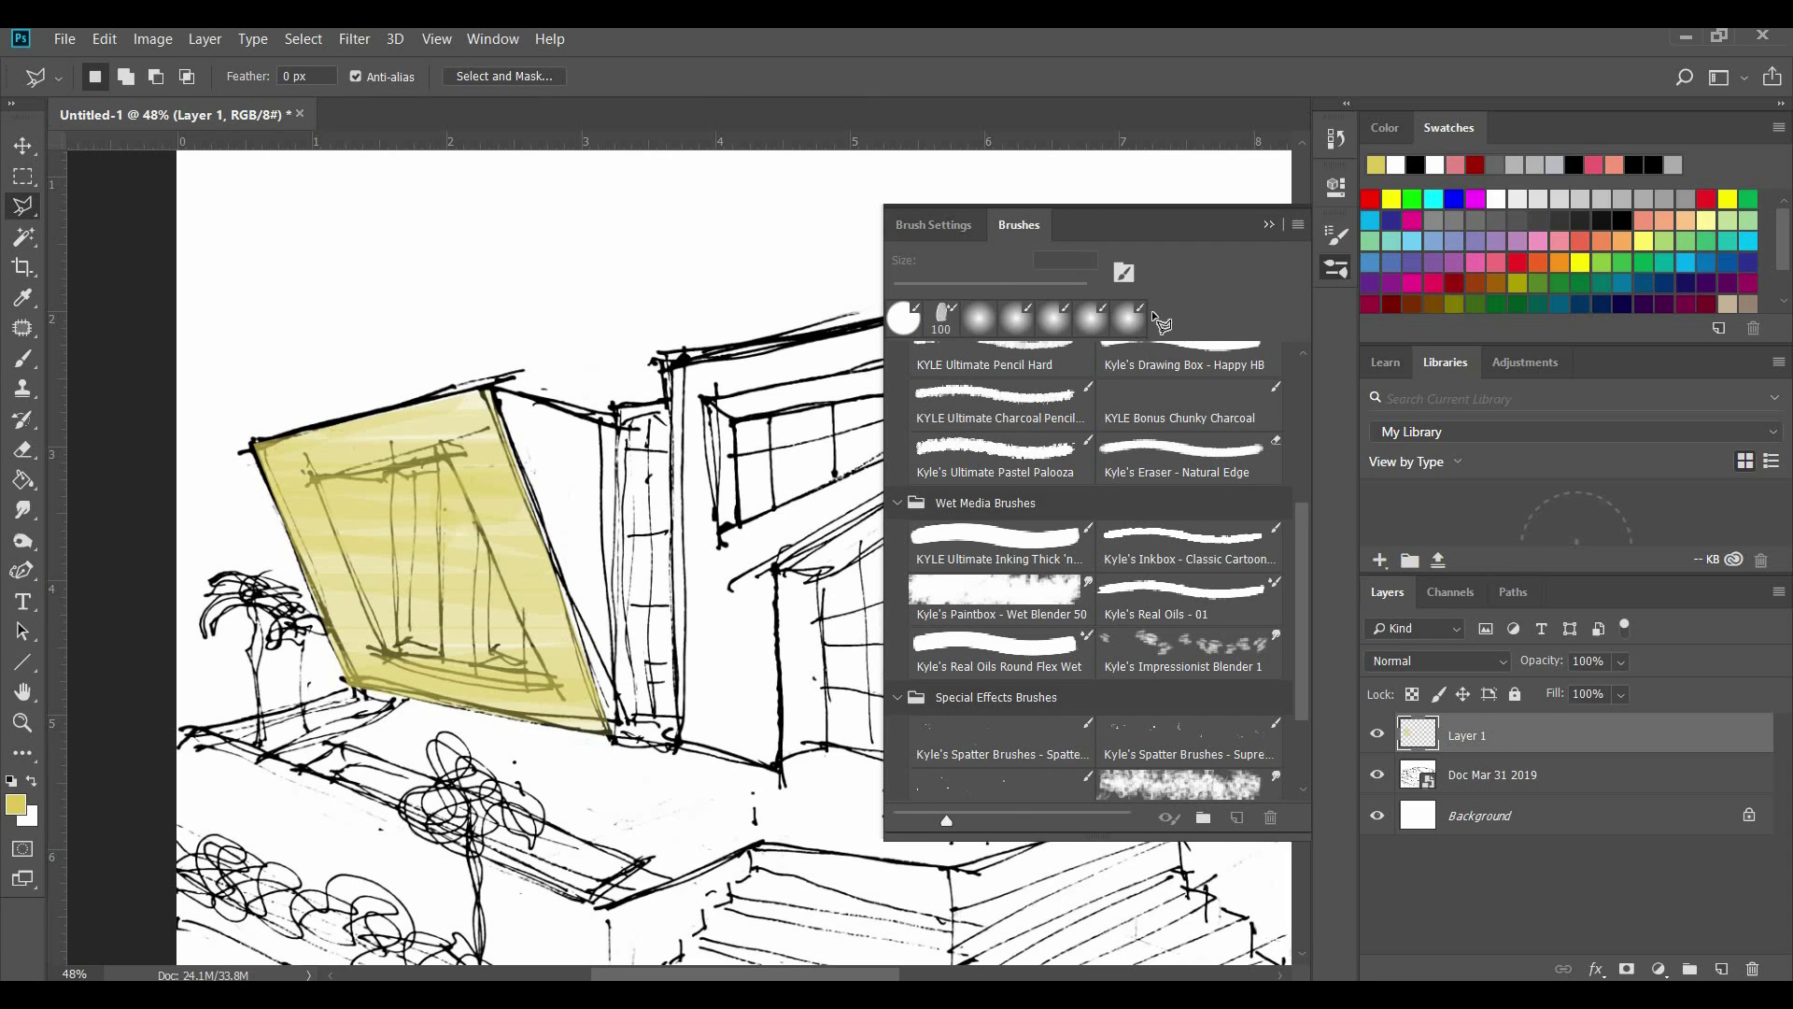
click(1268, 224)
scroll(289, 476, down, 5)
scroll(300, 495, up, 6)
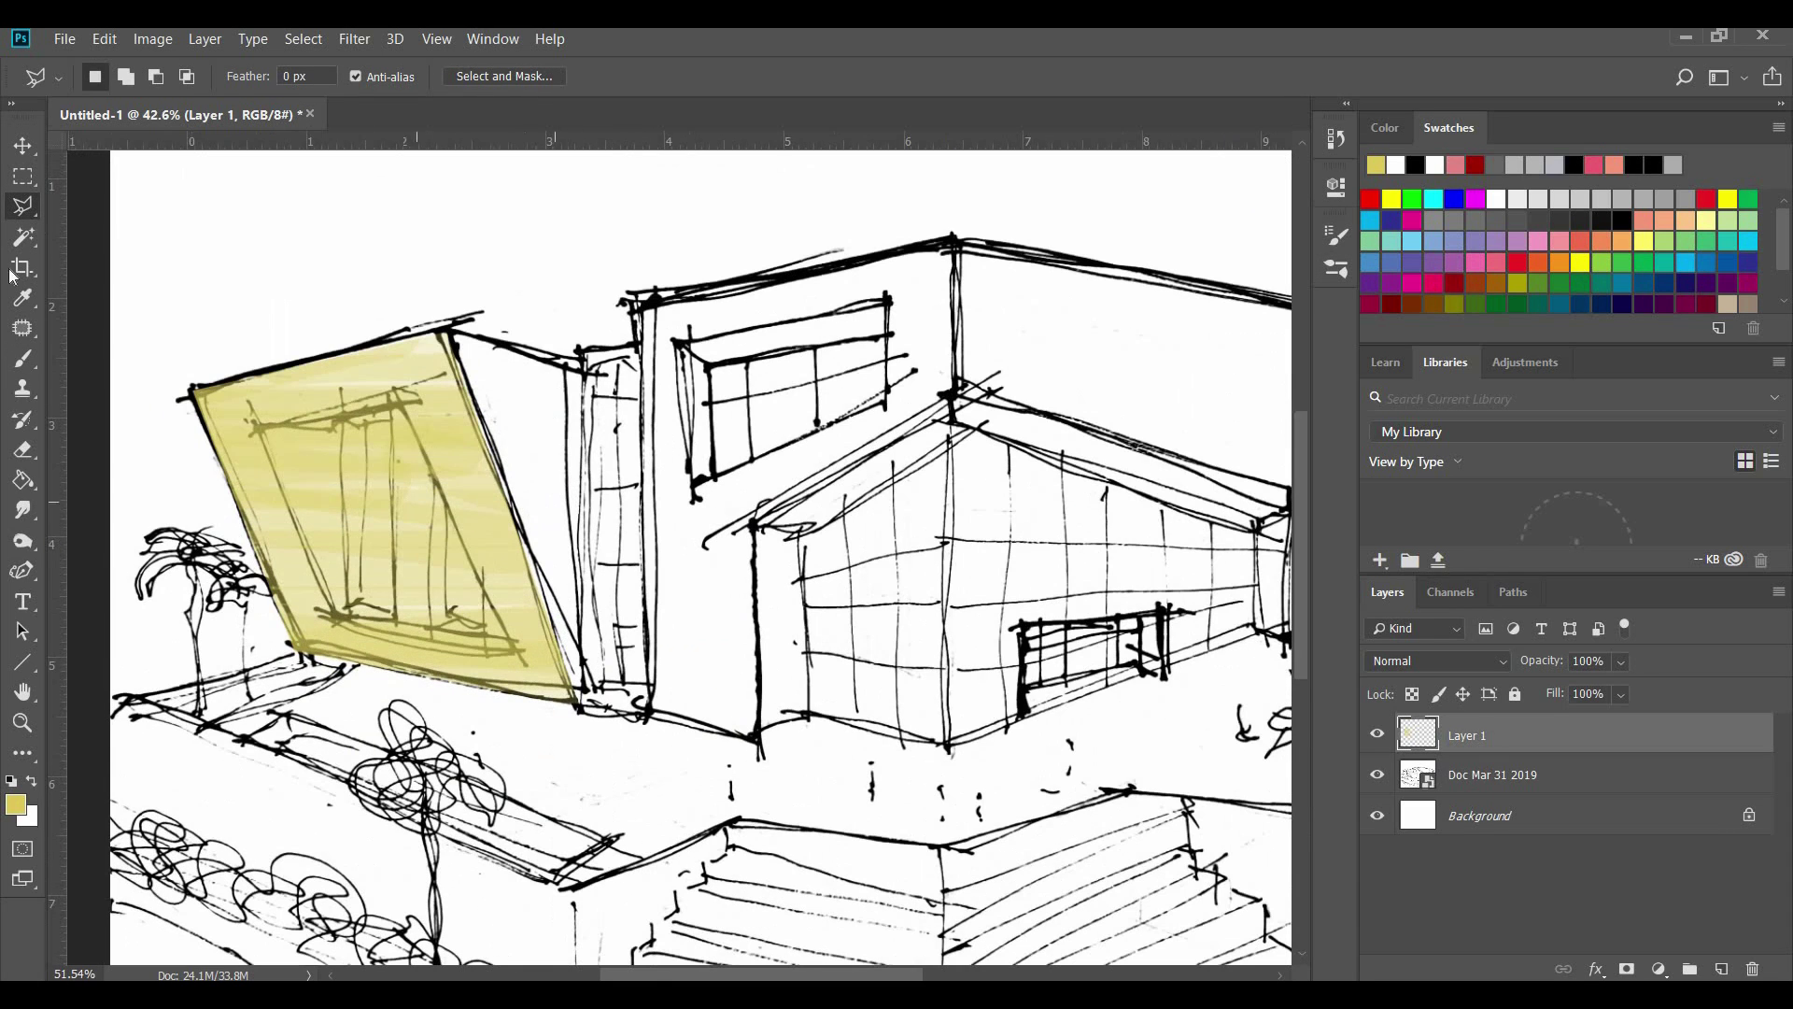
Outline the triangular side face of the slanted block with the Polygonal Lasso
click(453, 329)
click(583, 368)
double_click(585, 708)
Paint the selected side face yellow and shade it with light grey brush strokes
key(b)
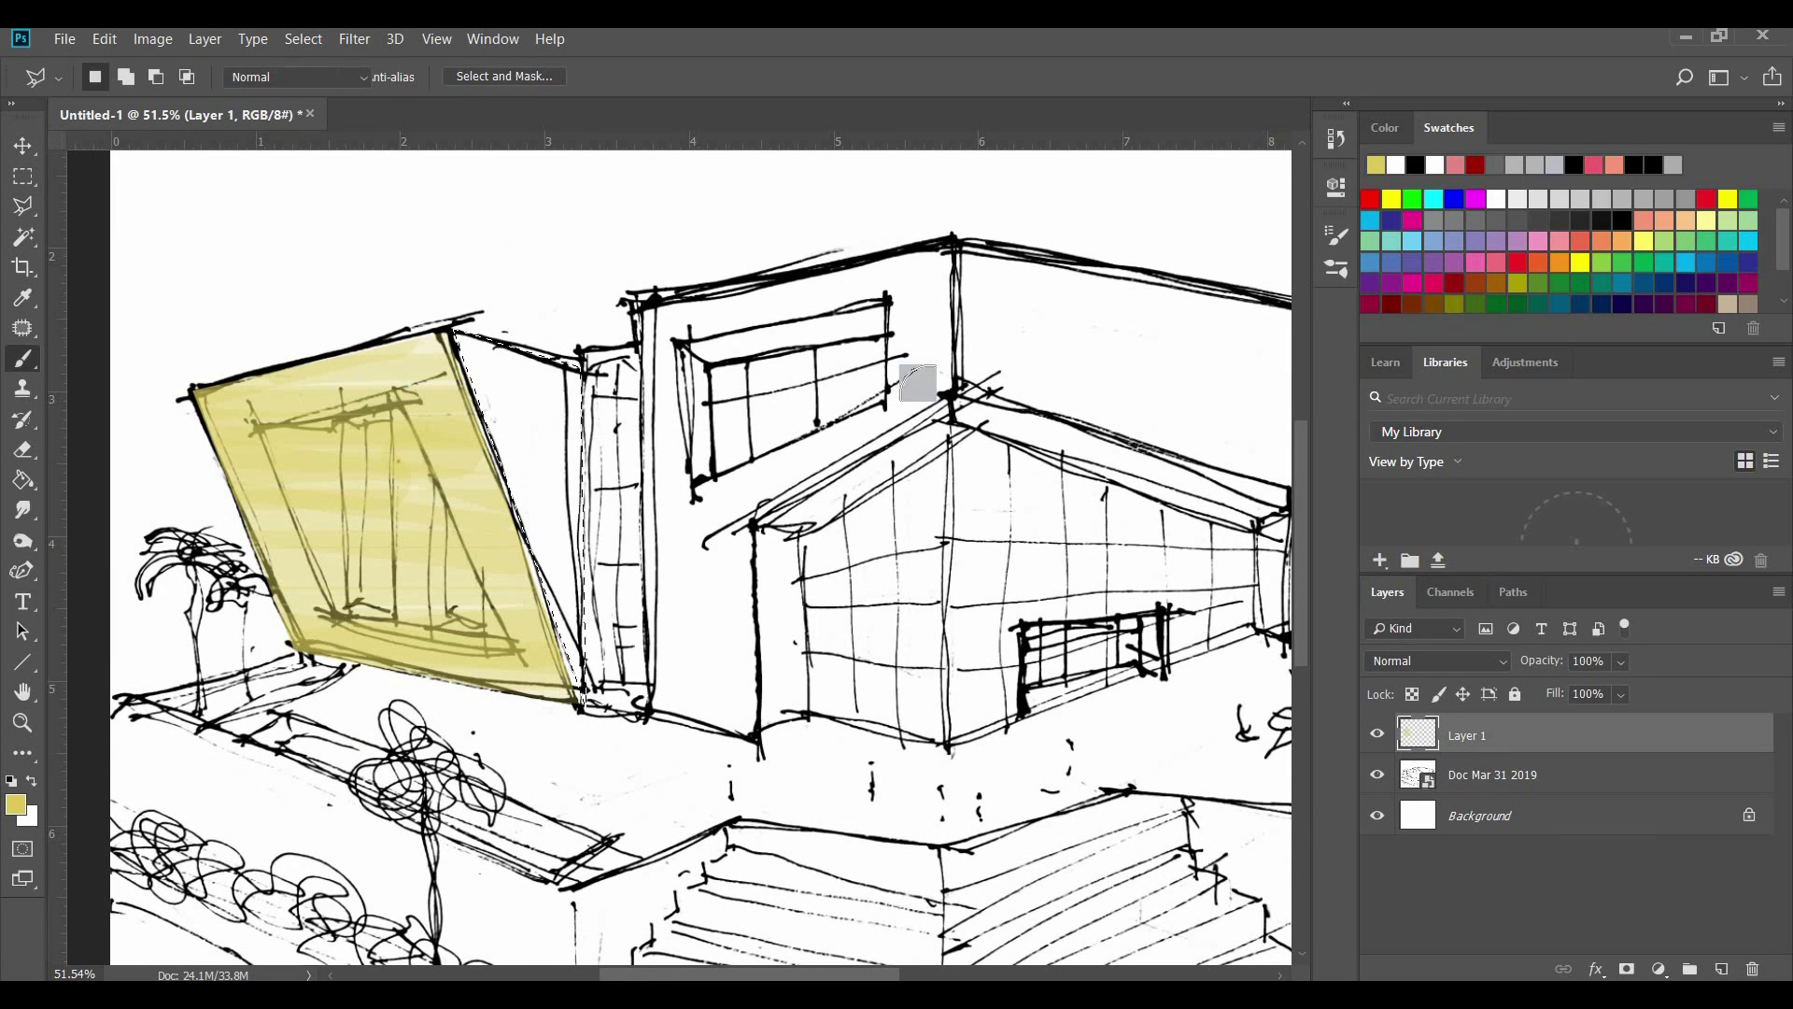
mouse_move(918, 384)
mouse_down()
mouse_move(501, 476)
mouse_move(411, 720)
mouse_move(456, 476)
mouse_move(837, 414)
mouse_move(500, 410)
mouse_move(776, 622)
mouse_up()
click(1622, 199)
mouse_move(1113, 421)
mouse_down()
mouse_move(402, 486)
mouse_move(788, 298)
mouse_up()
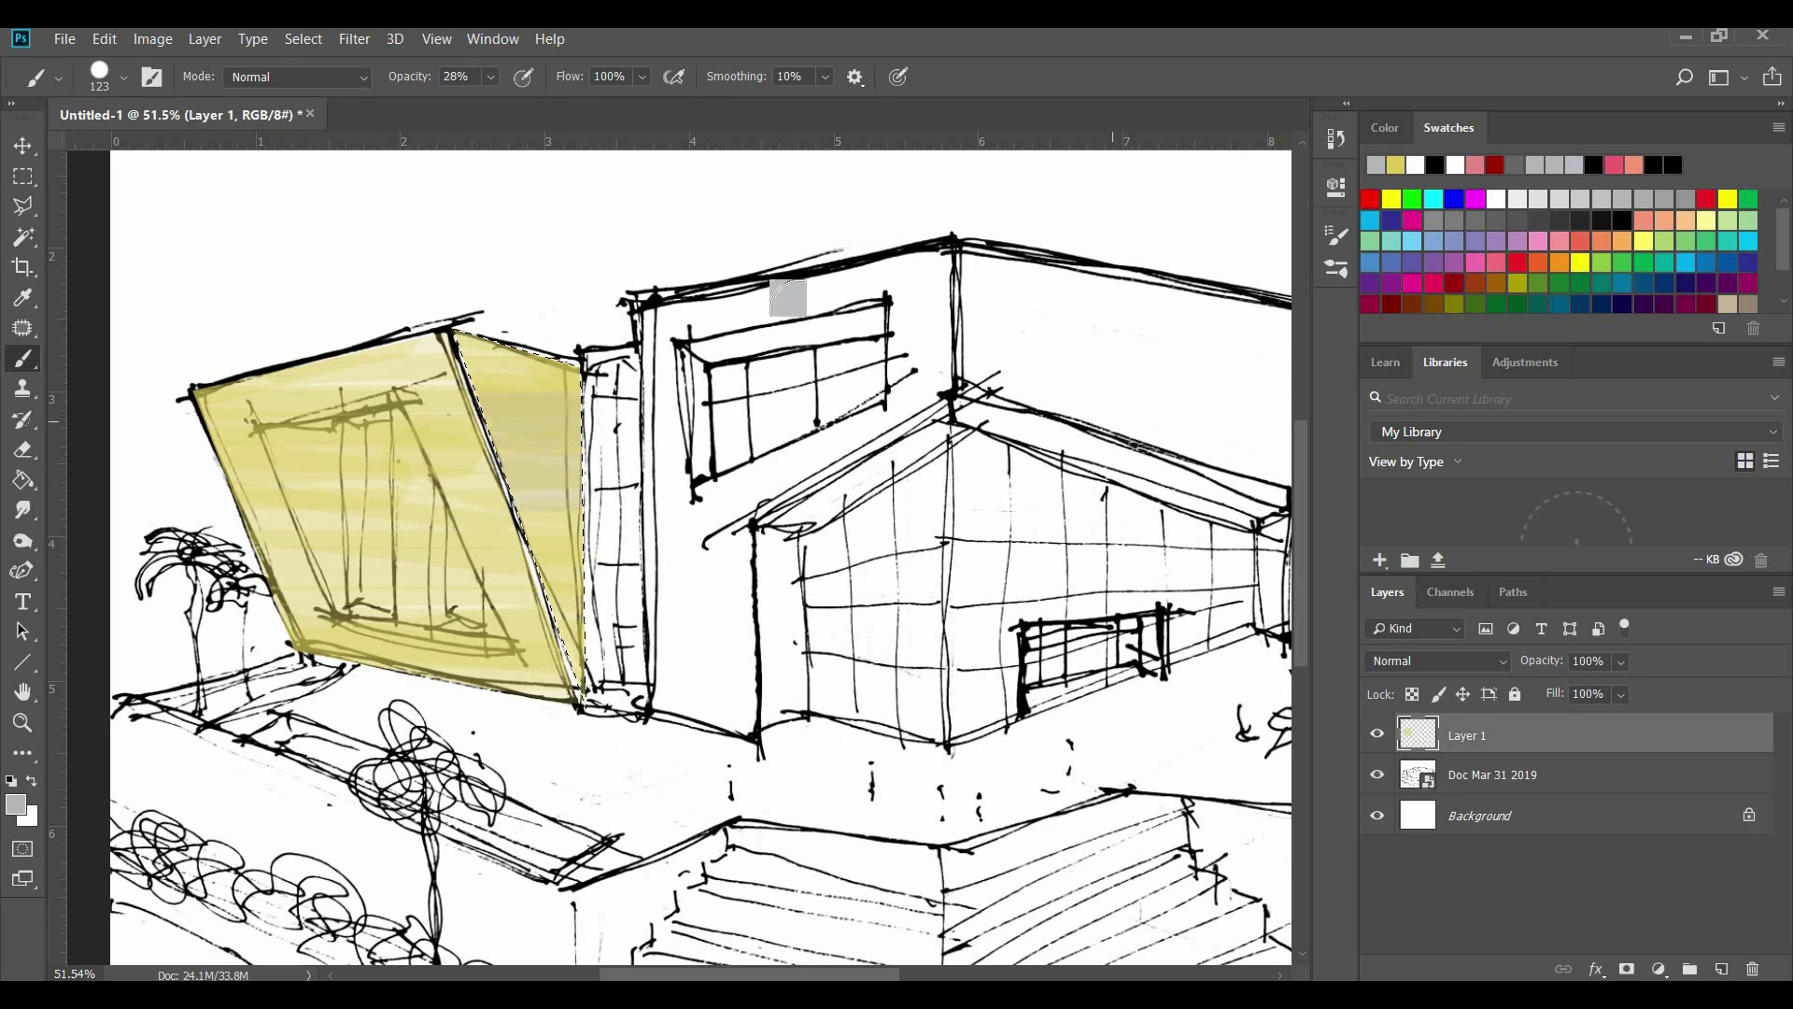
drag(551, 345, 467, 383)
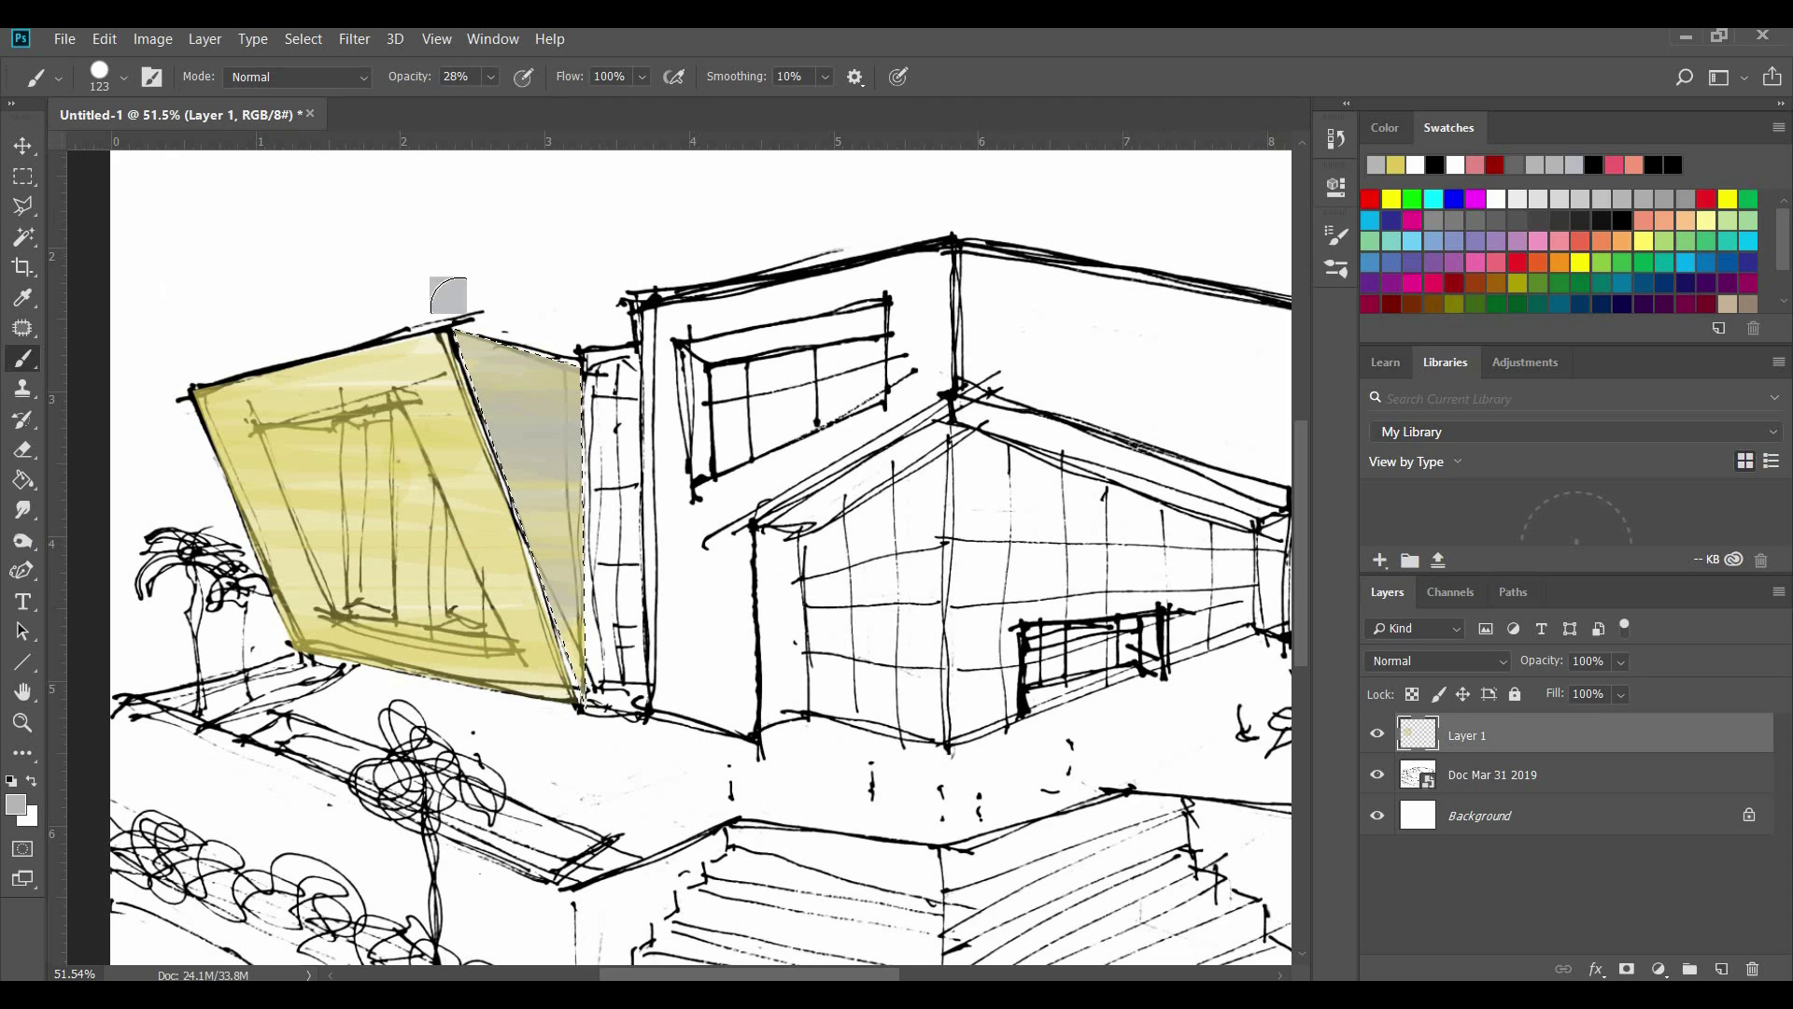
Brush olive yellow over the selected side face to make it darker than the front face
scroll(891, 479, down, 1)
scroll(1560, 248, down, 1)
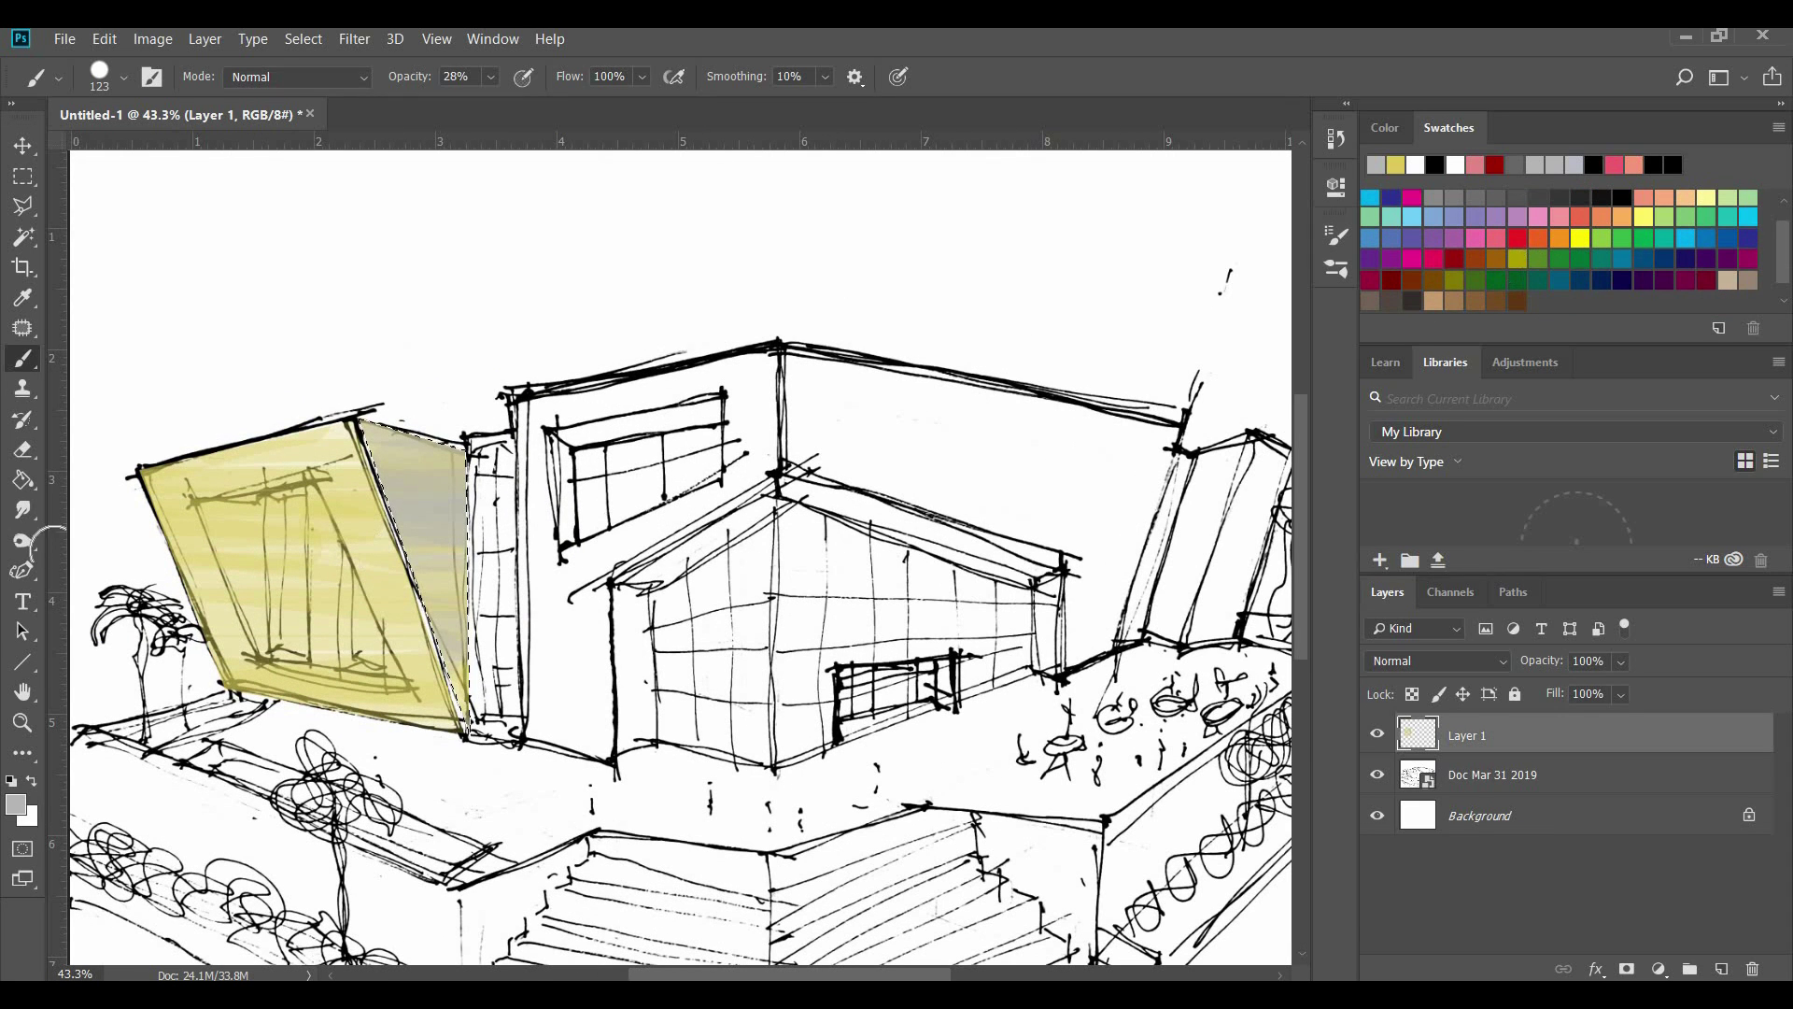
click(1517, 259)
mouse_move(495, 509)
mouse_down()
mouse_move(383, 510)
mouse_move(472, 635)
mouse_up()
drag(476, 463, 364, 449)
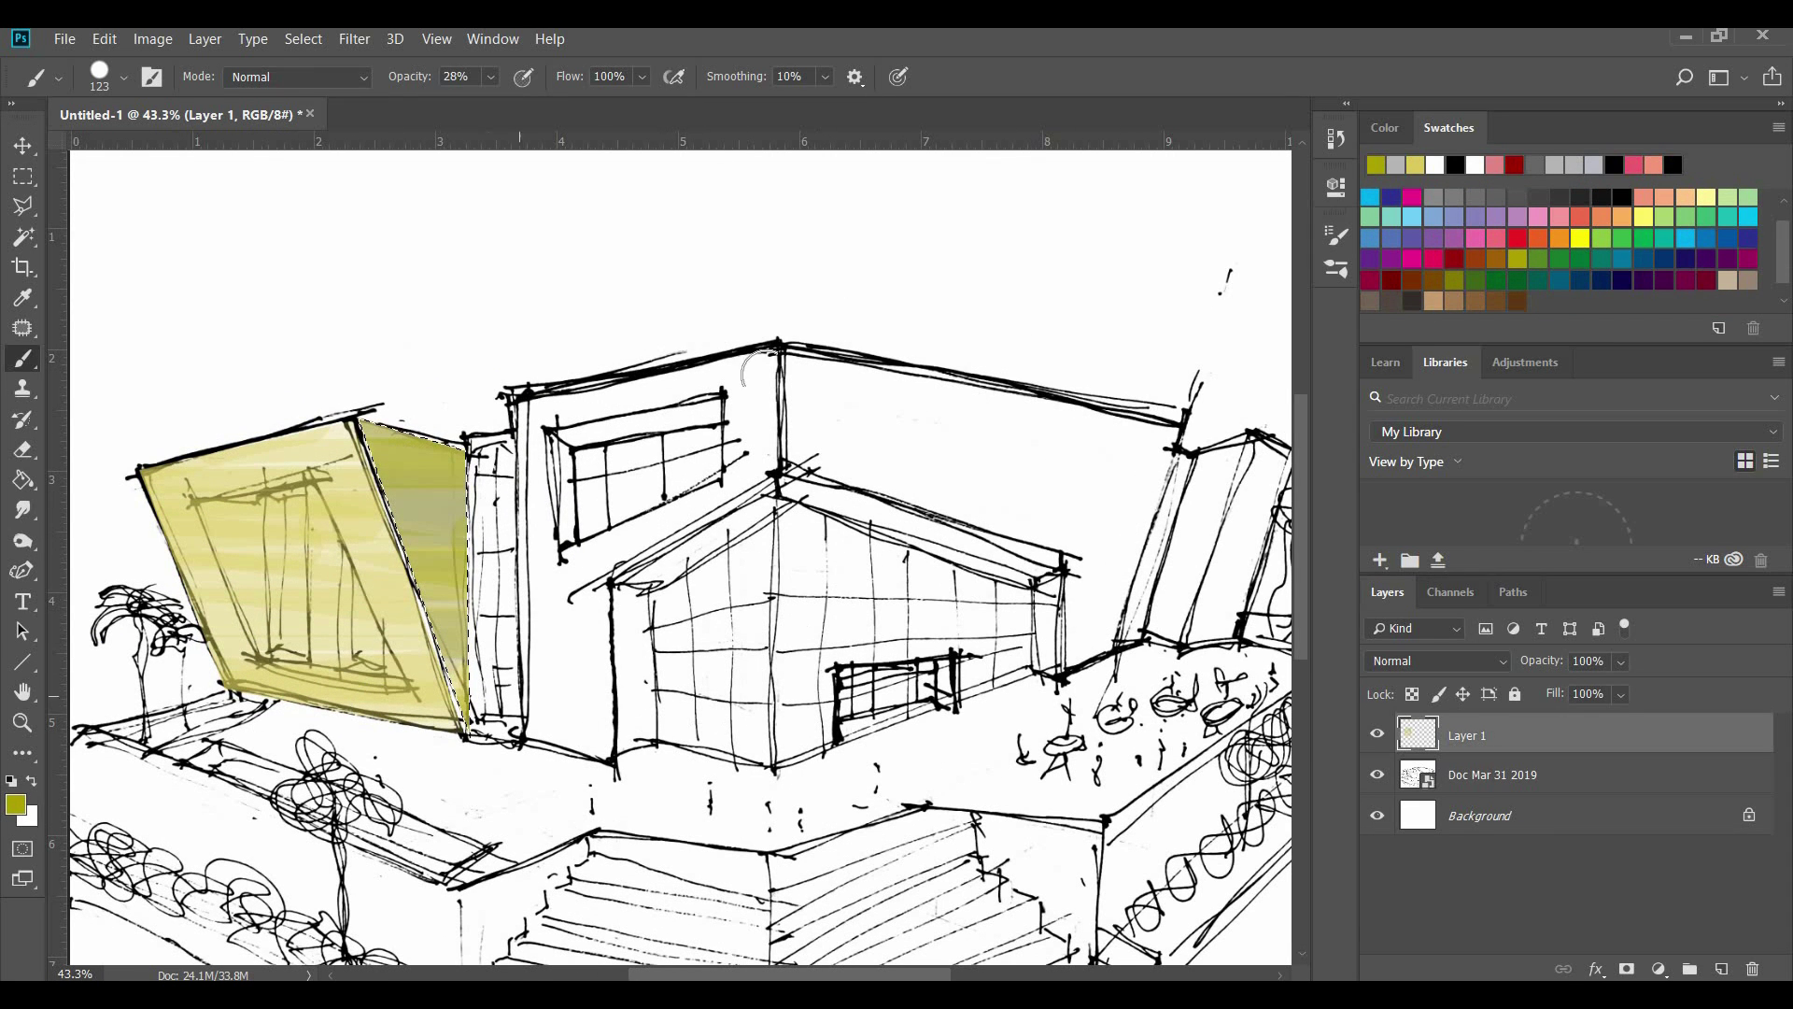
Lower the brush opacity to 13% and clear the side face selection
click(491, 78)
click(481, 110)
click(22, 237)
key(ctrl+d)
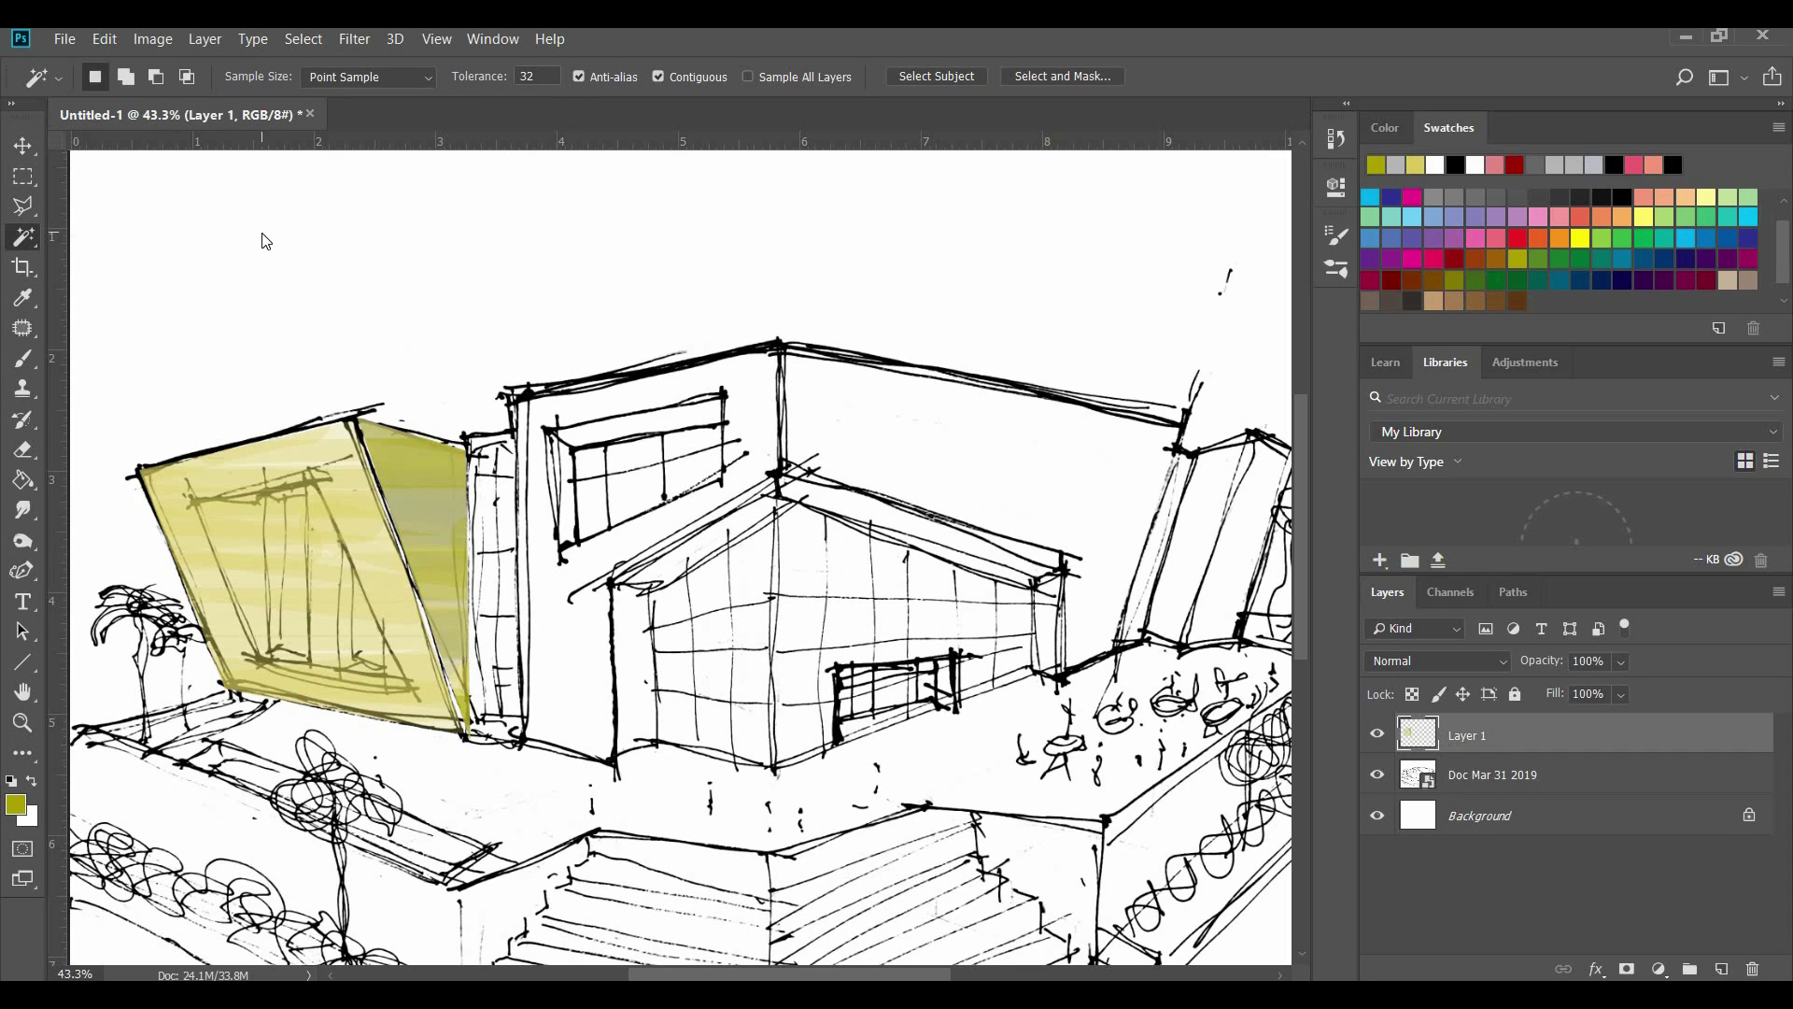
click(263, 234)
click(23, 359)
click(22, 602)
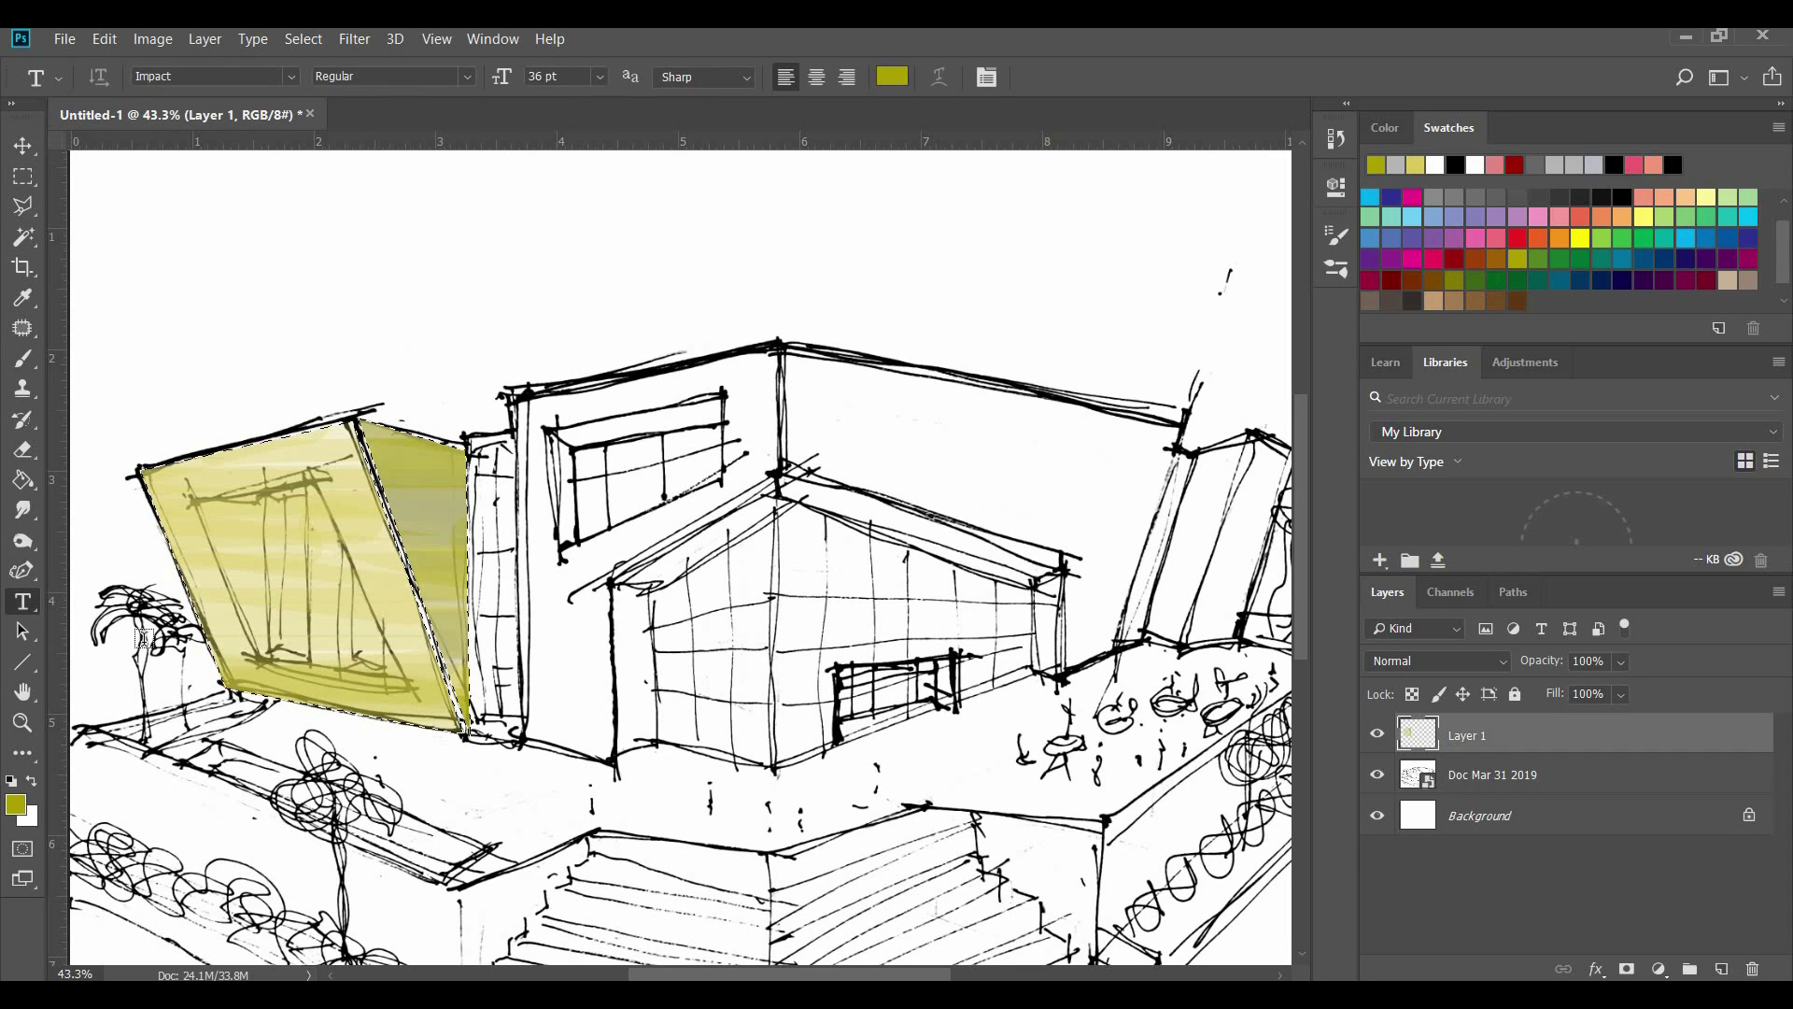
click(300, 640)
click(23, 359)
click(853, 472)
click(964, 426)
key(Delete)
drag(715, 745, 189, 688)
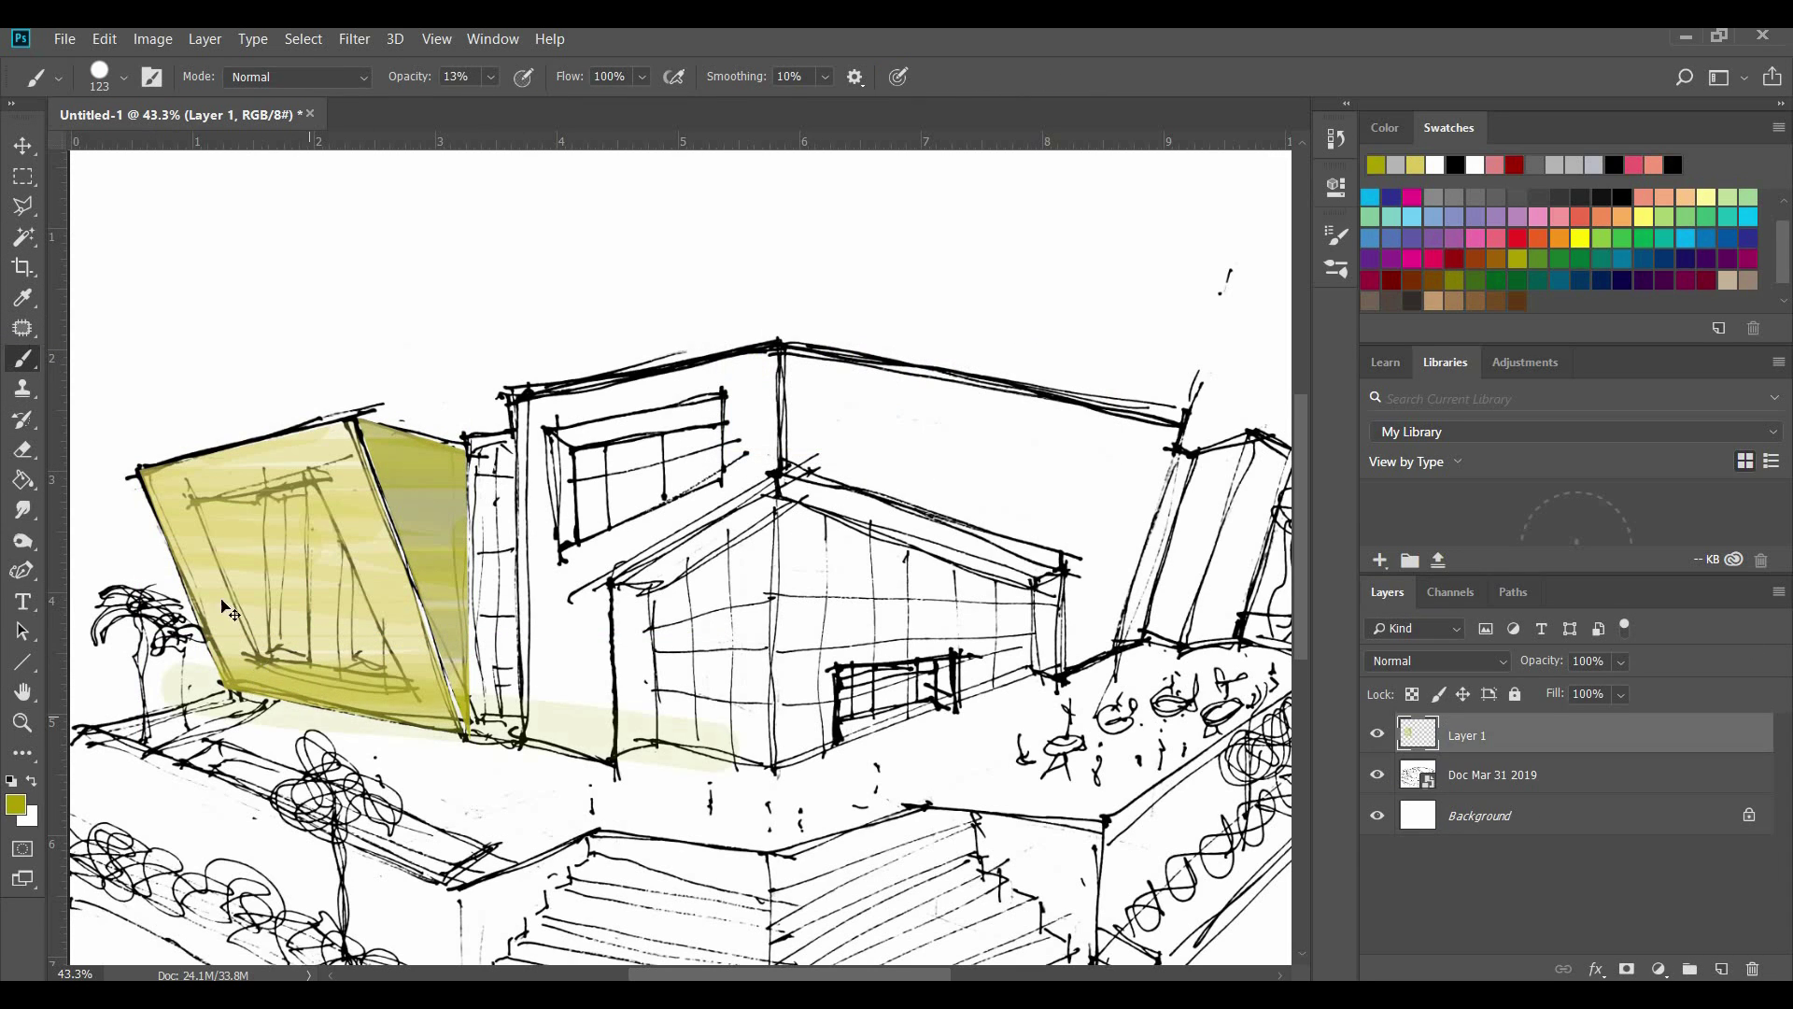
key(ctrl+z)
Outline the left triangular section of the recess in the slanted block's front face with the Polygonal Lasso
scroll(448, 589, down, 3)
scroll(448, 588, up, 5)
key(l)
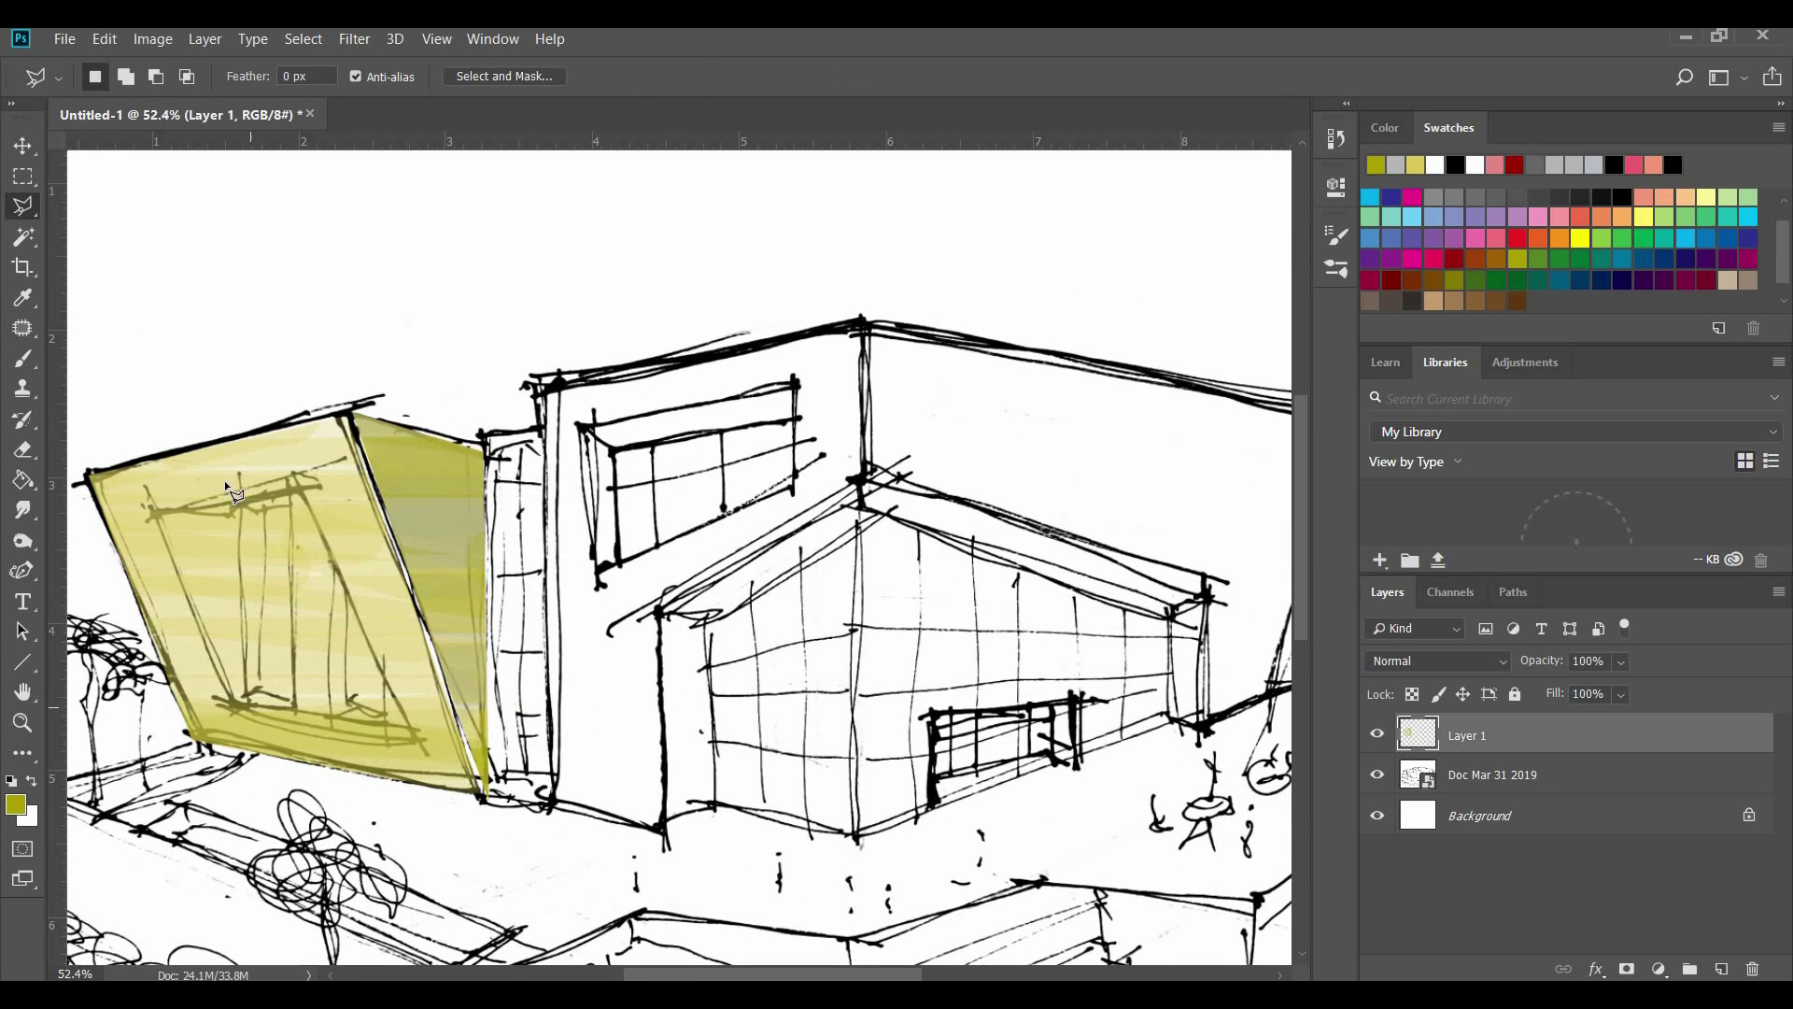
click(241, 490)
click(160, 514)
click(234, 702)
click(249, 707)
Darken the selected triangular recess section with repeated olive brush strokes at 13% opacity
click(22, 358)
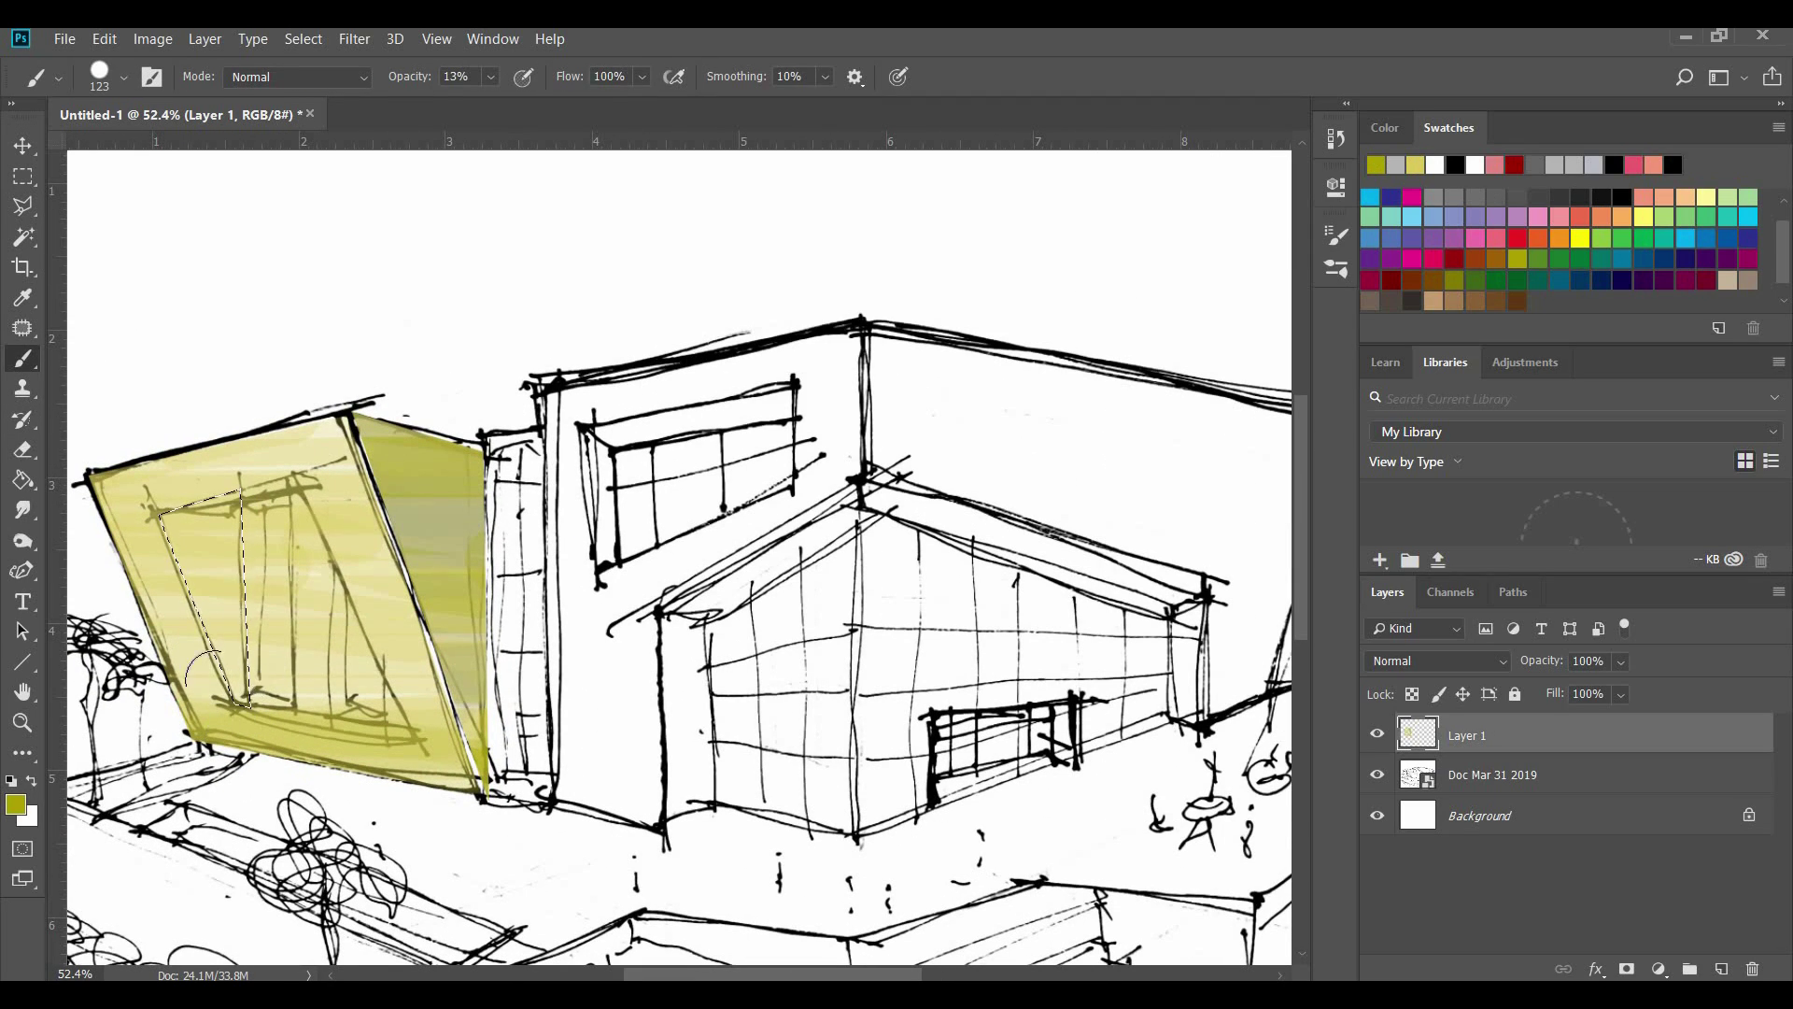
mouse_move(217, 683)
mouse_down()
mouse_move(69, 571)
mouse_move(161, 522)
mouse_move(256, 549)
mouse_up()
scroll(358, 561, down, 2)
scroll(358, 560, up, 6)
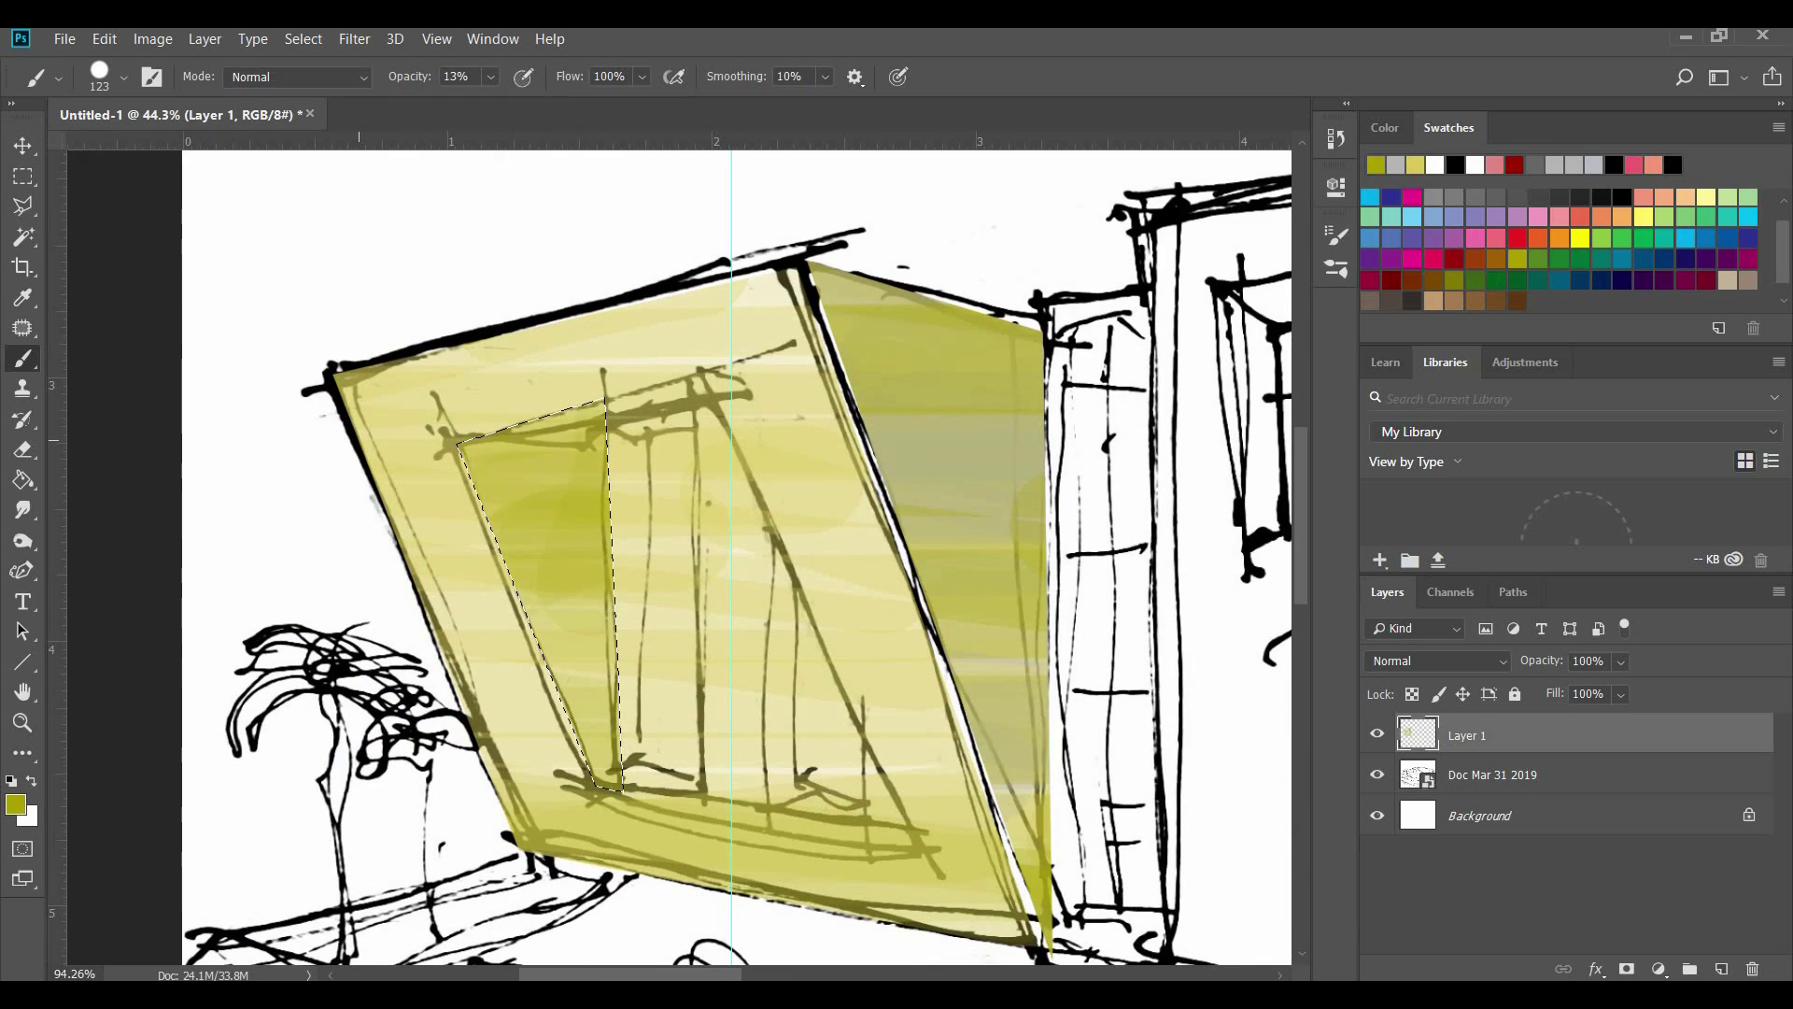
mouse_move(358, 440)
mouse_down()
mouse_move(579, 607)
mouse_move(579, 635)
mouse_up()
mouse_move(448, 439)
mouse_down()
mouse_move(560, 467)
mouse_move(517, 739)
mouse_up()
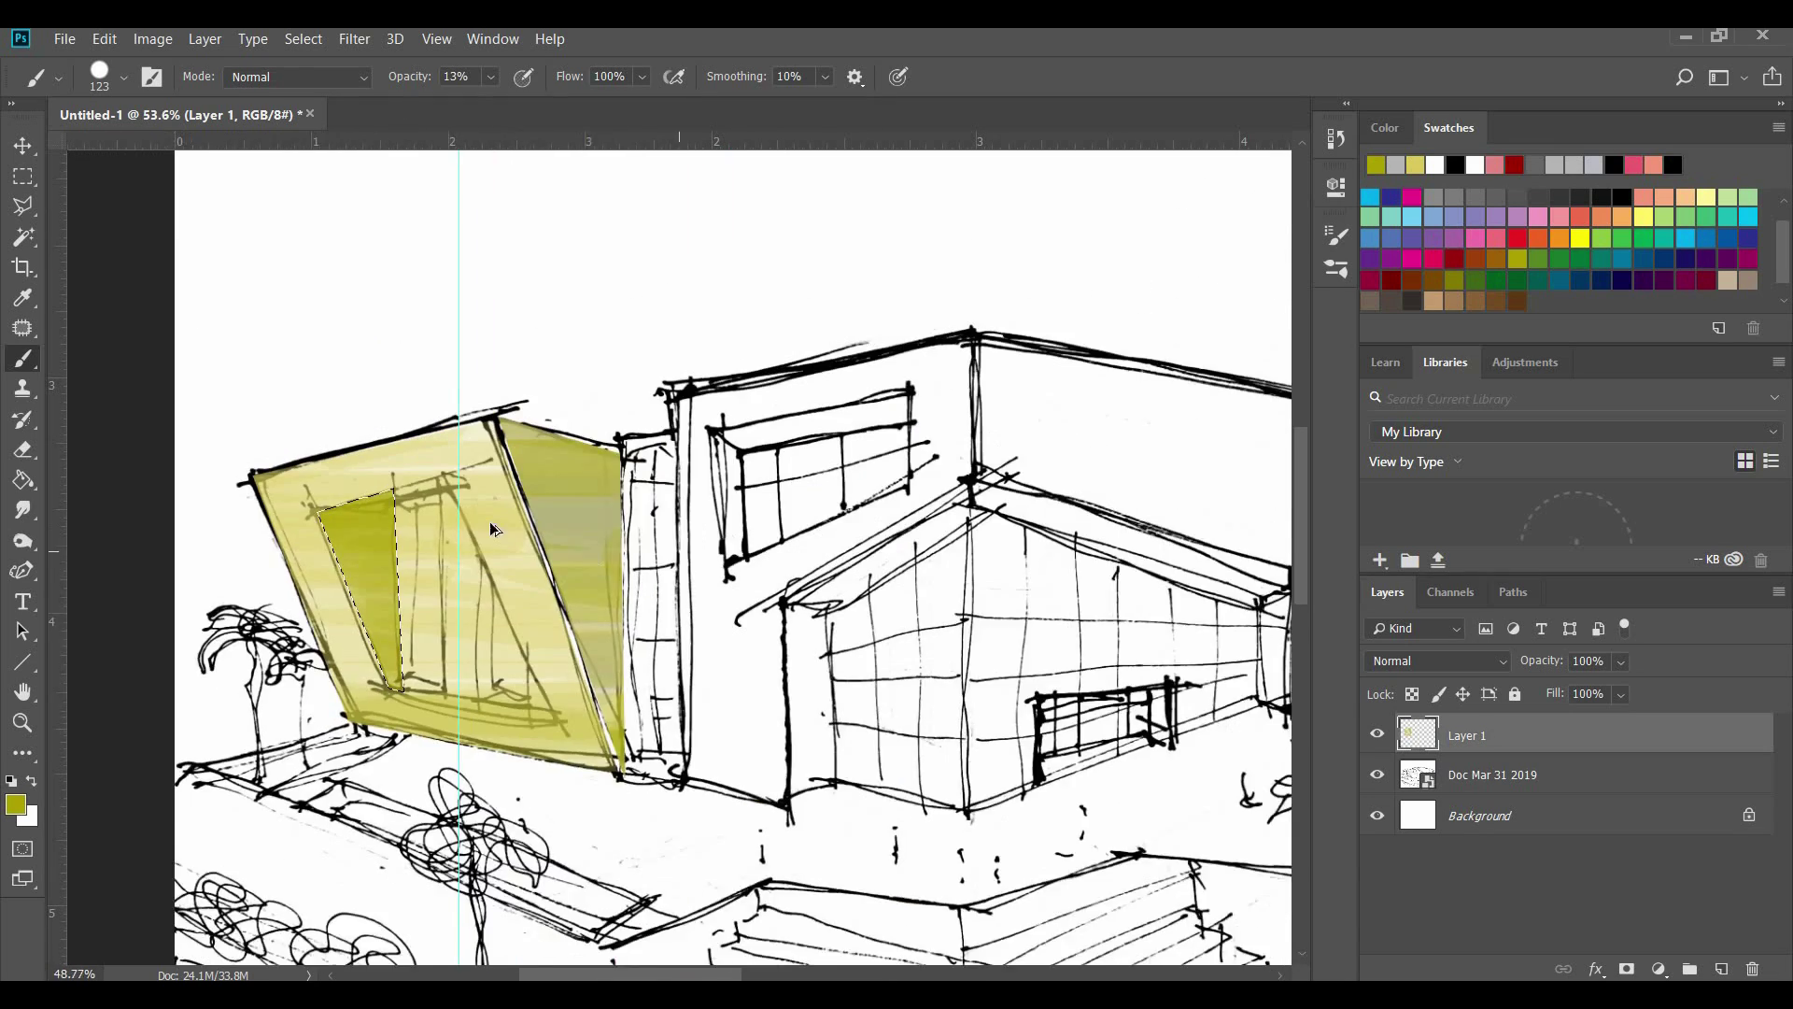
Select the painted faces of the slanted block with the Magic Wand and glaze the front face with pale yellow
scroll(491, 529, up, 2)
click(1706, 198)
click(24, 238)
click(581, 248)
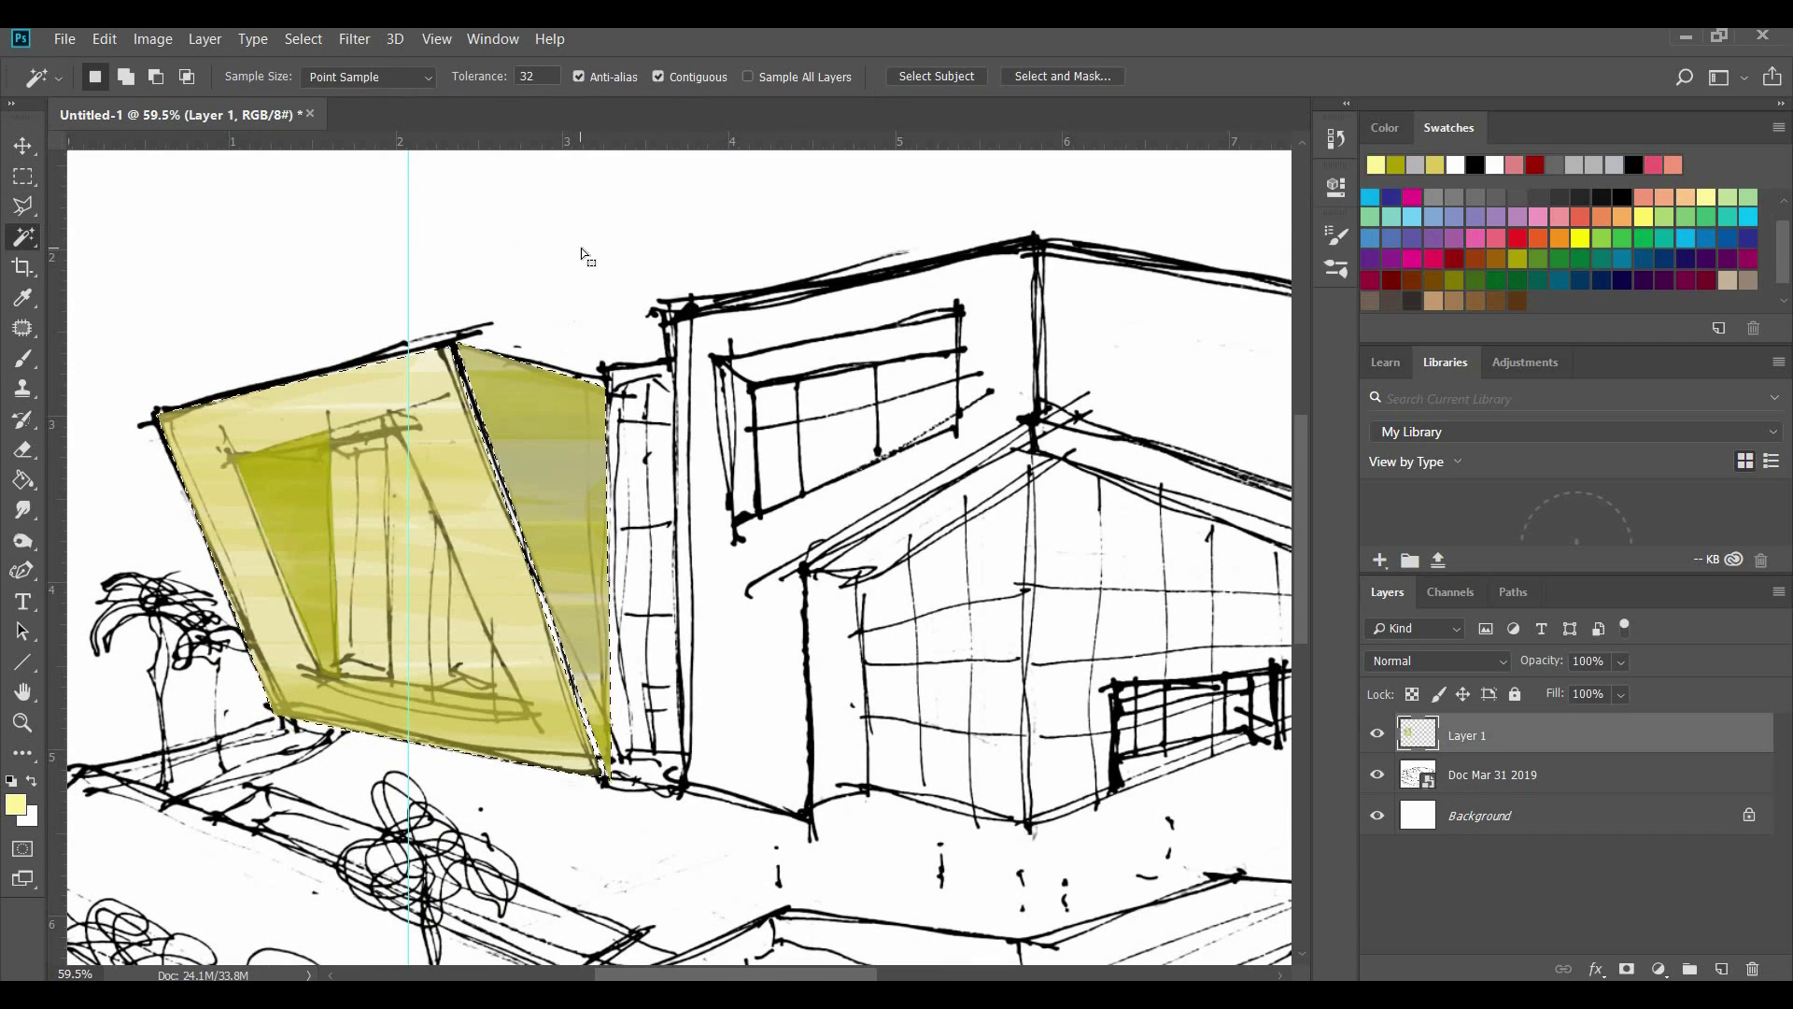
key(b)
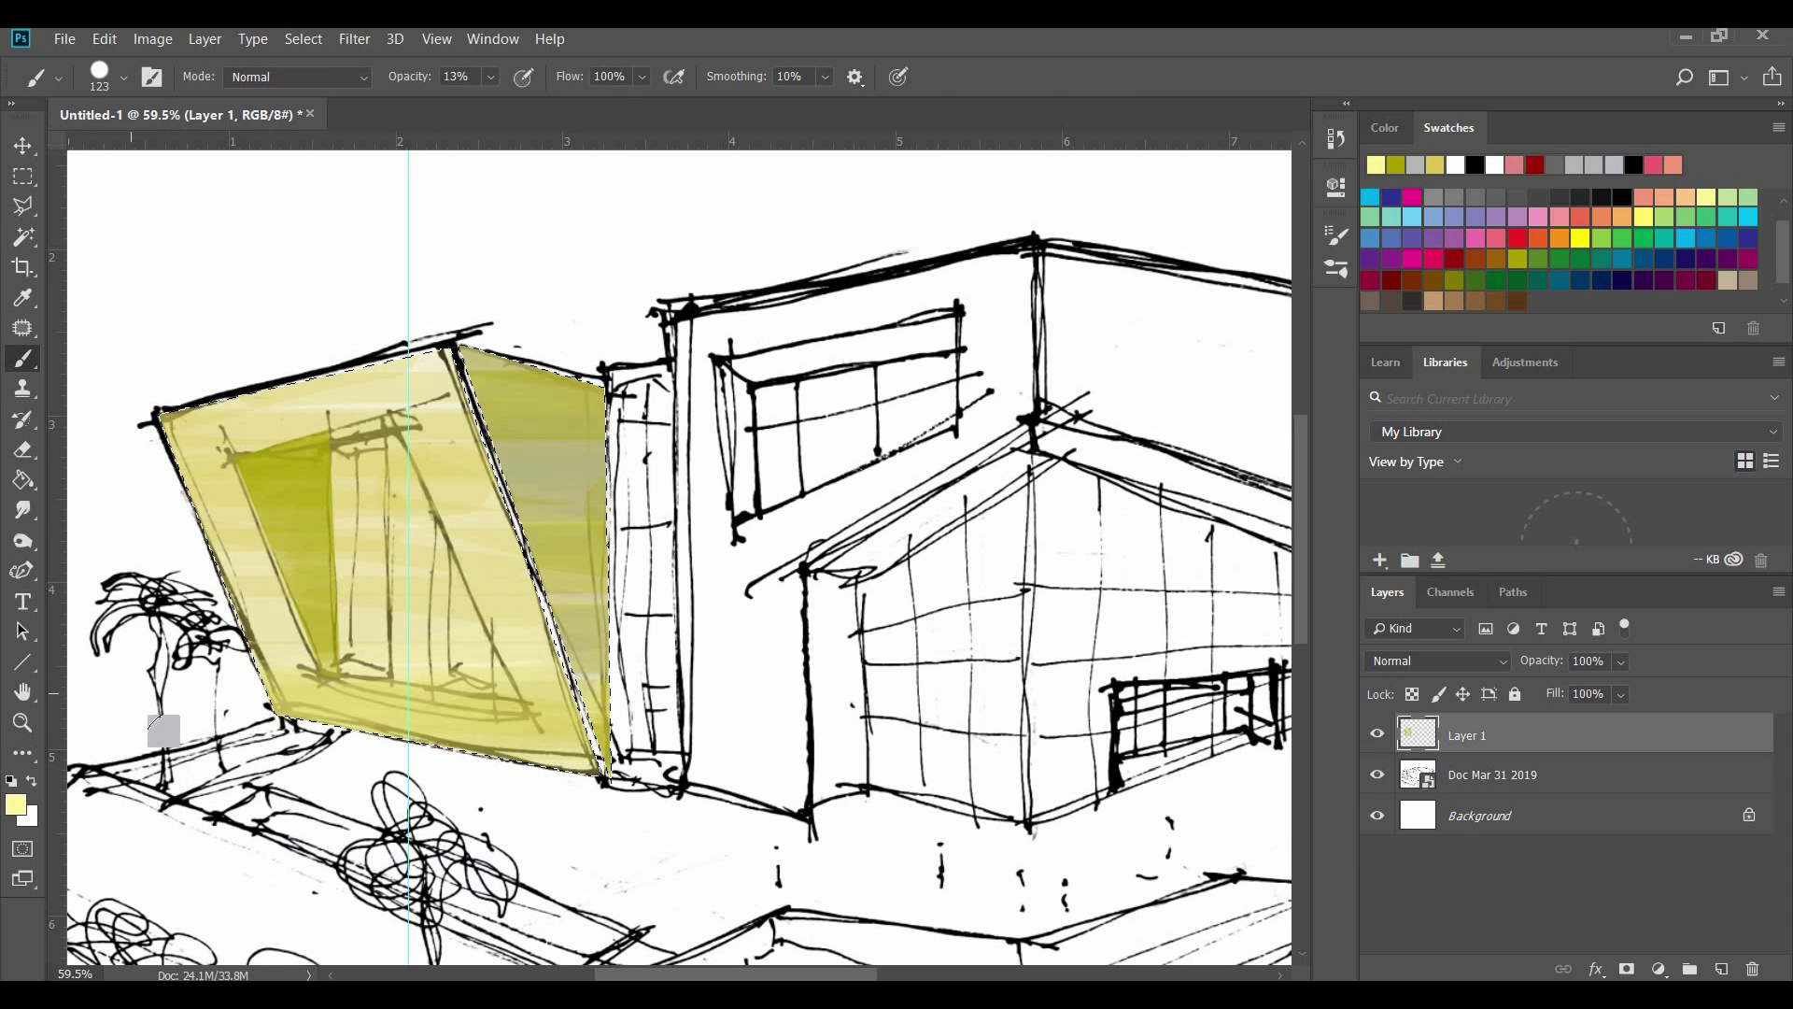
mouse_move(131, 376)
mouse_down()
mouse_move(508, 596)
mouse_move(507, 695)
mouse_up()
Add white highlight streaks across the slanted block with a 53 px brush
click(1455, 166)
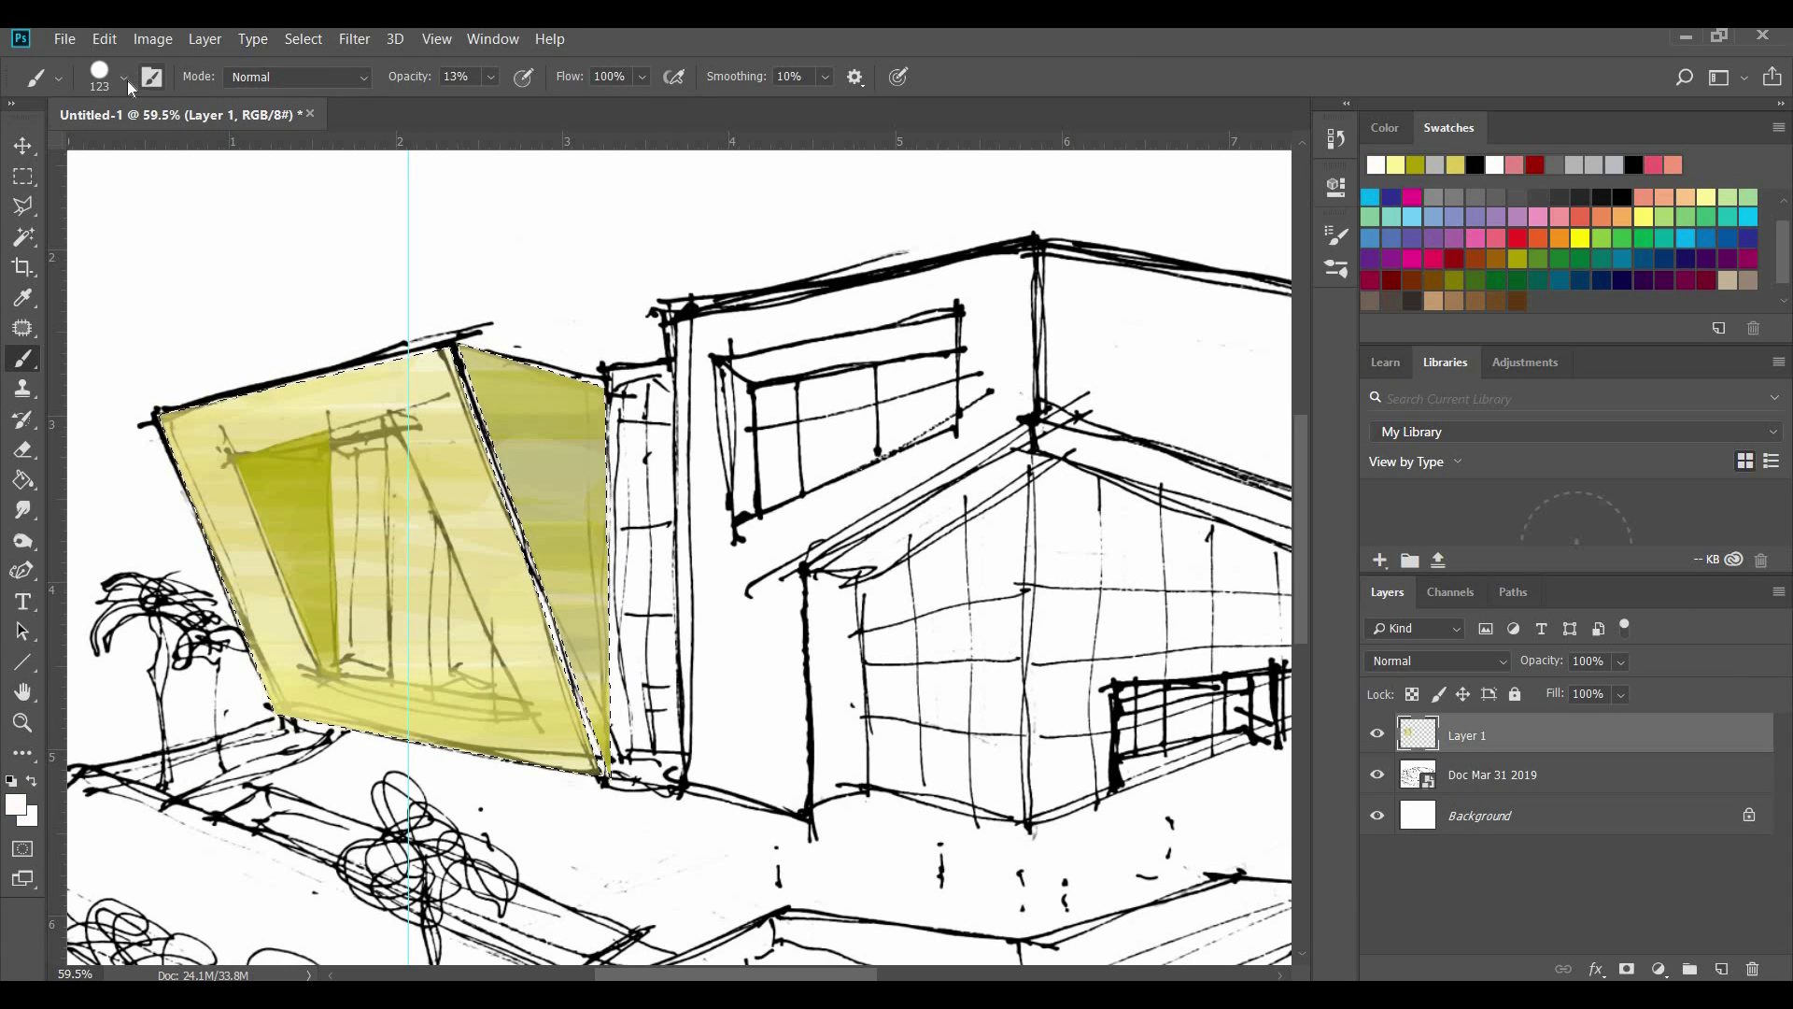
click(124, 79)
drag(191, 150, 168, 153)
drag(648, 460, 224, 457)
mouse_move(605, 549)
mouse_down()
mouse_move(264, 549)
mouse_move(224, 569)
mouse_up()
click(499, 404)
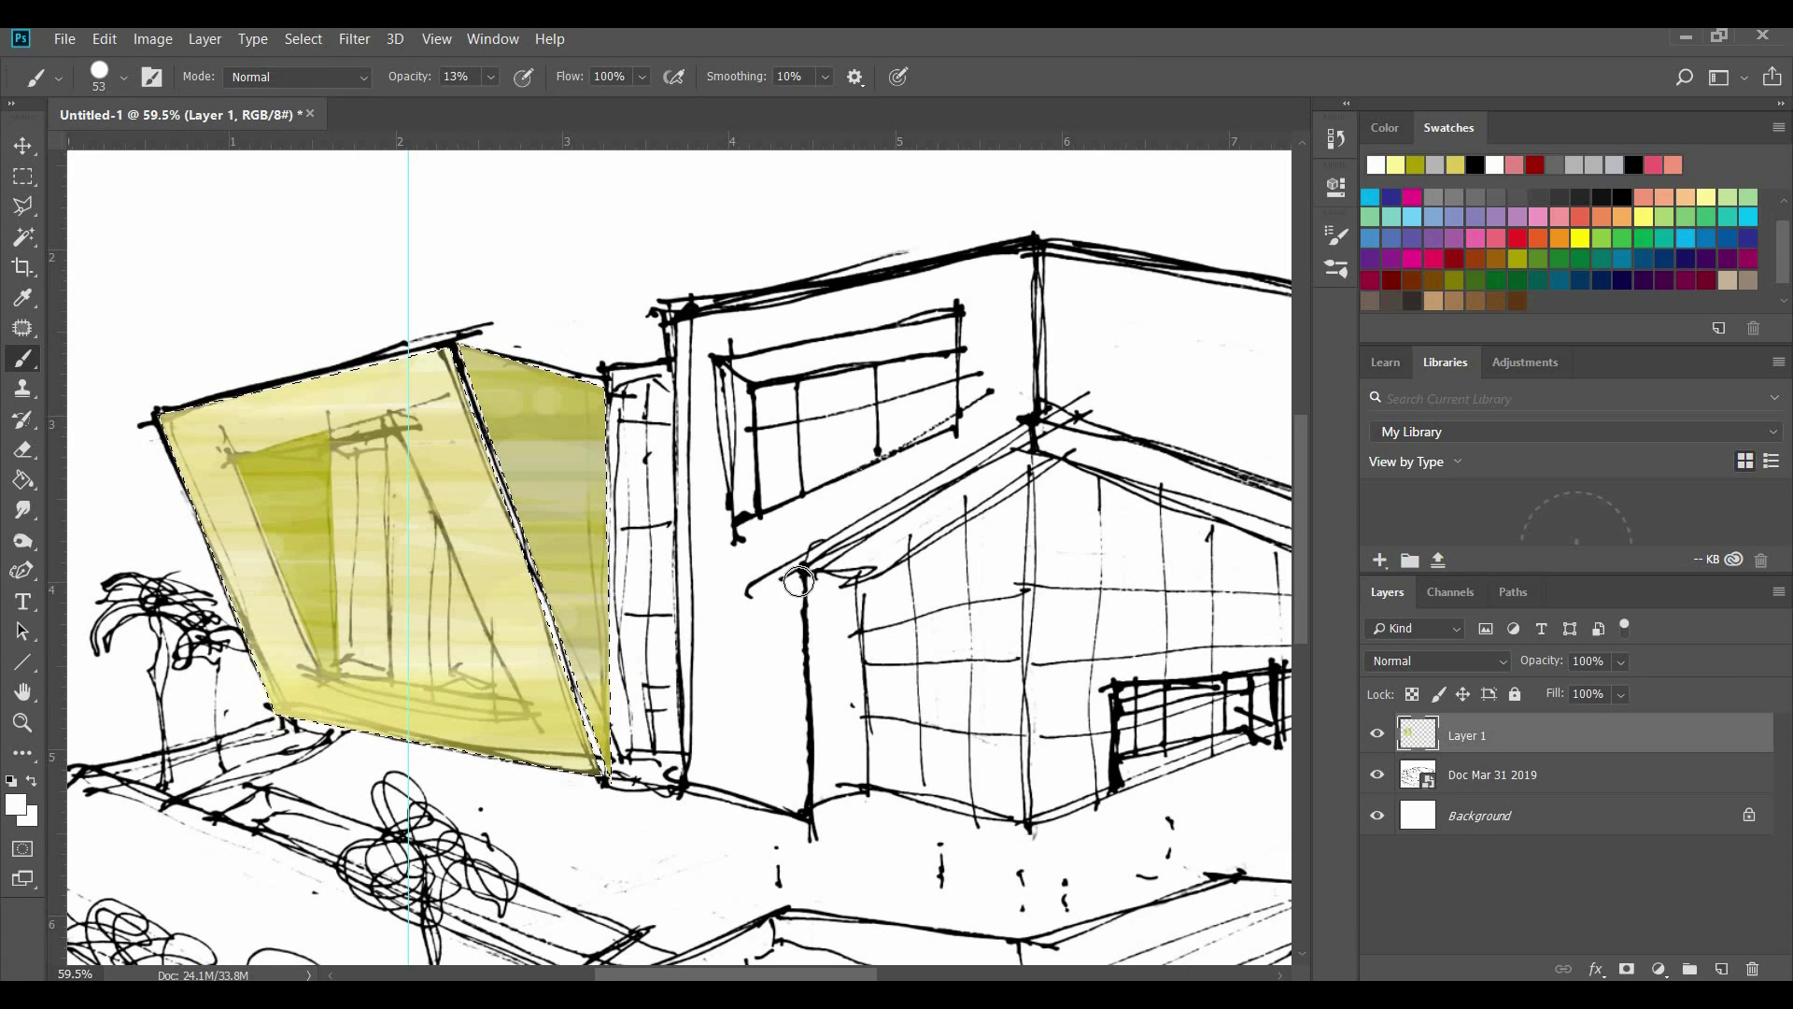
Create a new layer and outline the narrow window strip beside the slanted block with the Polygonal Lasso
scroll(798, 581, down, 4)
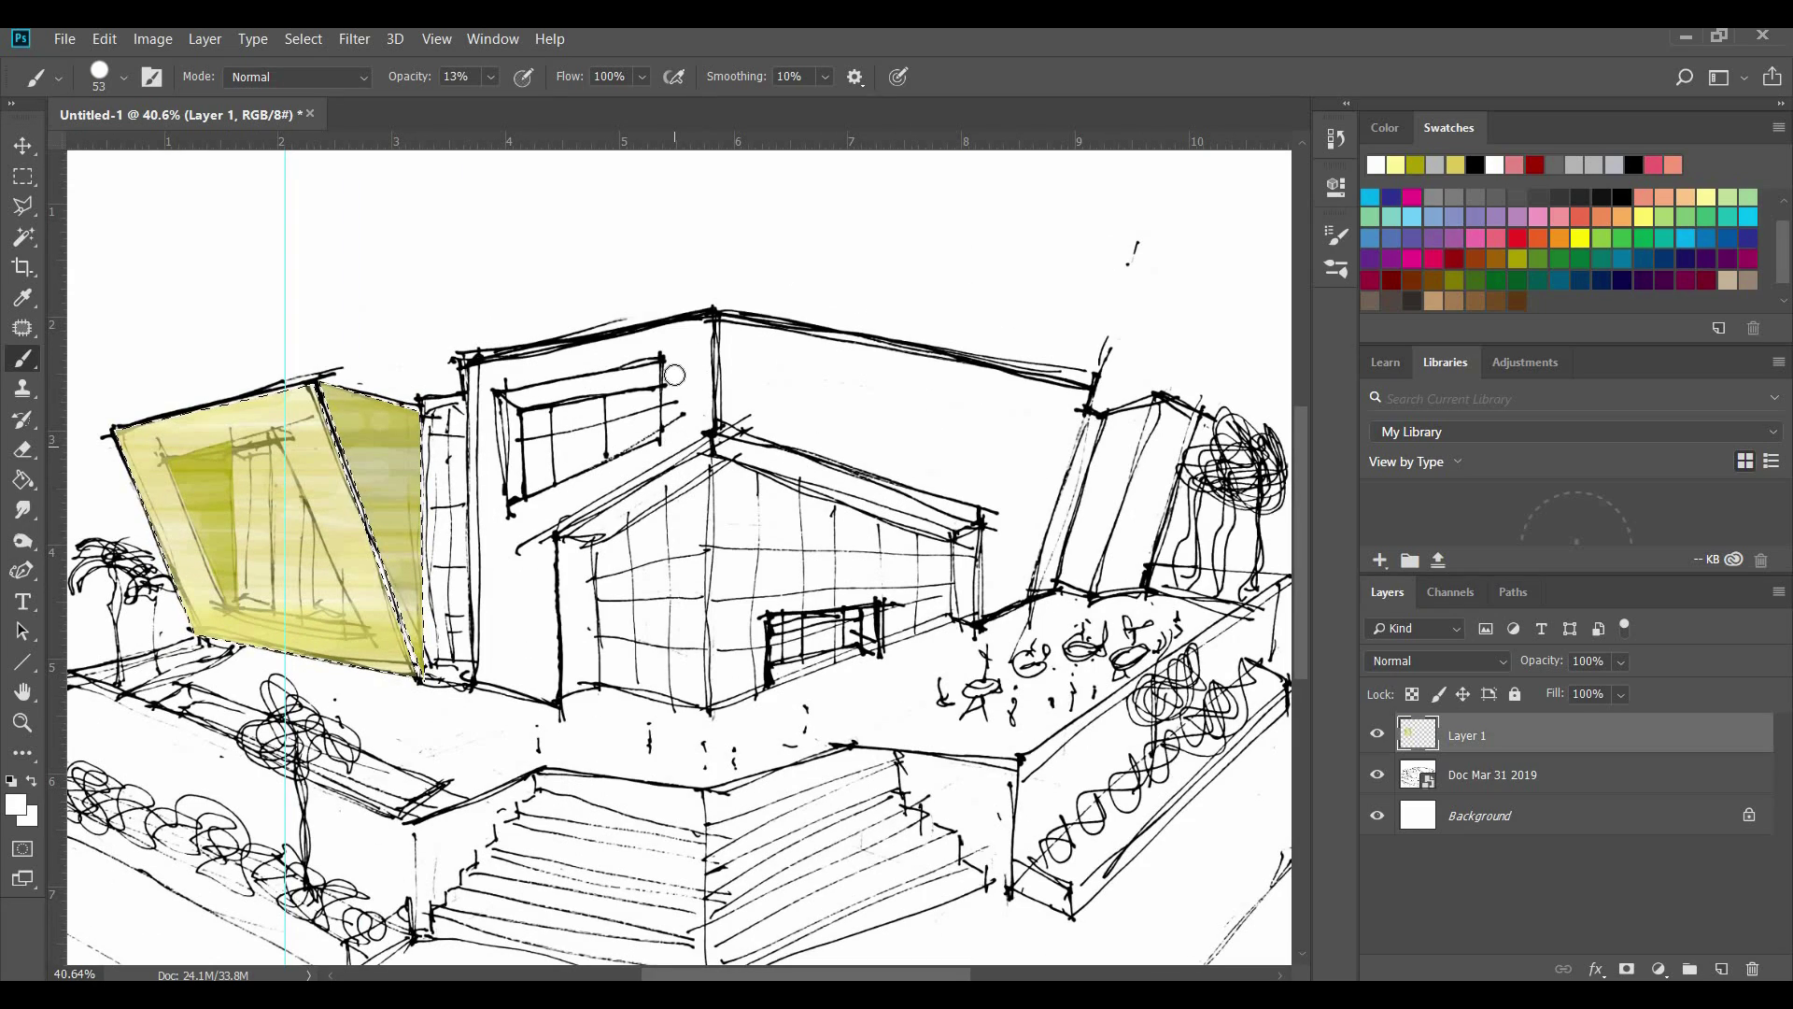
key(l)
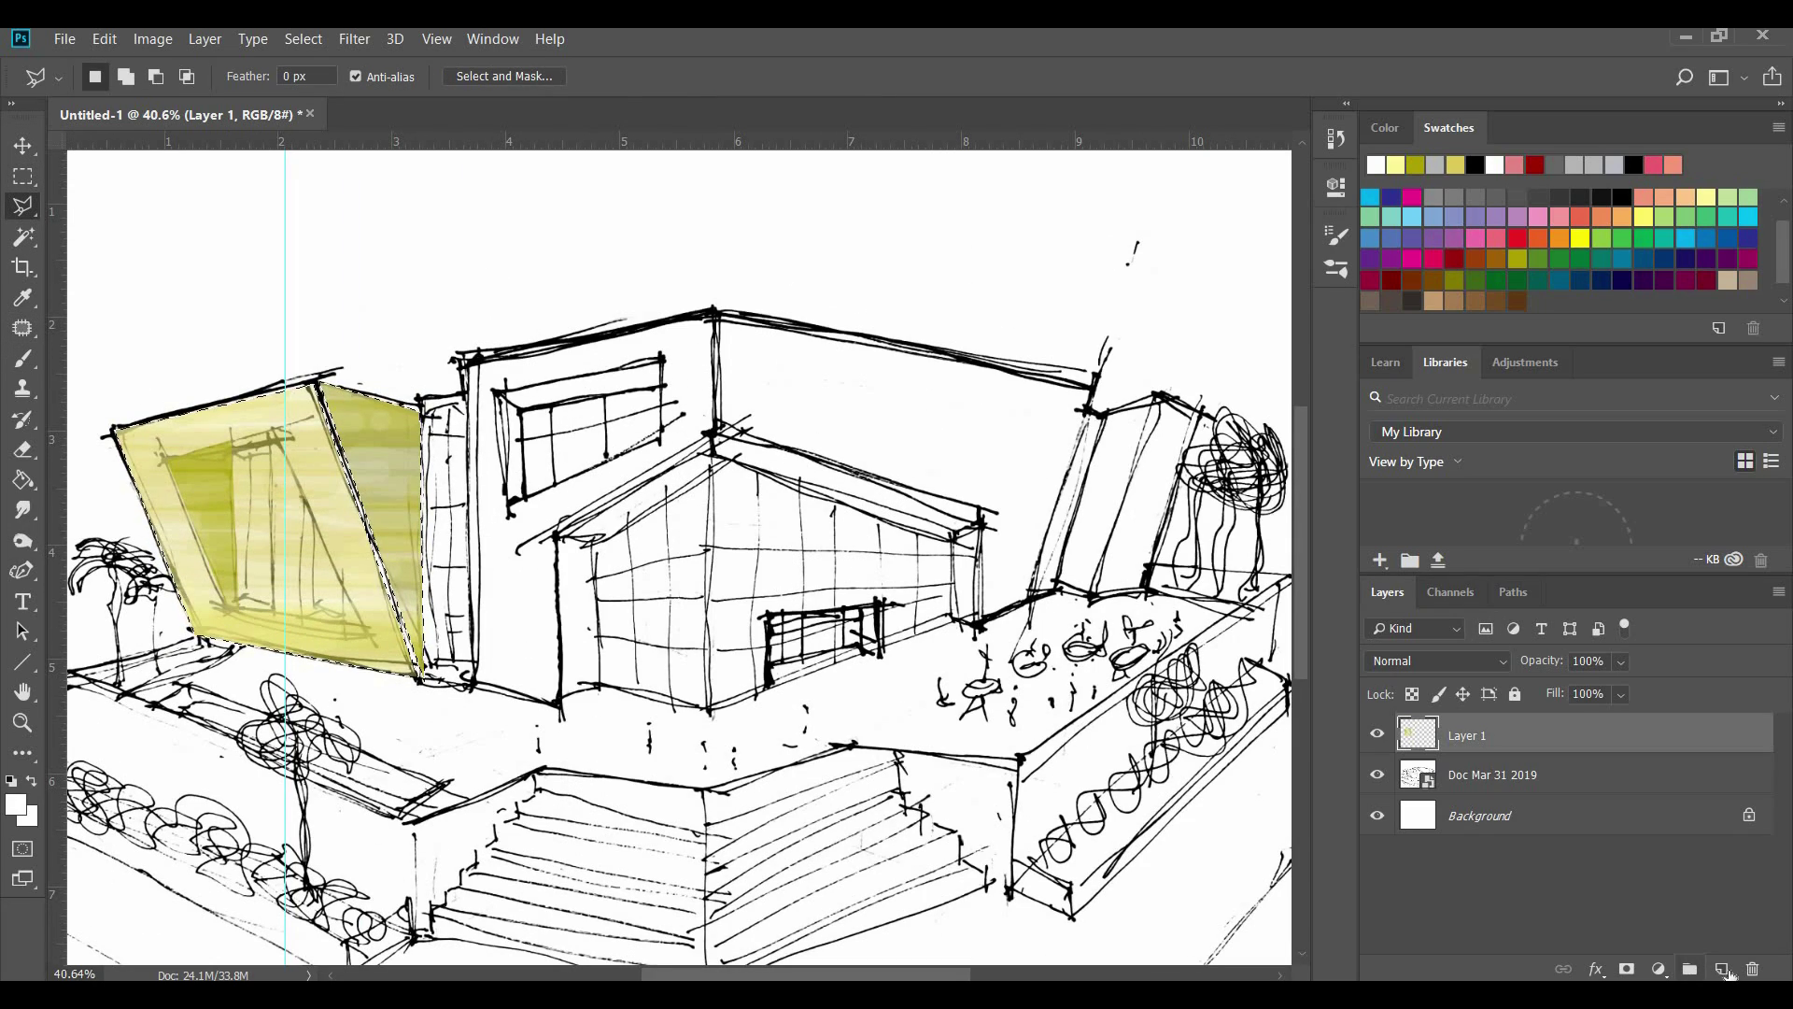
click(1725, 971)
scroll(442, 602, up, 8)
click(432, 727)
click(516, 731)
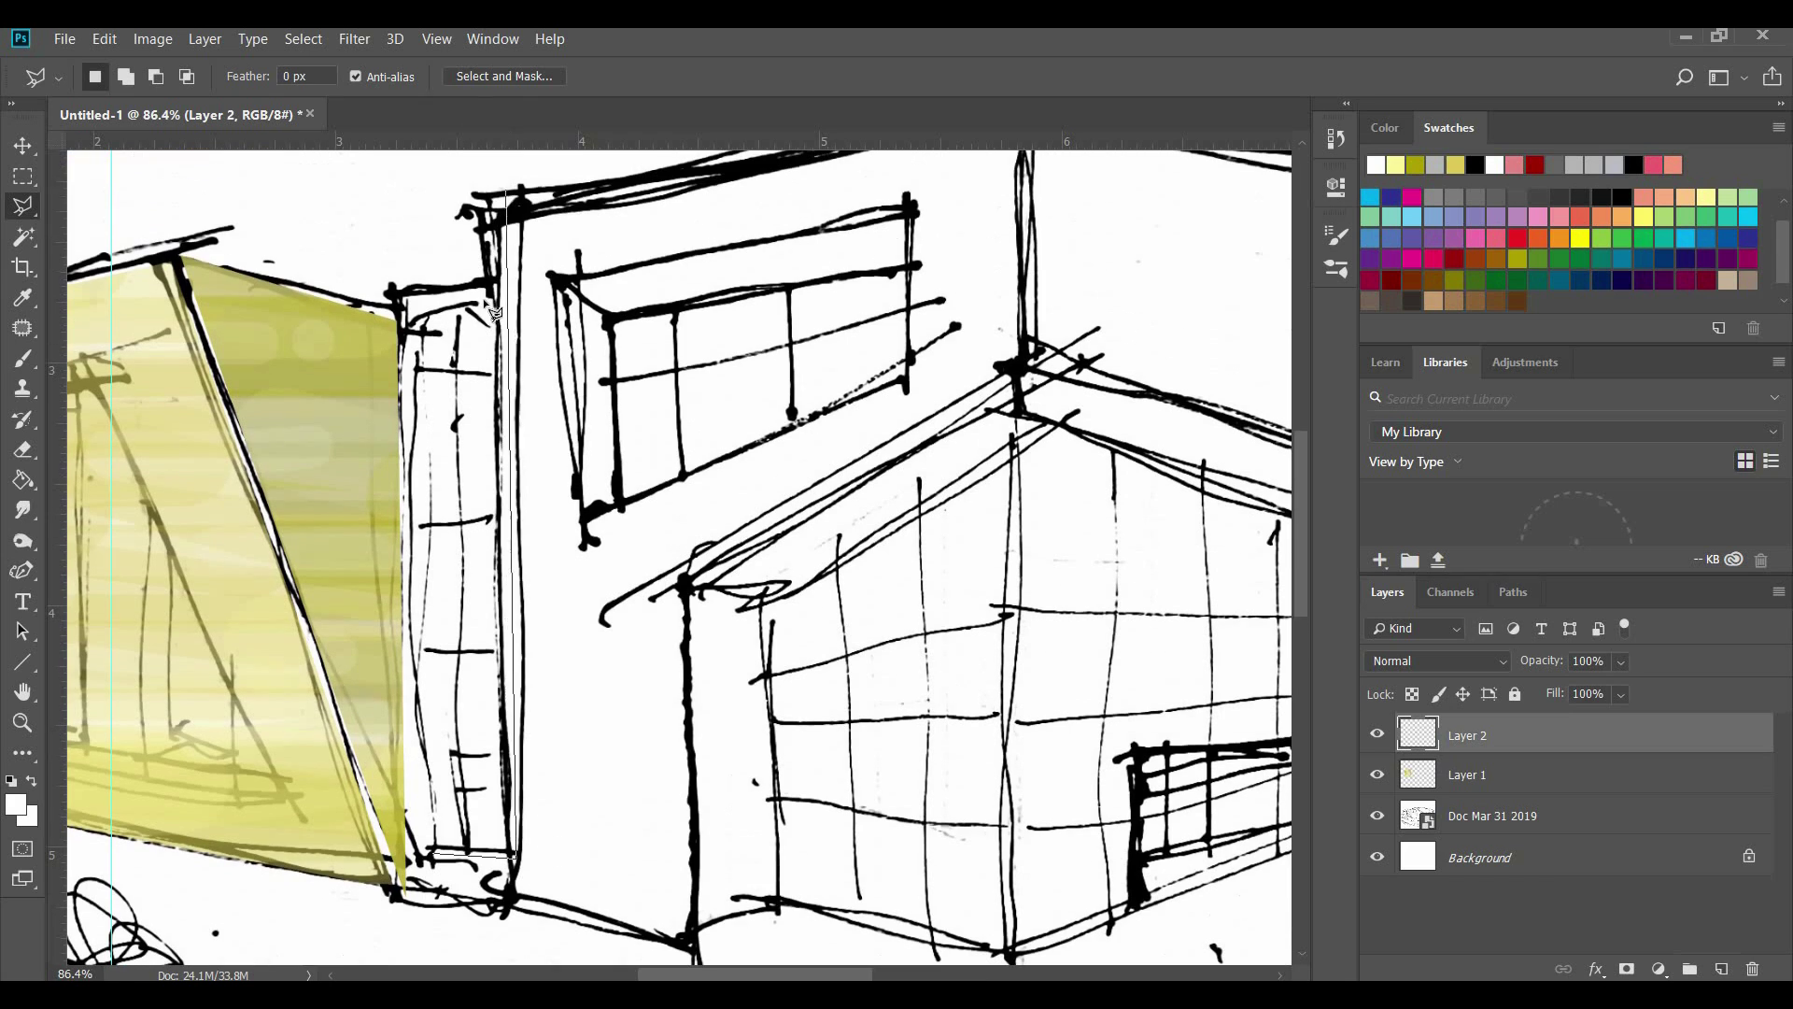
click(493, 311)
Add the upper window, the gabled glass facade and the slanted glass strip on the far side to the selection
scroll(394, 481, down, 2)
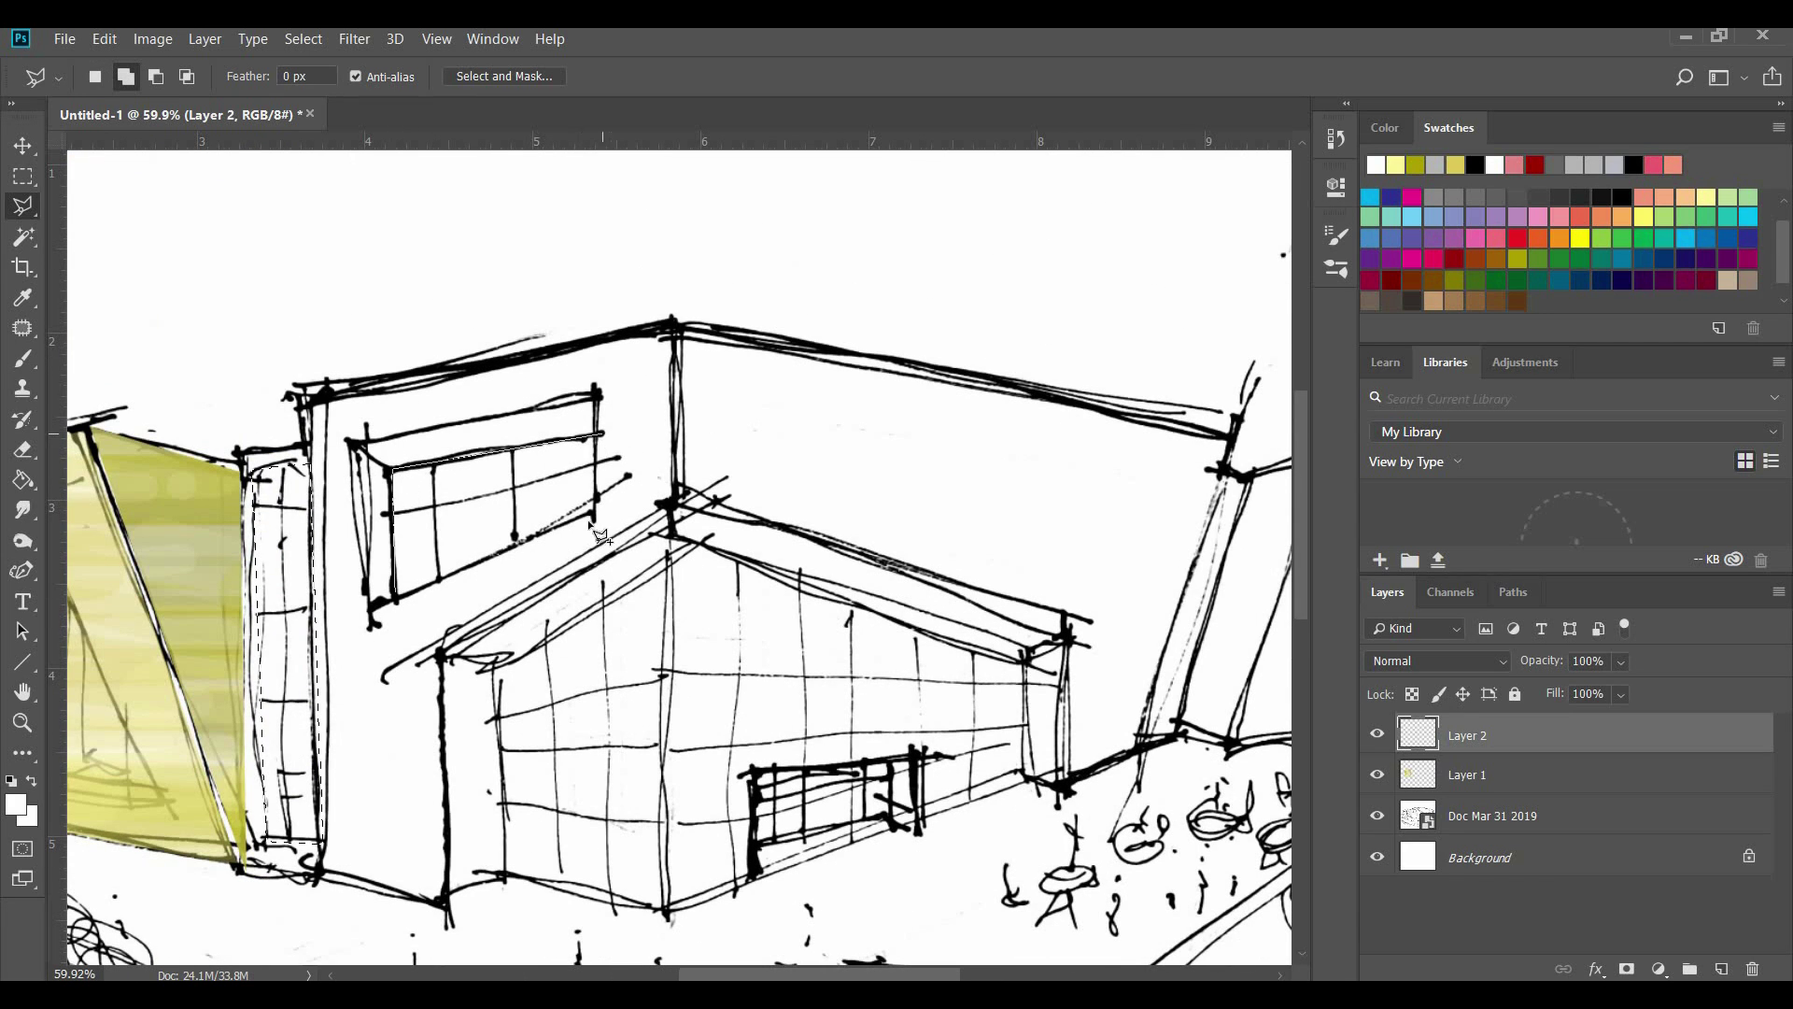
double_click(593, 517)
click(1027, 665)
click(1027, 780)
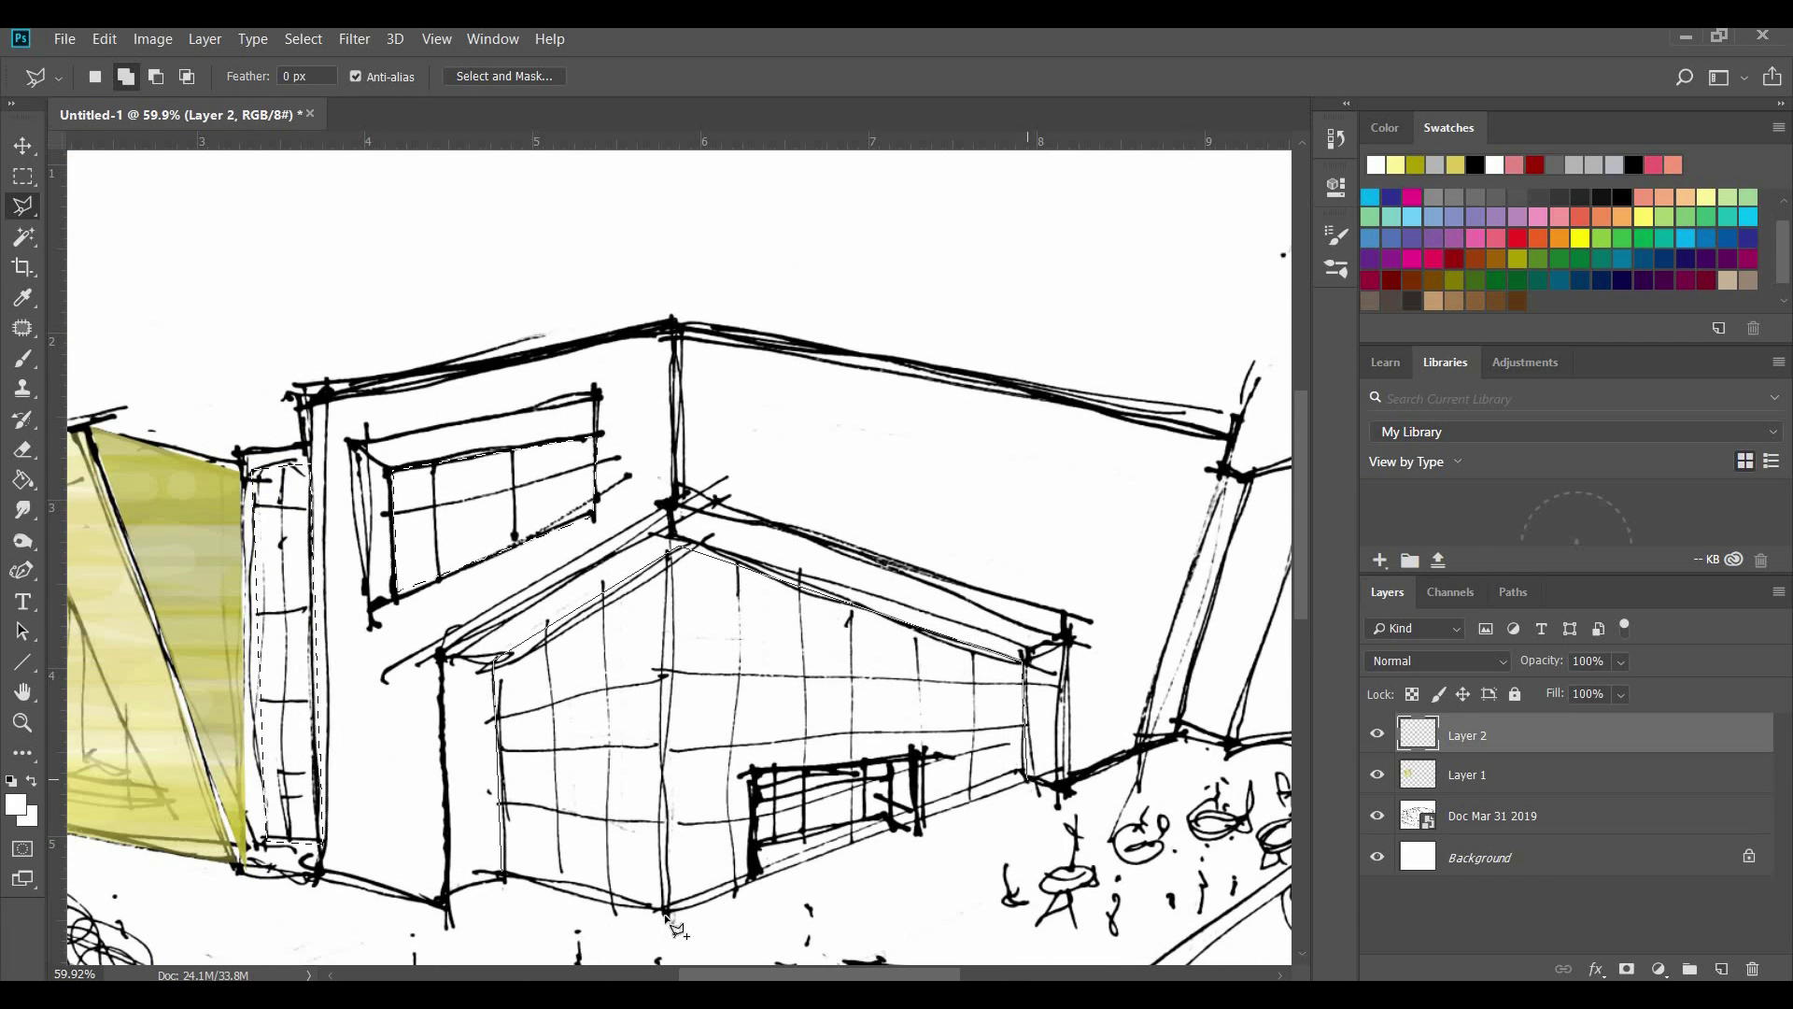
scroll(470, 852, down, 5)
scroll(860, 765, up, 6)
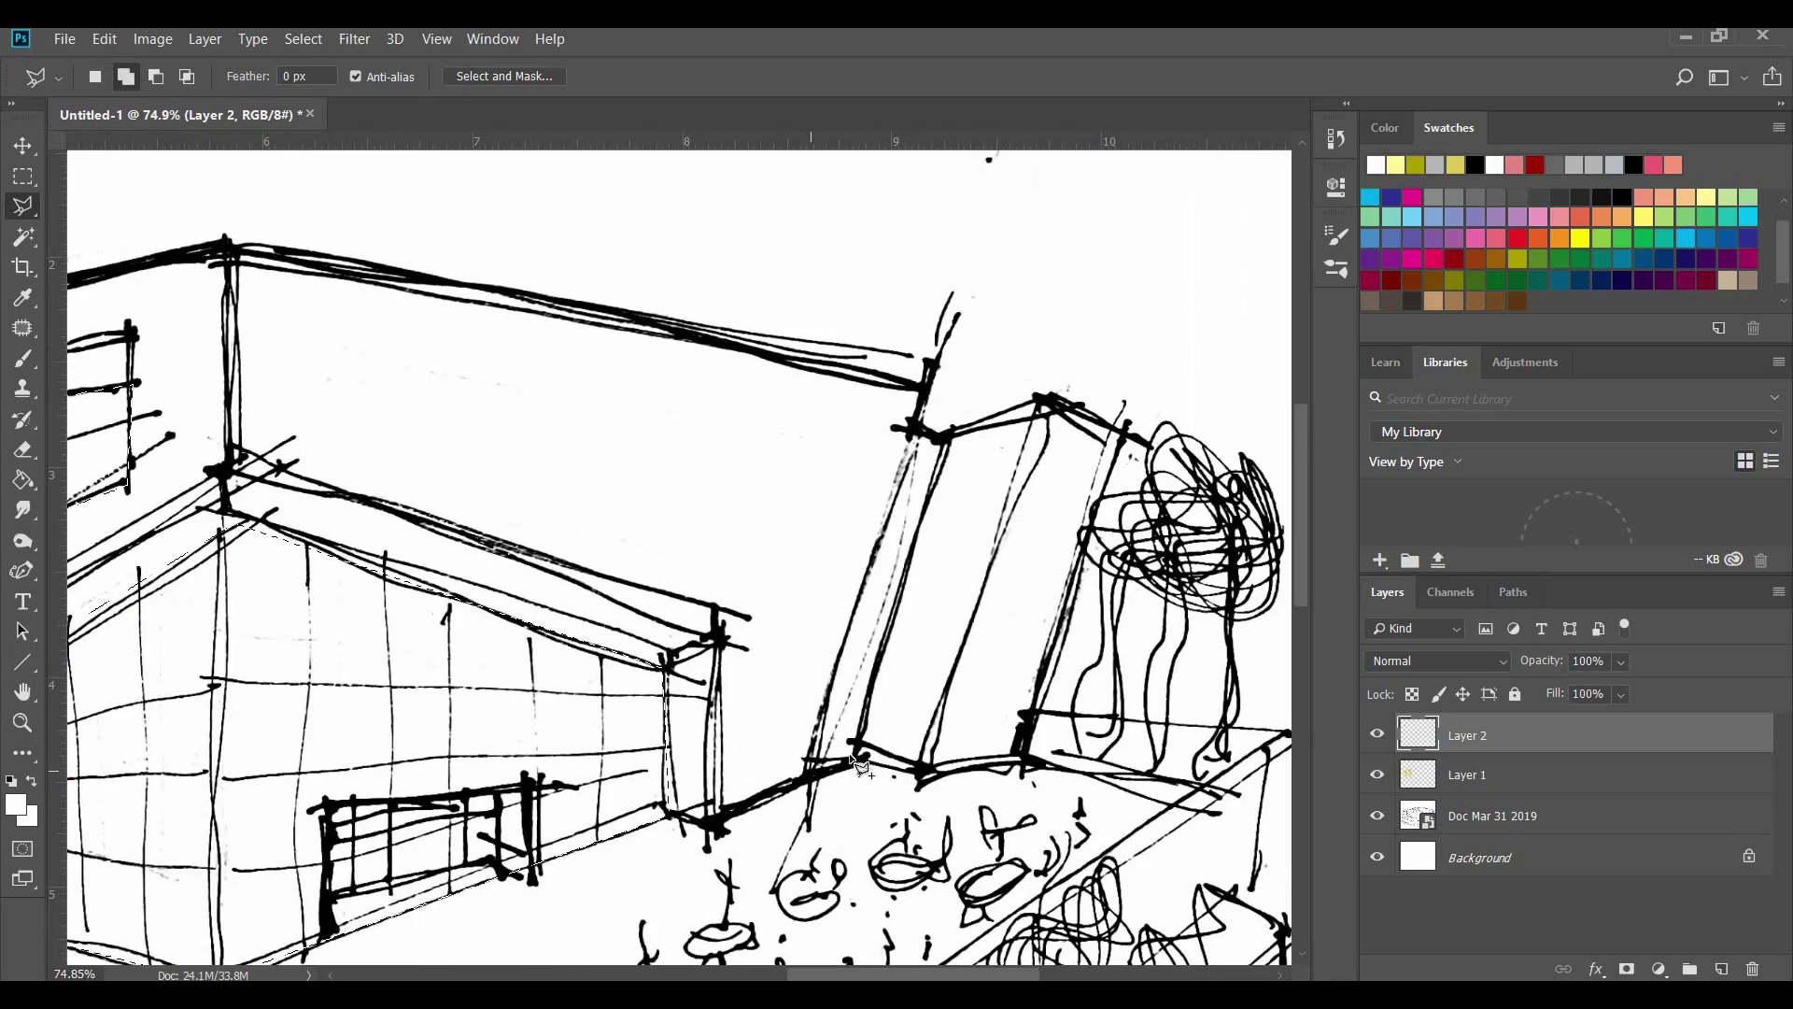
scroll(645, 551, down, 4)
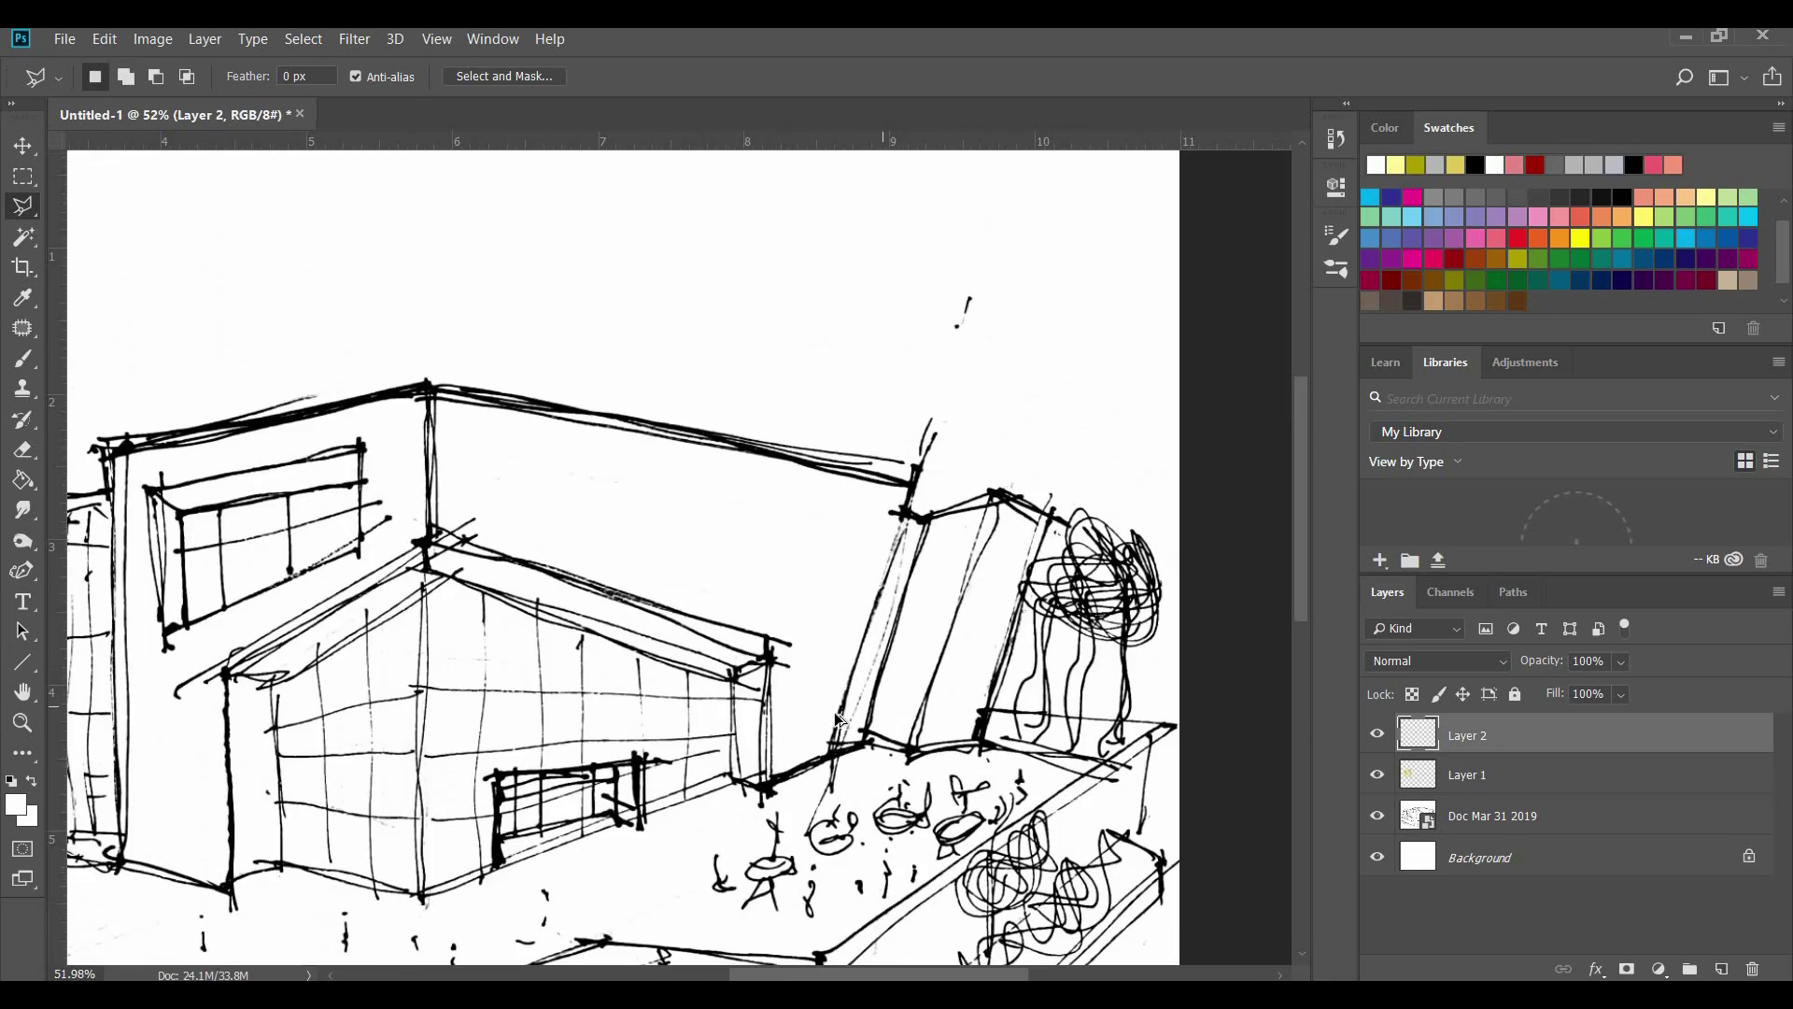
scroll(644, 551, up, 3)
Paint the selected glass areas light blue with a 196 px brush and switch the paint colour to violet
key(b)
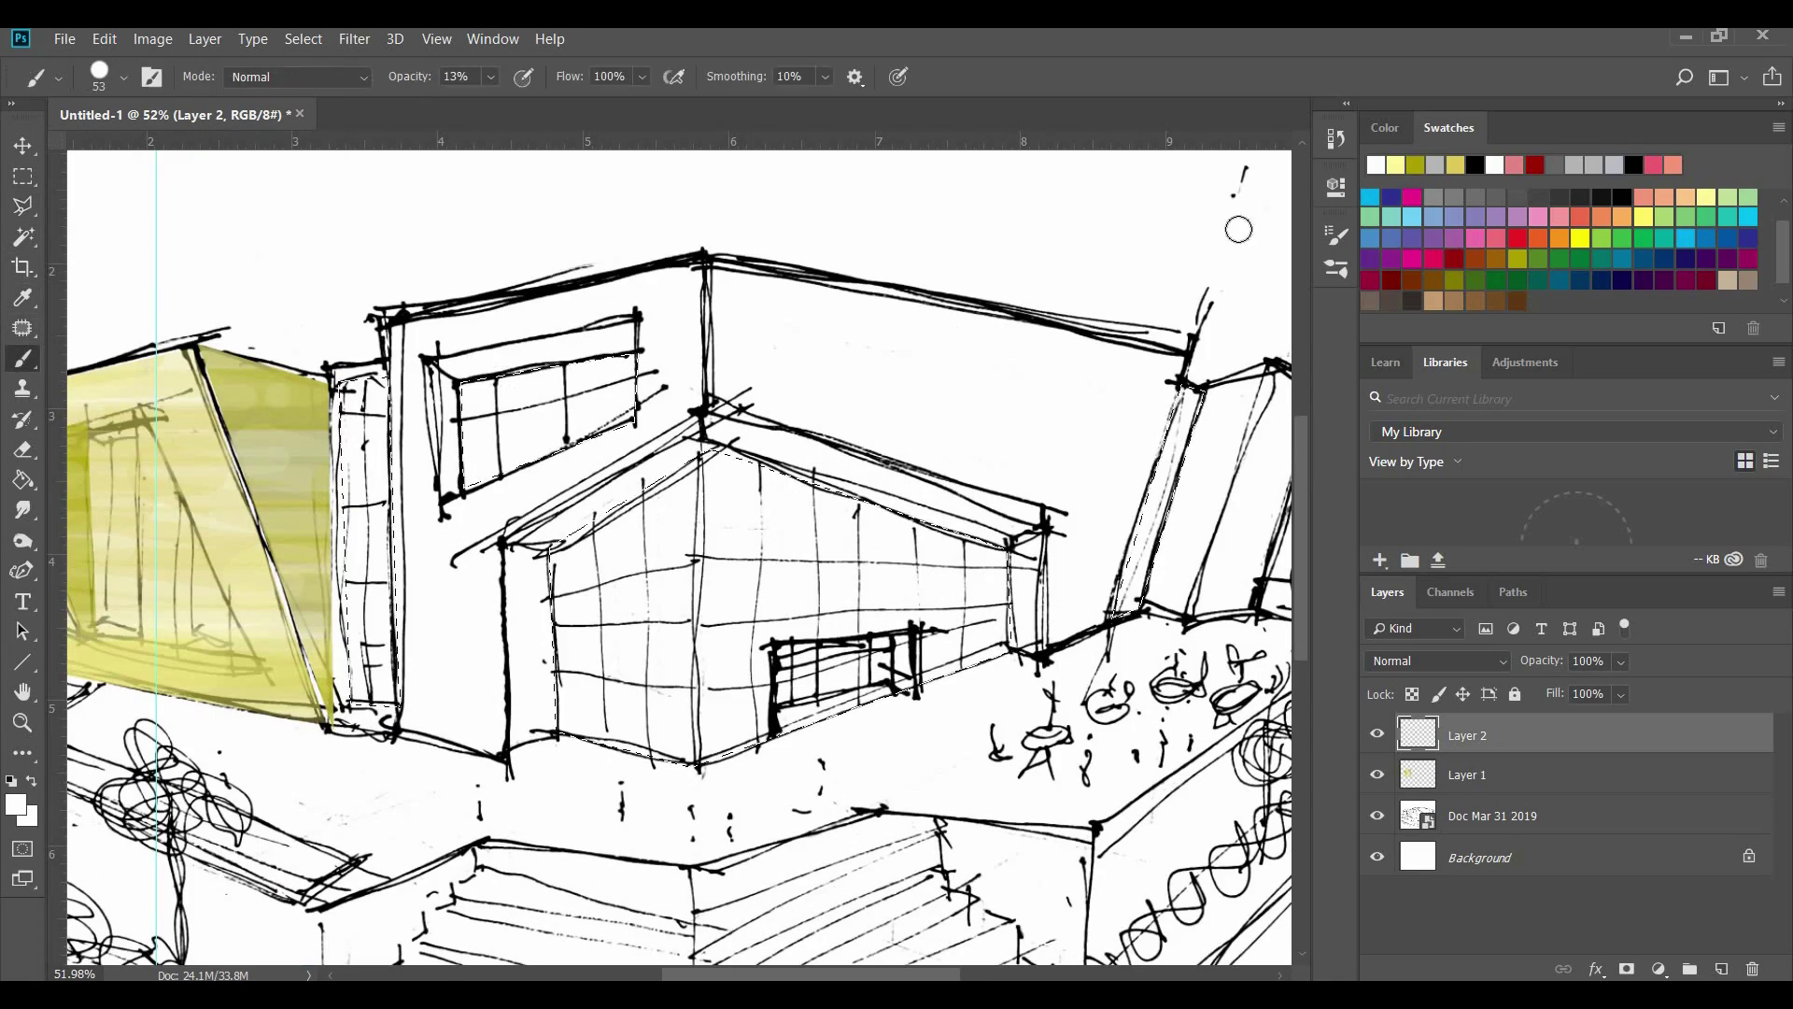
click(1412, 217)
scroll(350, 657, down, 3)
click(123, 78)
drag(178, 152, 210, 151)
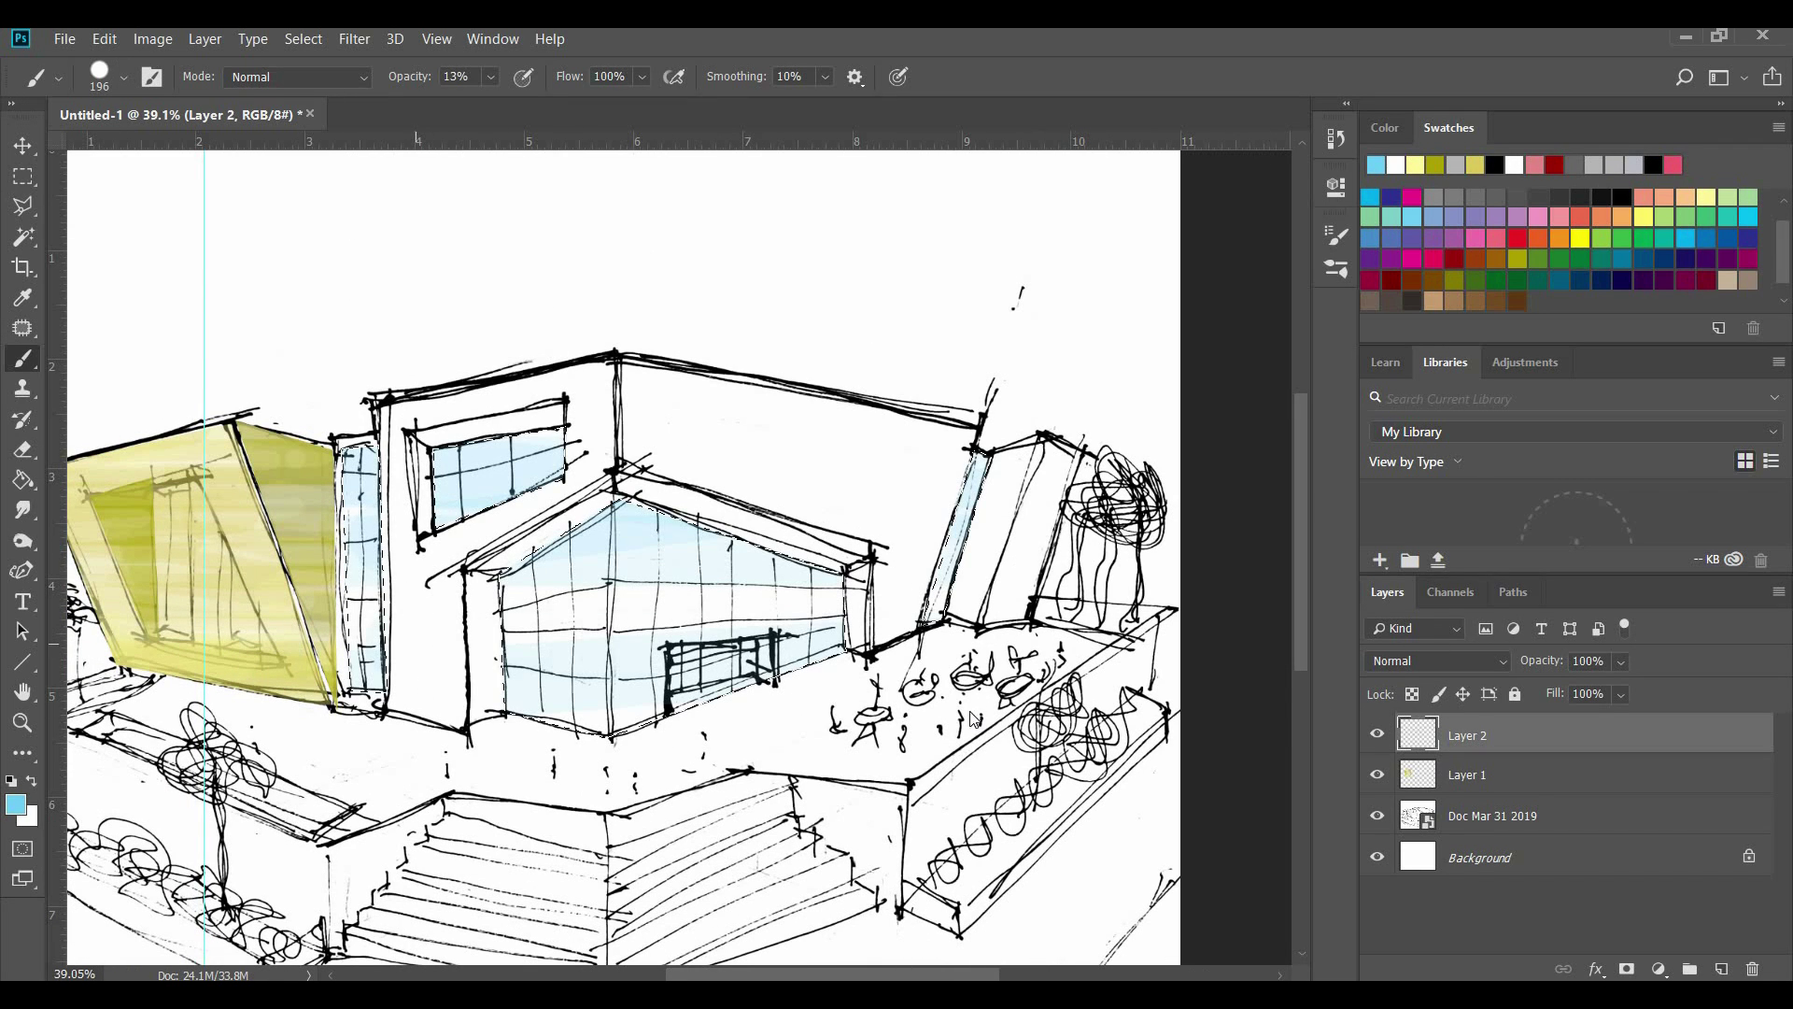
click(1644, 248)
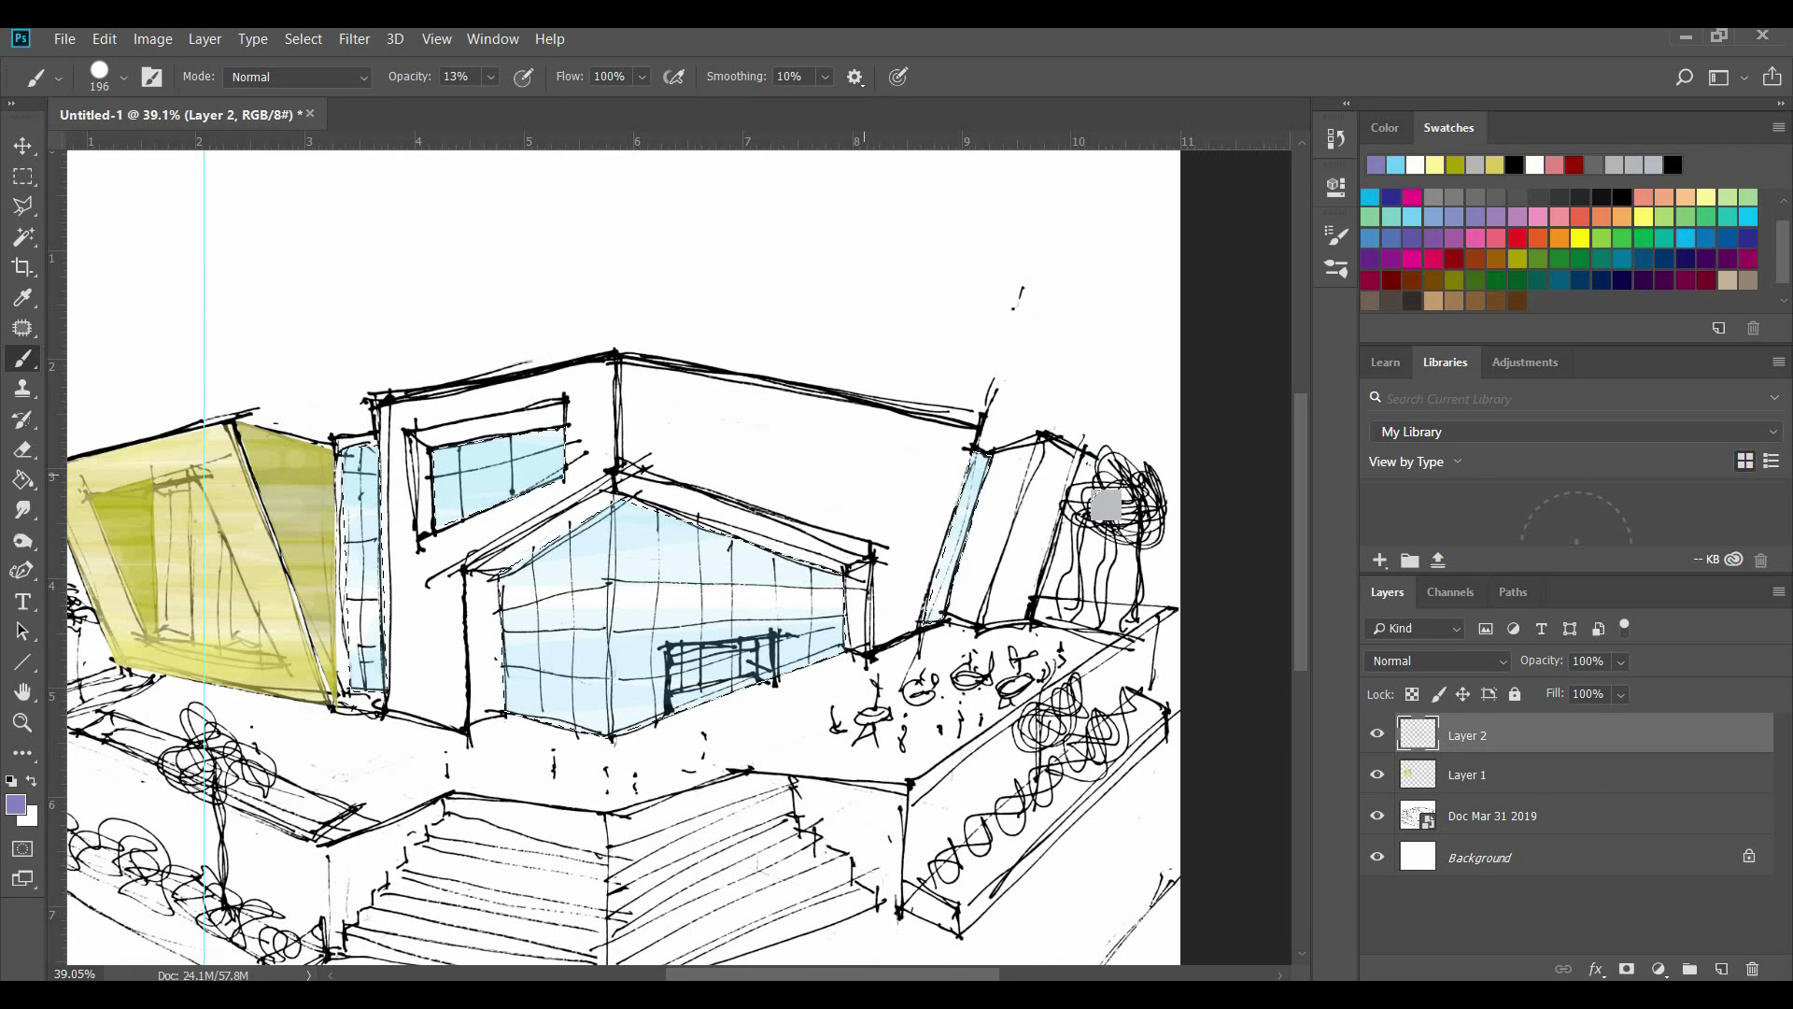
click(22, 479)
click(367, 654)
key(ctrl+z)
Brush violet strokes over the gabled glass facade, the upper window and the narrow window strip
click(22, 358)
drag(551, 565, 831, 570)
drag(444, 514, 560, 467)
drag(361, 467, 364, 691)
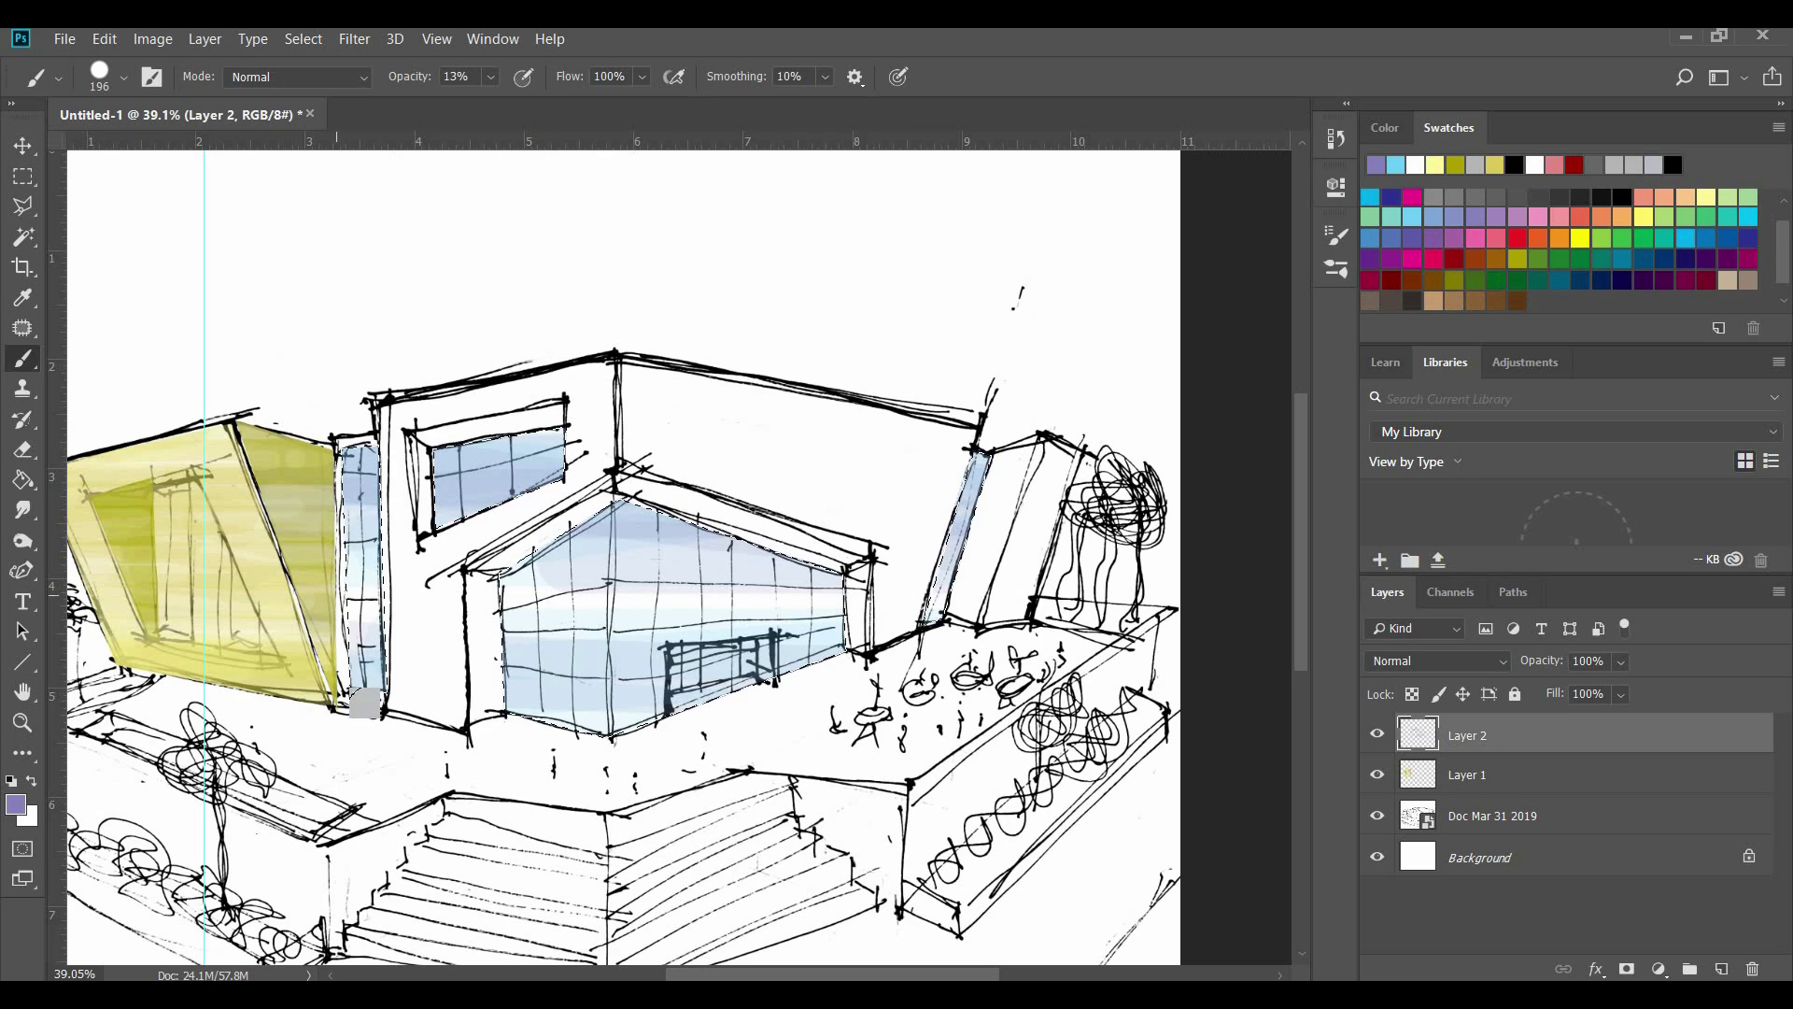
Deepen the selected glass areas with light blue and darker blue strokes, concentrating on the upper part of the facade
click(1414, 215)
mouse_move(238, 566)
mouse_down()
mouse_move(1777, 521)
mouse_move(206, 433)
mouse_up()
click(1686, 237)
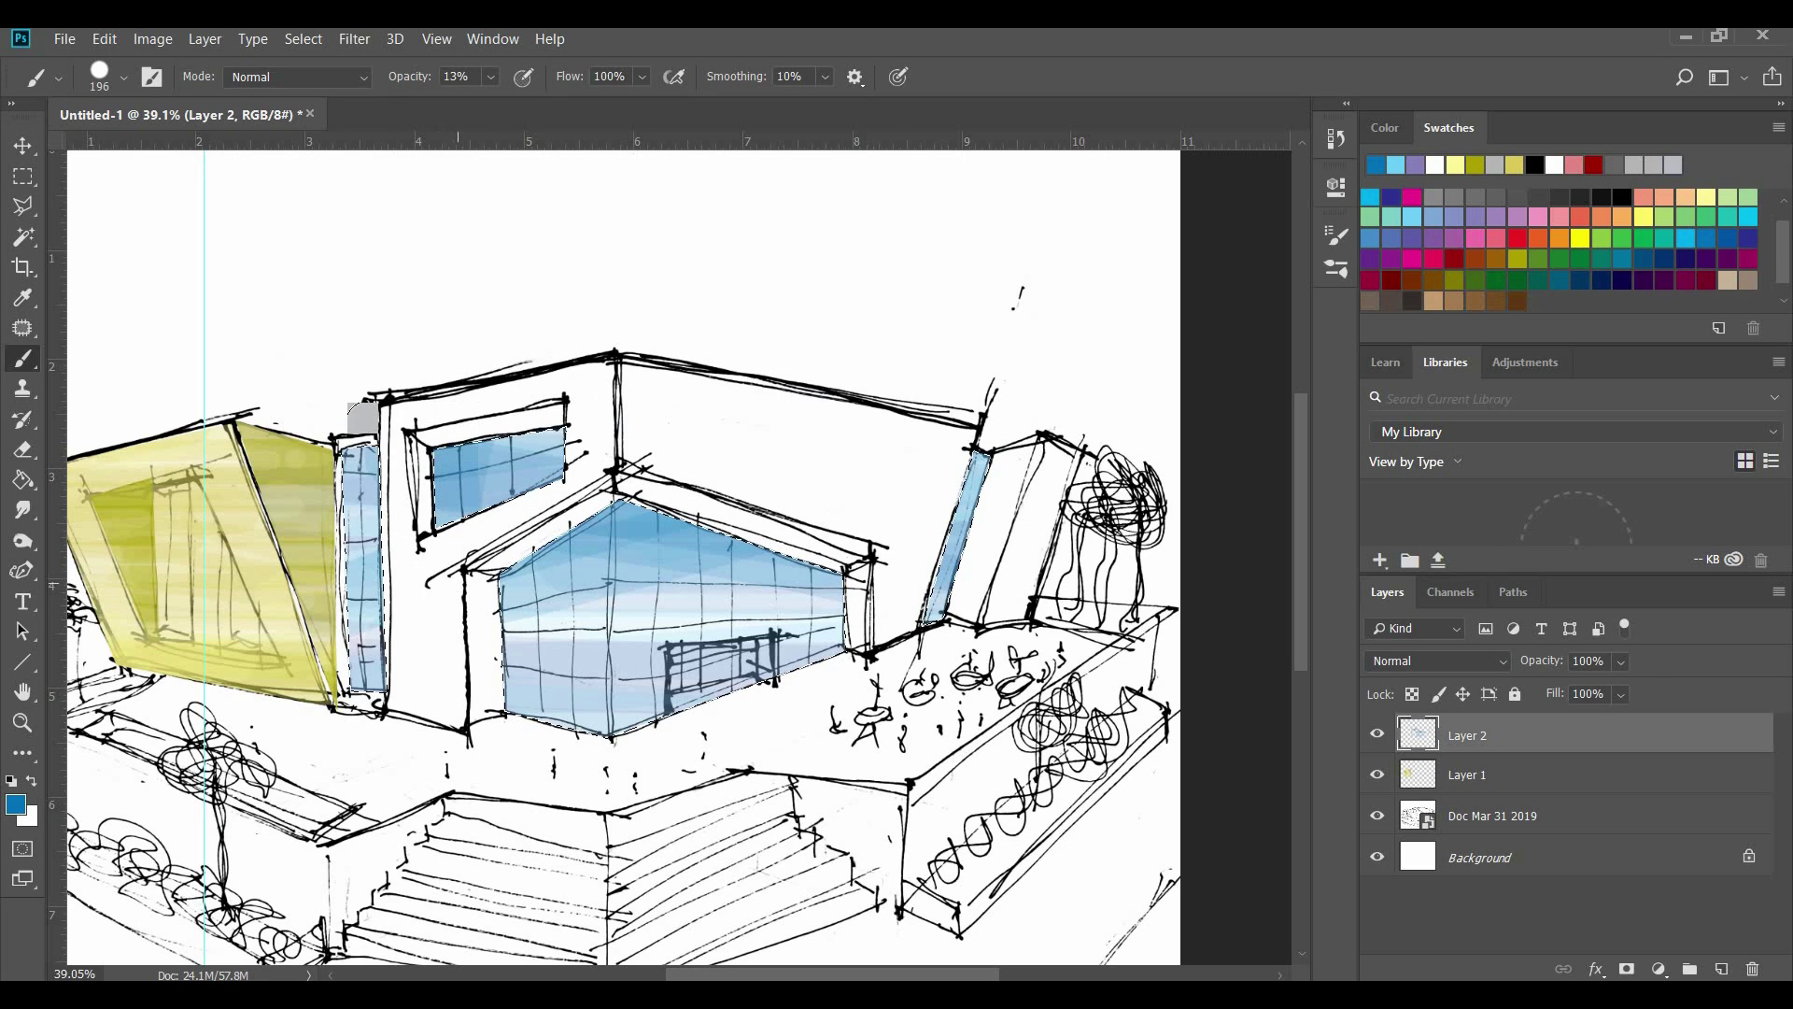
mouse_move(362, 418)
mouse_down()
mouse_move(352, 580)
mouse_move(518, 743)
mouse_move(1201, 603)
mouse_up()
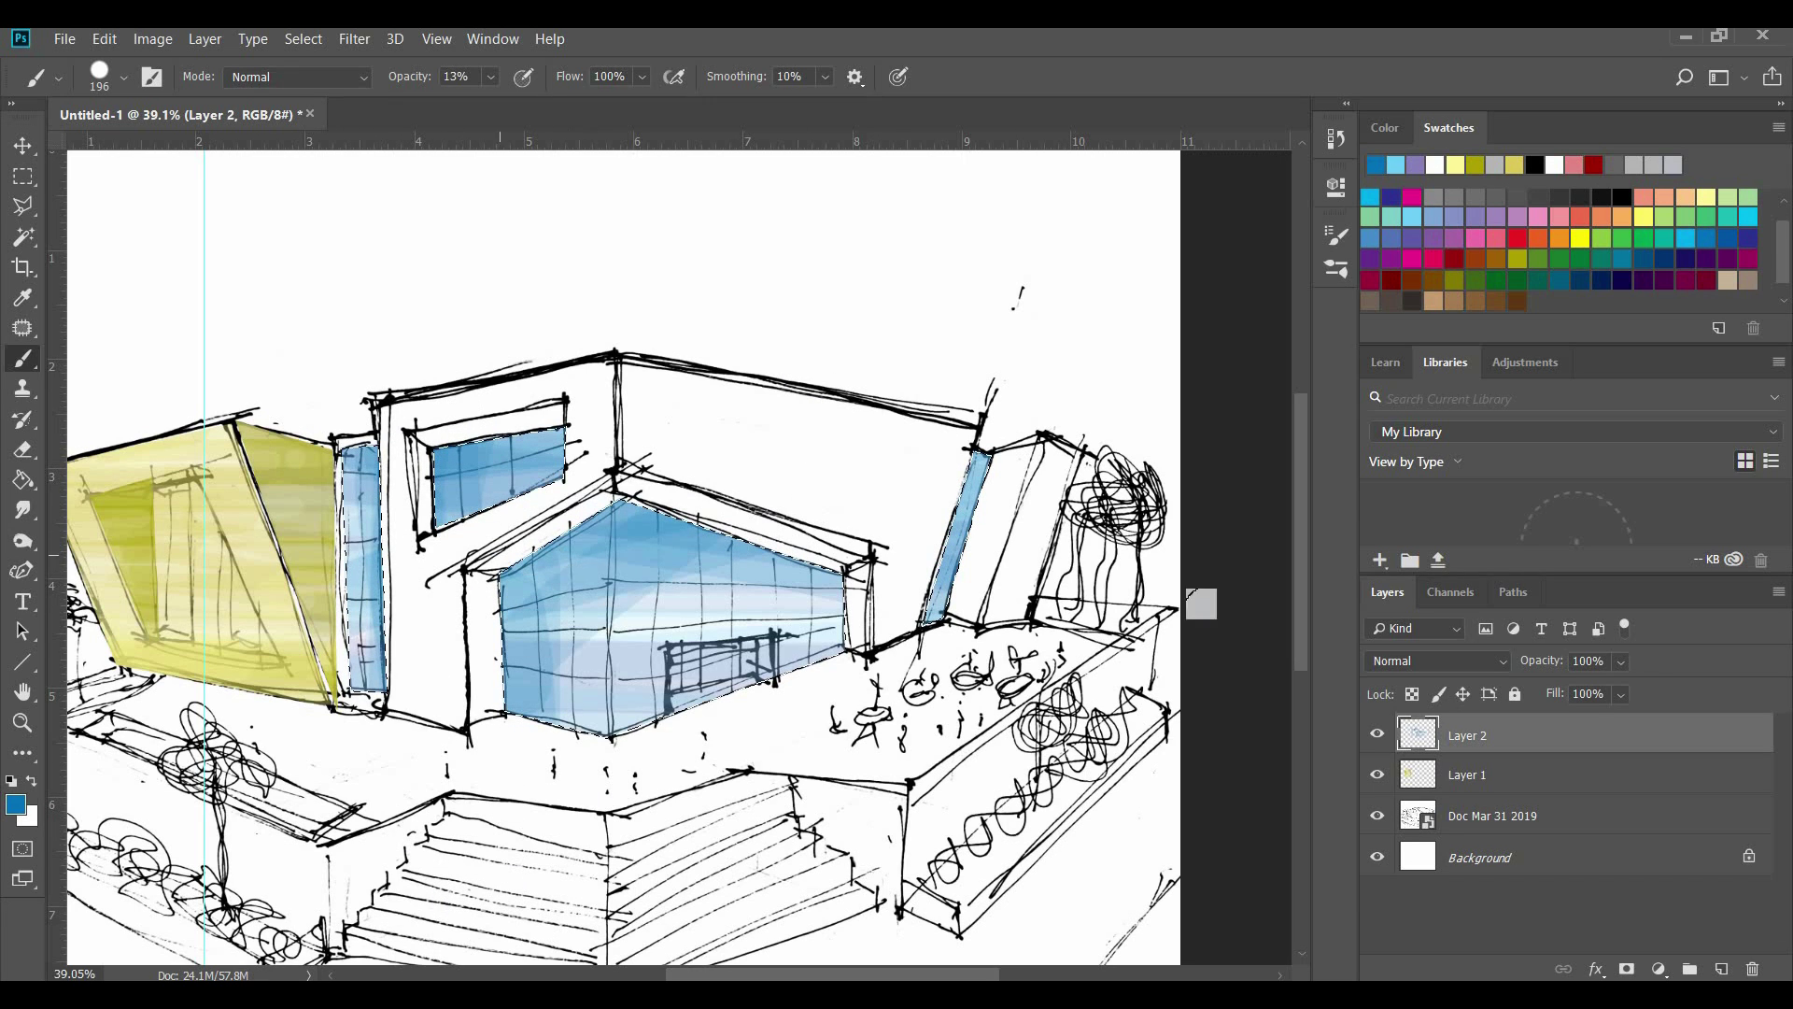
scroll(484, 495, down, 1)
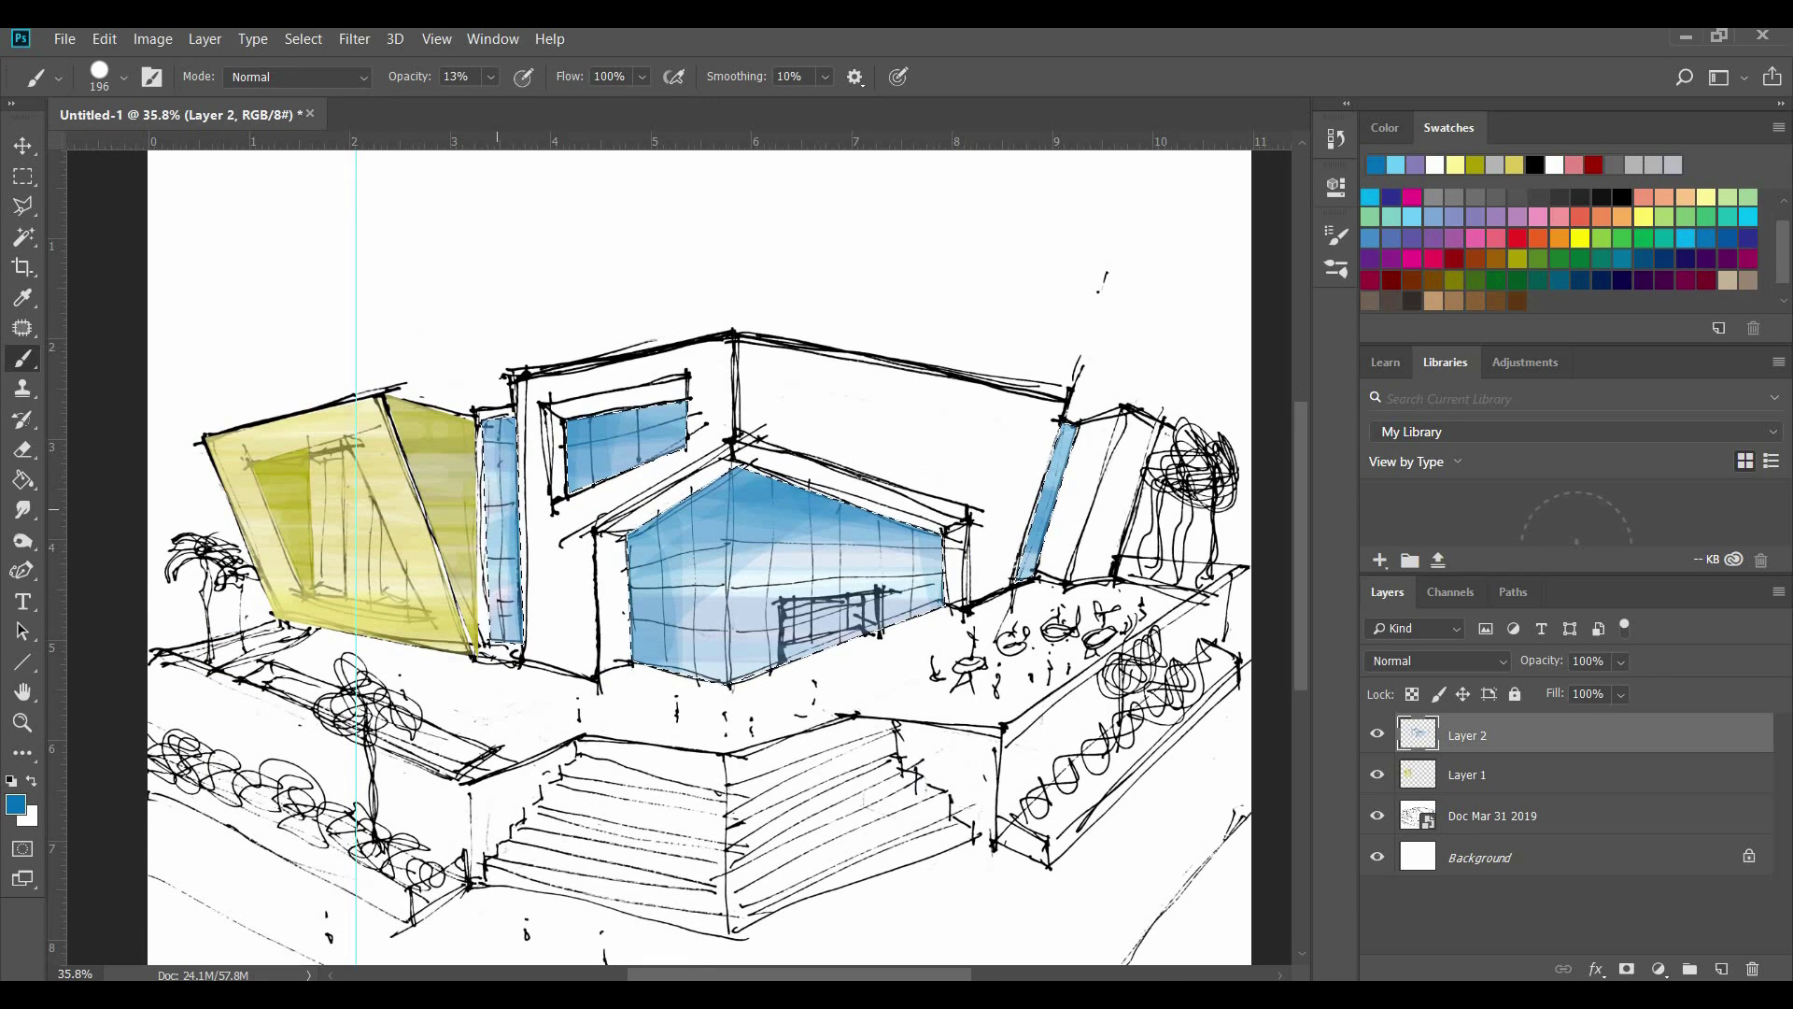
Brush white reflection streaks across the selected glass areas with an 80 px brush
click(1435, 165)
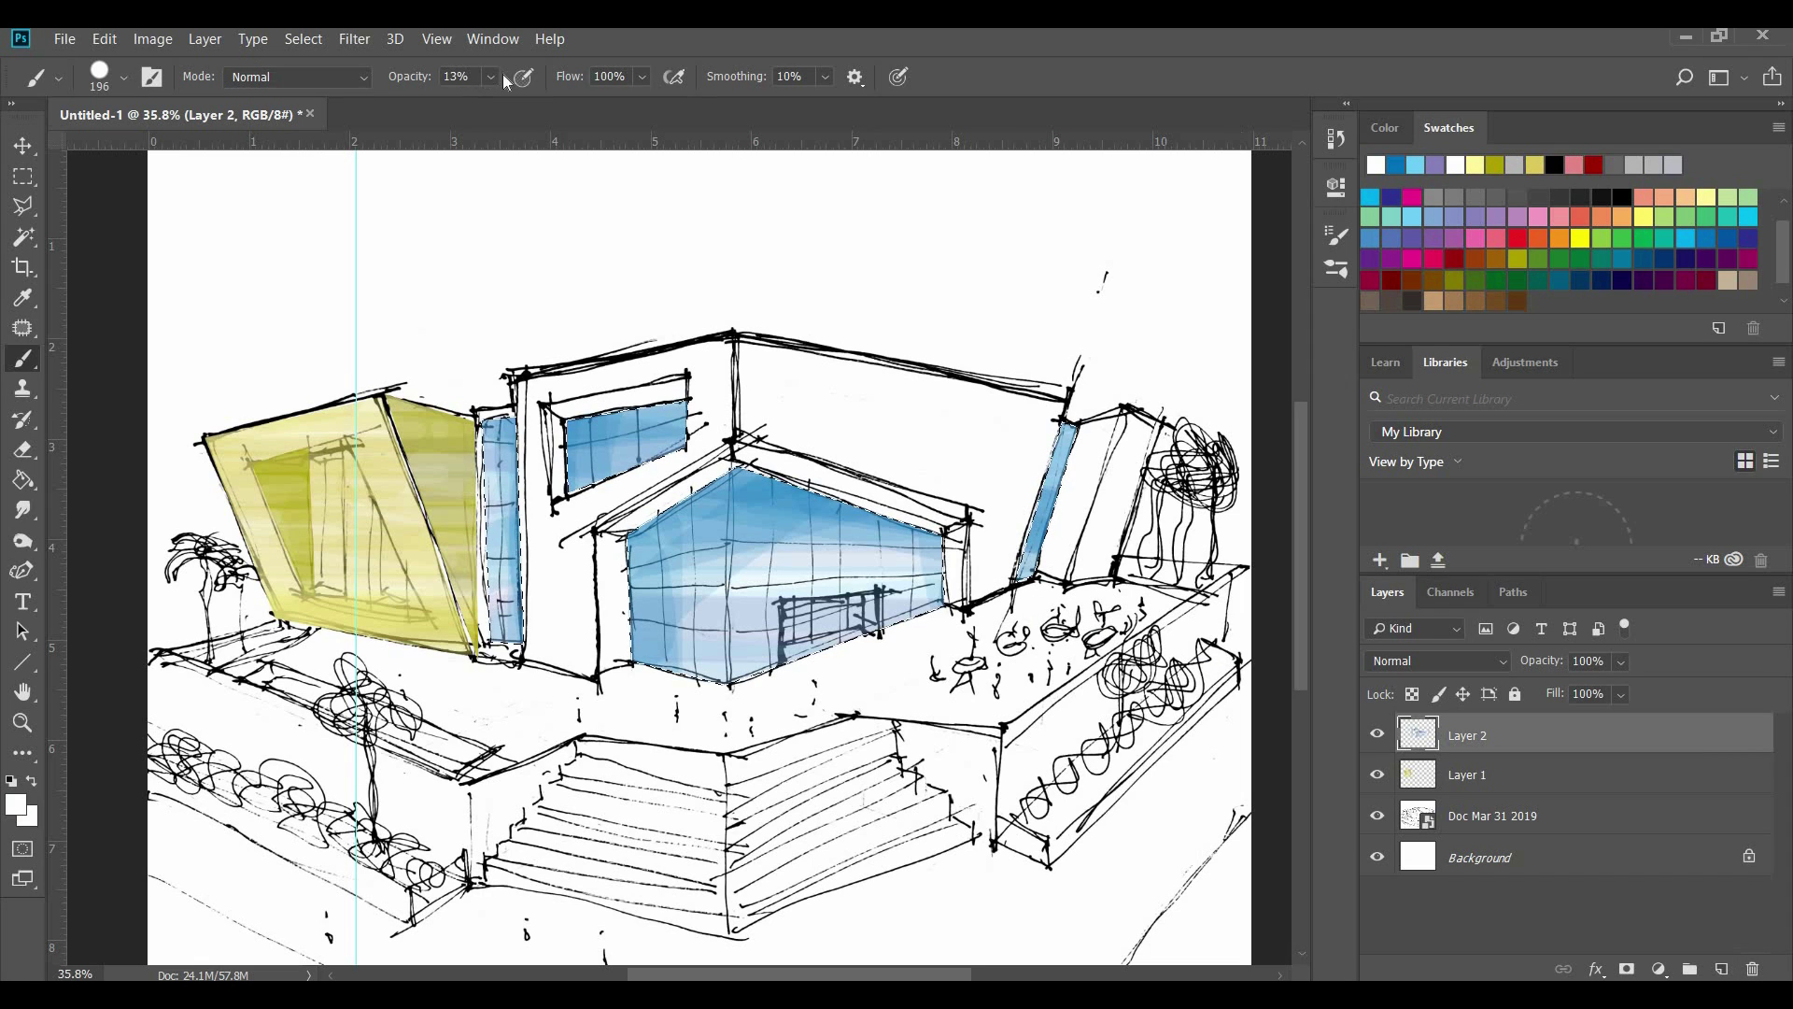
click(123, 79)
drag(207, 152, 188, 152)
click(355, 551)
drag(381, 531, 914, 562)
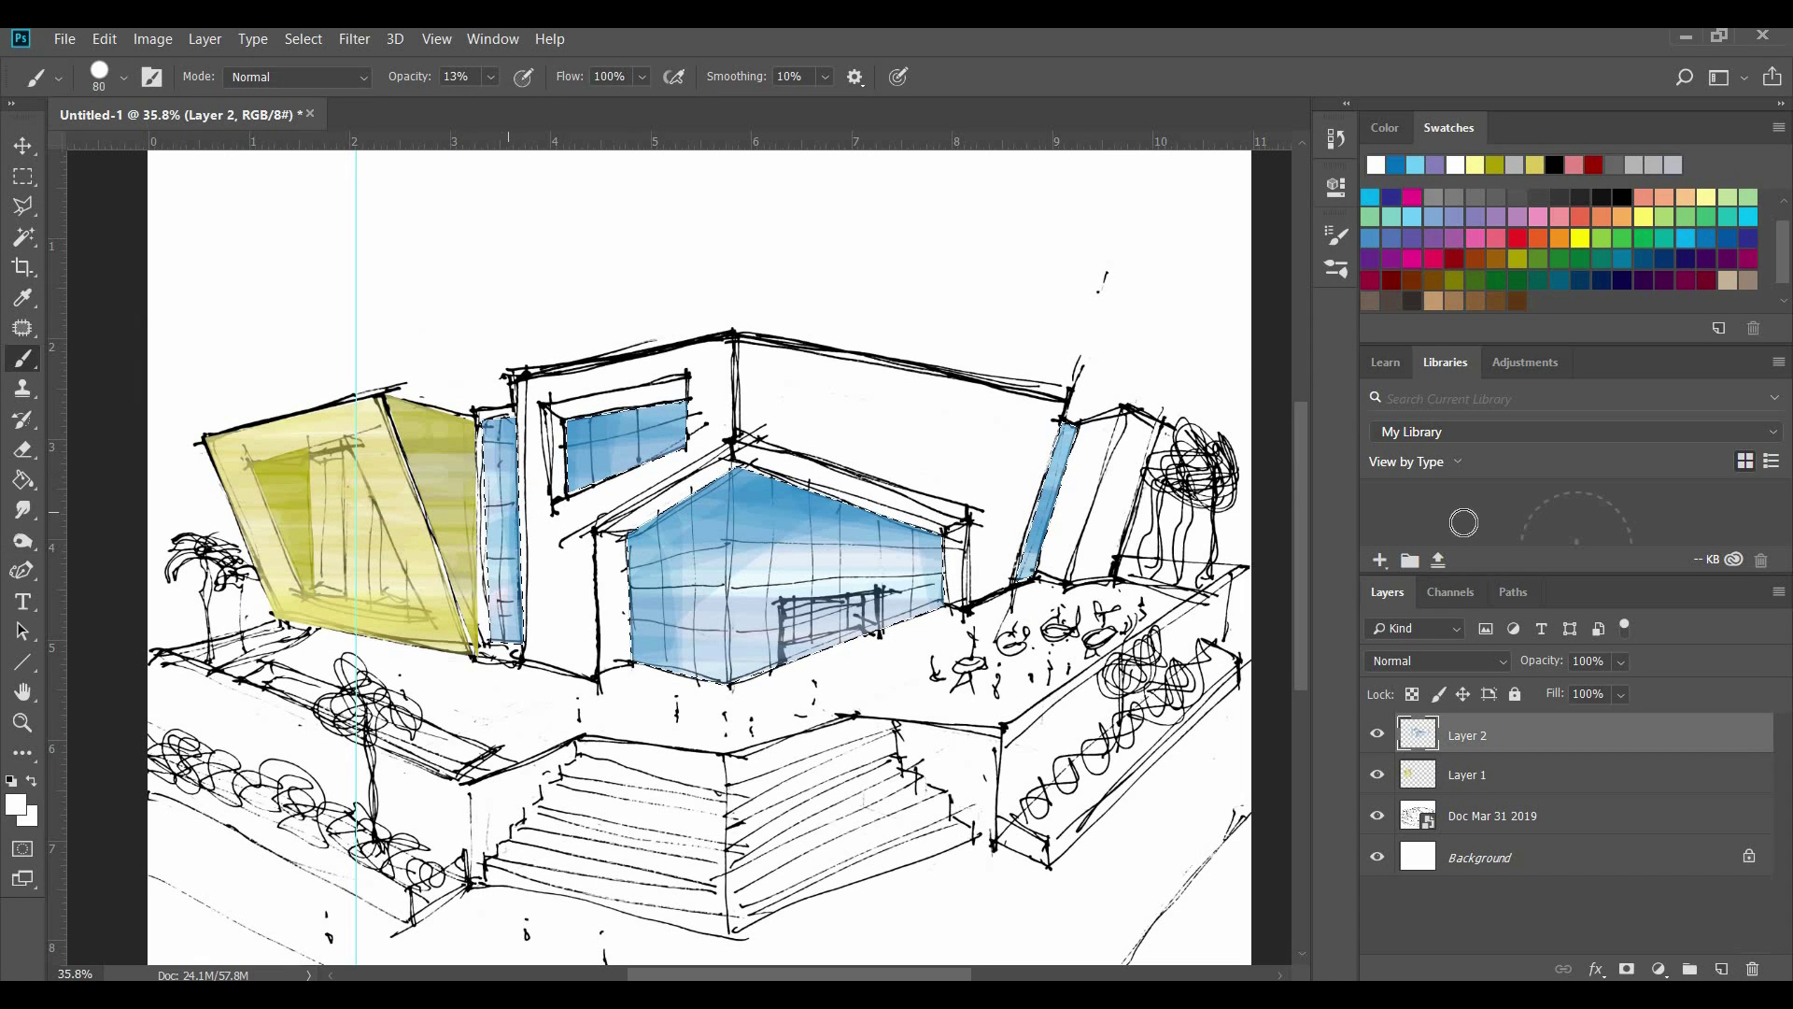
mouse_move(1464, 522)
mouse_down()
mouse_move(7, 509)
mouse_move(710, 411)
mouse_up()
Brush violet strokes over the selected glass areas with a 161 px brush
click(1454, 238)
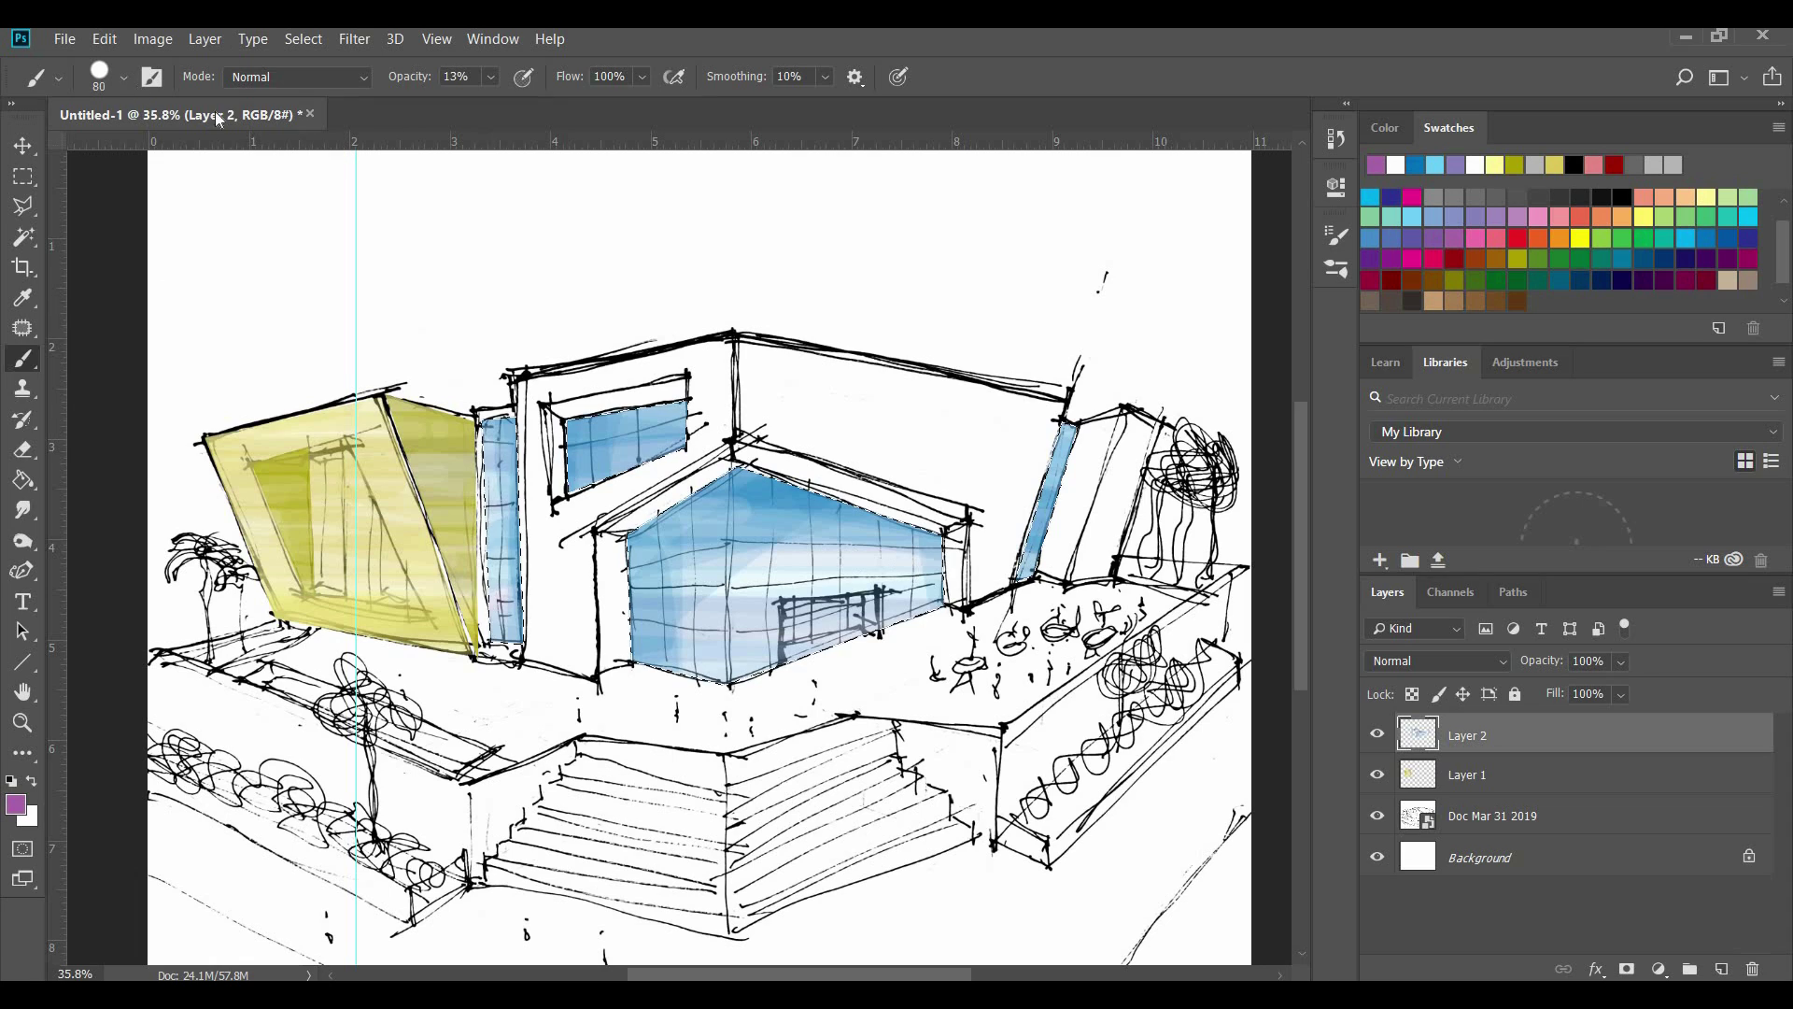
click(123, 78)
drag(213, 152, 228, 152)
drag(689, 490, 689, 654)
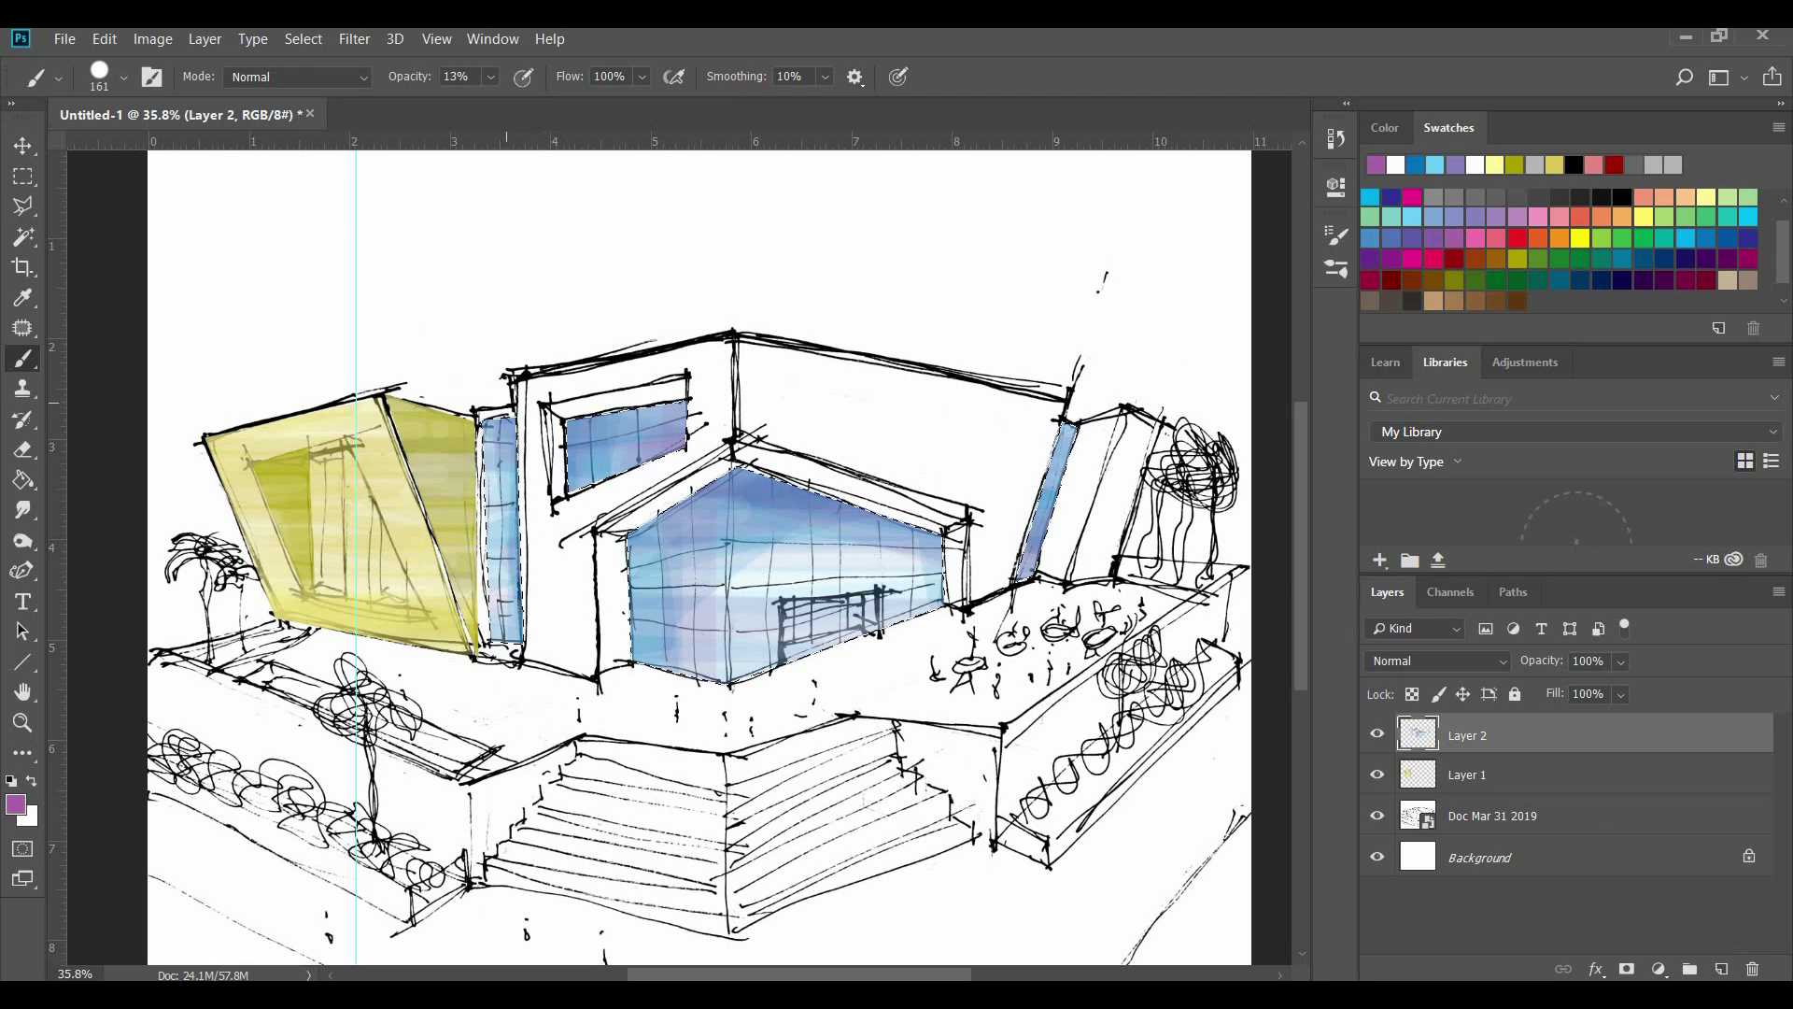
Outline the slanted block between the narrow glass strip and the tall trees with the Polygonal Lasso
key(l)
scroll(1036, 485, up, 3)
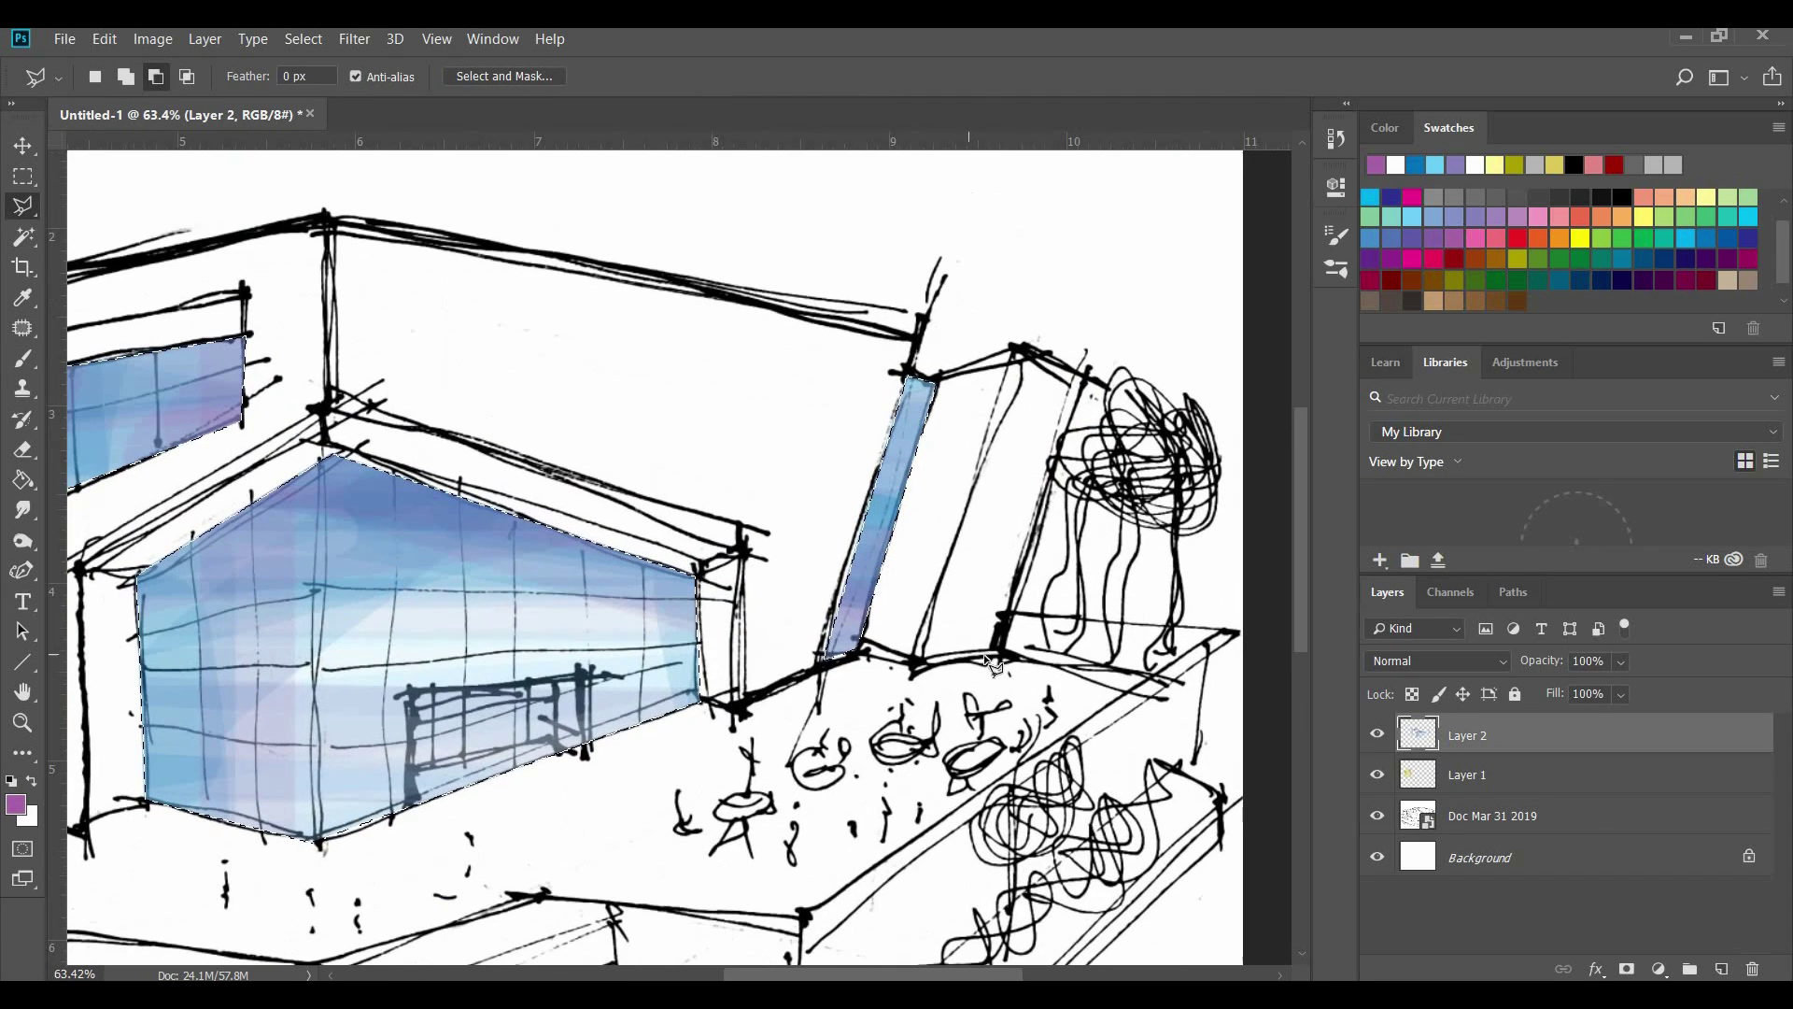
click(1000, 655)
click(1084, 370)
click(913, 664)
click(999, 654)
scroll(999, 645, down, 4)
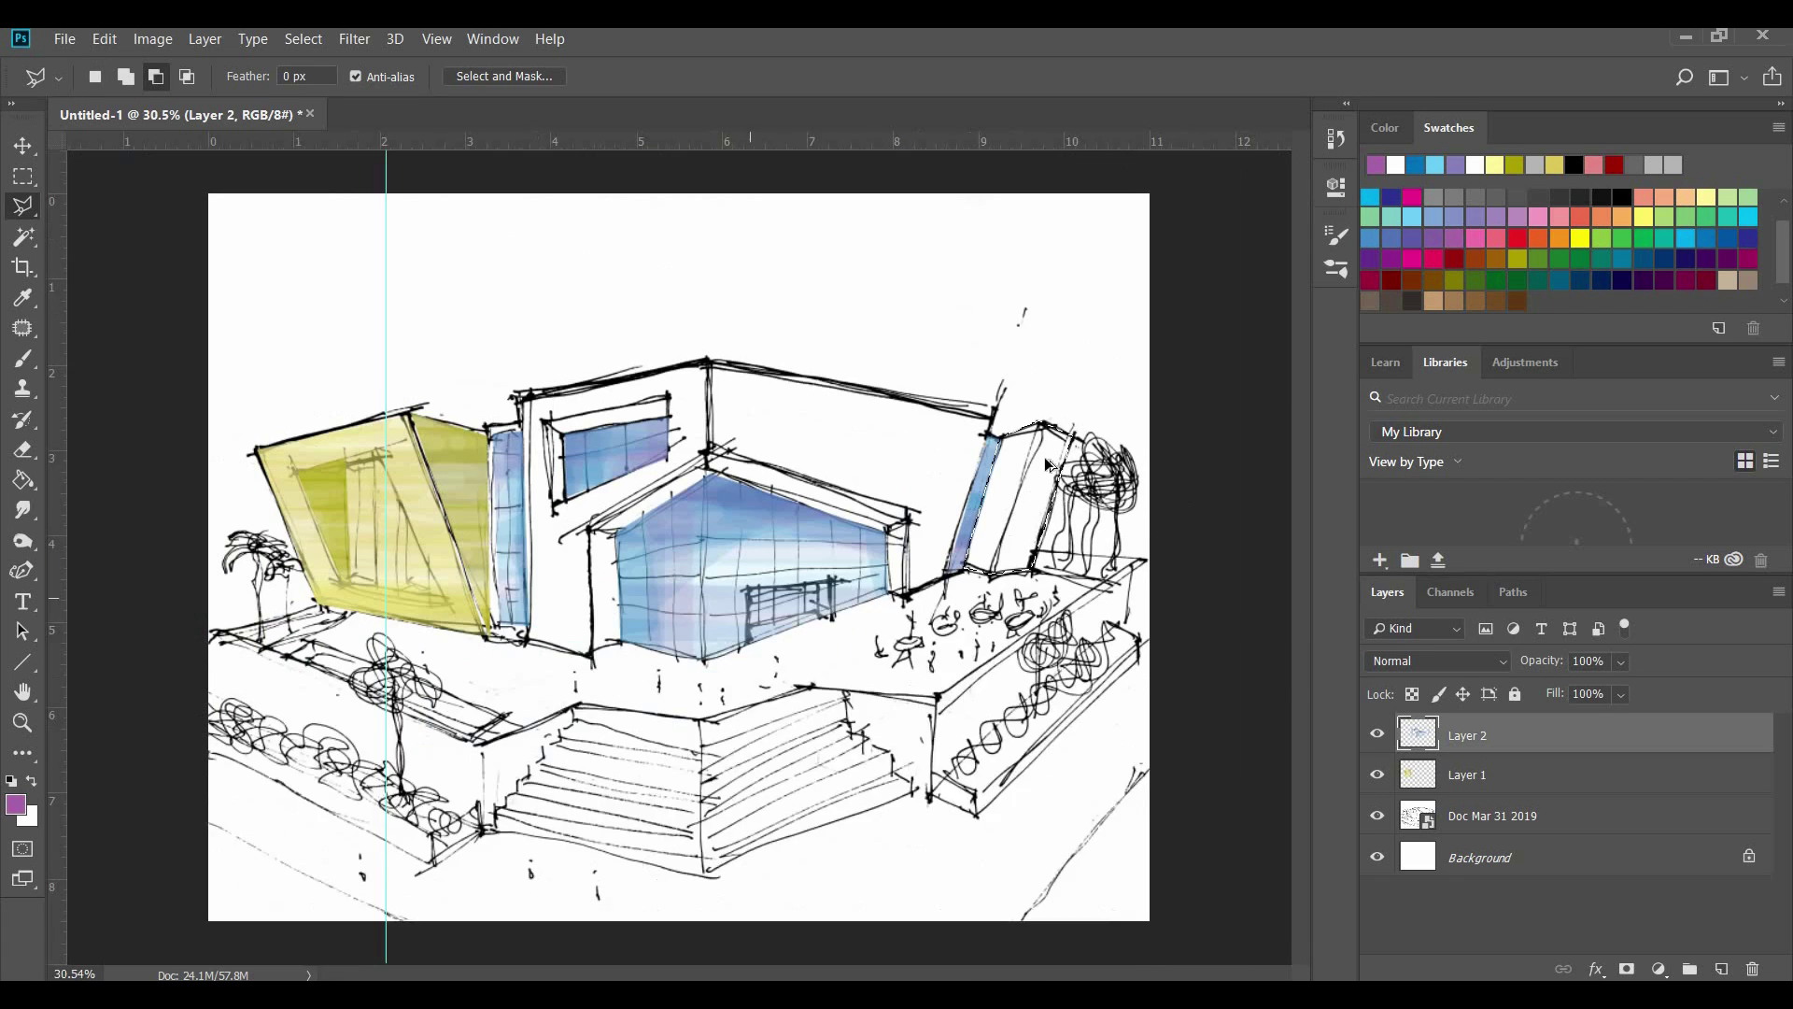
scroll(677, 551, up, 1)
Create a new layer and paint the selected slanted block with yellow and olive brush strokes
click(22, 359)
click(1554, 165)
click(1721, 969)
drag(1046, 421, 1167, 420)
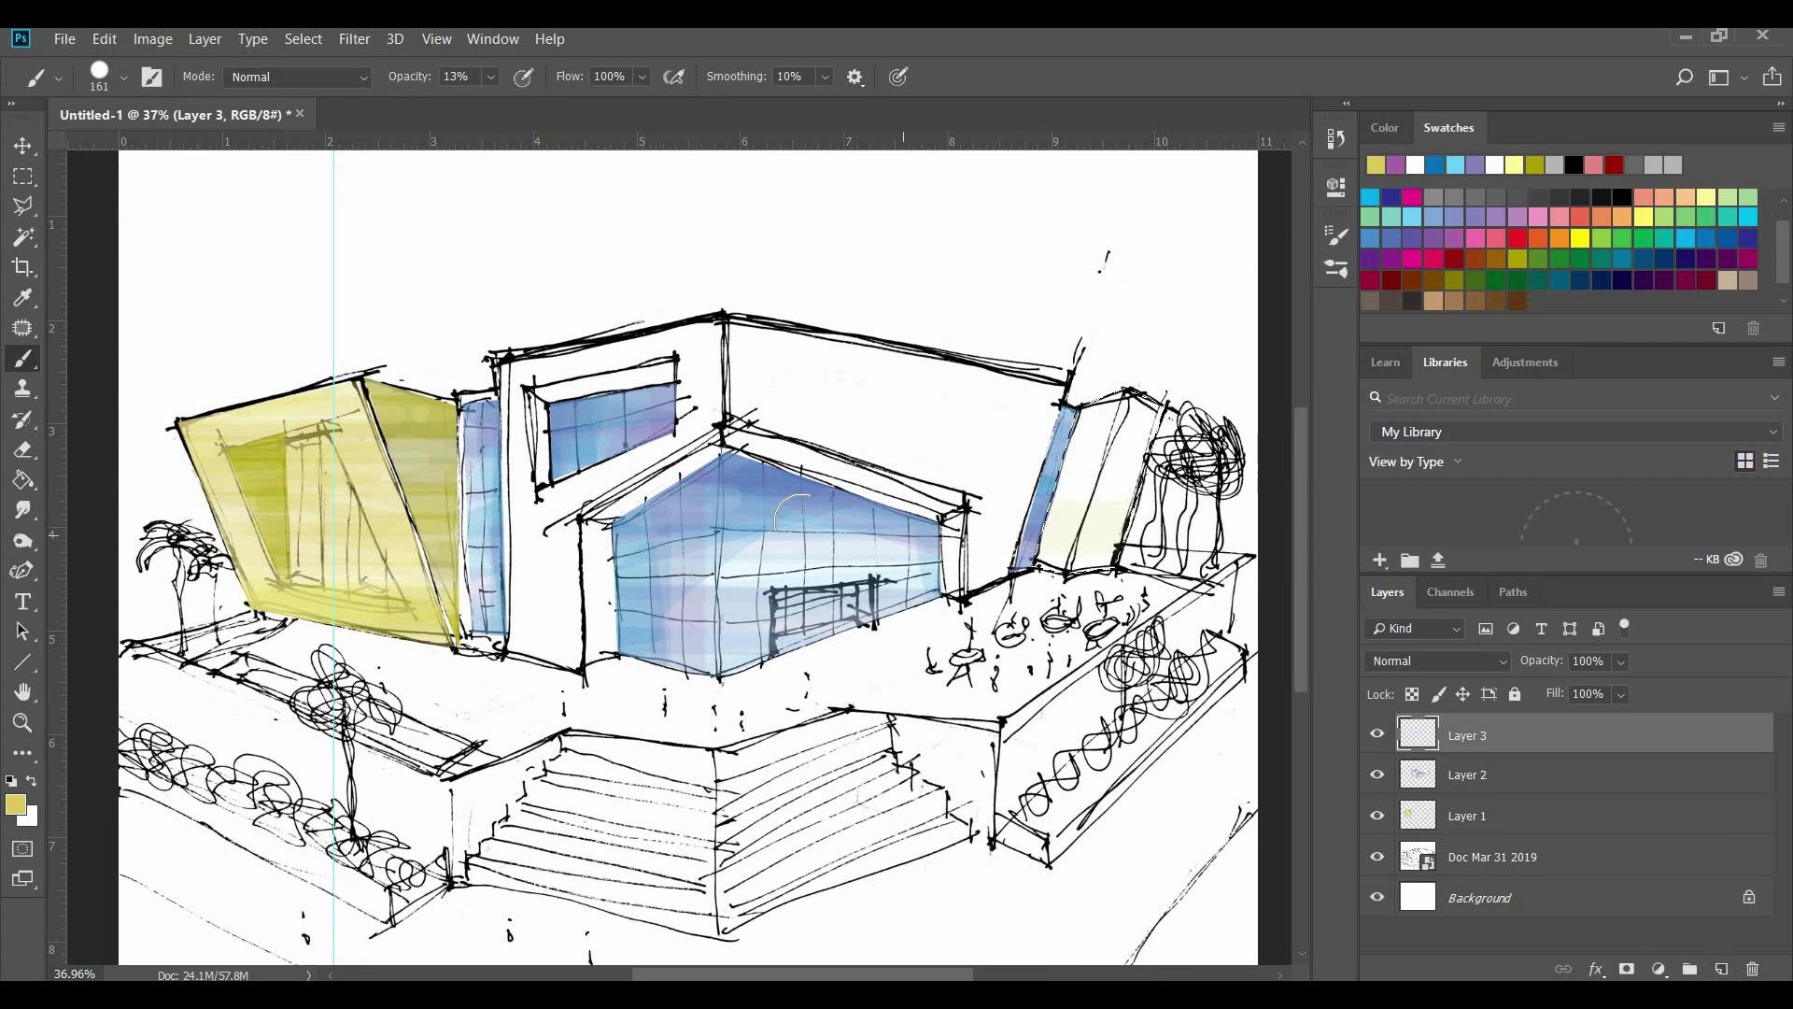
mouse_move(1032, 541)
mouse_down()
mouse_move(1171, 549)
mouse_move(1027, 551)
mouse_up()
click(1535, 167)
drag(1079, 411, 958, 717)
drag(1111, 397, 1004, 665)
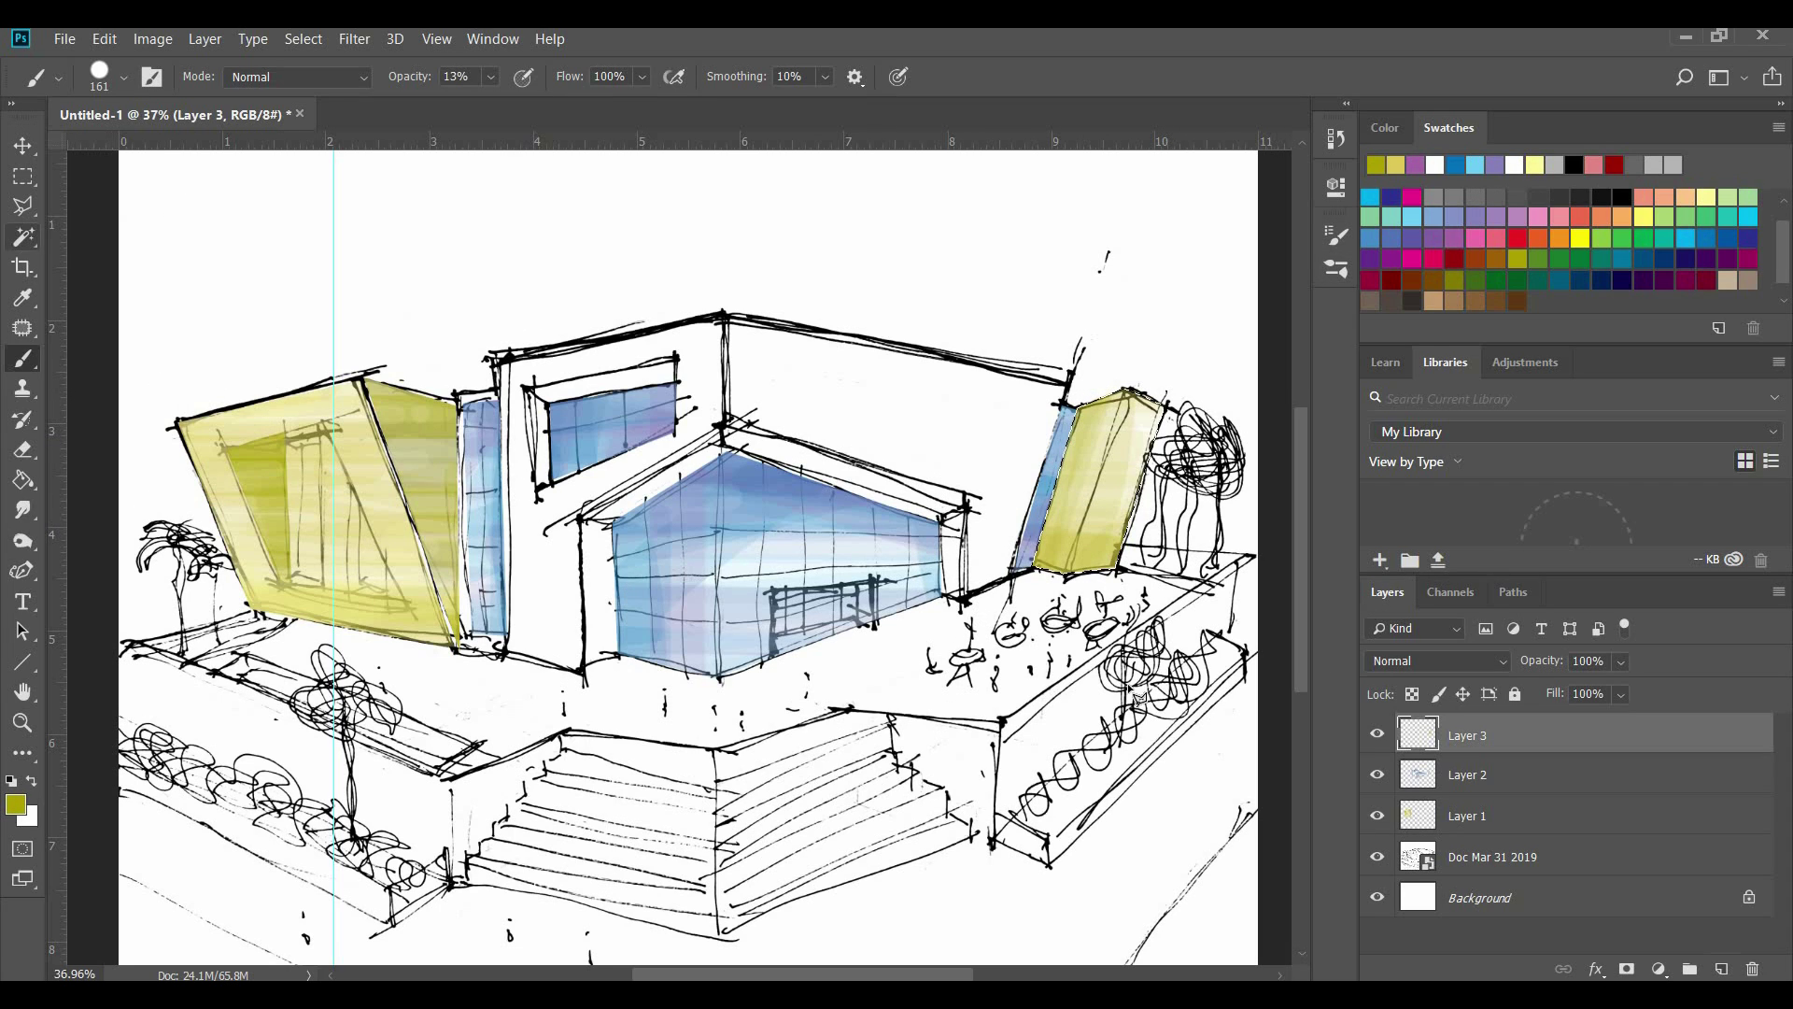
Outline the central block's walls and gabled frame with the Polygonal Lasso, leaving out the large glazing, and create a new layer
key(l)
click(728, 316)
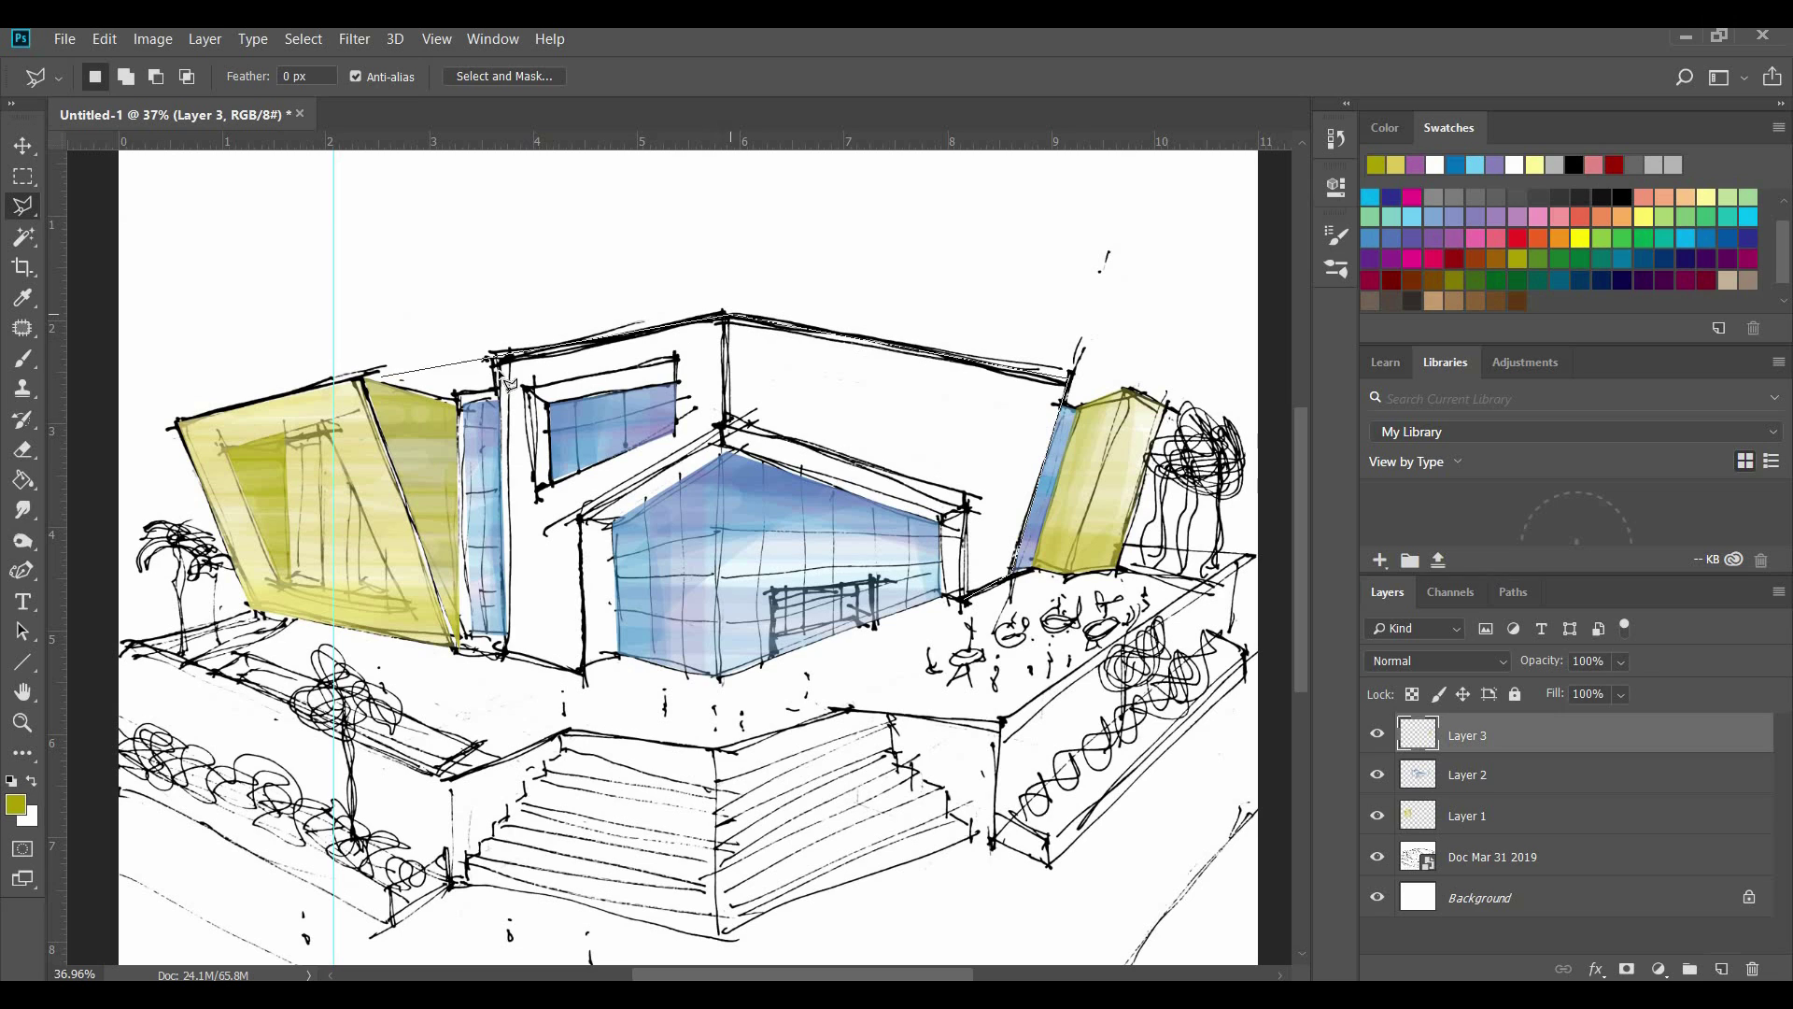
click(507, 652)
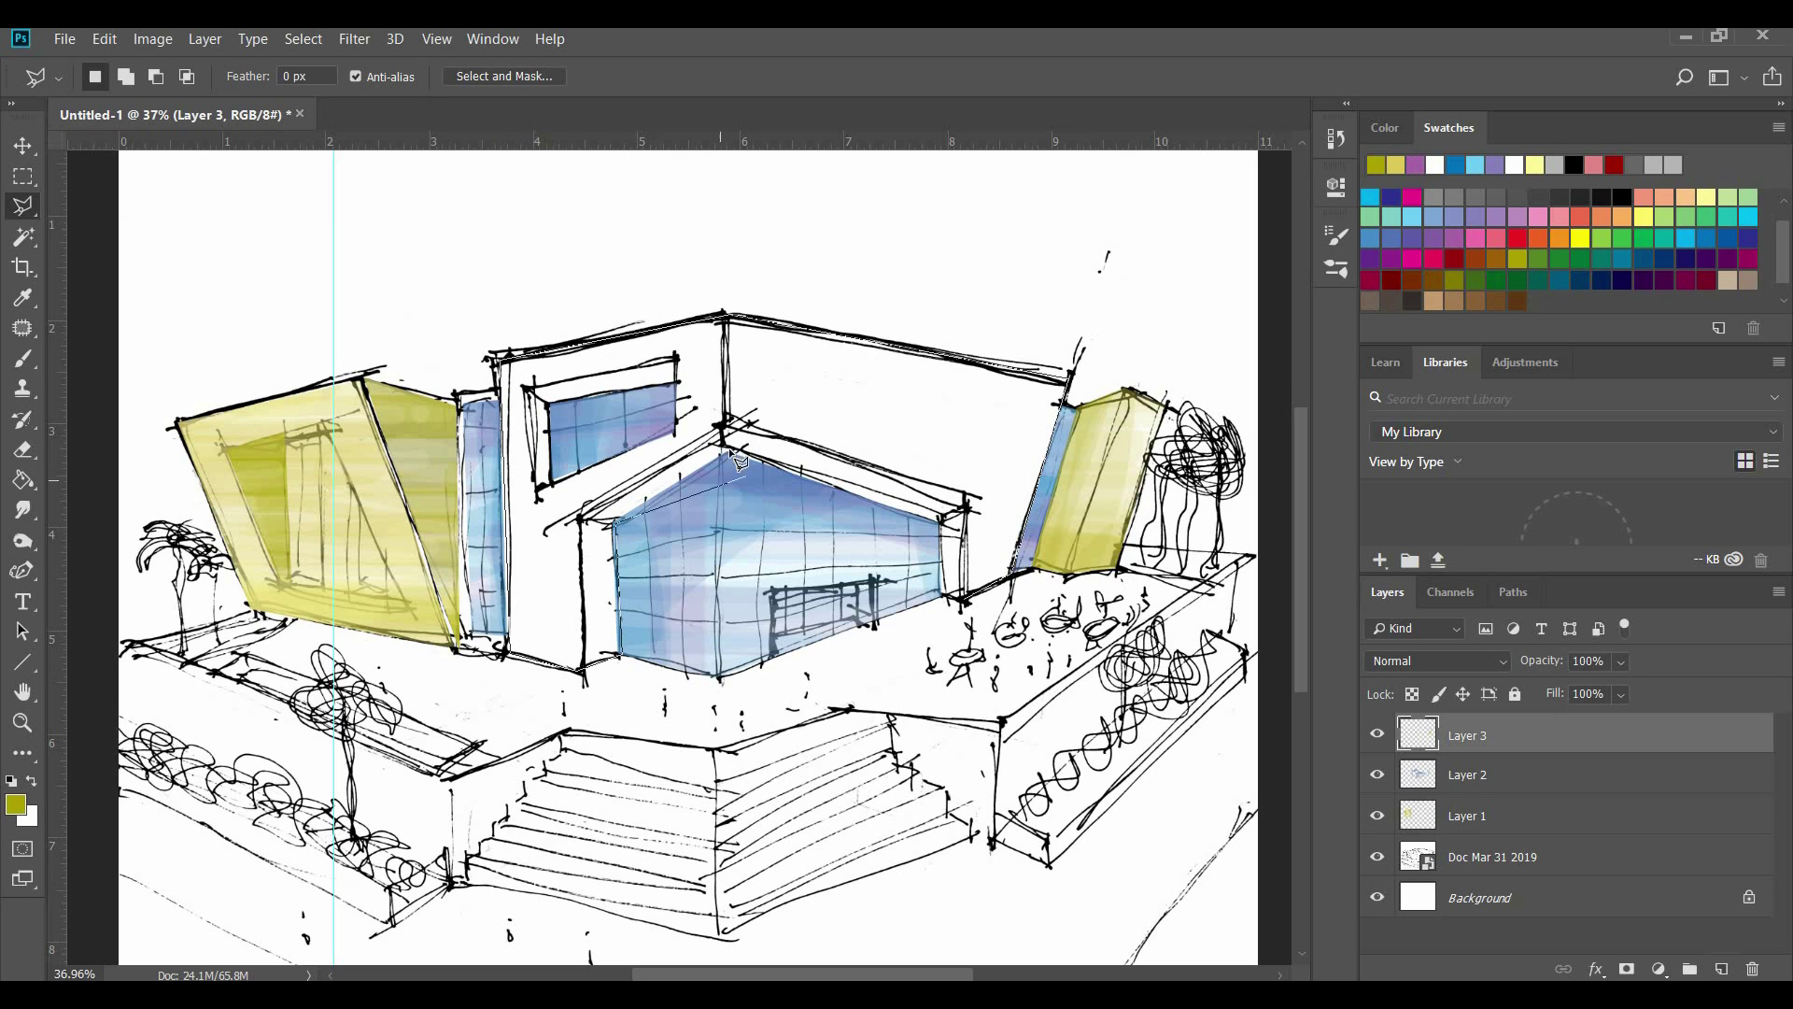
click(971, 609)
click(1721, 969)
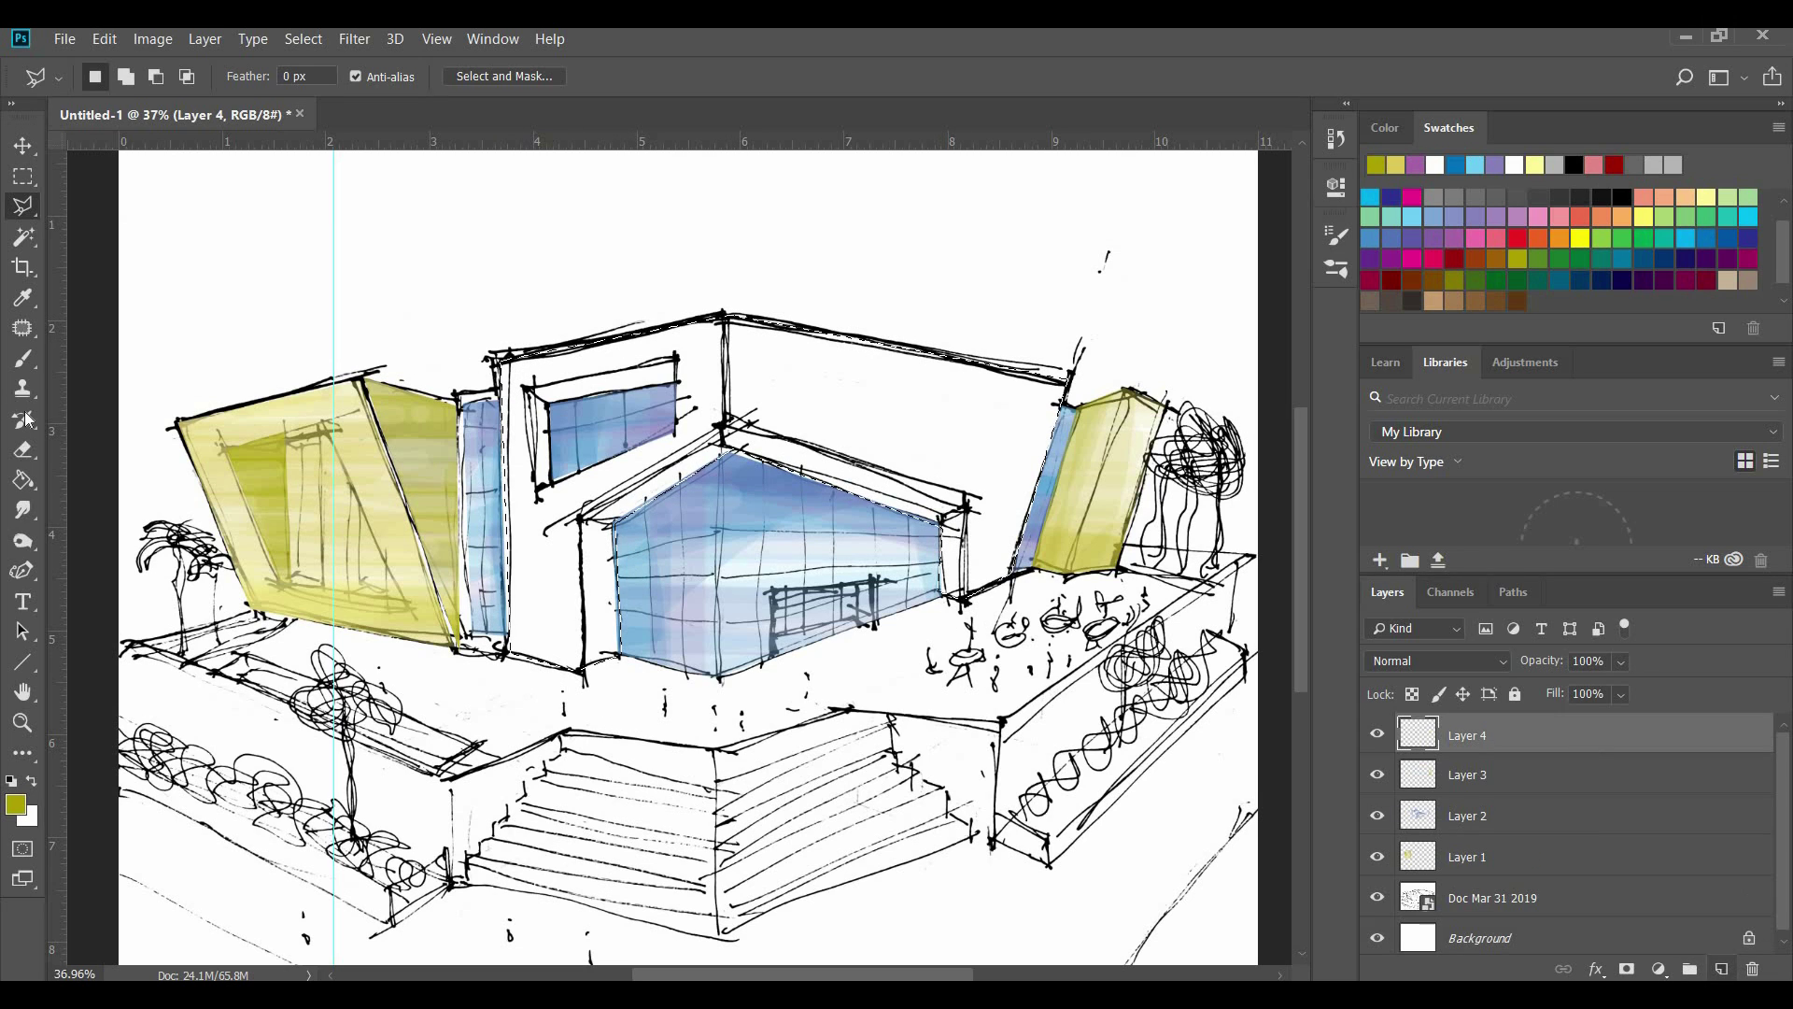
Paint the selected central walls red with broad strokes of a 338 px brush
key(b)
click(1516, 240)
click(123, 77)
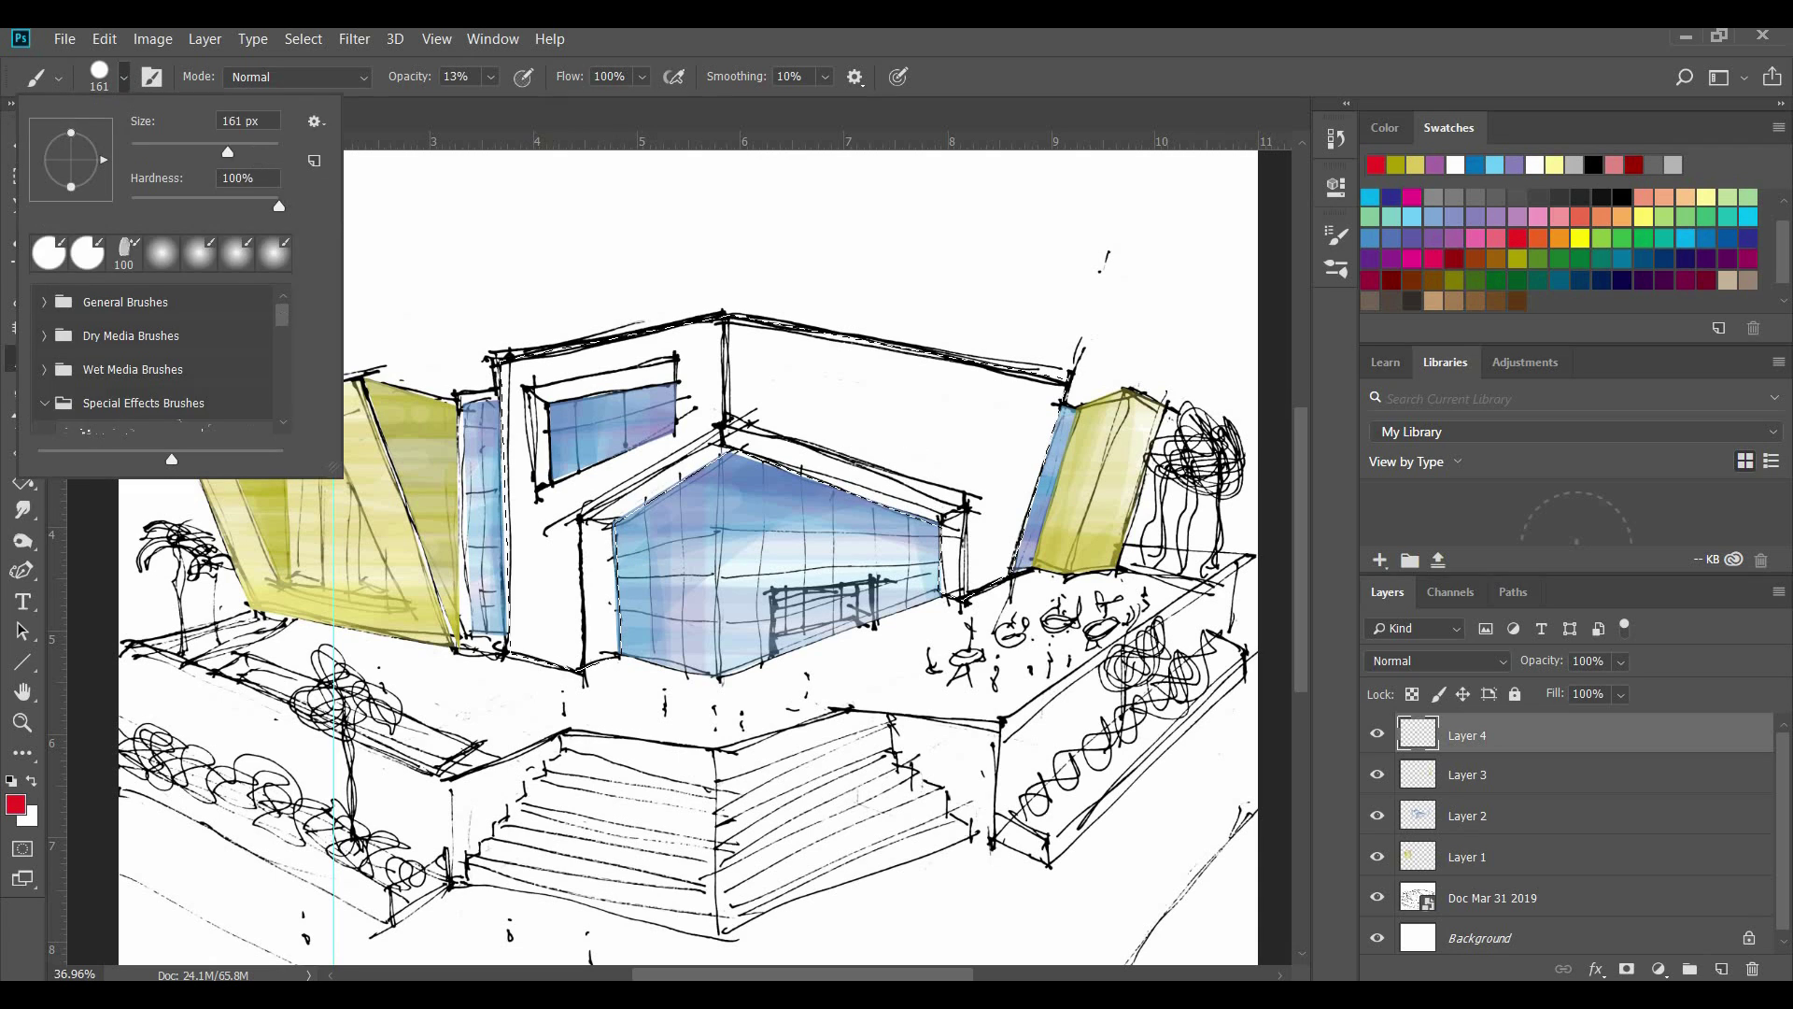
drag(228, 152, 241, 152)
mouse_move(485, 654)
mouse_down()
mouse_move(990, 541)
mouse_move(862, 371)
mouse_up()
drag(560, 645, 549, 541)
drag(560, 448, 823, 396)
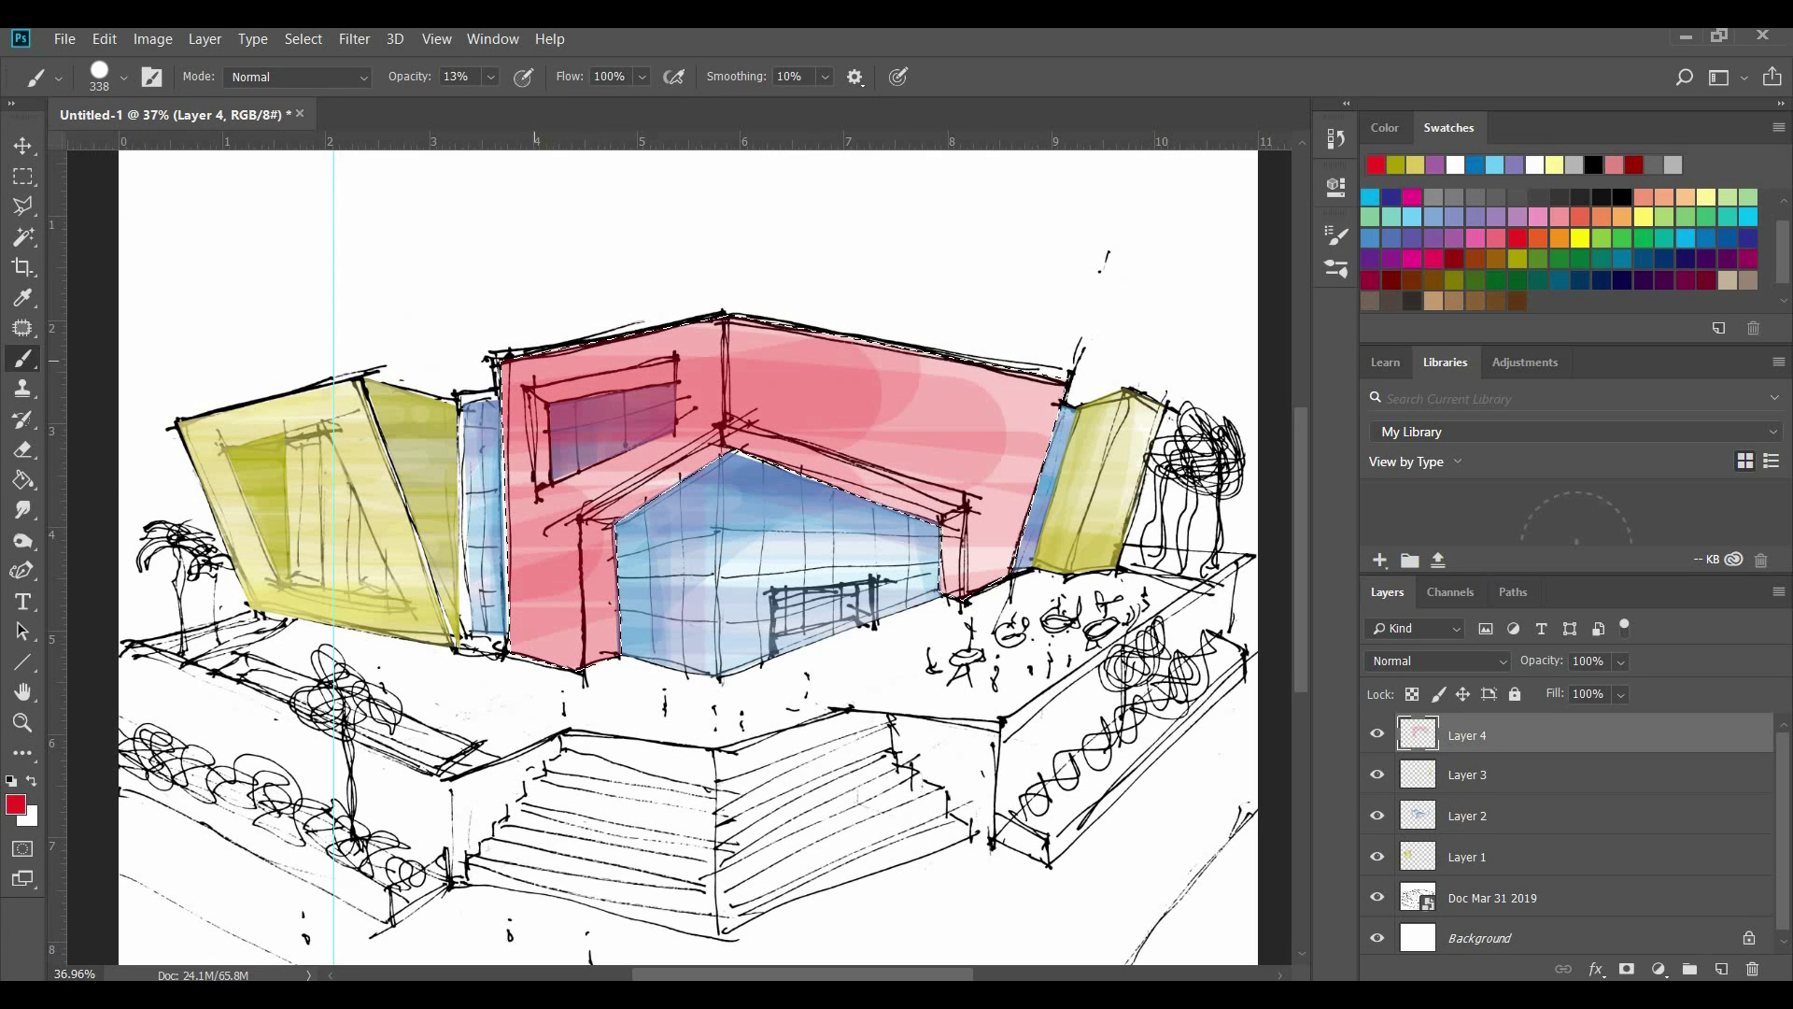
drag(1008, 411, 570, 373)
Reduce the brush to 105 px and shade the gabled frame and the wall edge by the slanted glass strip dark red
click(123, 78)
drag(241, 152, 191, 153)
click(1543, 217)
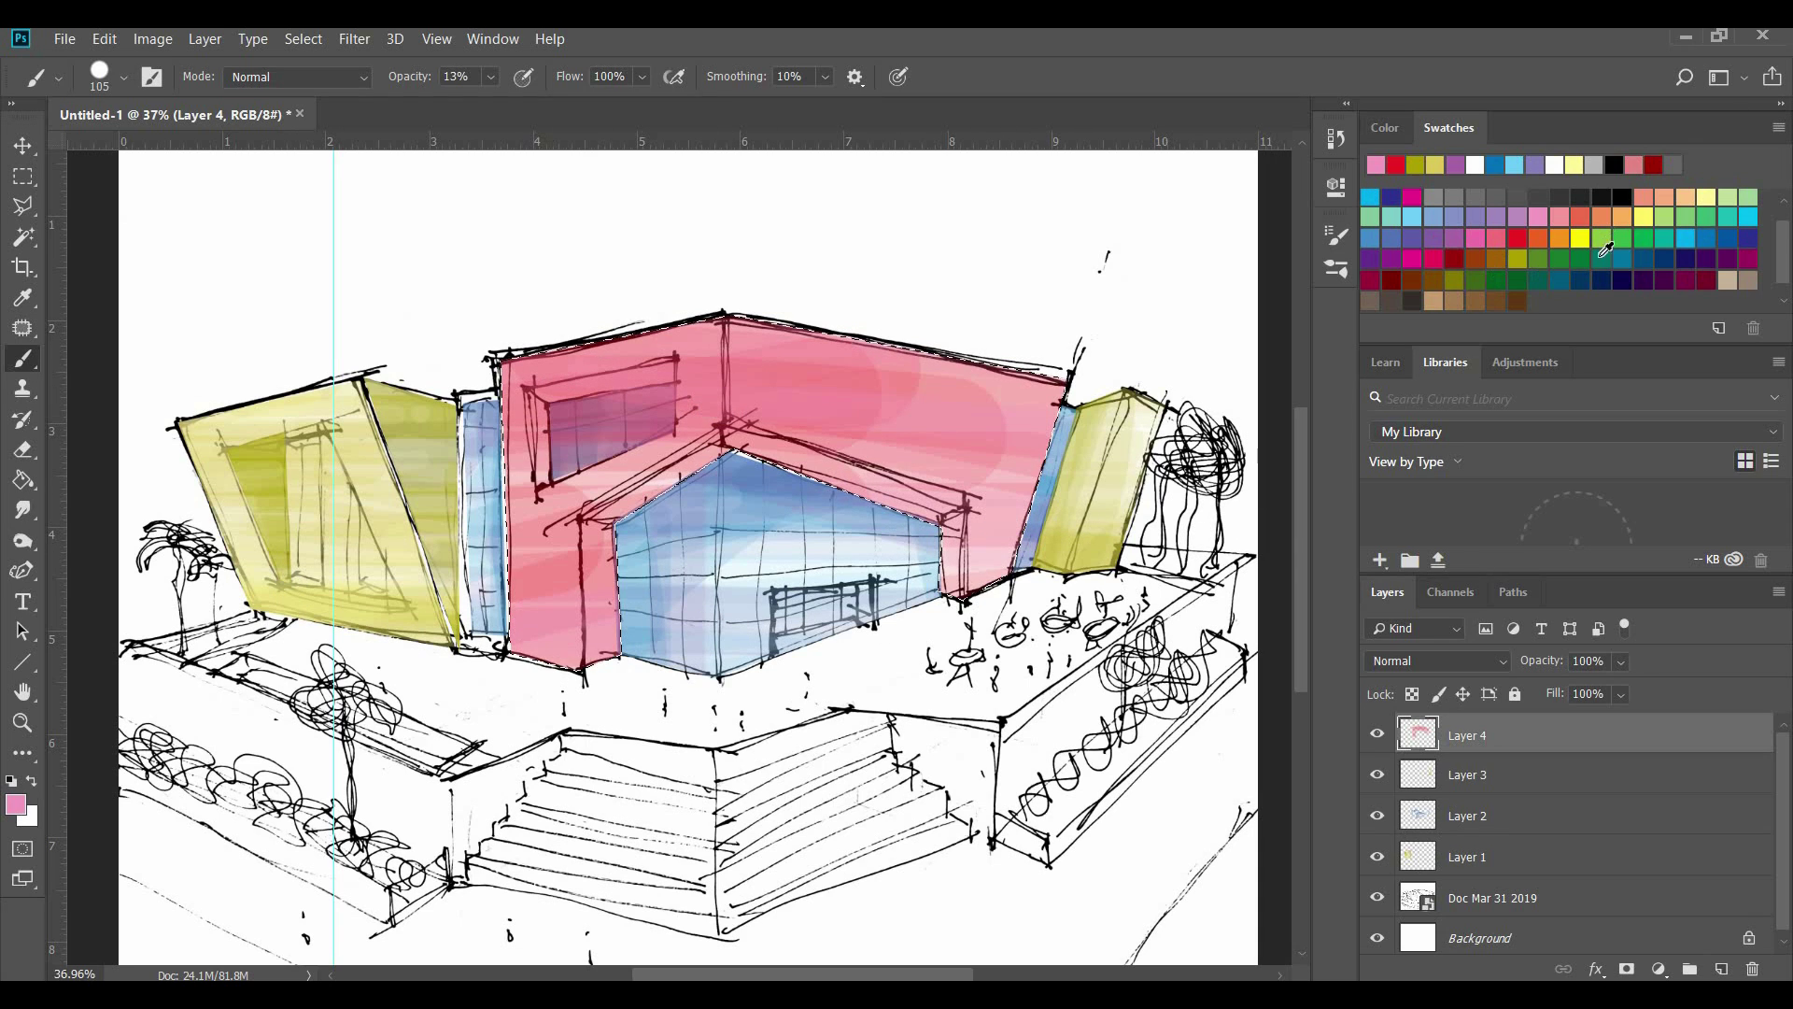
click(1454, 258)
mouse_move(602, 534)
mouse_down()
mouse_move(604, 659)
mouse_move(747, 442)
mouse_move(960, 514)
mouse_move(953, 593)
mouse_up()
mouse_move(779, 469)
mouse_down()
mouse_move(557, 549)
mouse_move(625, 684)
mouse_move(1141, 563)
mouse_up()
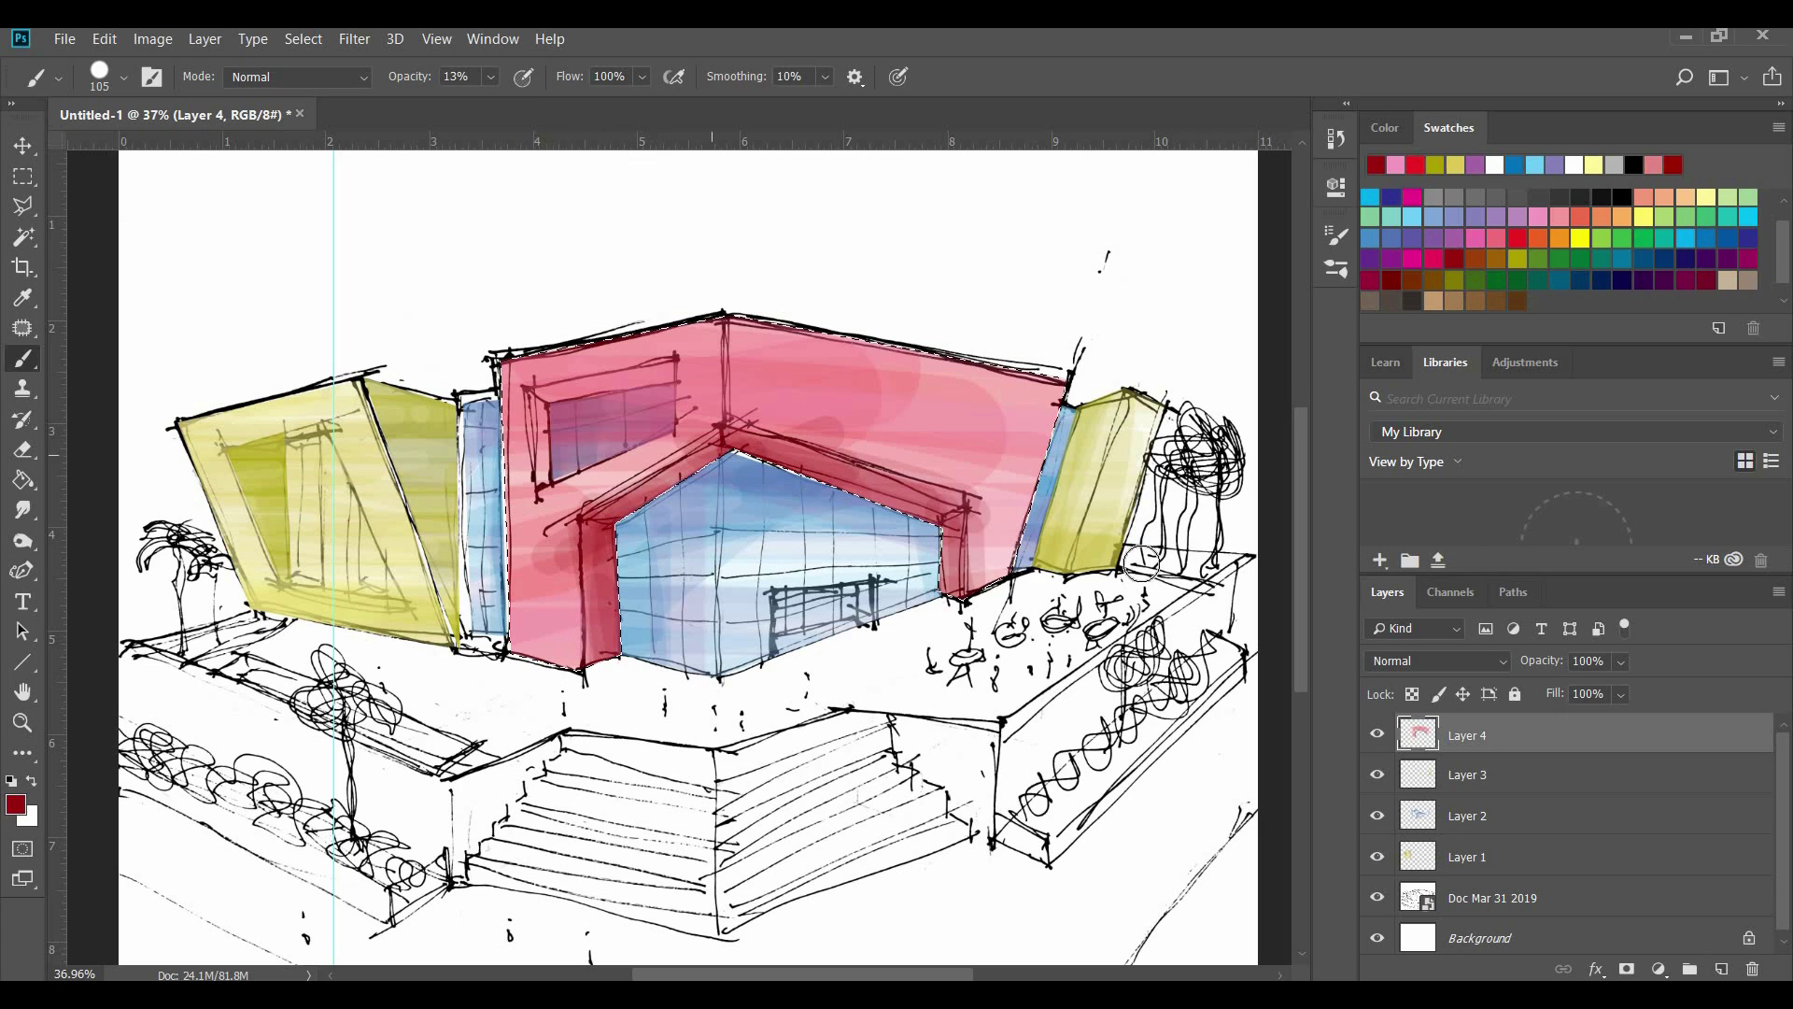
drag(1026, 515, 979, 586)
drag(1098, 403, 1001, 579)
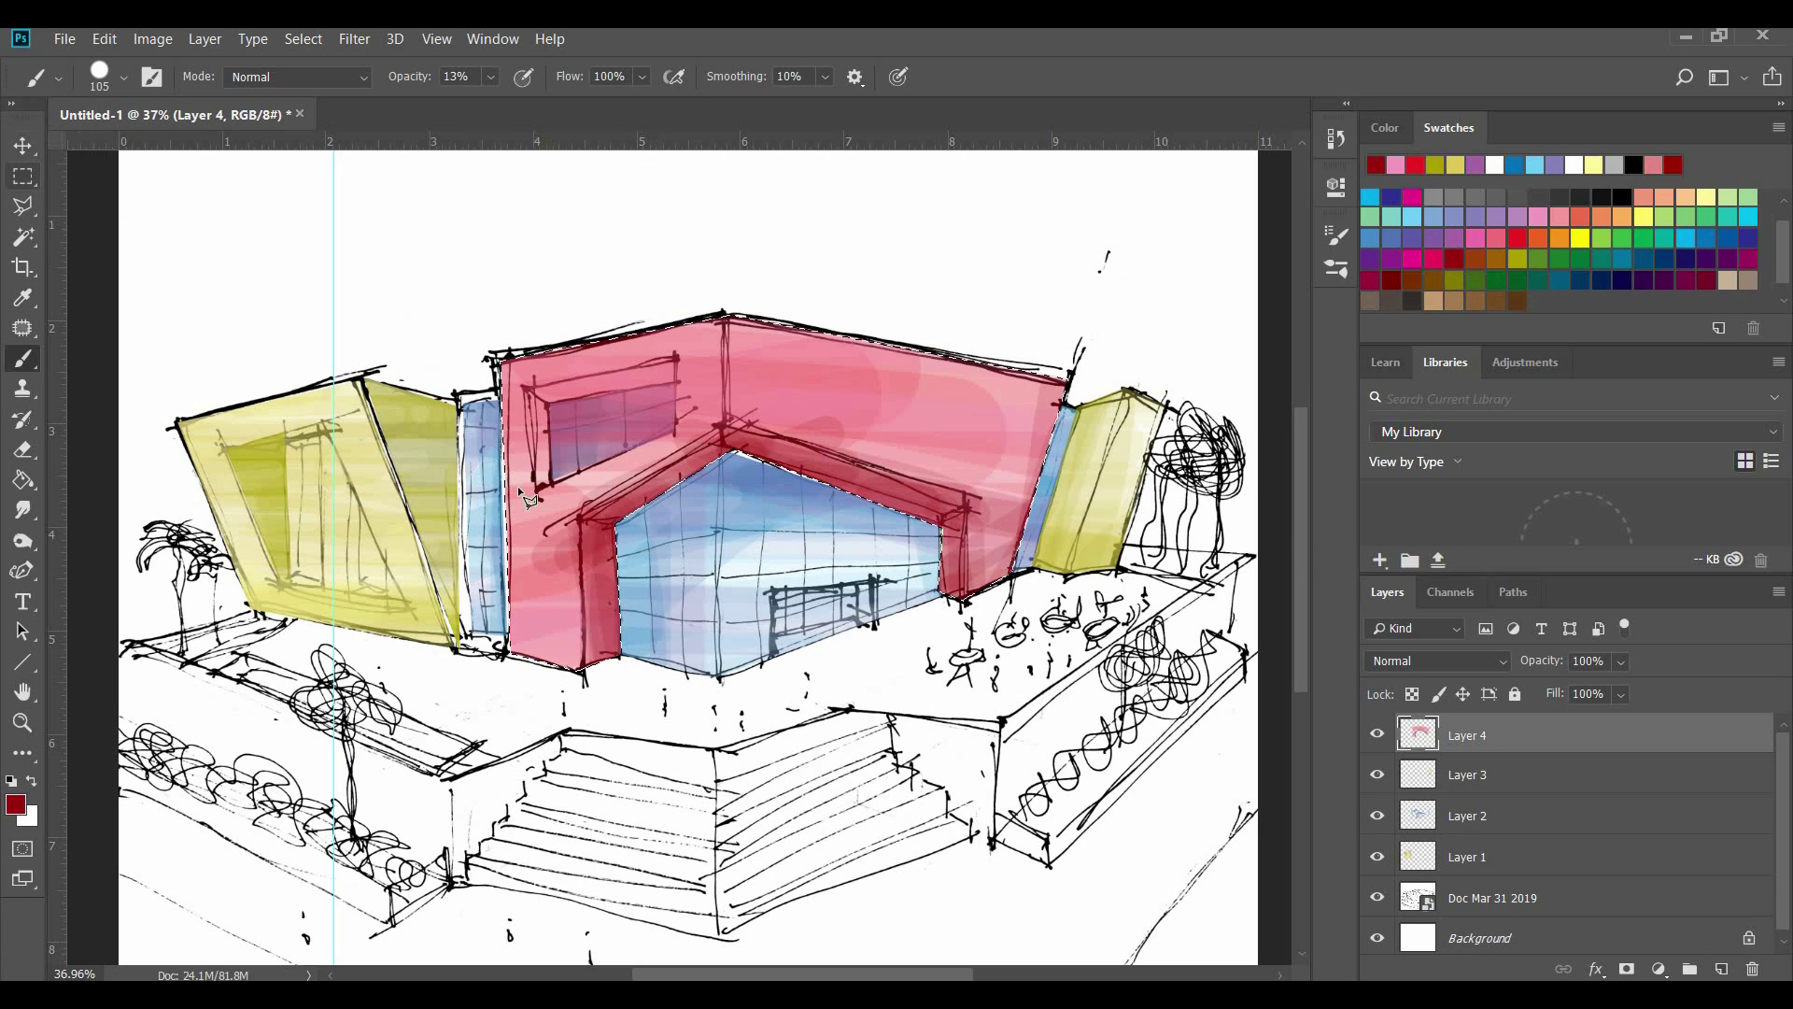
Shade the recessed frame around the upper window with dark red strokes
click(23, 207)
click(22, 358)
mouse_move(535, 401)
mouse_down()
mouse_move(547, 501)
mouse_move(665, 379)
mouse_up()
mouse_move(653, 381)
mouse_down()
mouse_move(553, 402)
mouse_move(546, 504)
mouse_up()
Select the upper window's glass with the Polygonal Lasso, delete the red paint over it and clear the selection
key(l)
click(547, 407)
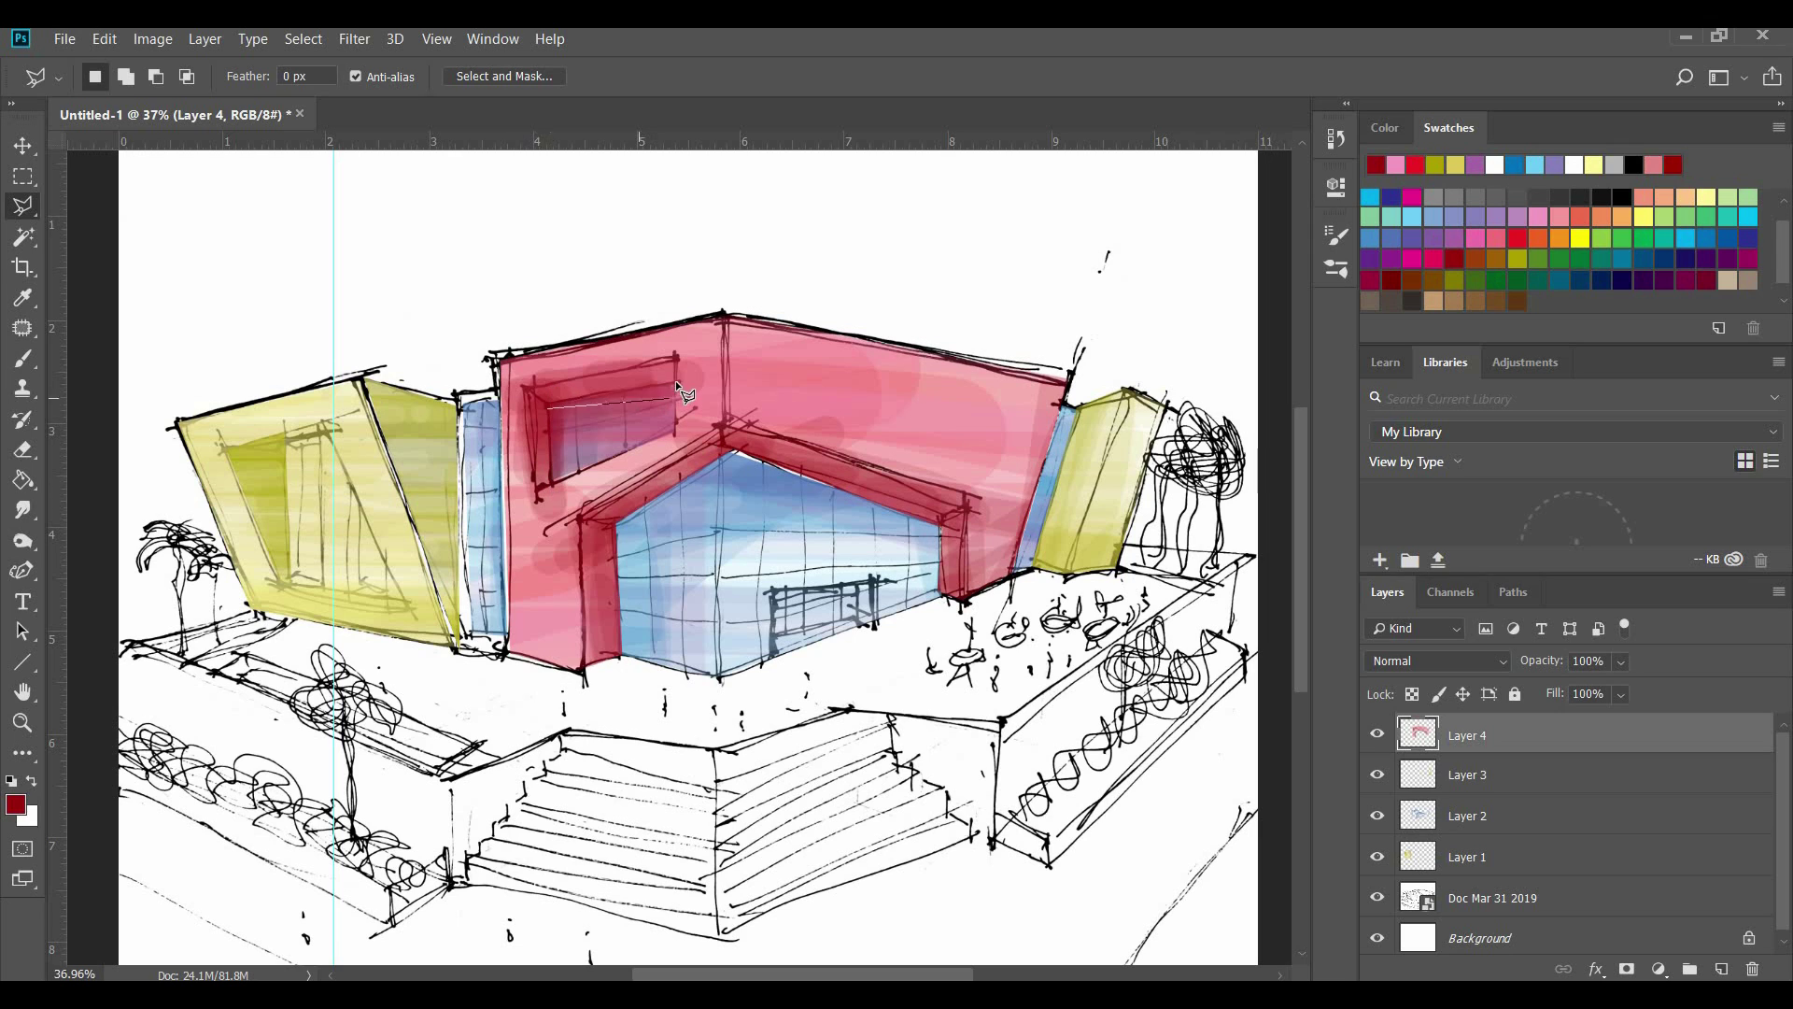
click(549, 484)
click(547, 408)
key(Delete)
key(ctrl+d)
scroll(788, 332, down, 1)
scroll(744, 459, up, 1)
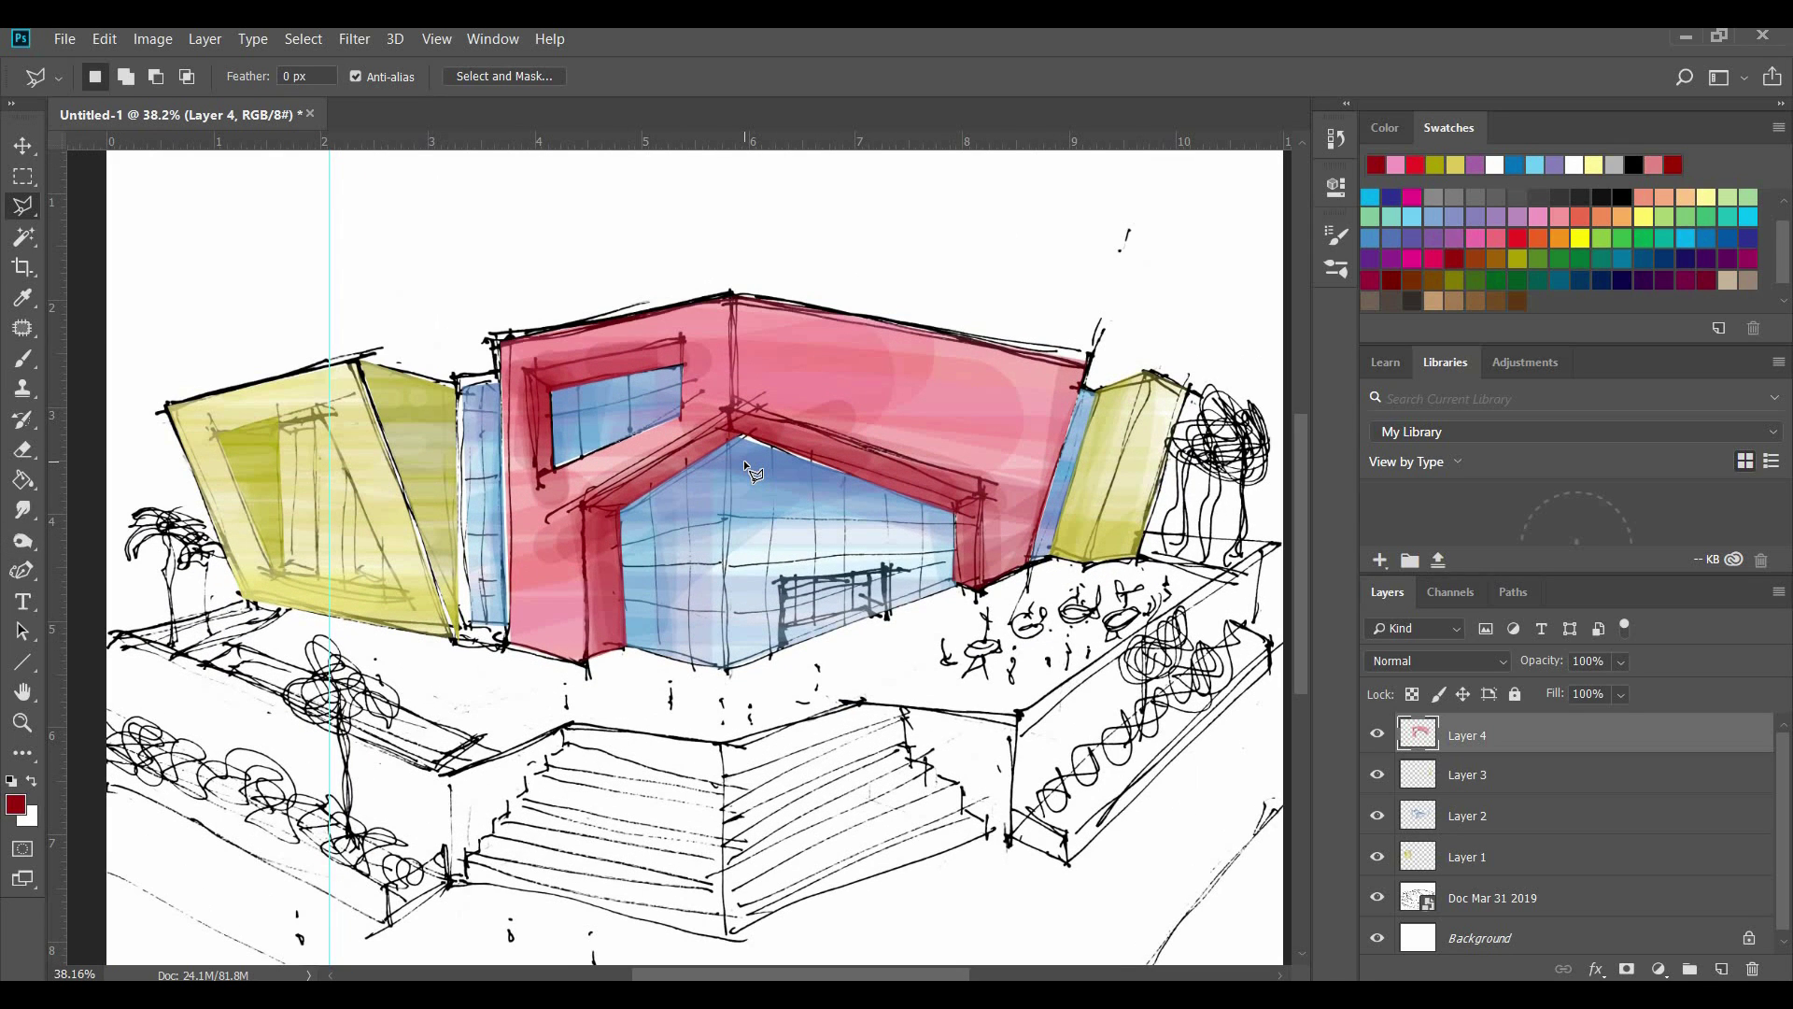
Rename Layer 2 as Glaze and Layer 1 as A
double_click(1475, 832)
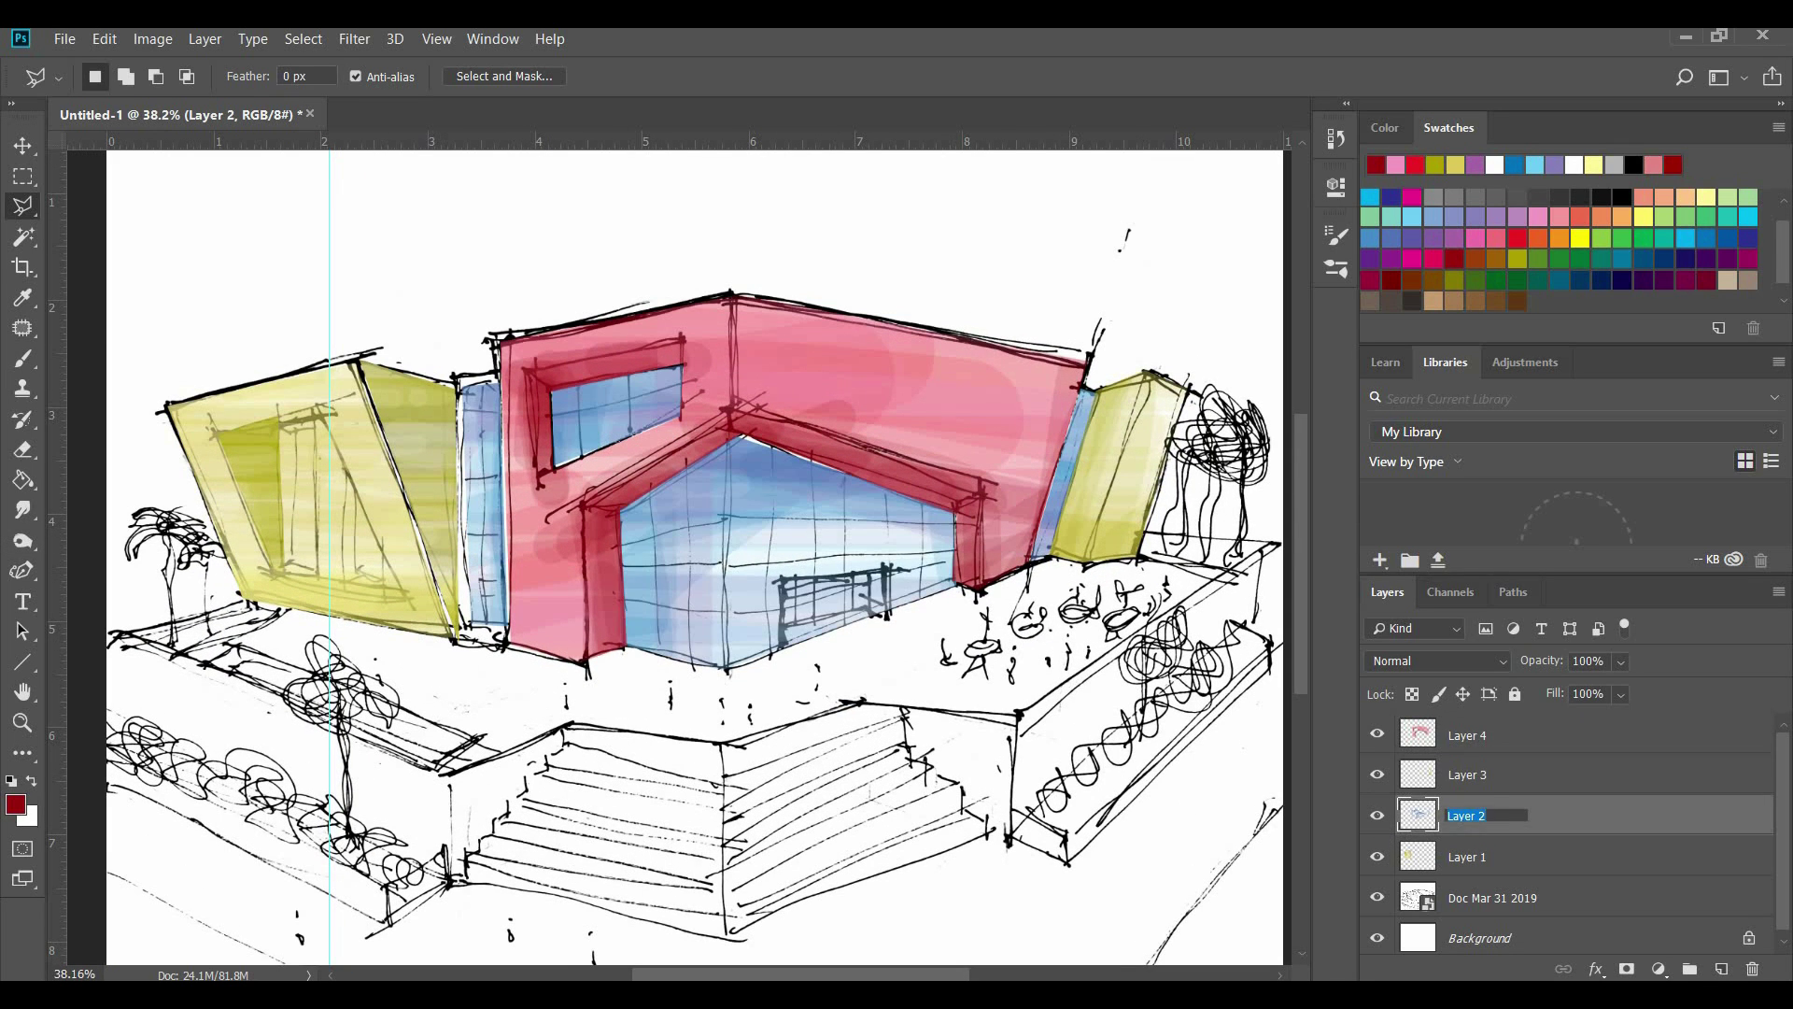
text(Glaze)
key(Return)
double_click(1465, 861)
text(A)
key(Return)
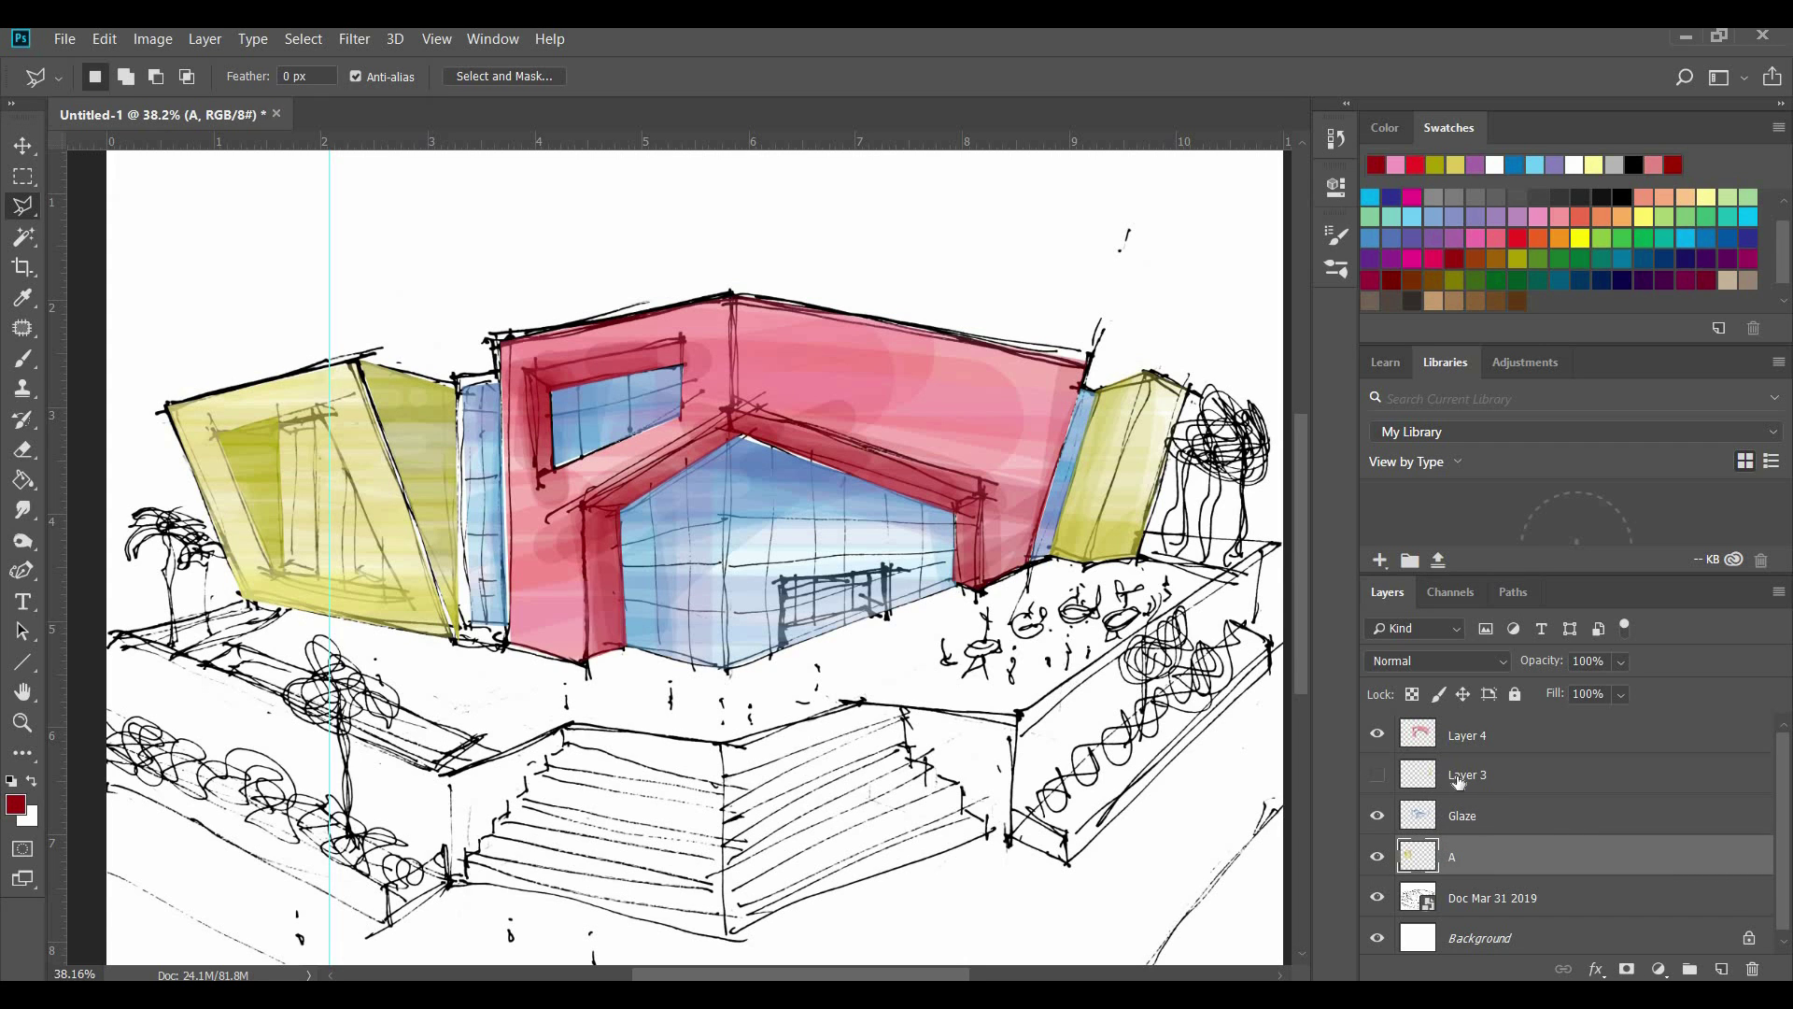
Rename Layer 3 as B and Layer 4 as C
double_click(1465, 777)
text(B)
click(1379, 735)
click(1379, 735)
click(1467, 737)
double_click(1467, 735)
text(C)
key(Return)
On layer A, outline the narrow upright window of the yellow block and delete the yellow paint inside it
click(1524, 835)
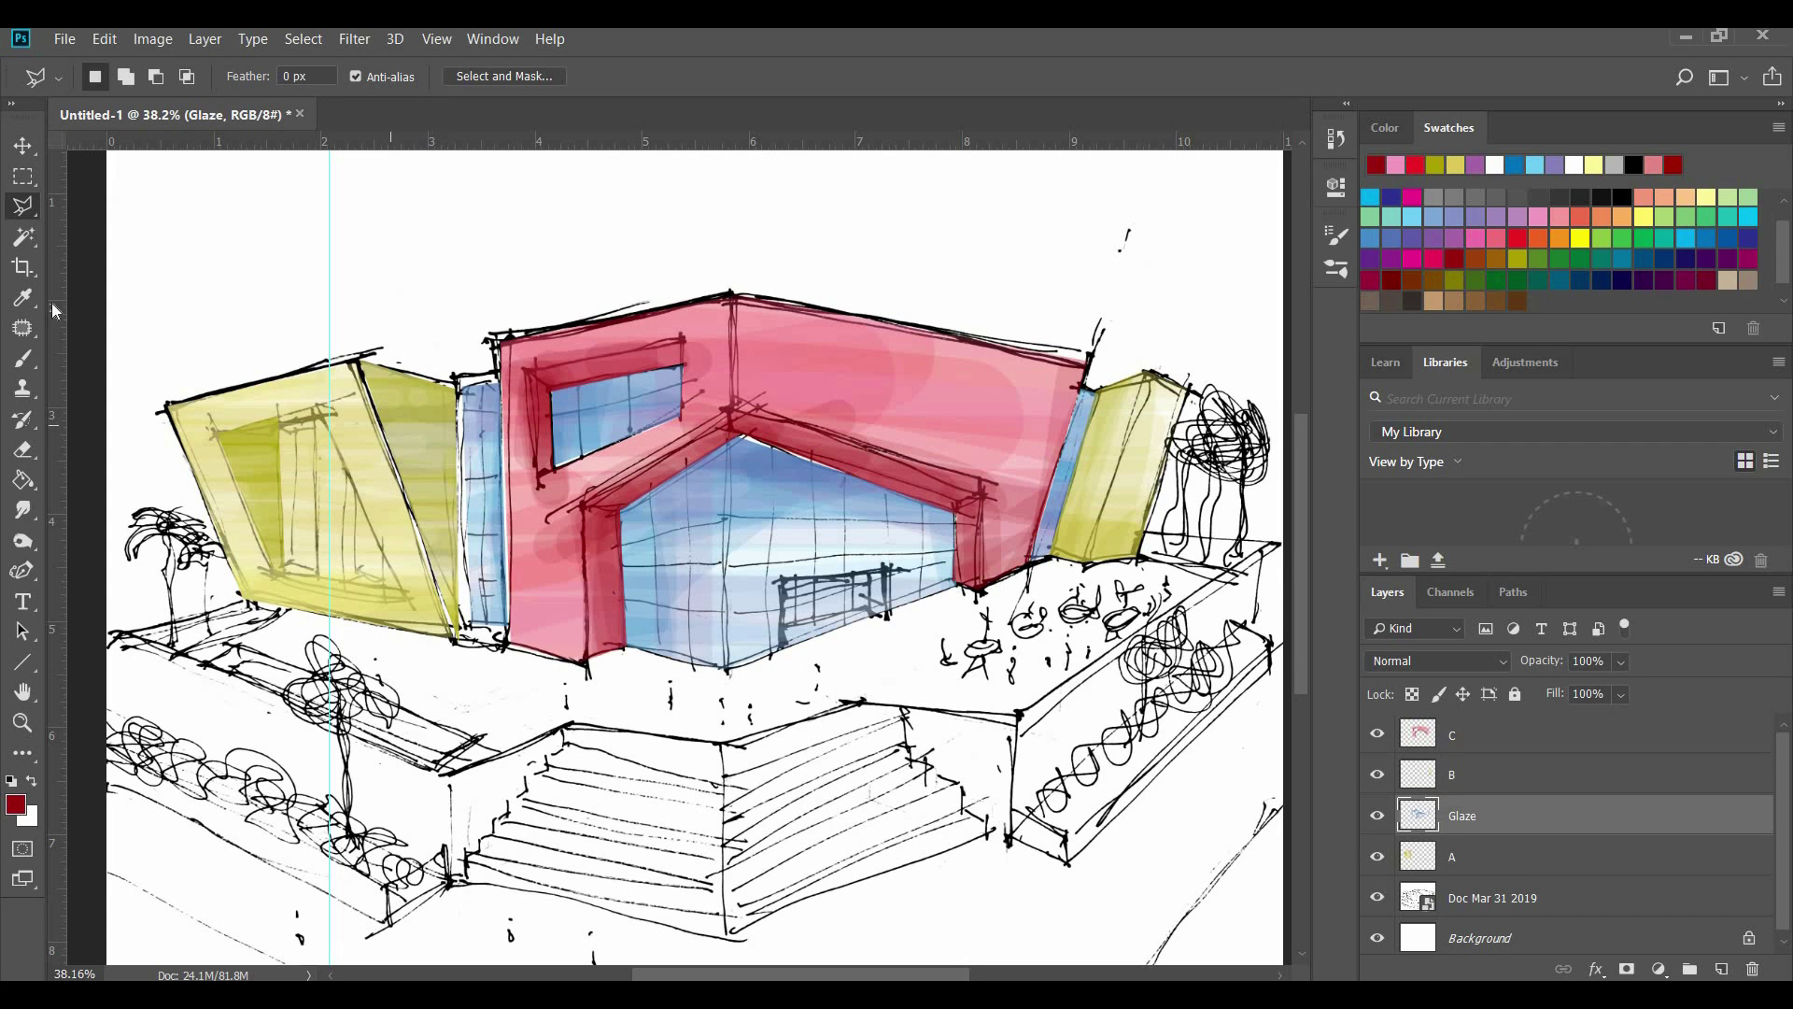
click(1471, 859)
scroll(270, 651, up, 5)
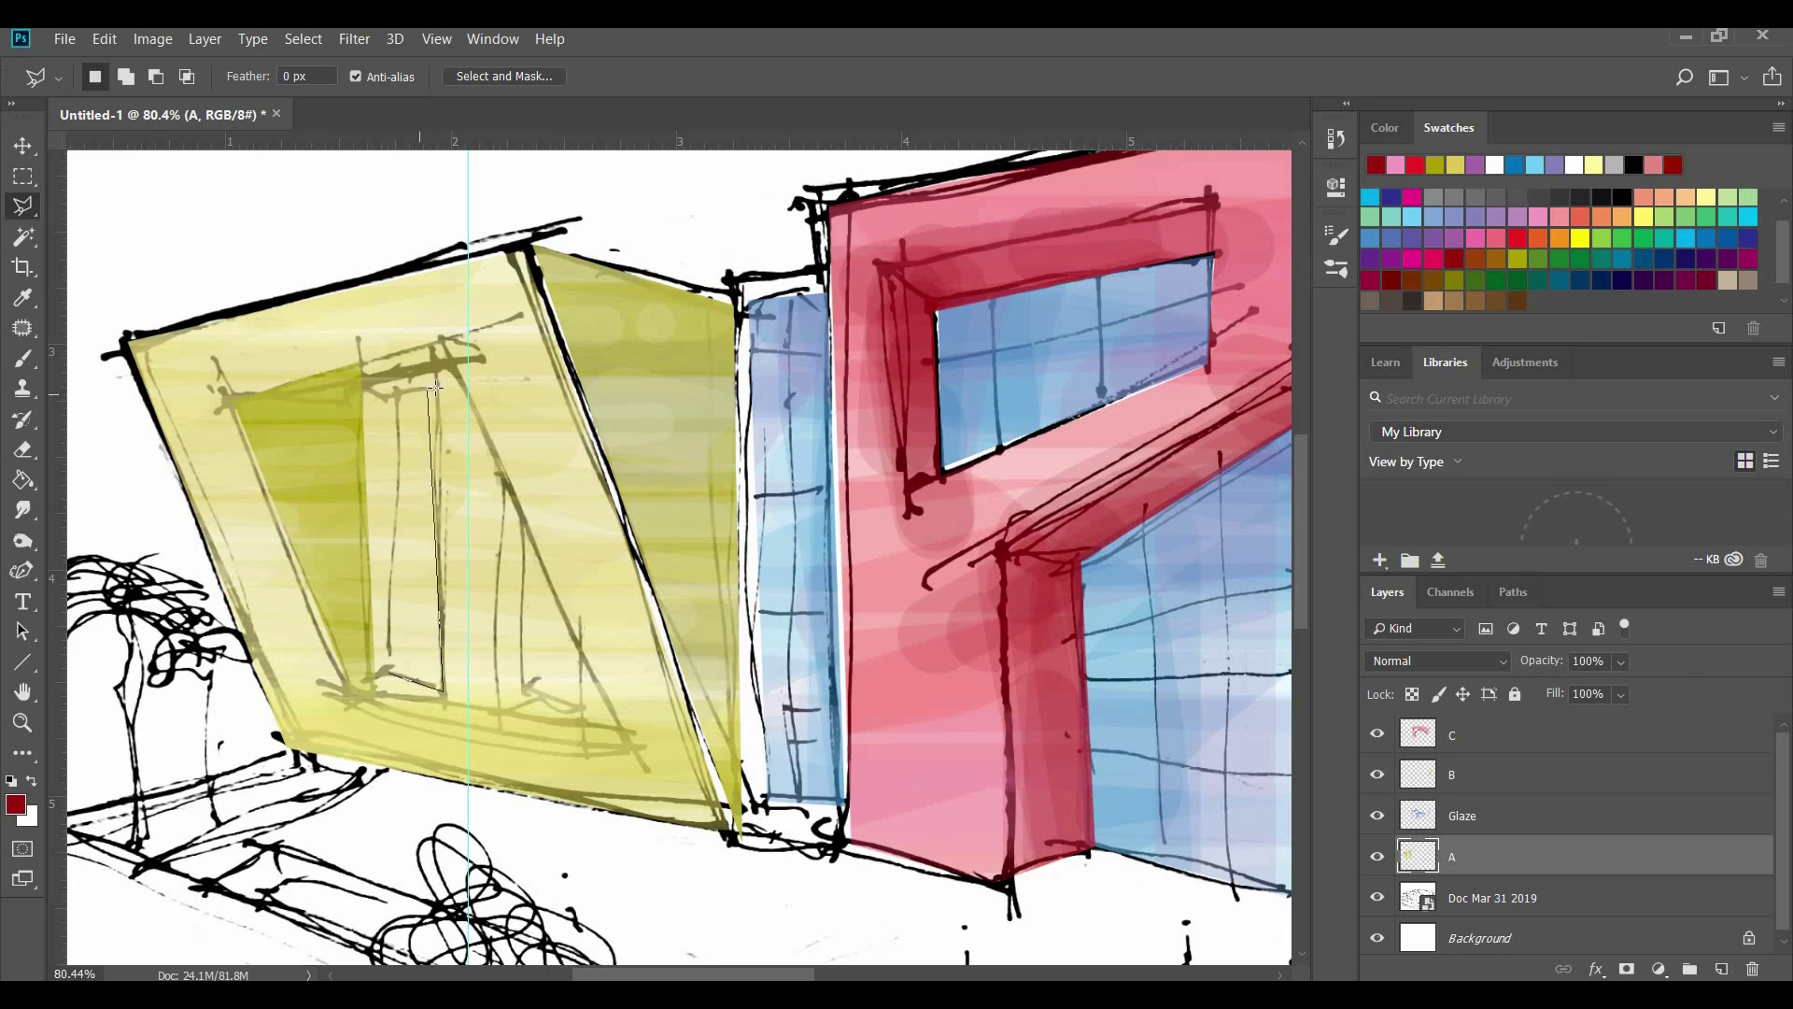
click(392, 670)
key(Delete)
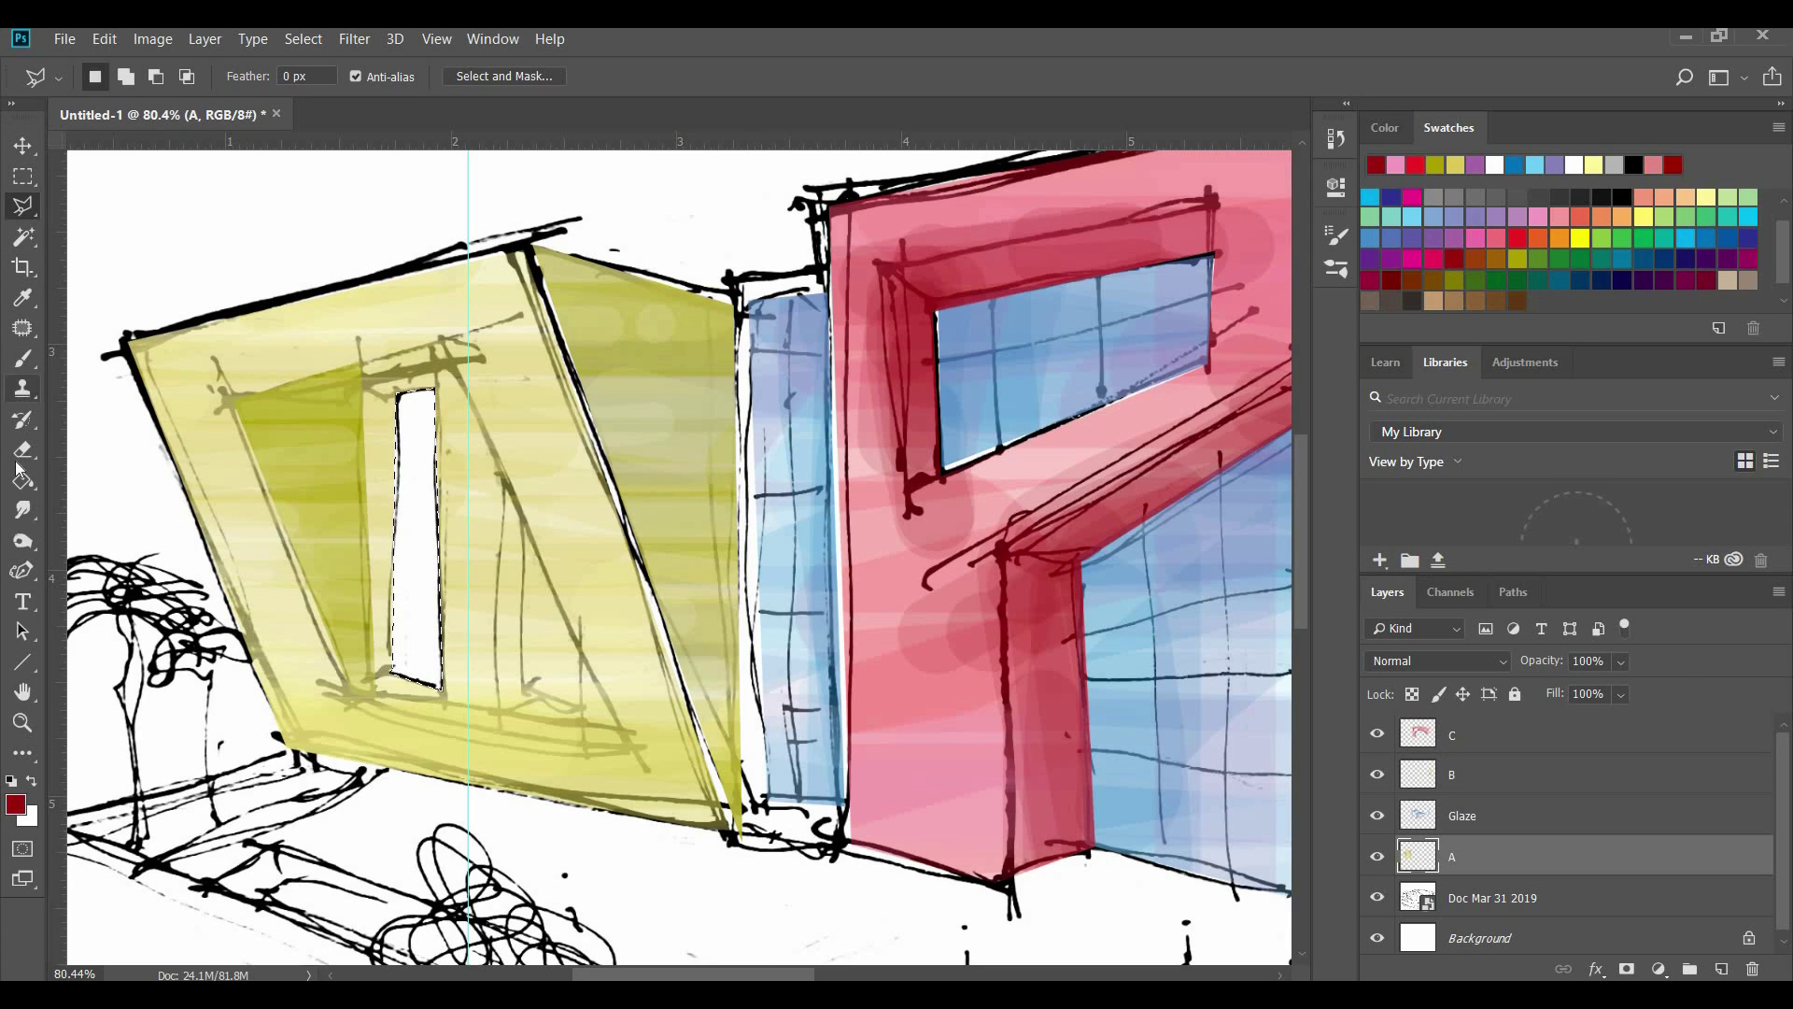
On the Glaze layer, brush pale violet strokes across the selected narrow window opening
key(b)
click(1482, 809)
alt+click(419, 656)
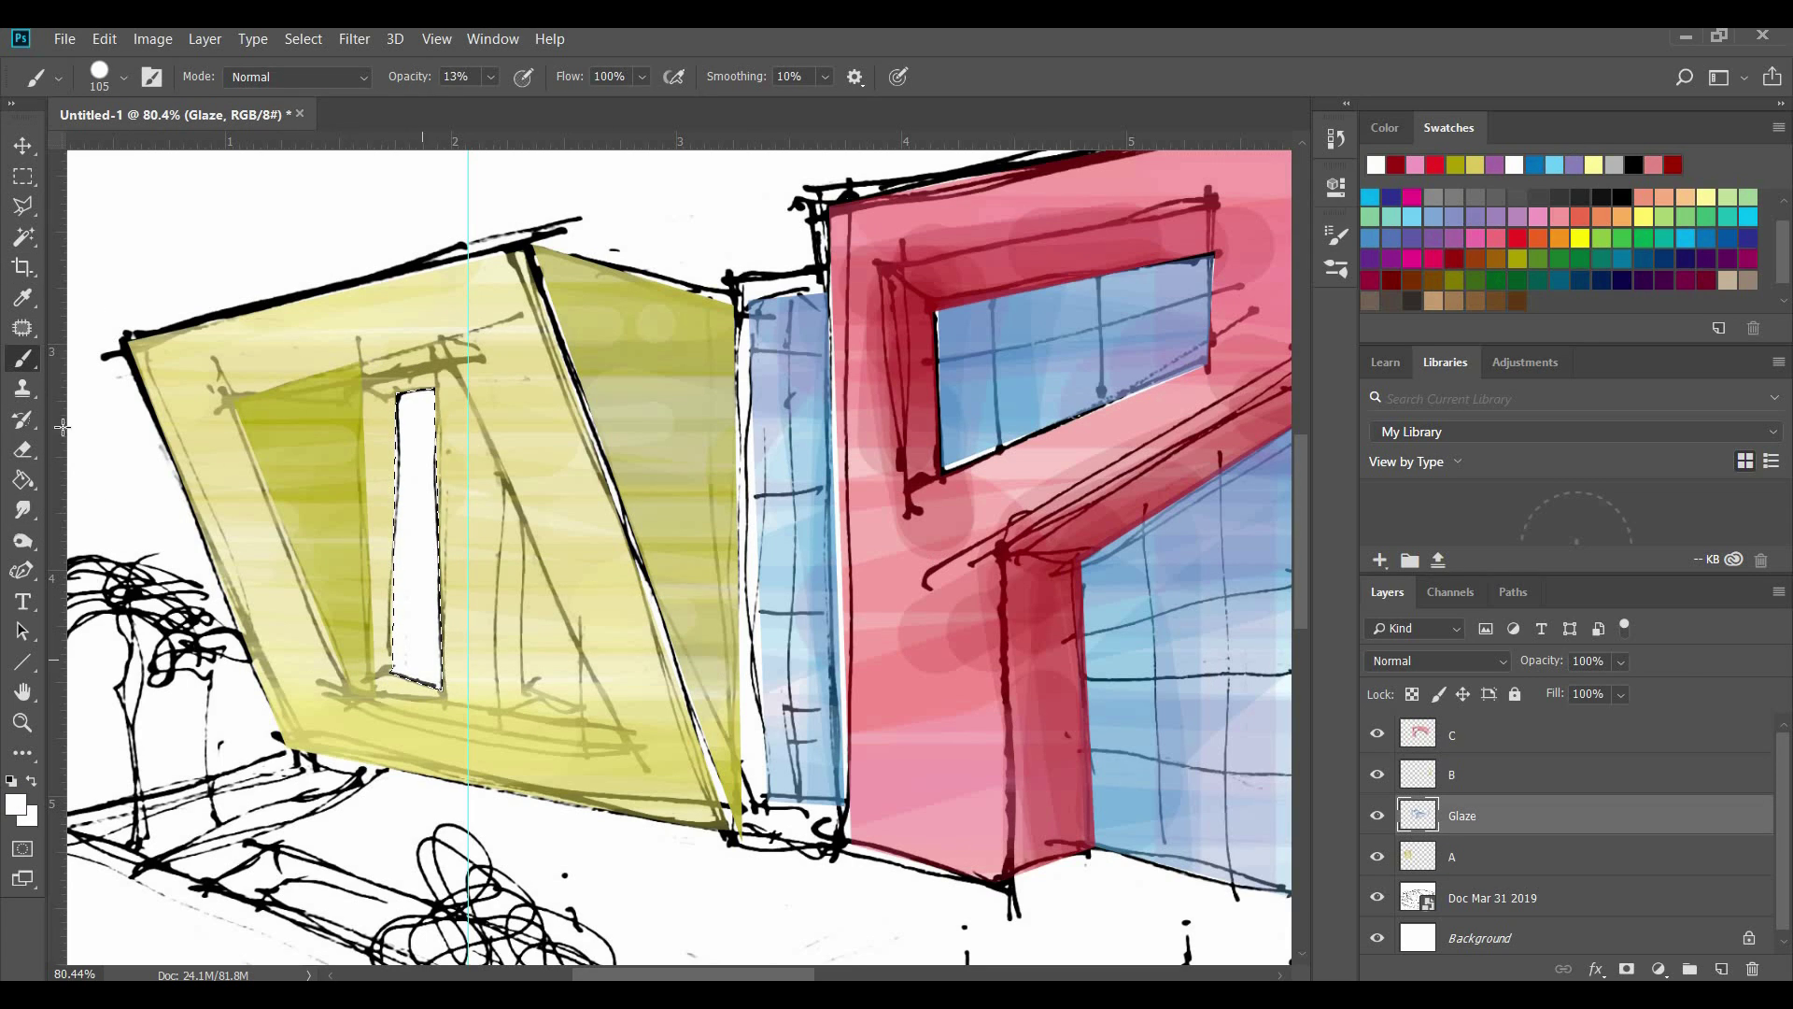
click(1575, 166)
mouse_move(360, 646)
mouse_down()
mouse_move(844, 672)
mouse_move(500, 633)
mouse_up()
drag(360, 591, 499, 591)
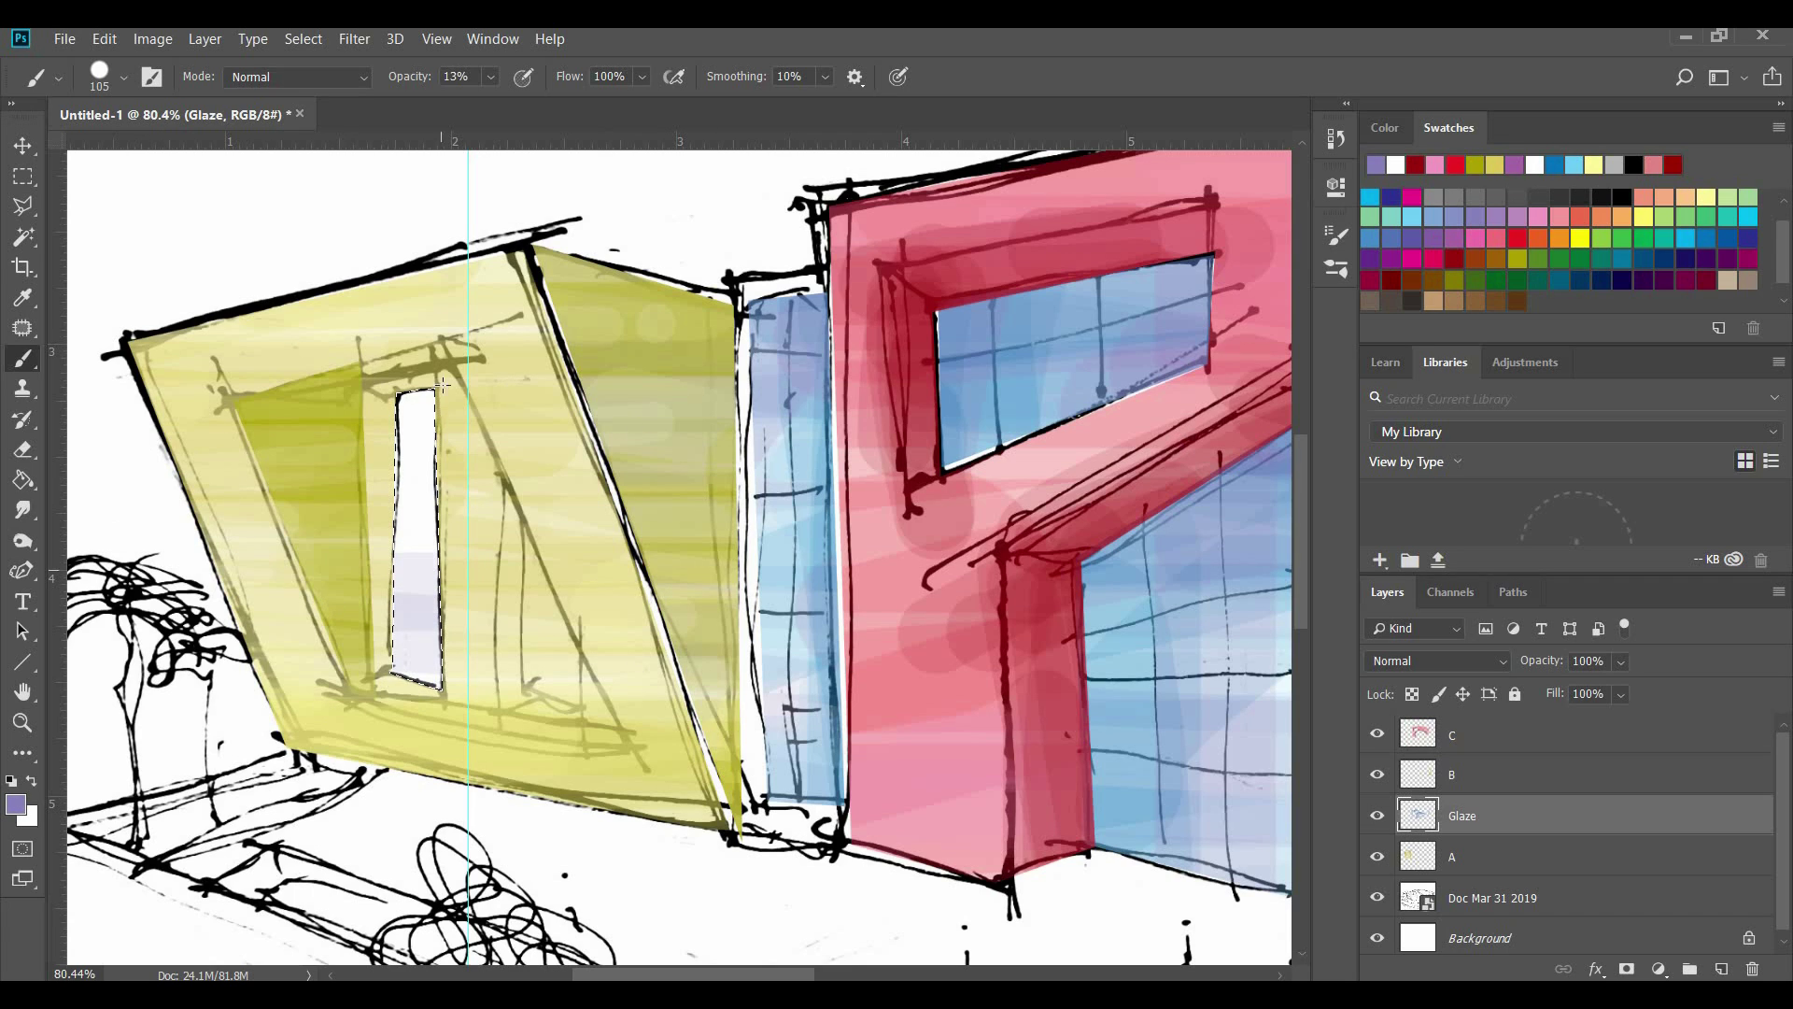
drag(359, 510, 500, 439)
Pick blue and try to paint the narrow window with the History Brush at 180 px and 40% opacity
key(y)
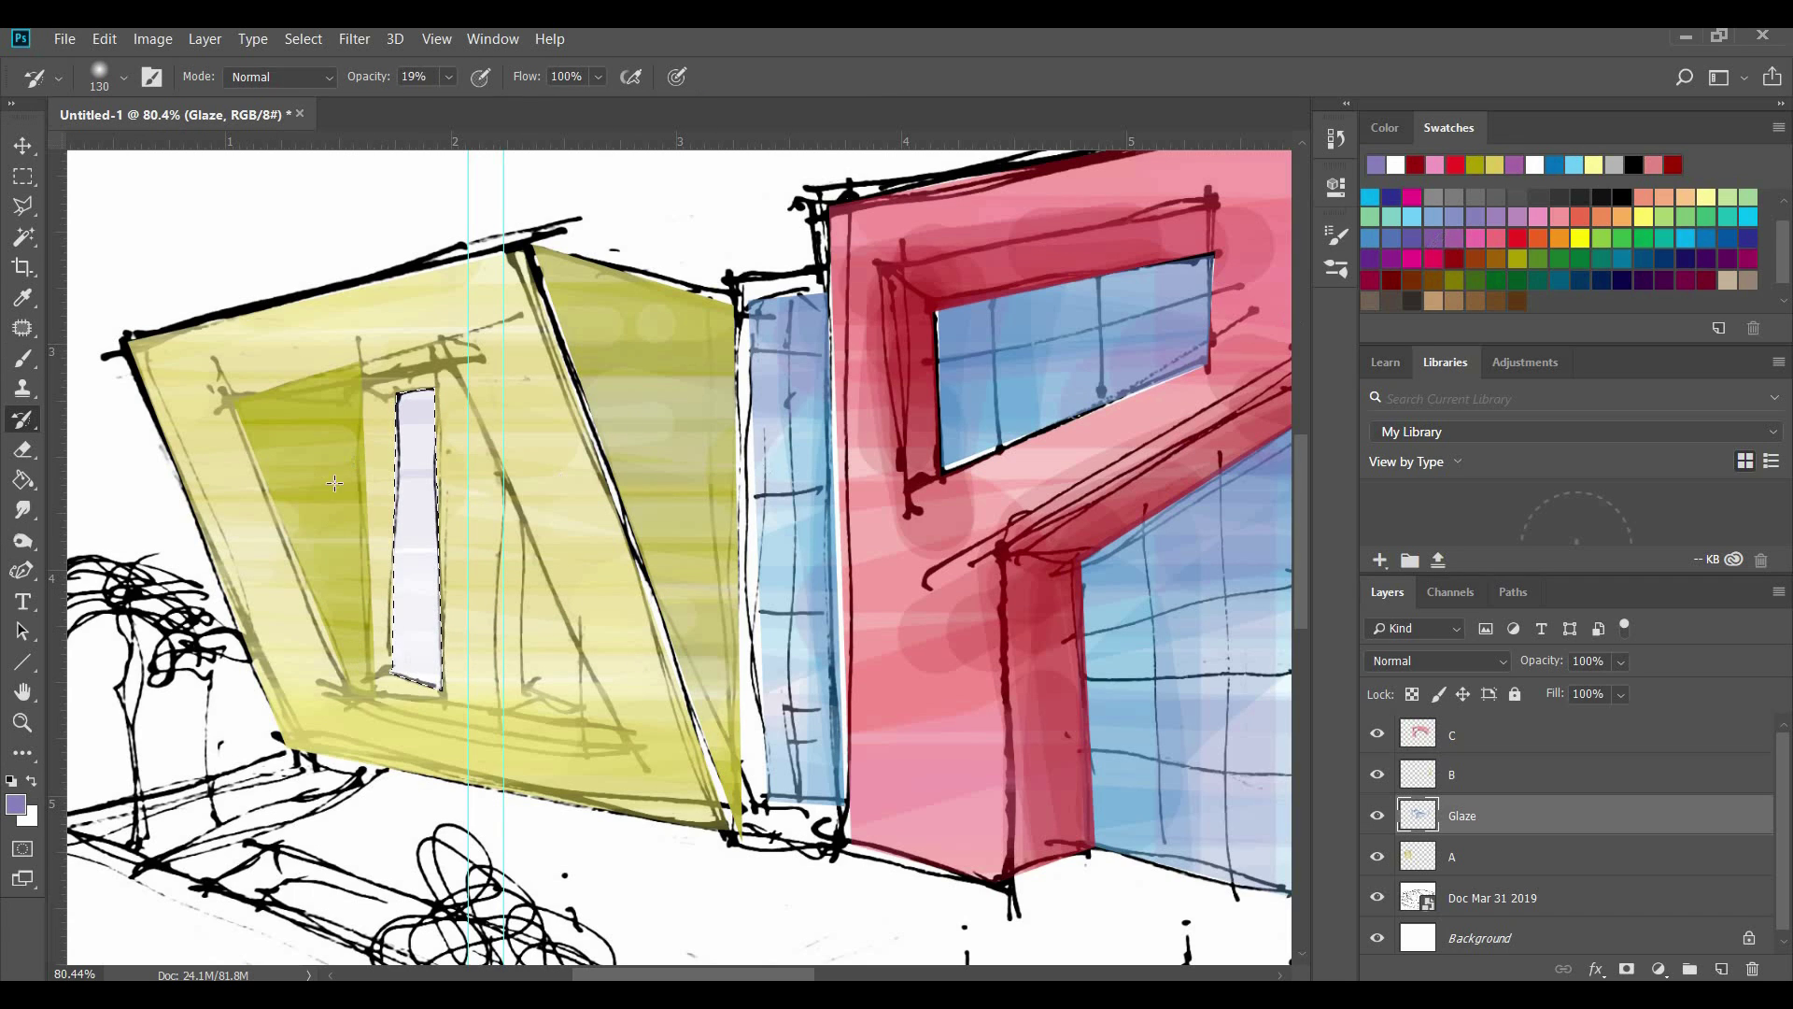
click(1554, 165)
click(123, 77)
drag(105, 143, 116, 143)
click(449, 78)
drag(353, 584, 420, 420)
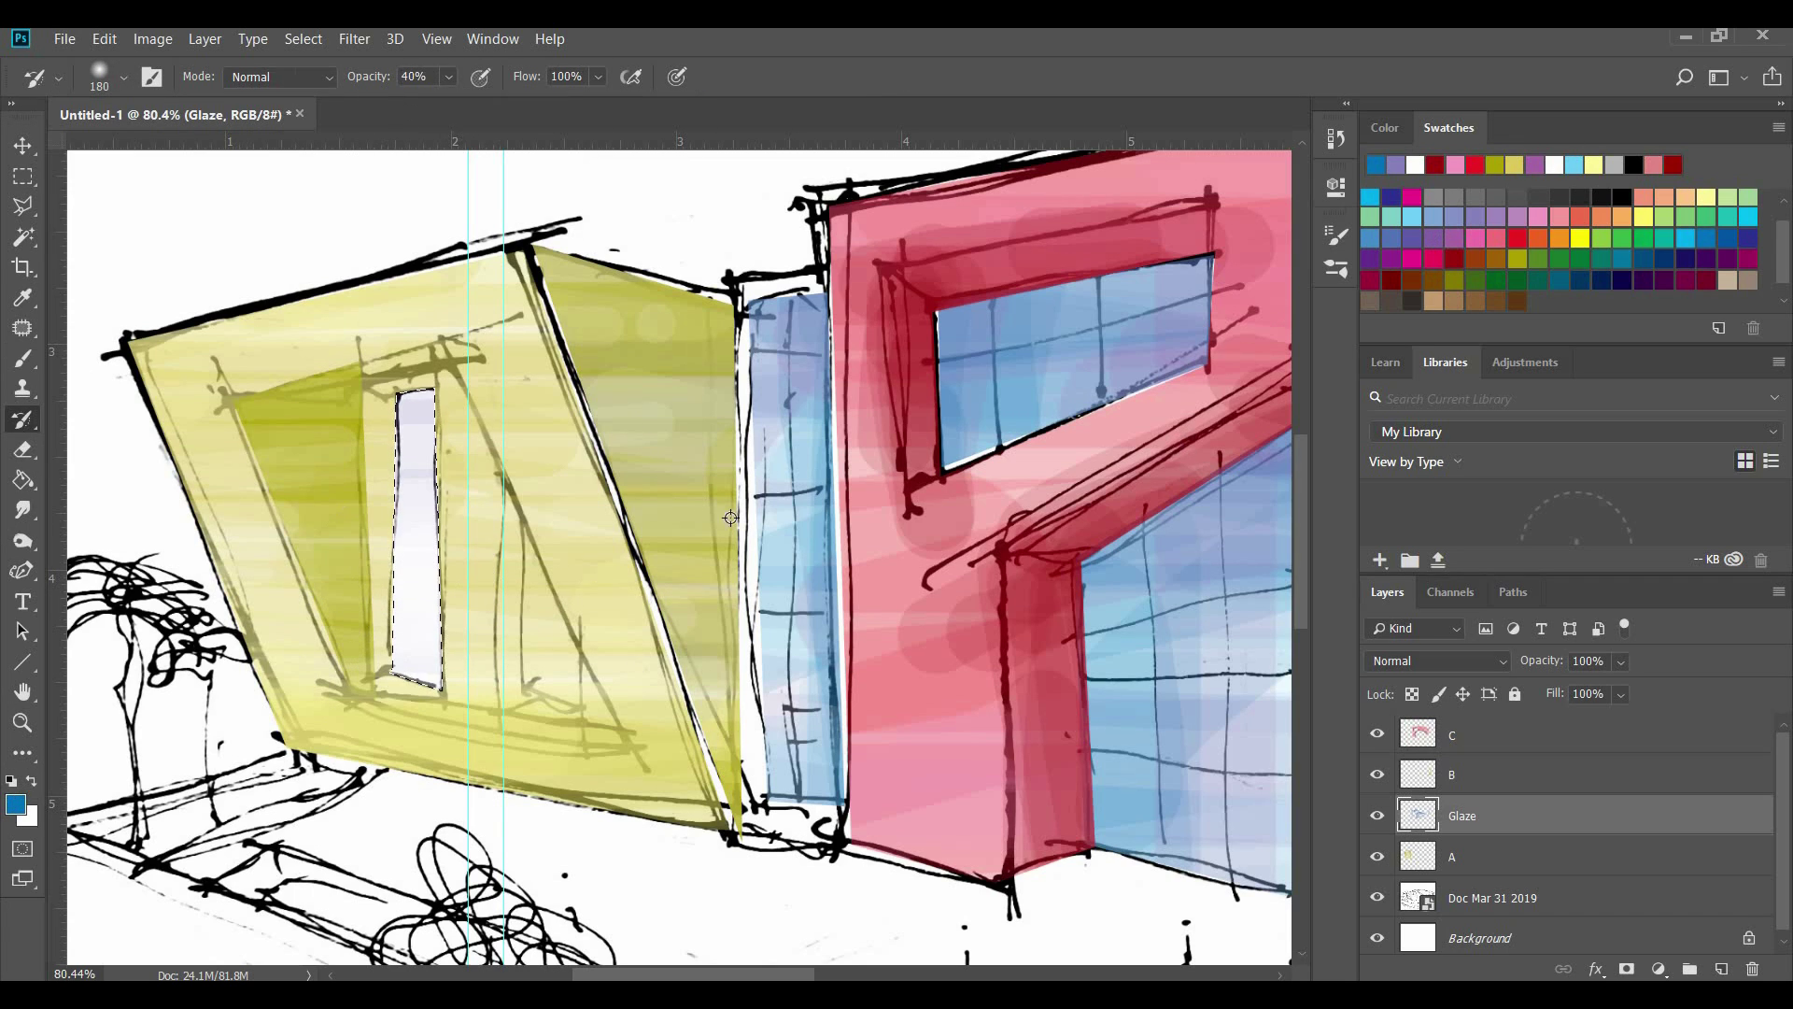
scroll(461, 562, down, 2)
Return to the 105 px Brush, paint blue strokes over the narrow window opening and pick light blue
click(22, 359)
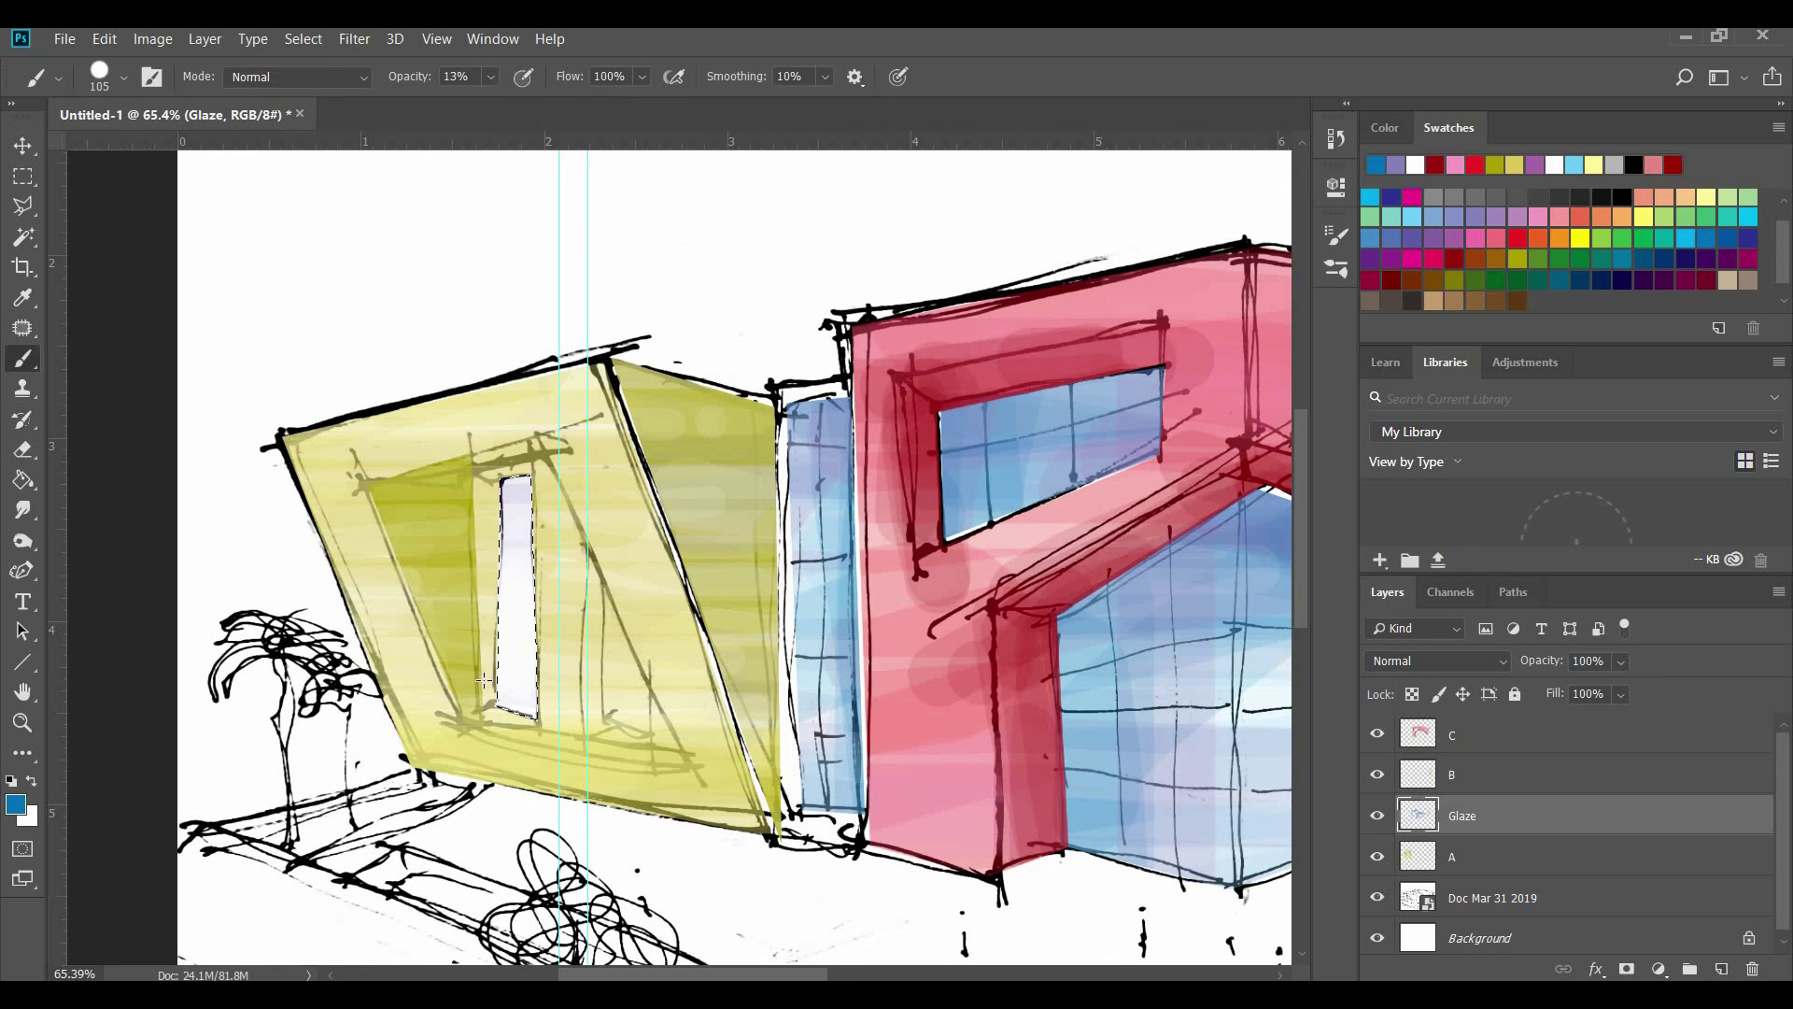
mouse_move(439, 684)
mouse_down()
mouse_move(597, 668)
mouse_move(448, 551)
mouse_move(682, 693)
mouse_up()
drag(448, 551, 562, 485)
click(1572, 166)
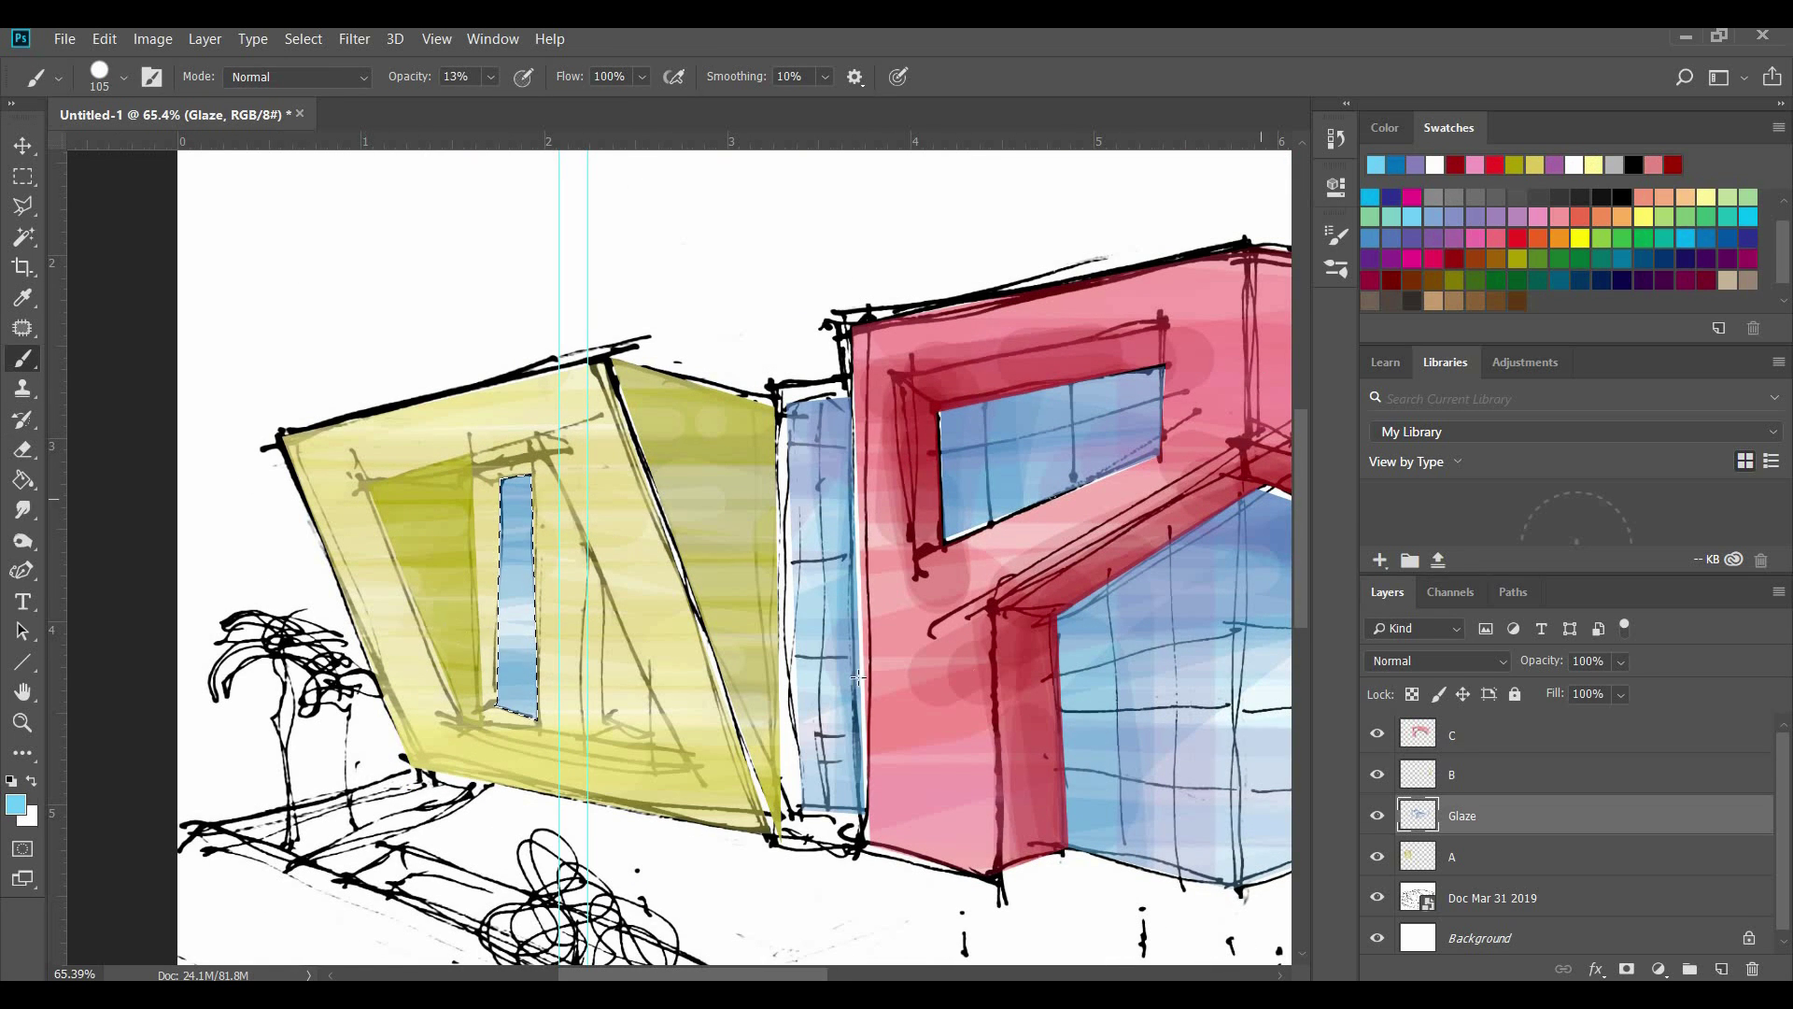
Add violet strokes across the narrow window opening, mostly over its middle and lower part
click(1554, 165)
drag(467, 523, 569, 520)
drag(570, 635, 467, 635)
drag(466, 651, 570, 677)
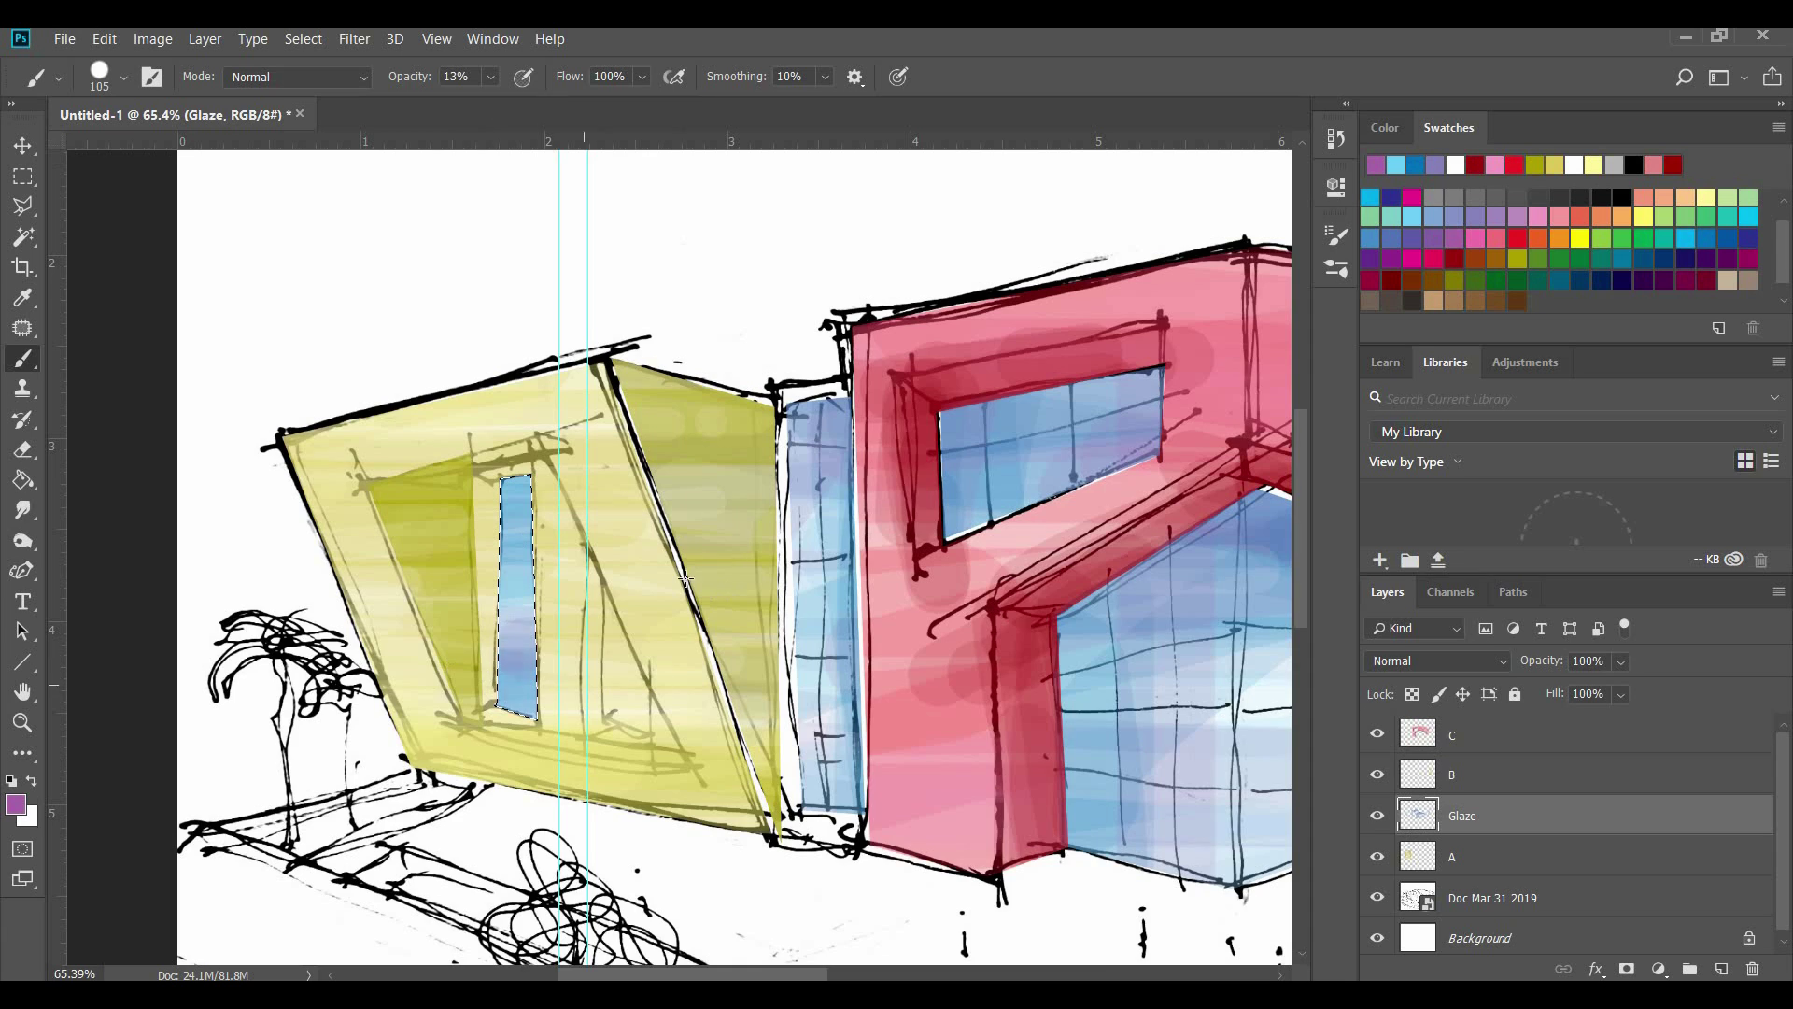
drag(569, 612, 467, 612)
drag(467, 688, 561, 688)
Outline the triangular window in the yellow block and delete the yellow paint inside it on layer A
scroll(521, 663, down, 2)
scroll(725, 471, up, 2)
key(l)
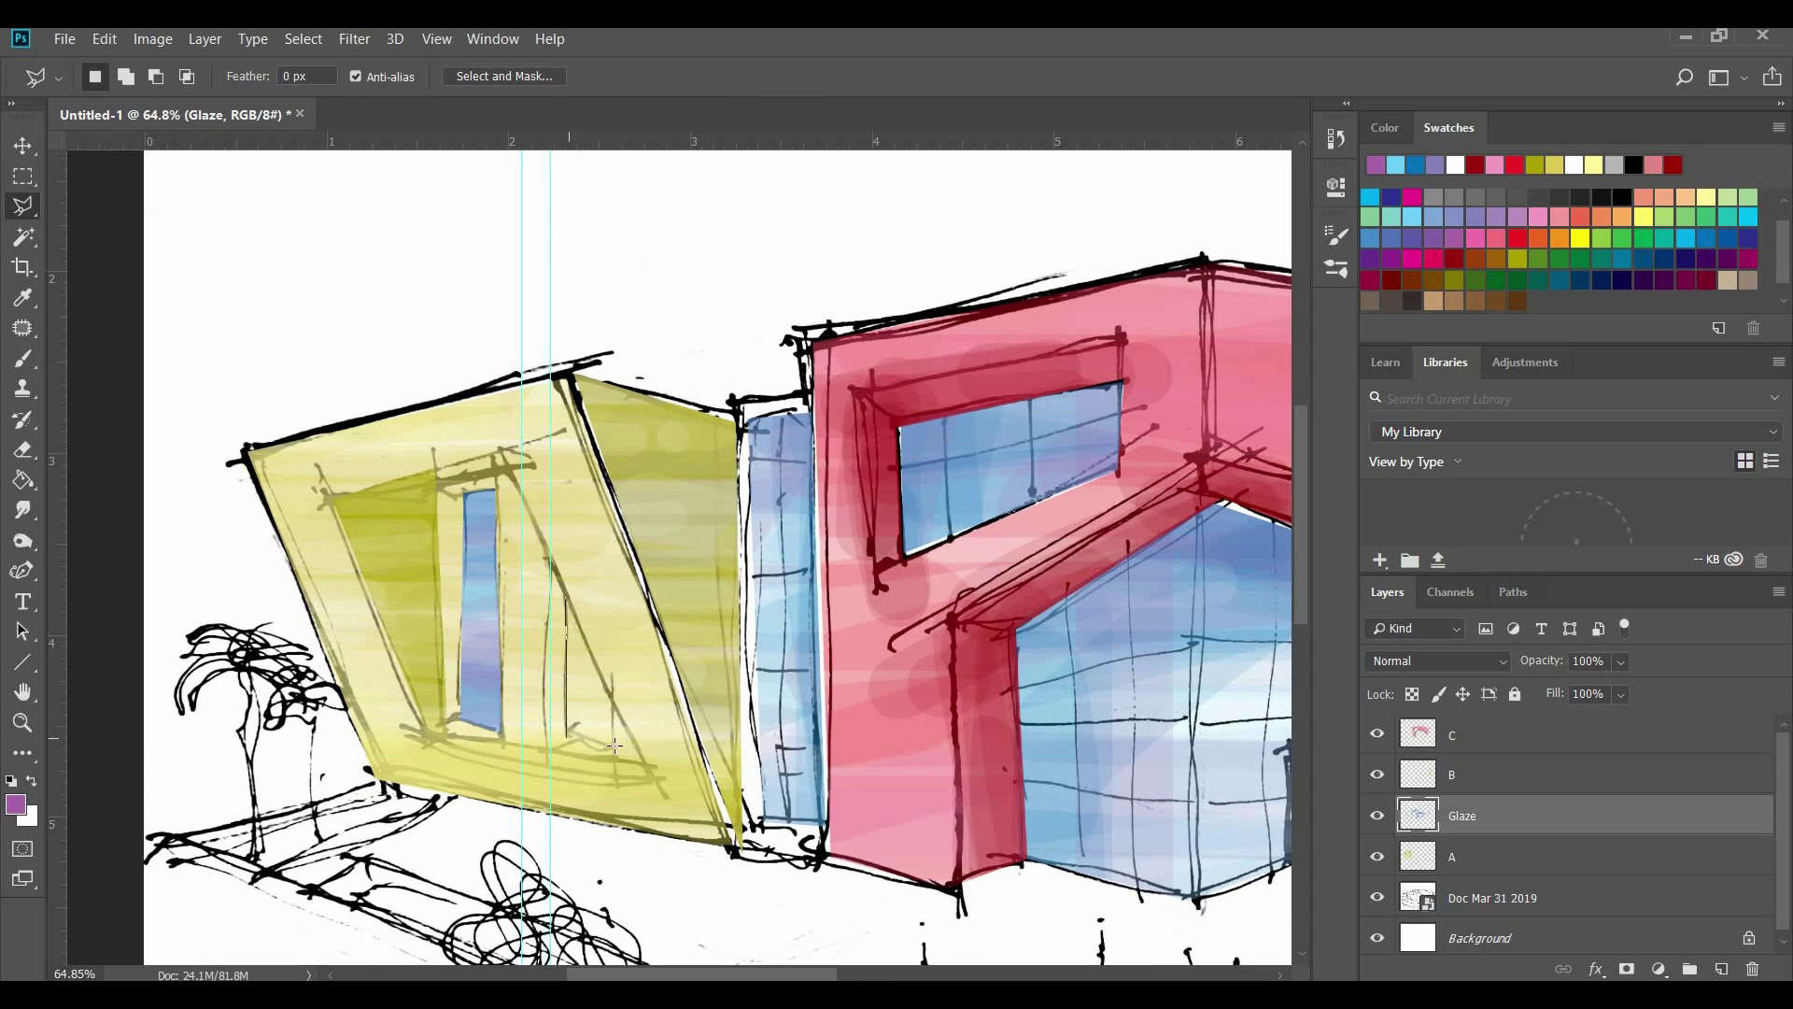
click(1452, 865)
key(Delete)
Paint the triangular window with violet and blue strokes on the Glaze layer and clear the selection
click(1457, 820)
click(22, 358)
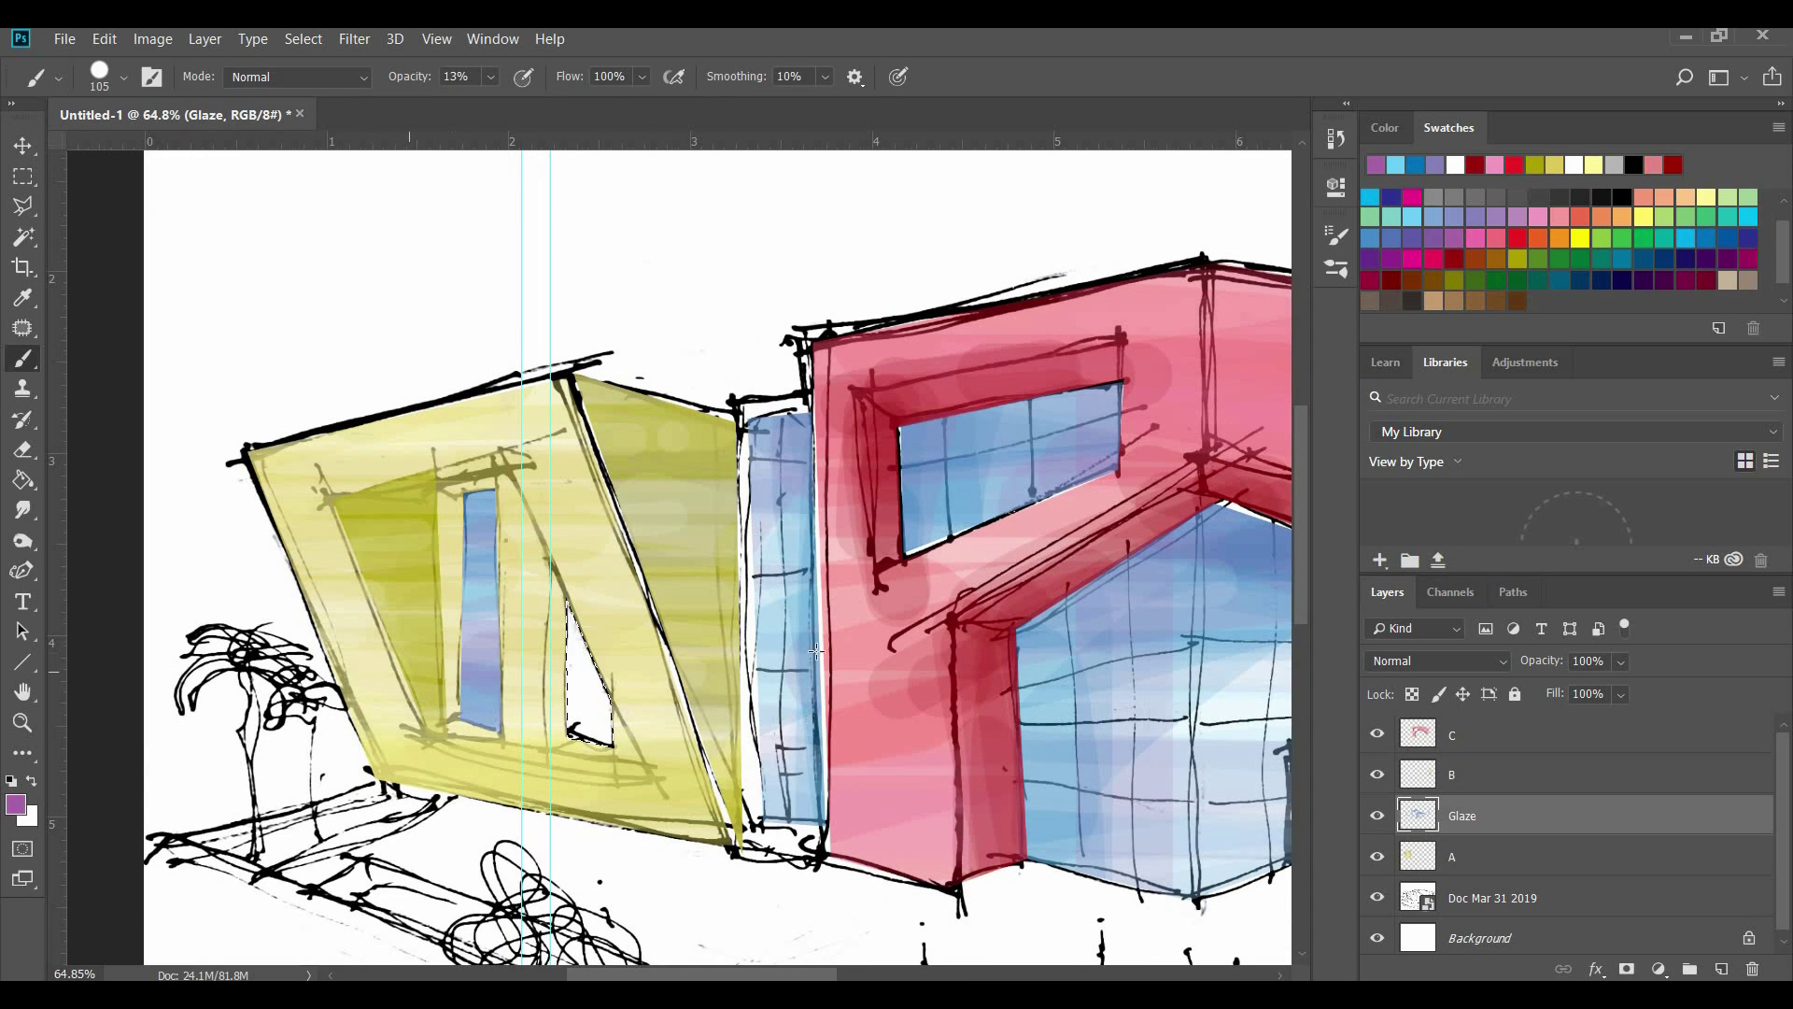
drag(560, 710, 644, 673)
mouse_move(644, 640)
mouse_down()
mouse_move(551, 640)
mouse_move(636, 715)
mouse_up()
drag(523, 691, 644, 696)
drag(645, 675, 532, 671)
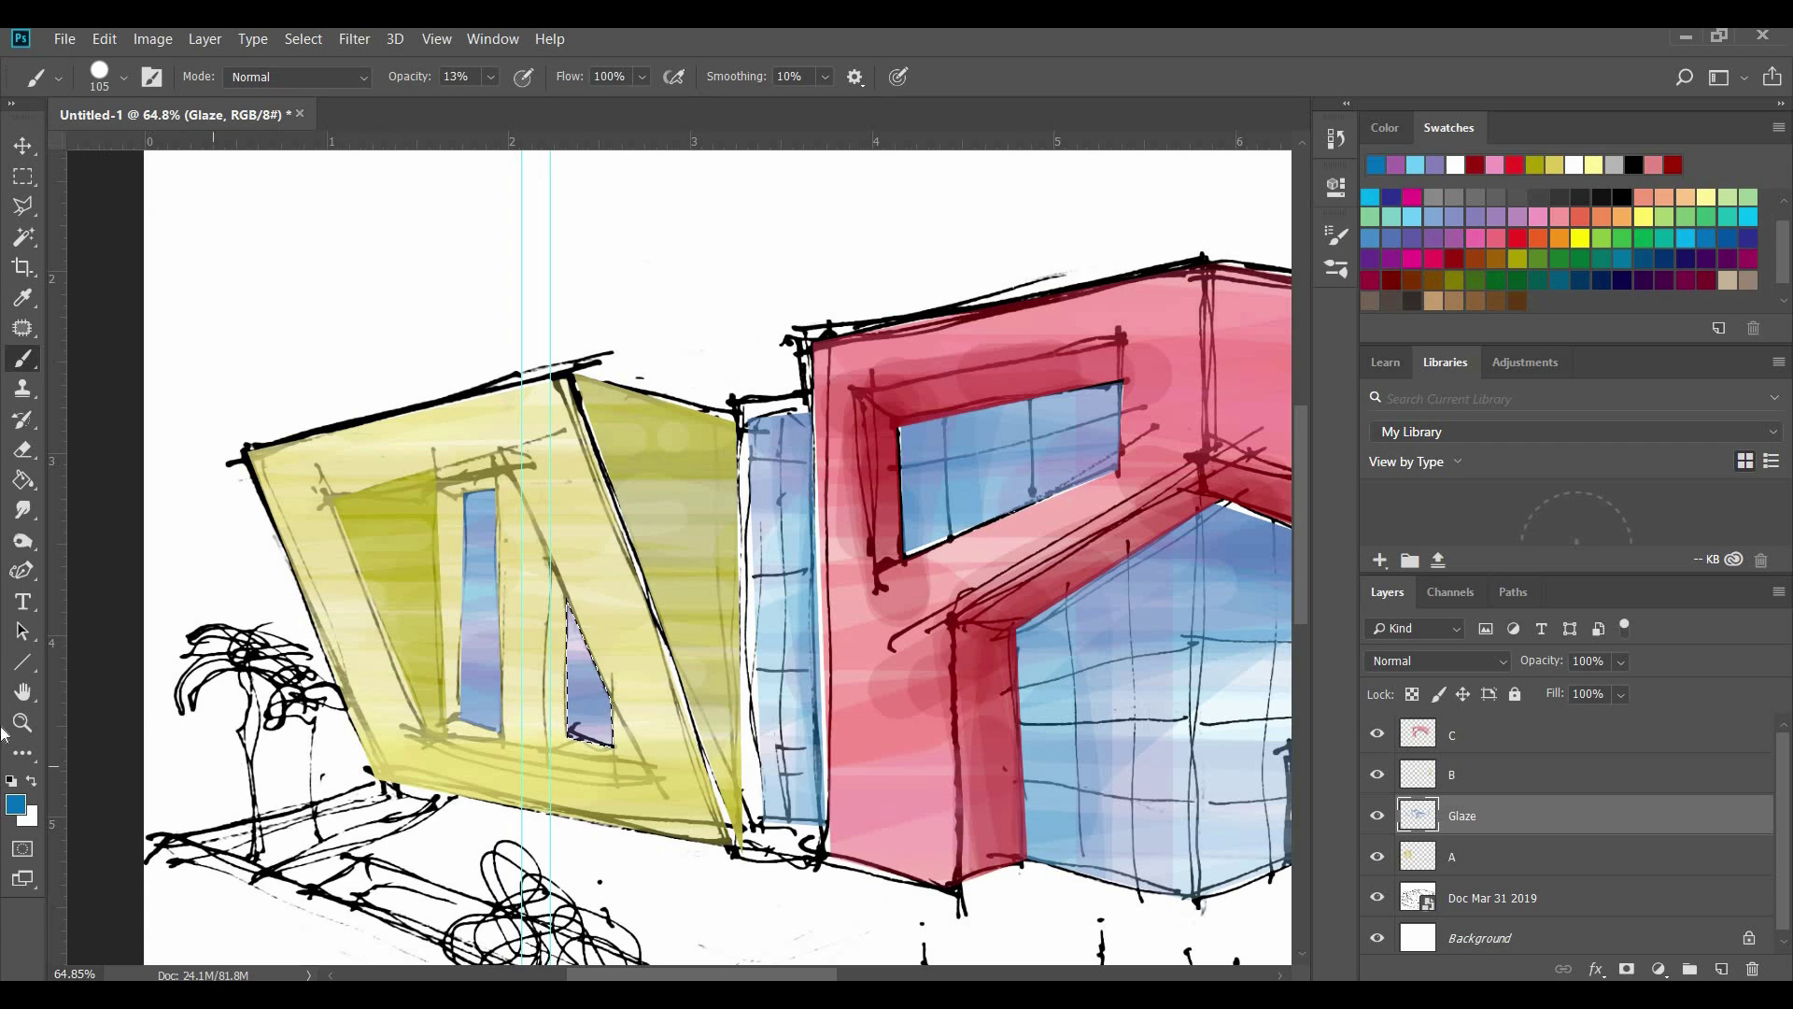
scroll(281, 383, down, 5)
scroll(486, 366, up, 2)
key(l)
key(ctrl+d)
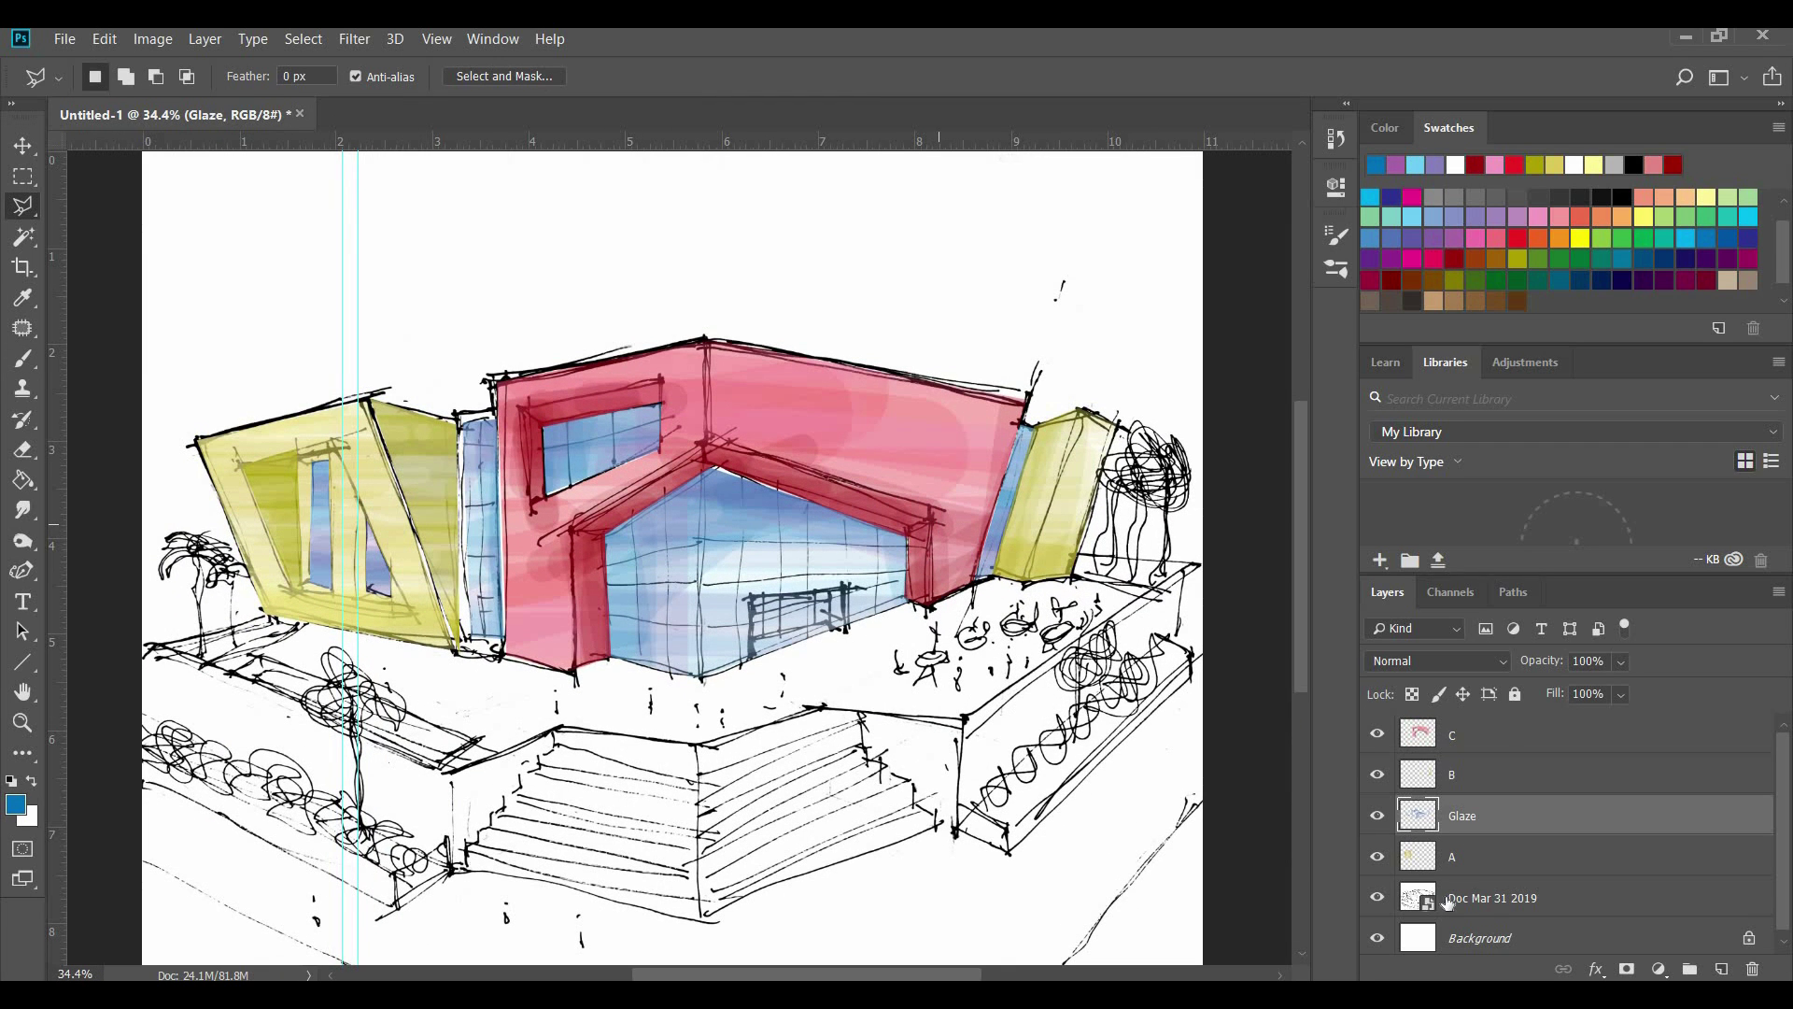
Move the Doc Mar 31 2019 sketch layer above all colour layers and set its blend mode to Multiply
drag(1493, 902, 1497, 720)
click(1438, 661)
click(1442, 109)
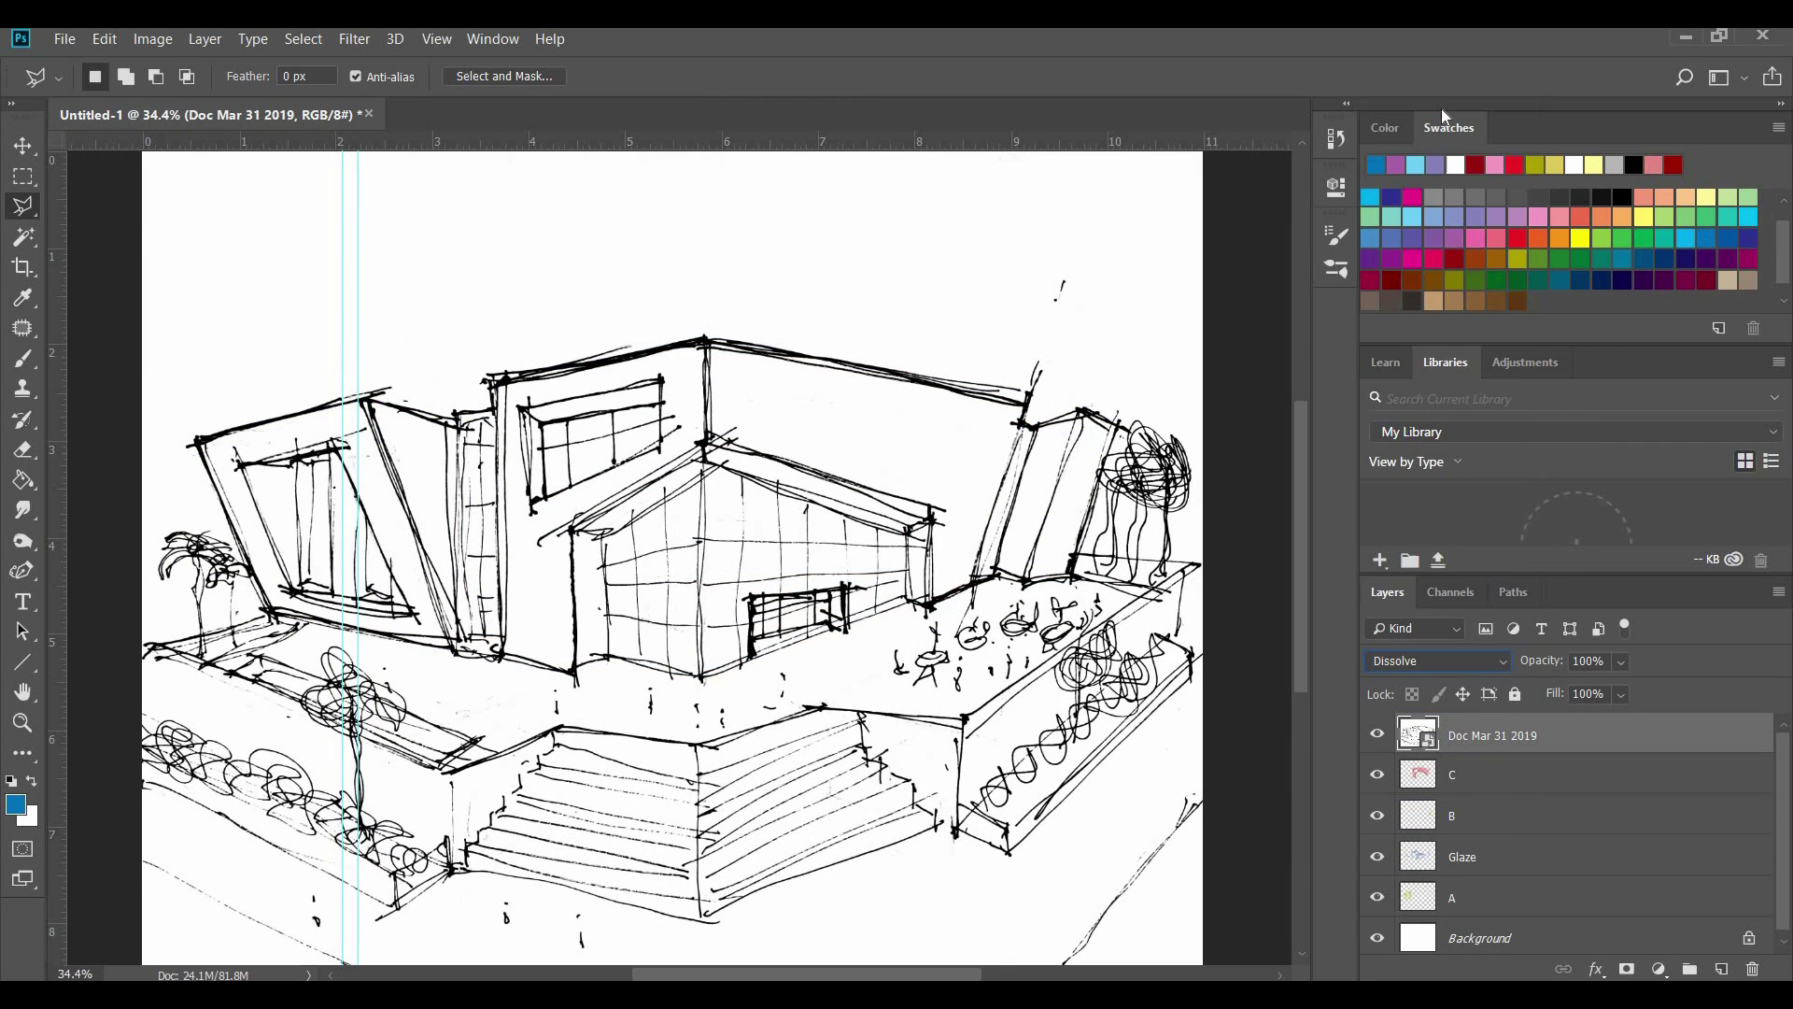
key(Down)
key(Down)
key(Down)
key(Down)
key(Down)
key(Up)
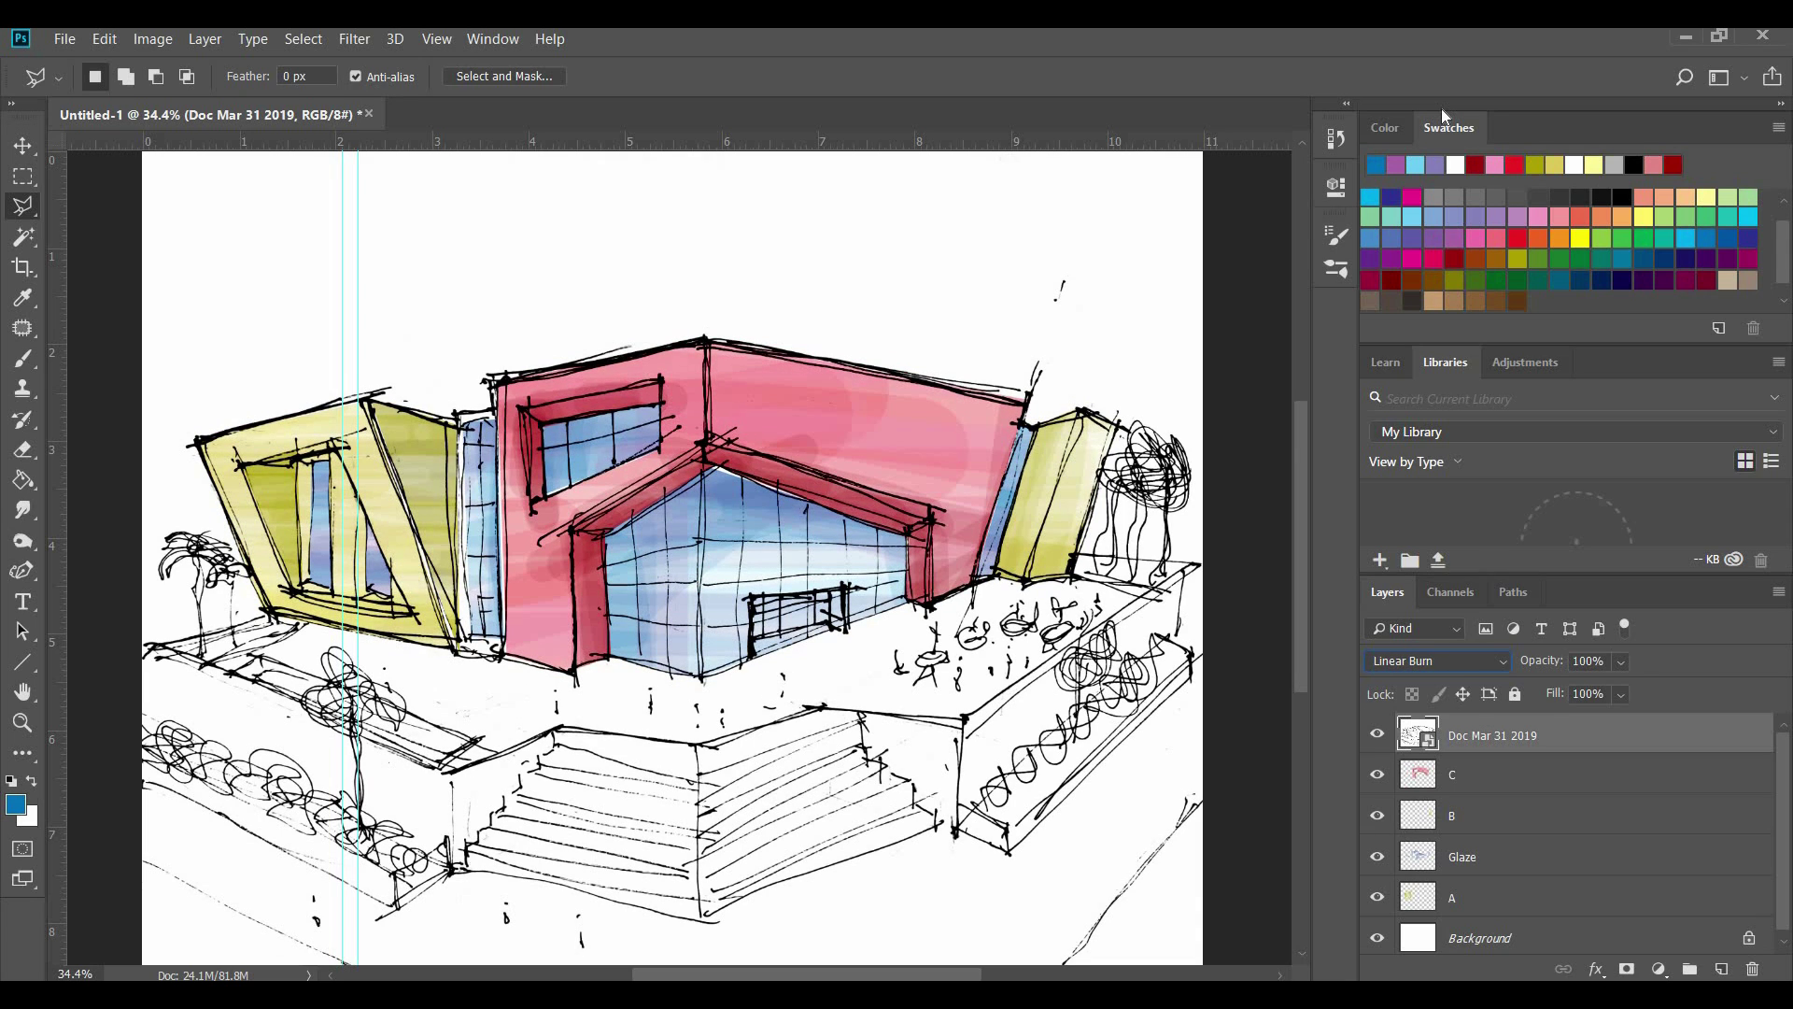
click(1436, 661)
click(1438, 156)
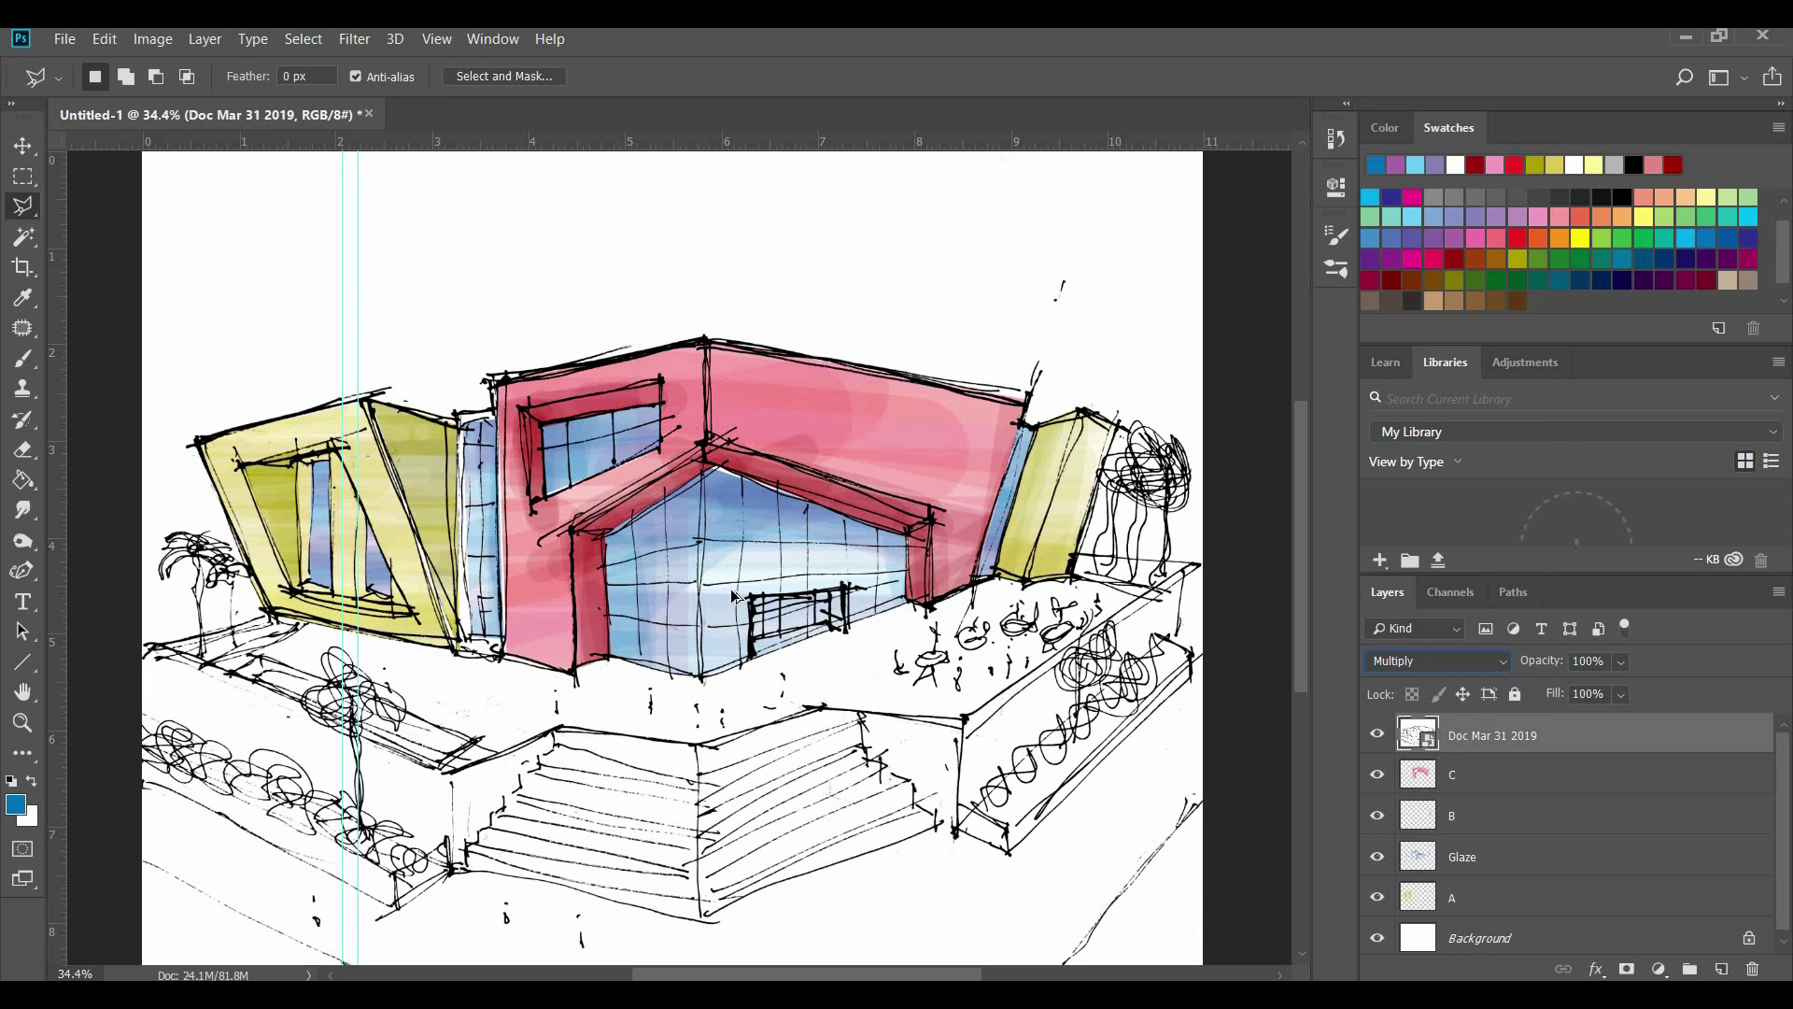
Add a new layer named Ground above layer C and pick light gray for the brush
click(1473, 815)
click(1485, 735)
click(23, 236)
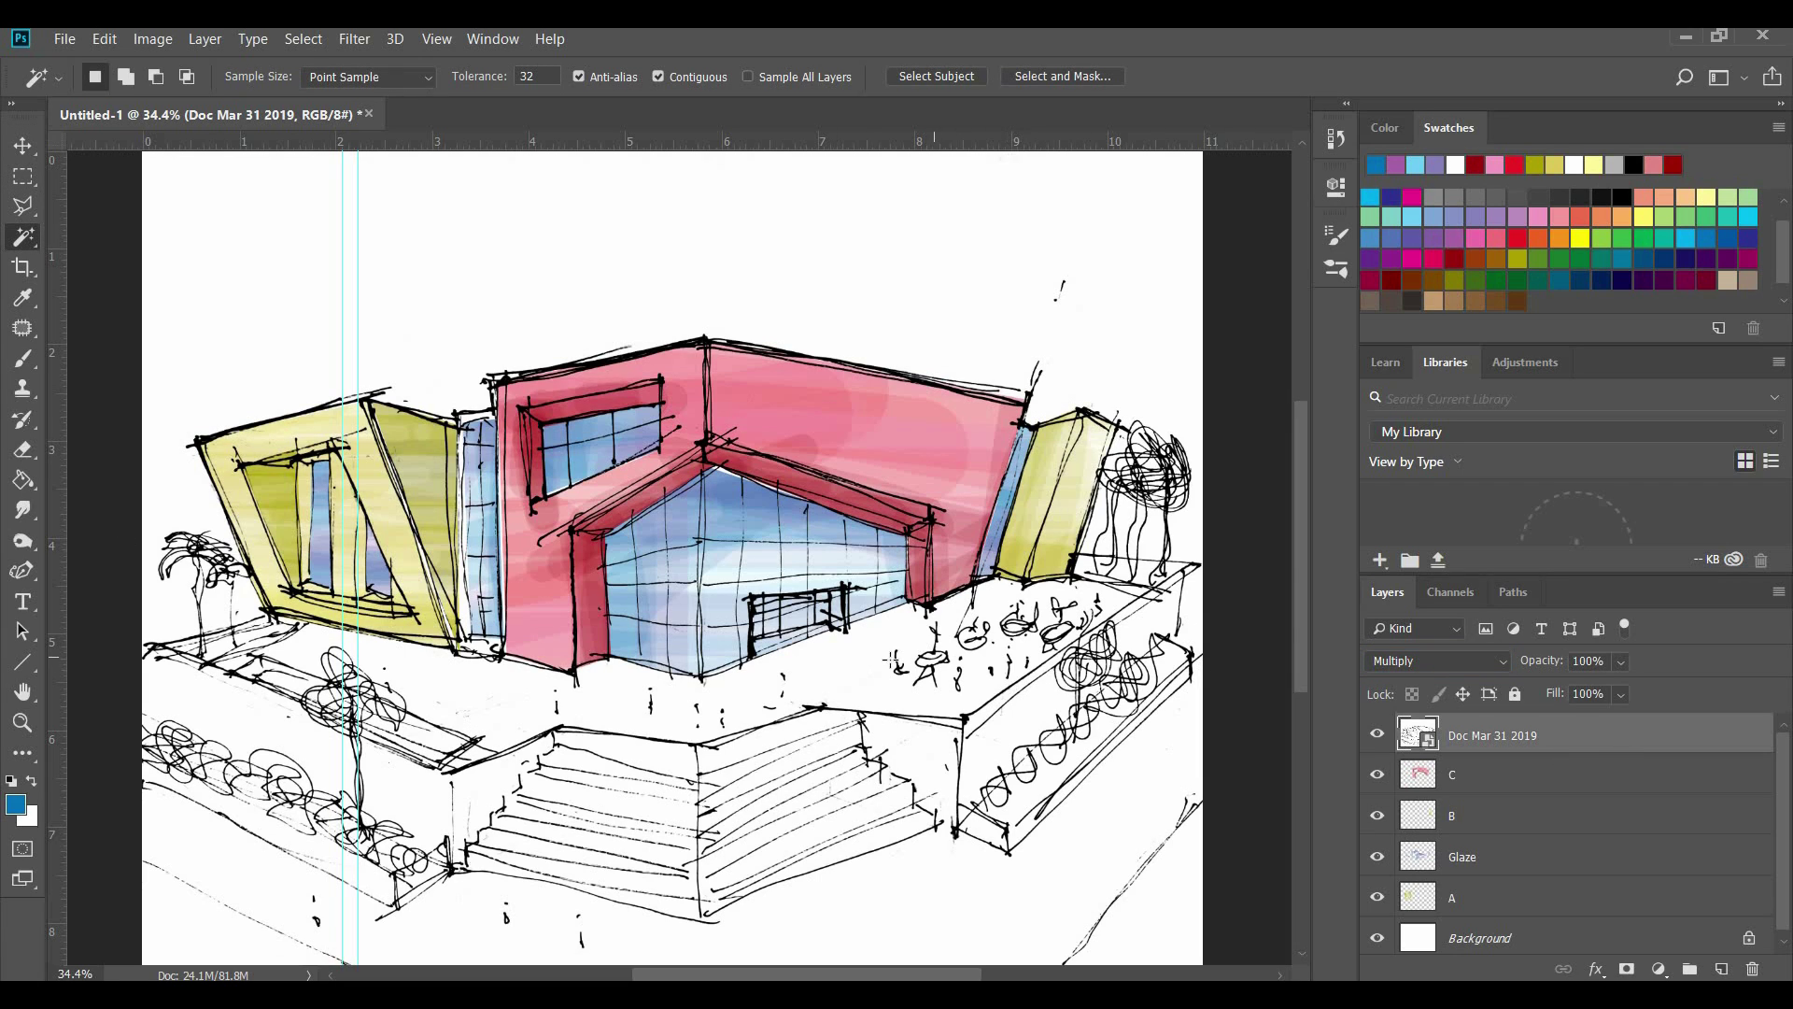
click(23, 359)
click(1615, 165)
click(1494, 774)
key(ctrl+shift+alt+n)
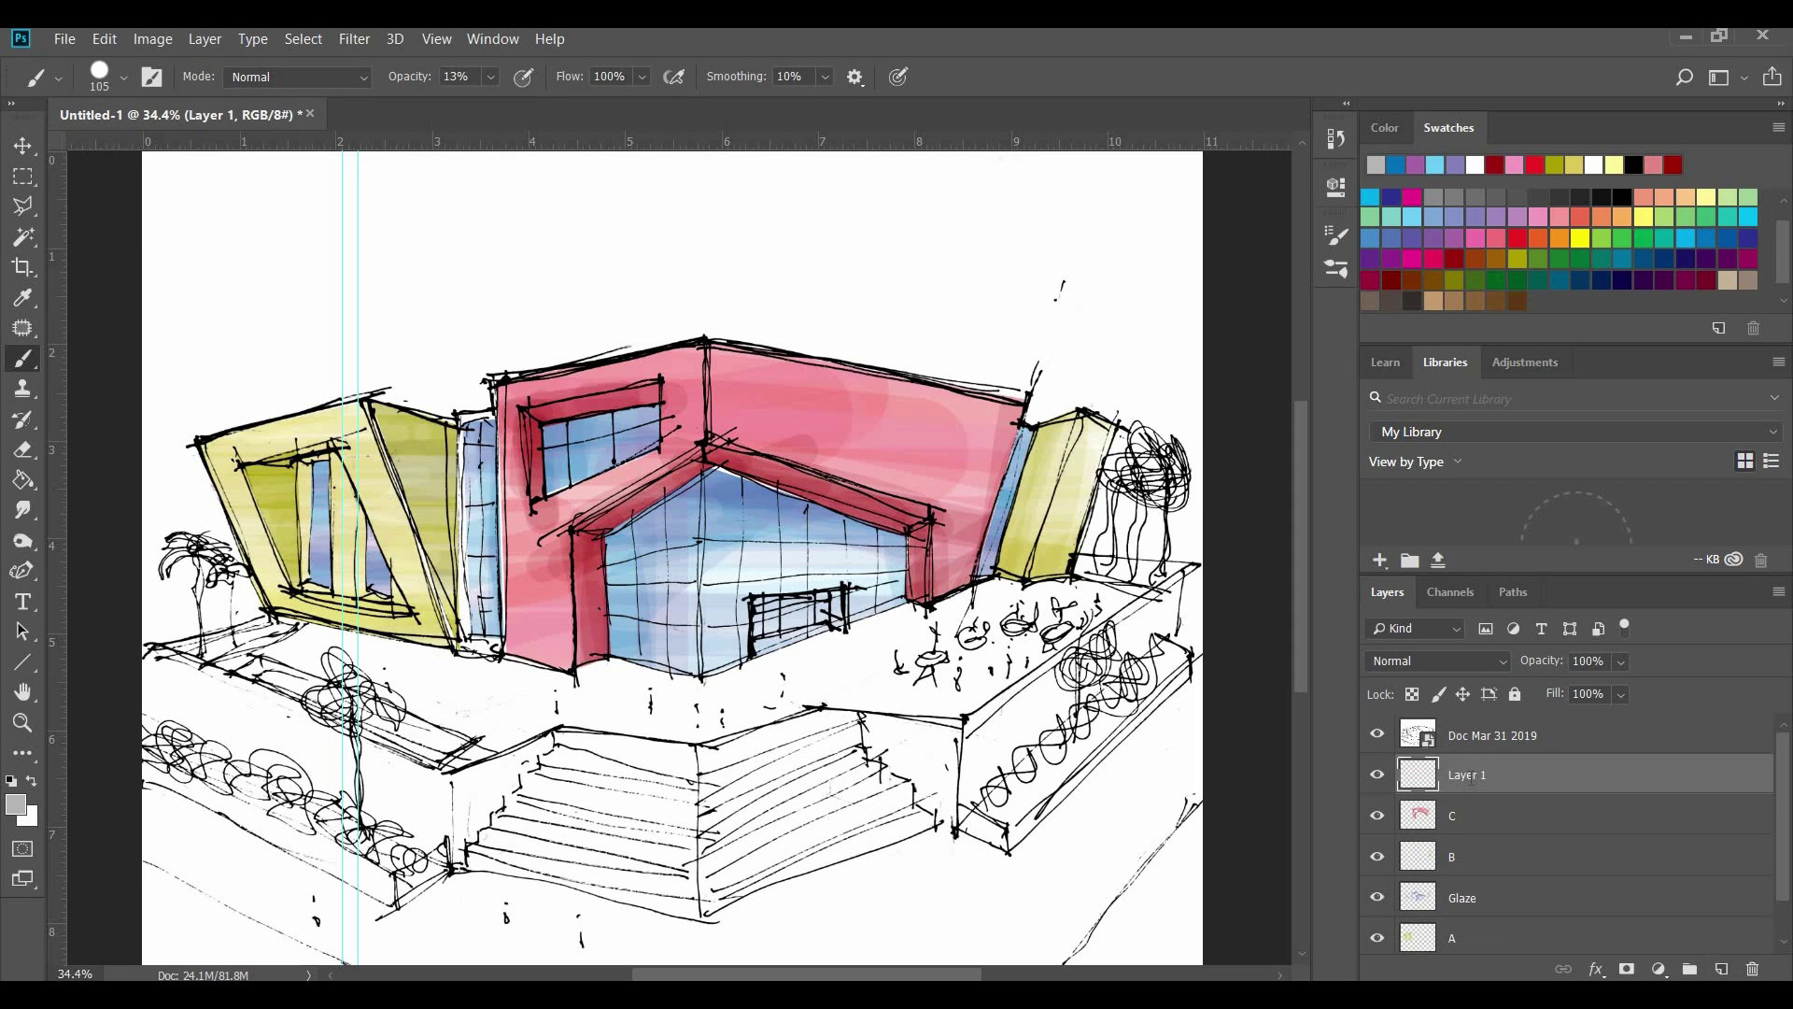
click(1471, 776)
text(GR)
key(BackSpace)
text(round)
key(Return)
Brush light gray strokes over the plaza, steps and foreground, enlarging the brush to 190 px
drag(409, 723, 718, 722)
mouse_move(381, 674)
mouse_down()
mouse_move(812, 660)
mouse_move(1250, 581)
mouse_move(981, 593)
mouse_move(140, 691)
mouse_move(523, 672)
mouse_move(785, 774)
mouse_move(1037, 738)
mouse_move(1284, 832)
mouse_move(257, 899)
mouse_up()
click(124, 77)
drag(225, 151, 239, 151)
mouse_move(373, 904)
mouse_down()
mouse_move(476, 928)
mouse_move(1158, 855)
mouse_up()
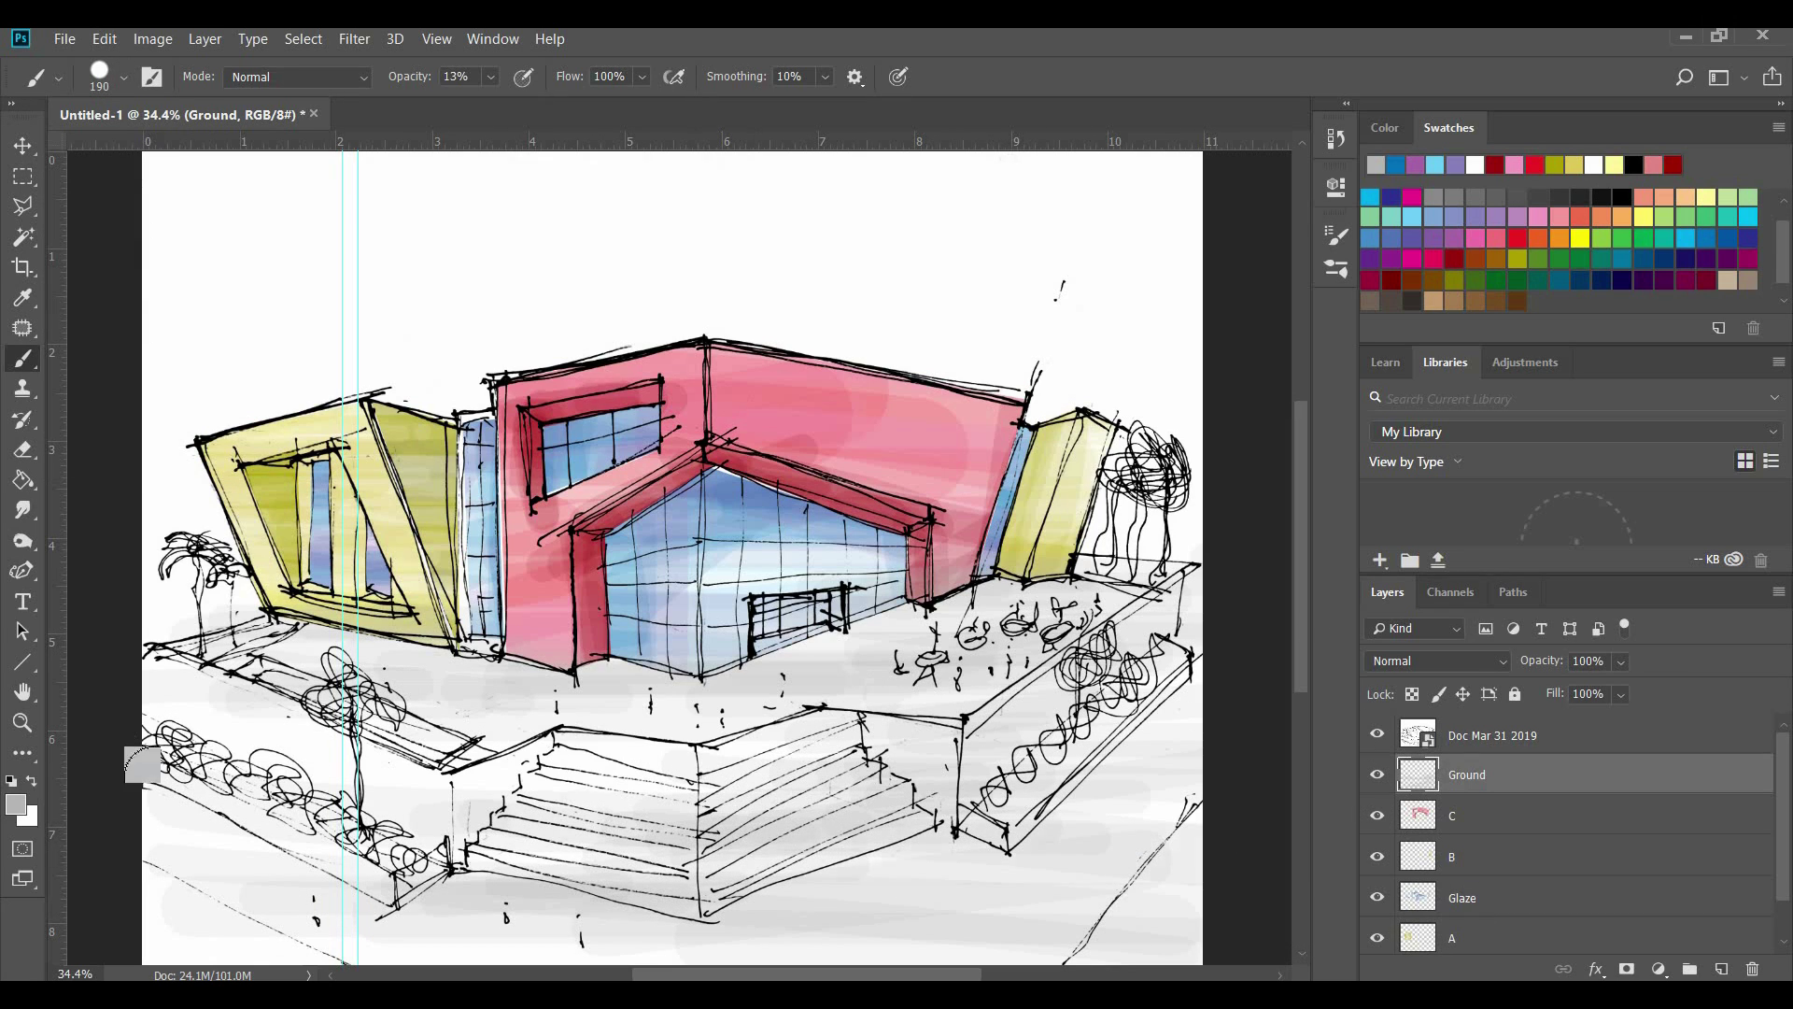
Darken the plaza along the building's base and the stairs with more overlapping gray strokes on the Ground layer
drag(58, 771, 565, 758)
drag(246, 716, 1336, 623)
mouse_move(179, 624)
mouse_down()
mouse_move(580, 724)
mouse_move(724, 662)
mouse_up()
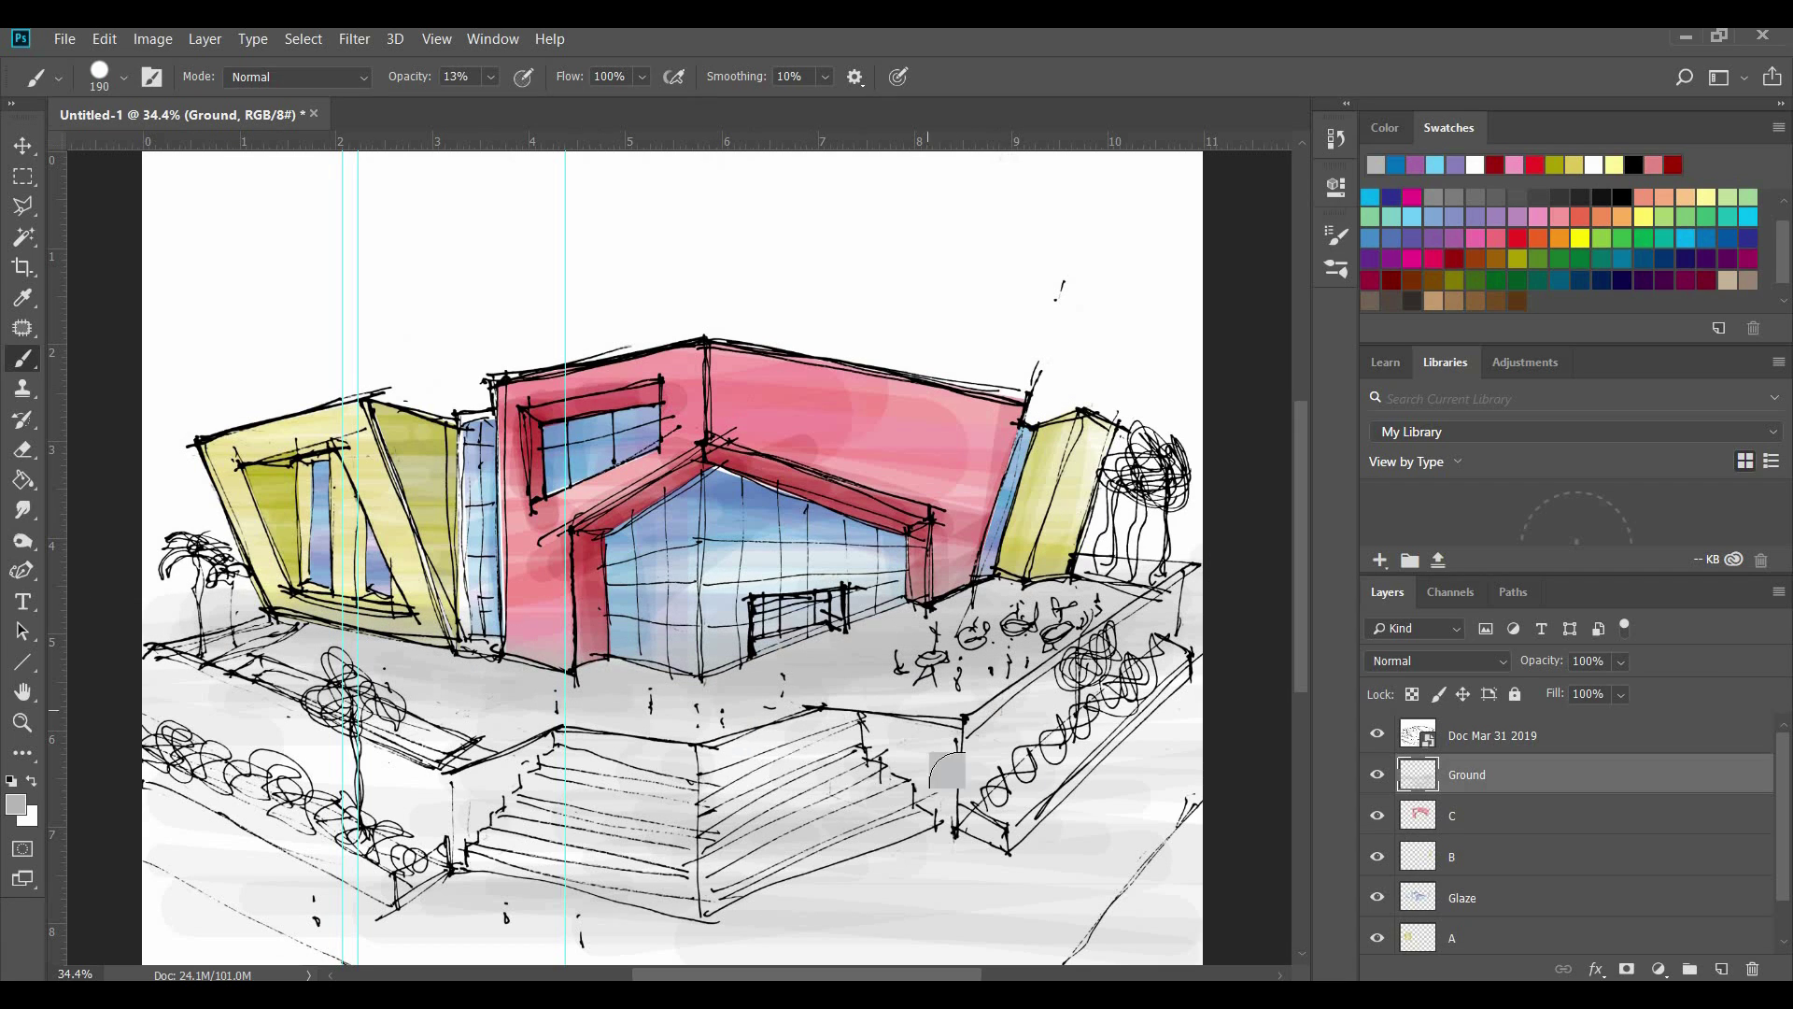
mouse_move(633, 813)
mouse_down()
mouse_move(570, 915)
mouse_move(1155, 913)
mouse_up()
drag(1110, 735, 1242, 730)
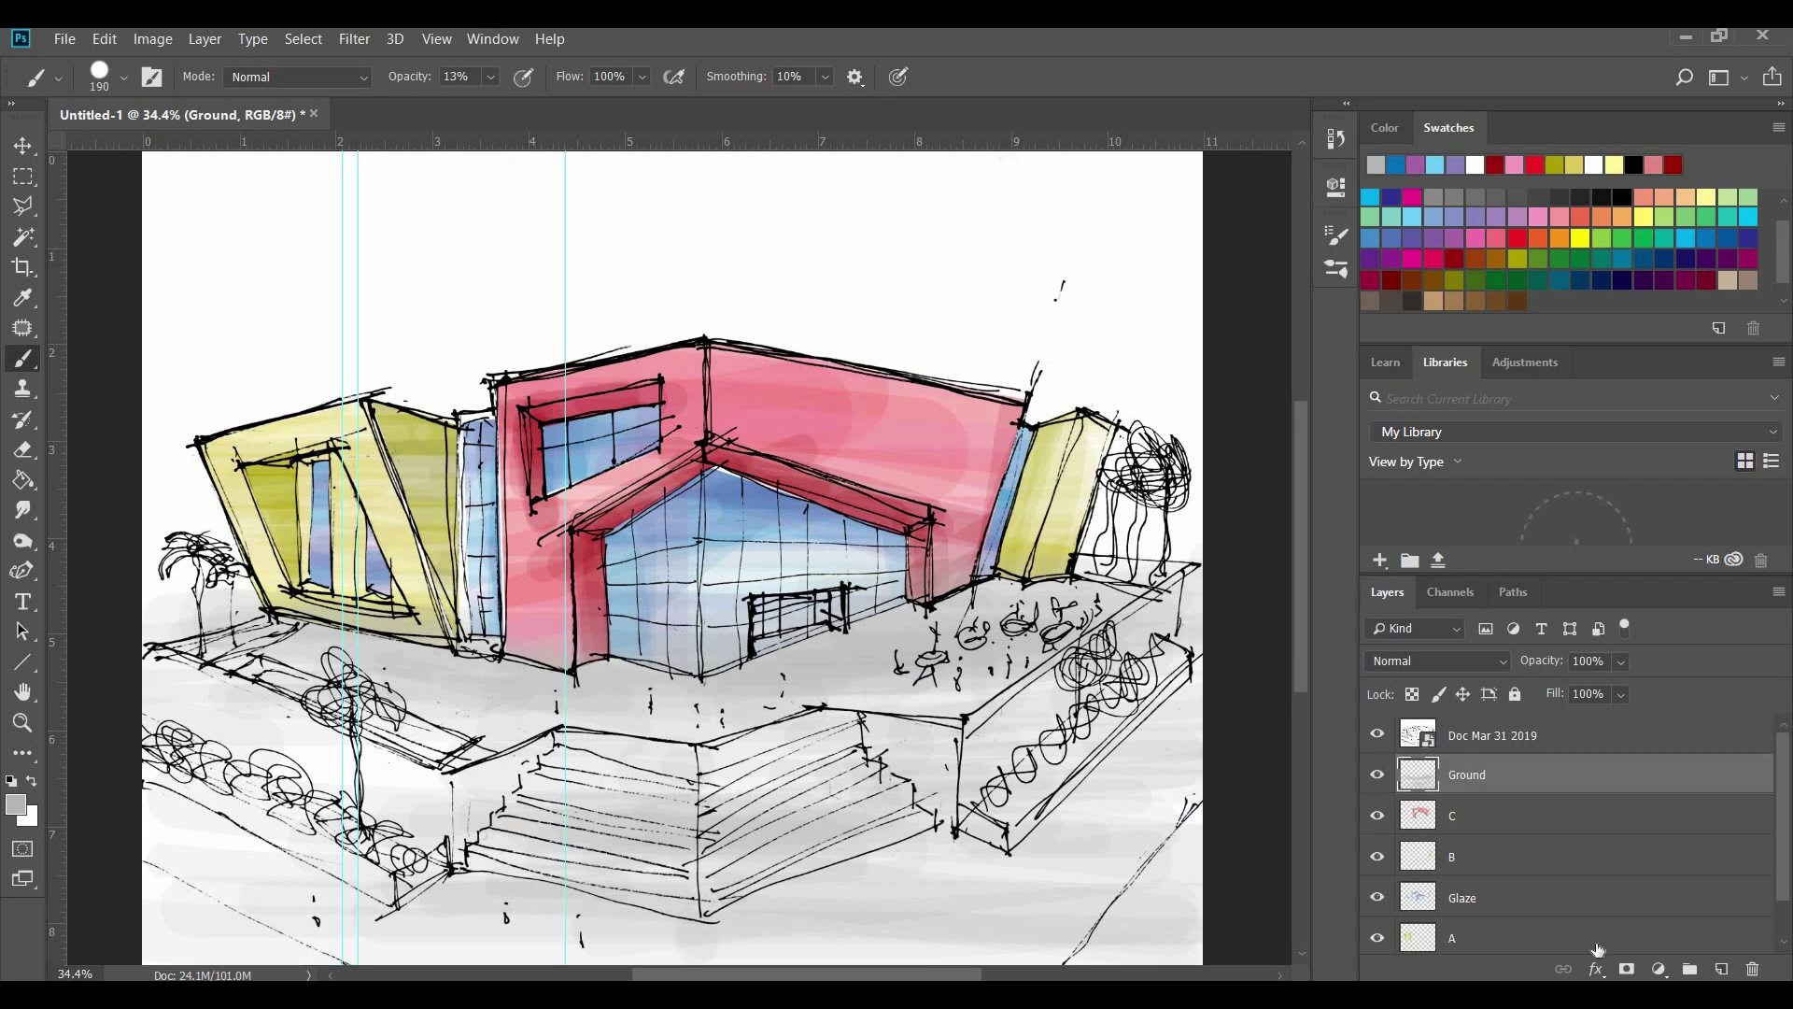
Add a new layer named Trees above the Ground layer
click(1721, 969)
double_click(1466, 774)
text(Trees)
key(Return)
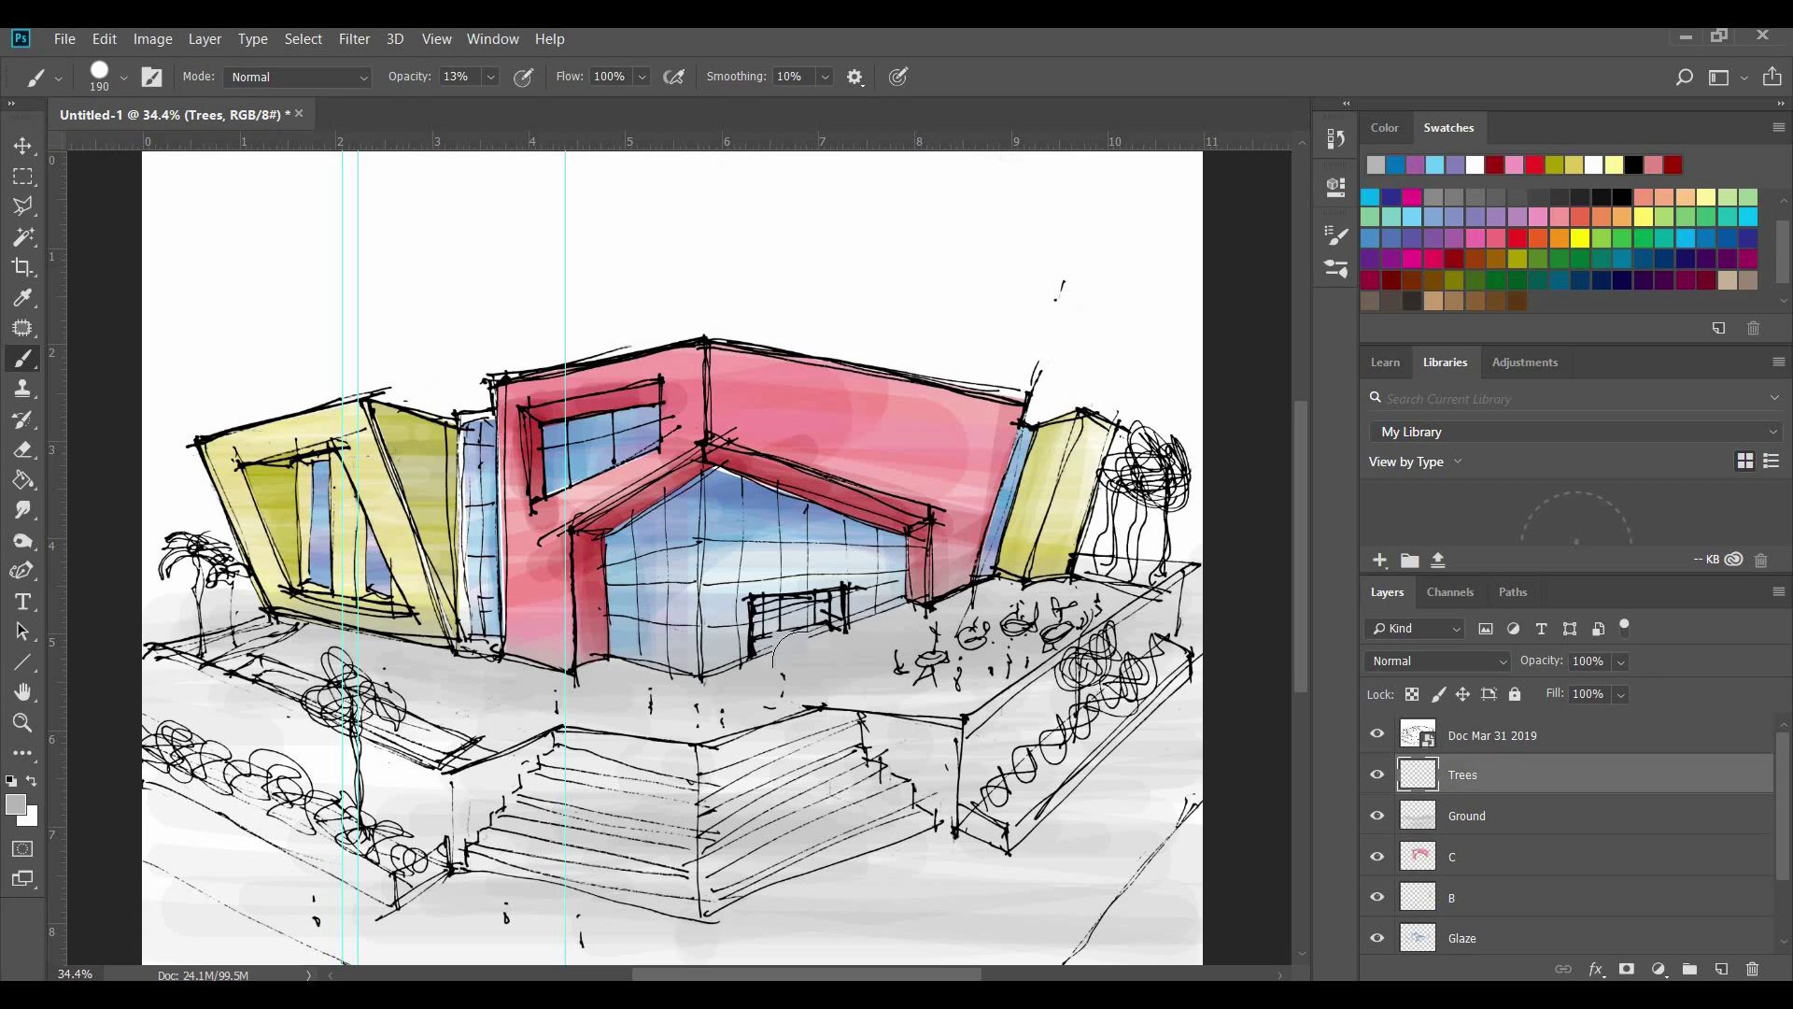
Paint light green over the right tree, the palm, the small front tree and the right planter
click(1663, 217)
mouse_move(1139, 462)
mouse_down()
mouse_move(1169, 420)
mouse_move(1158, 485)
mouse_up()
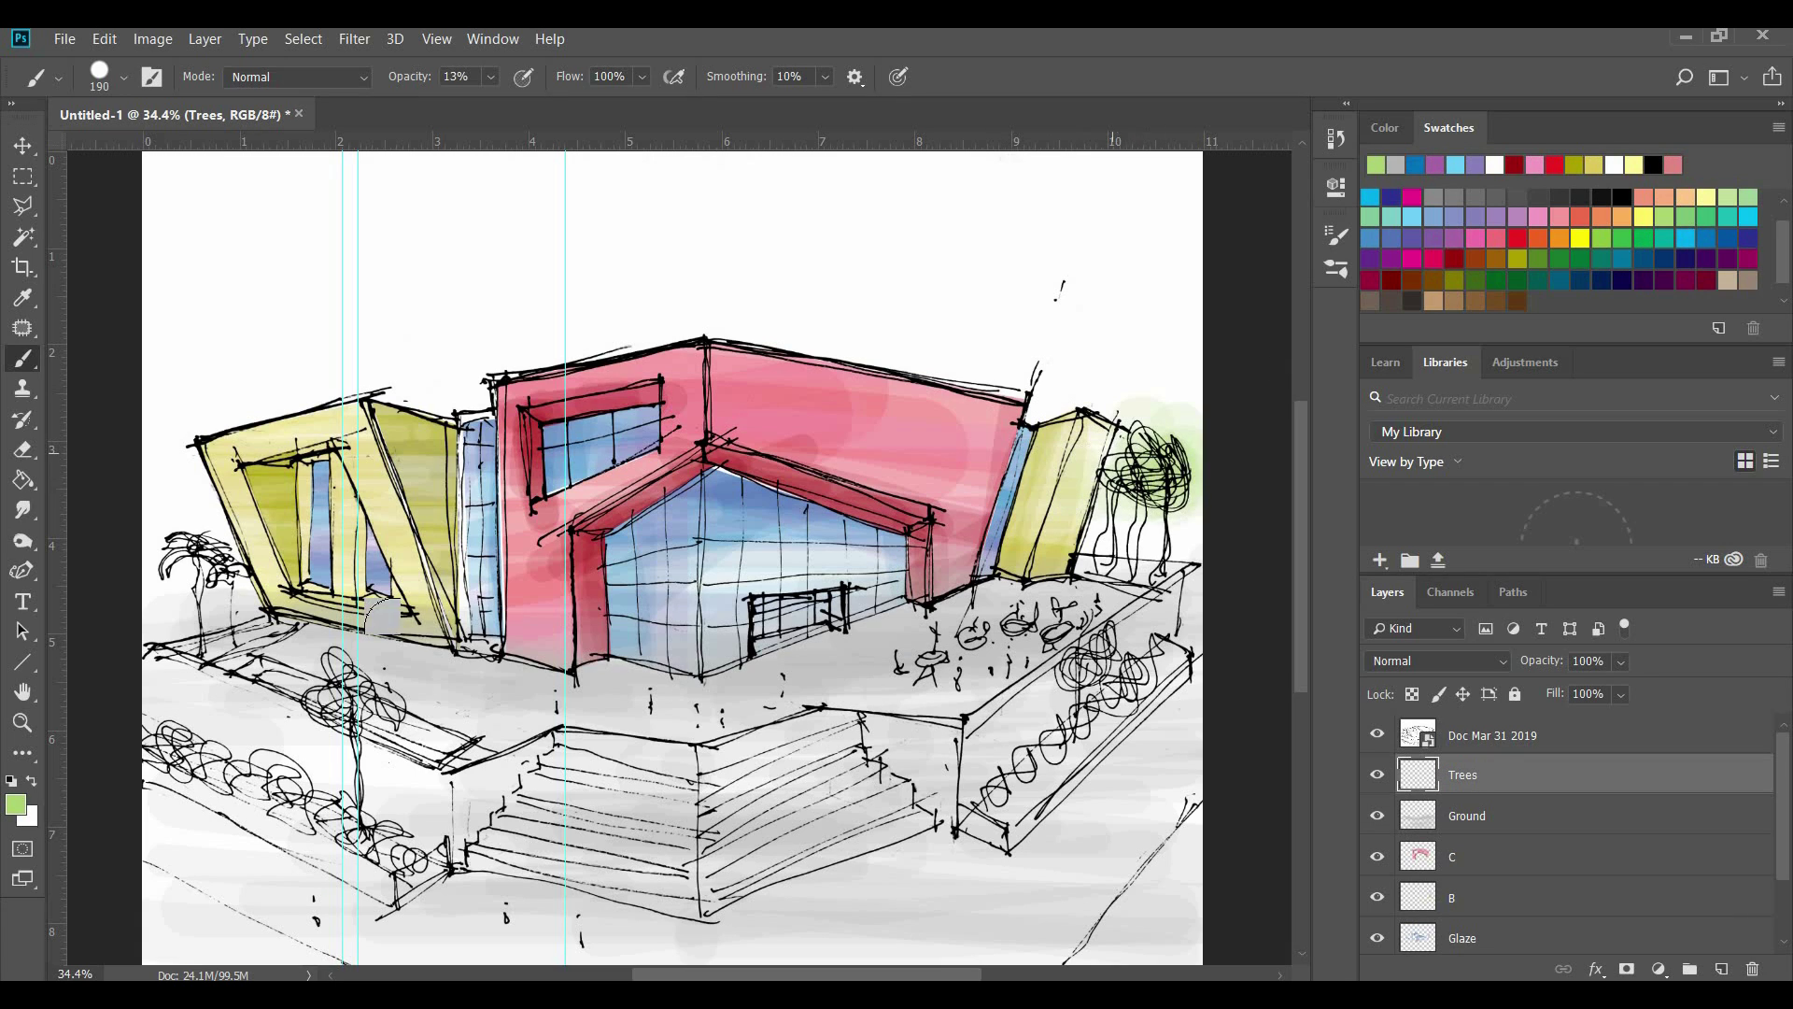
drag(193, 566, 217, 571)
mouse_move(421, 724)
mouse_down()
mouse_move(334, 692)
mouse_move(374, 688)
mouse_up()
mouse_move(1121, 648)
mouse_down()
mouse_move(963, 777)
mouse_move(1013, 759)
mouse_up()
Reduce the brush to 73 px, tint the left hedge light green, and layer a deeper green on the palm and right tree
click(123, 77)
drag(131, 149, 86, 149)
mouse_move(179, 736)
mouse_down()
mouse_move(262, 758)
mouse_move(376, 836)
mouse_move(201, 775)
mouse_up()
click(1713, 213)
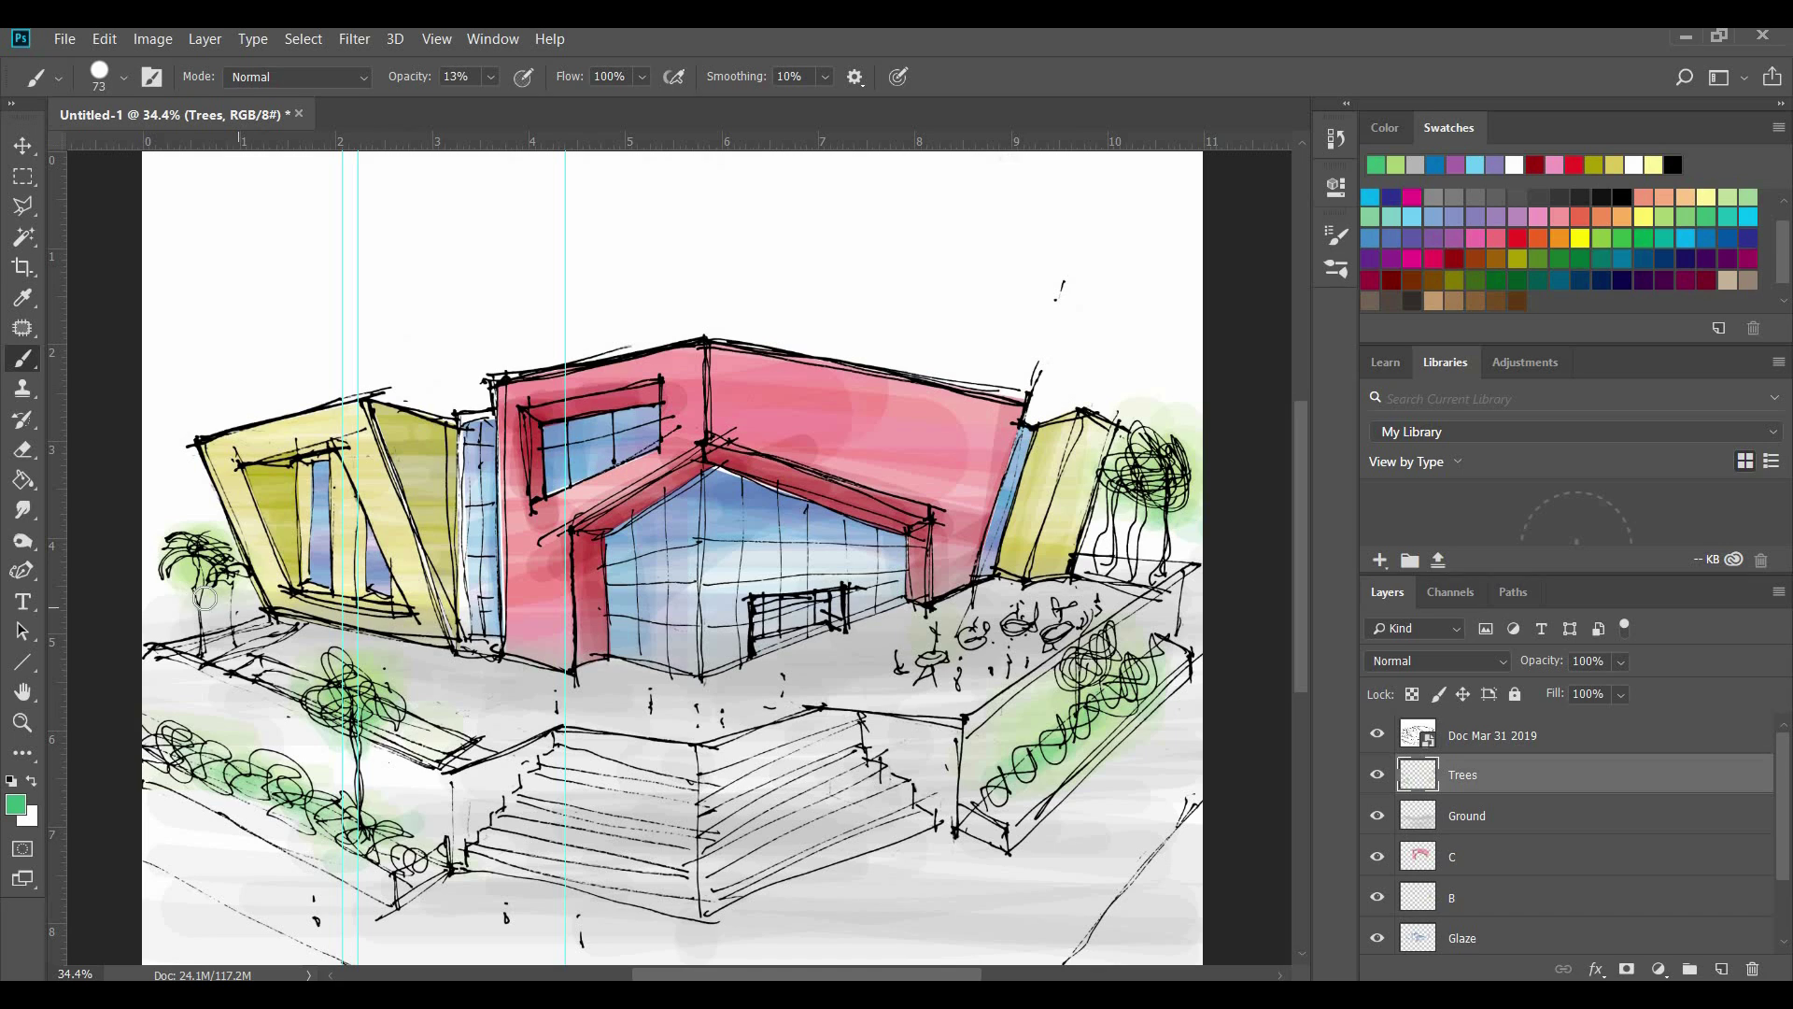
drag(205, 598, 233, 584)
drag(1175, 493, 1141, 501)
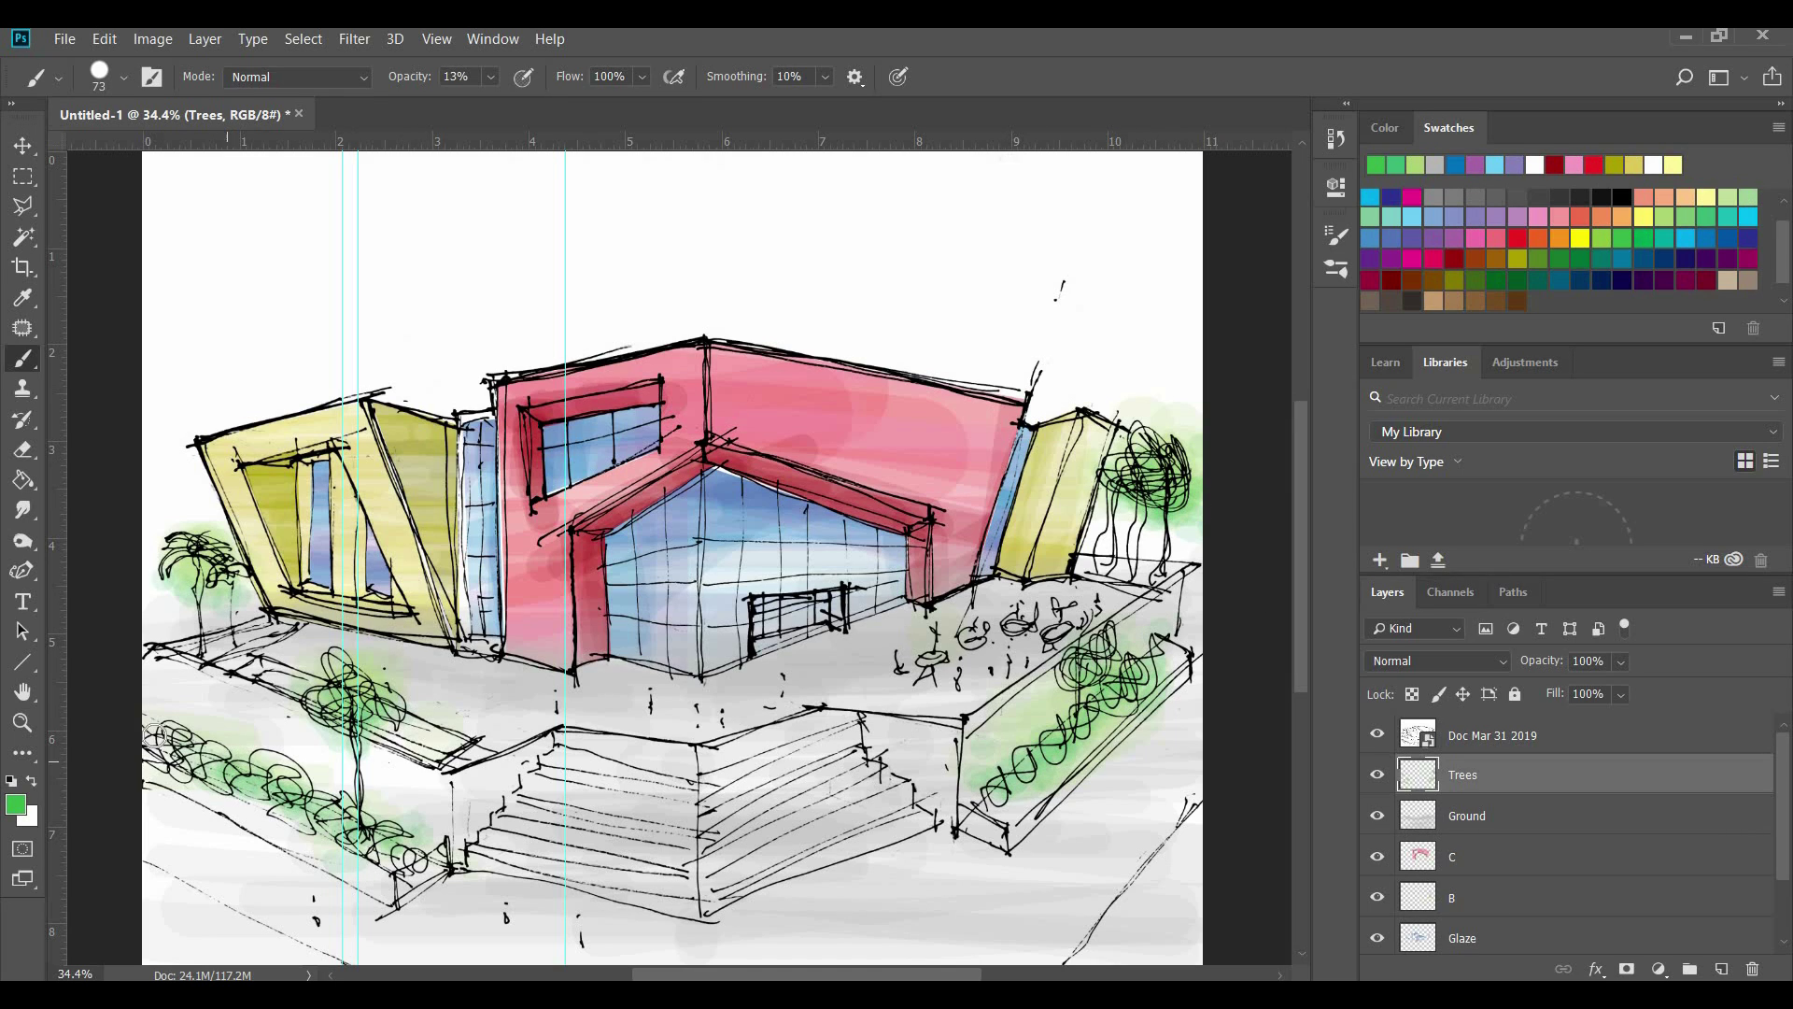
Shade both planter hedges and the palm with dark green and add pale yellow highlights to the foliage
click(1565, 254)
mouse_move(161, 752)
mouse_down()
mouse_move(191, 728)
mouse_move(424, 845)
mouse_up()
drag(1037, 811, 1090, 730)
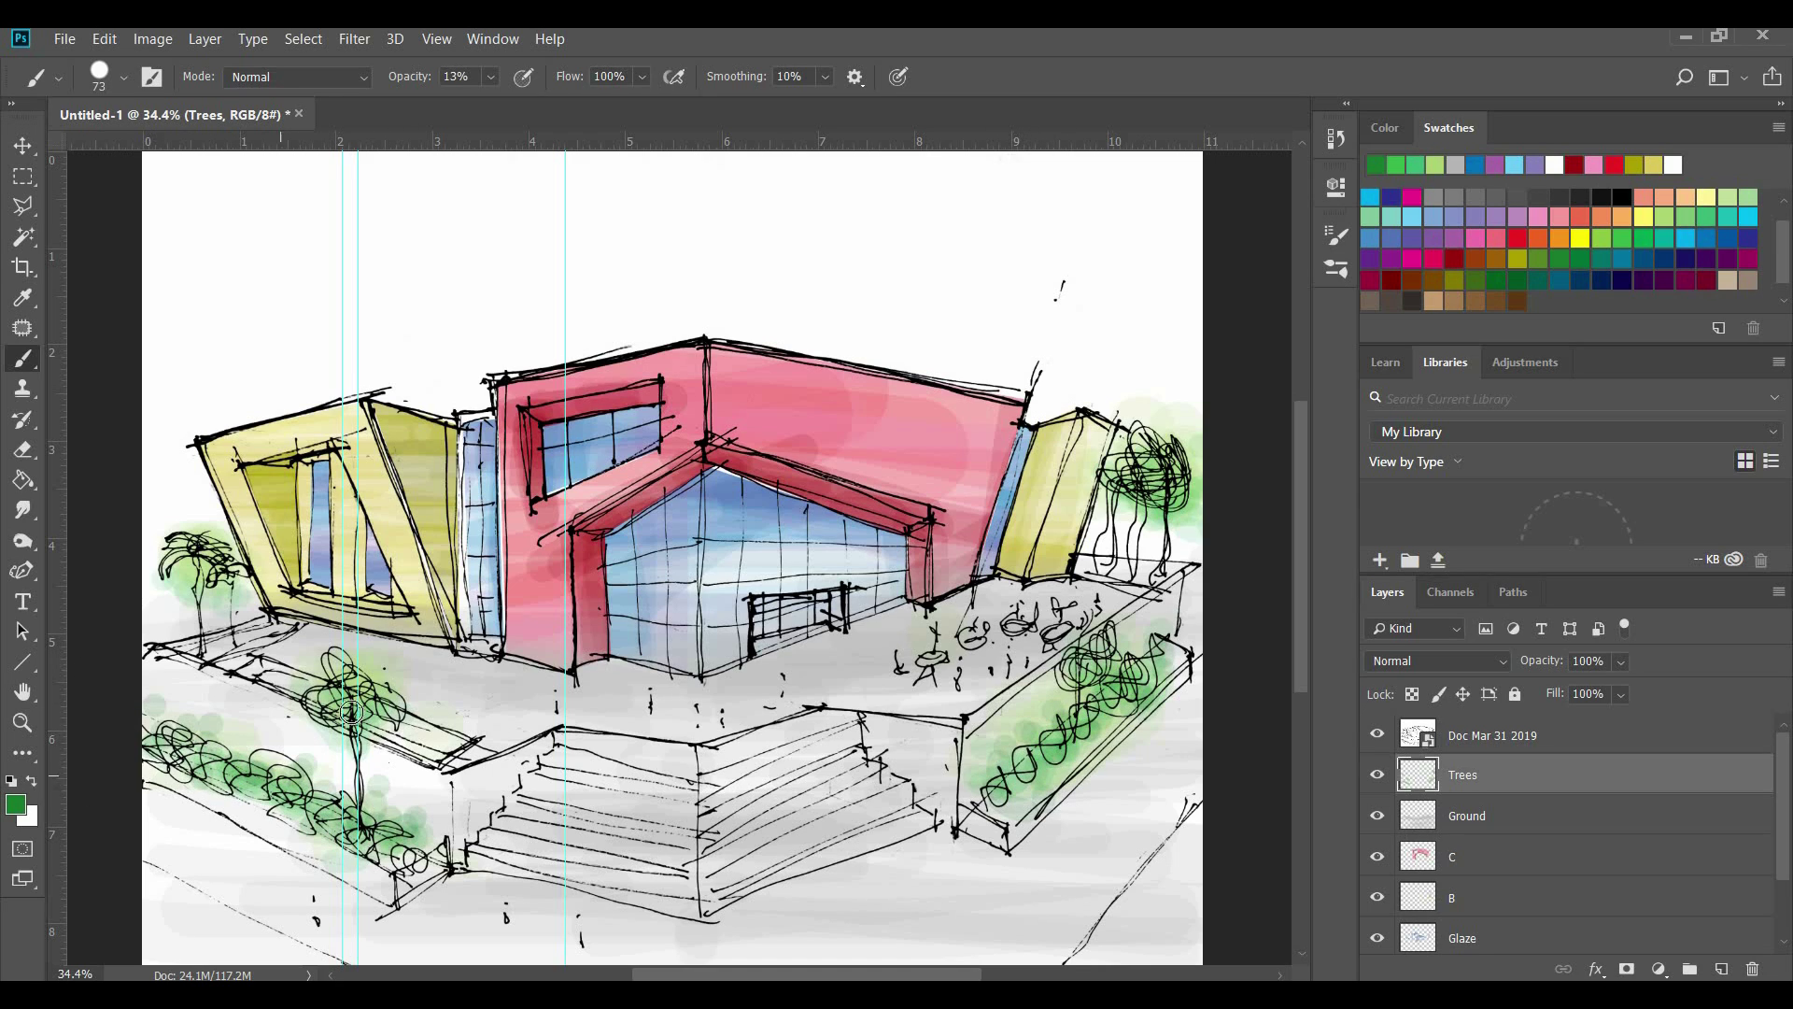
drag(203, 546, 245, 594)
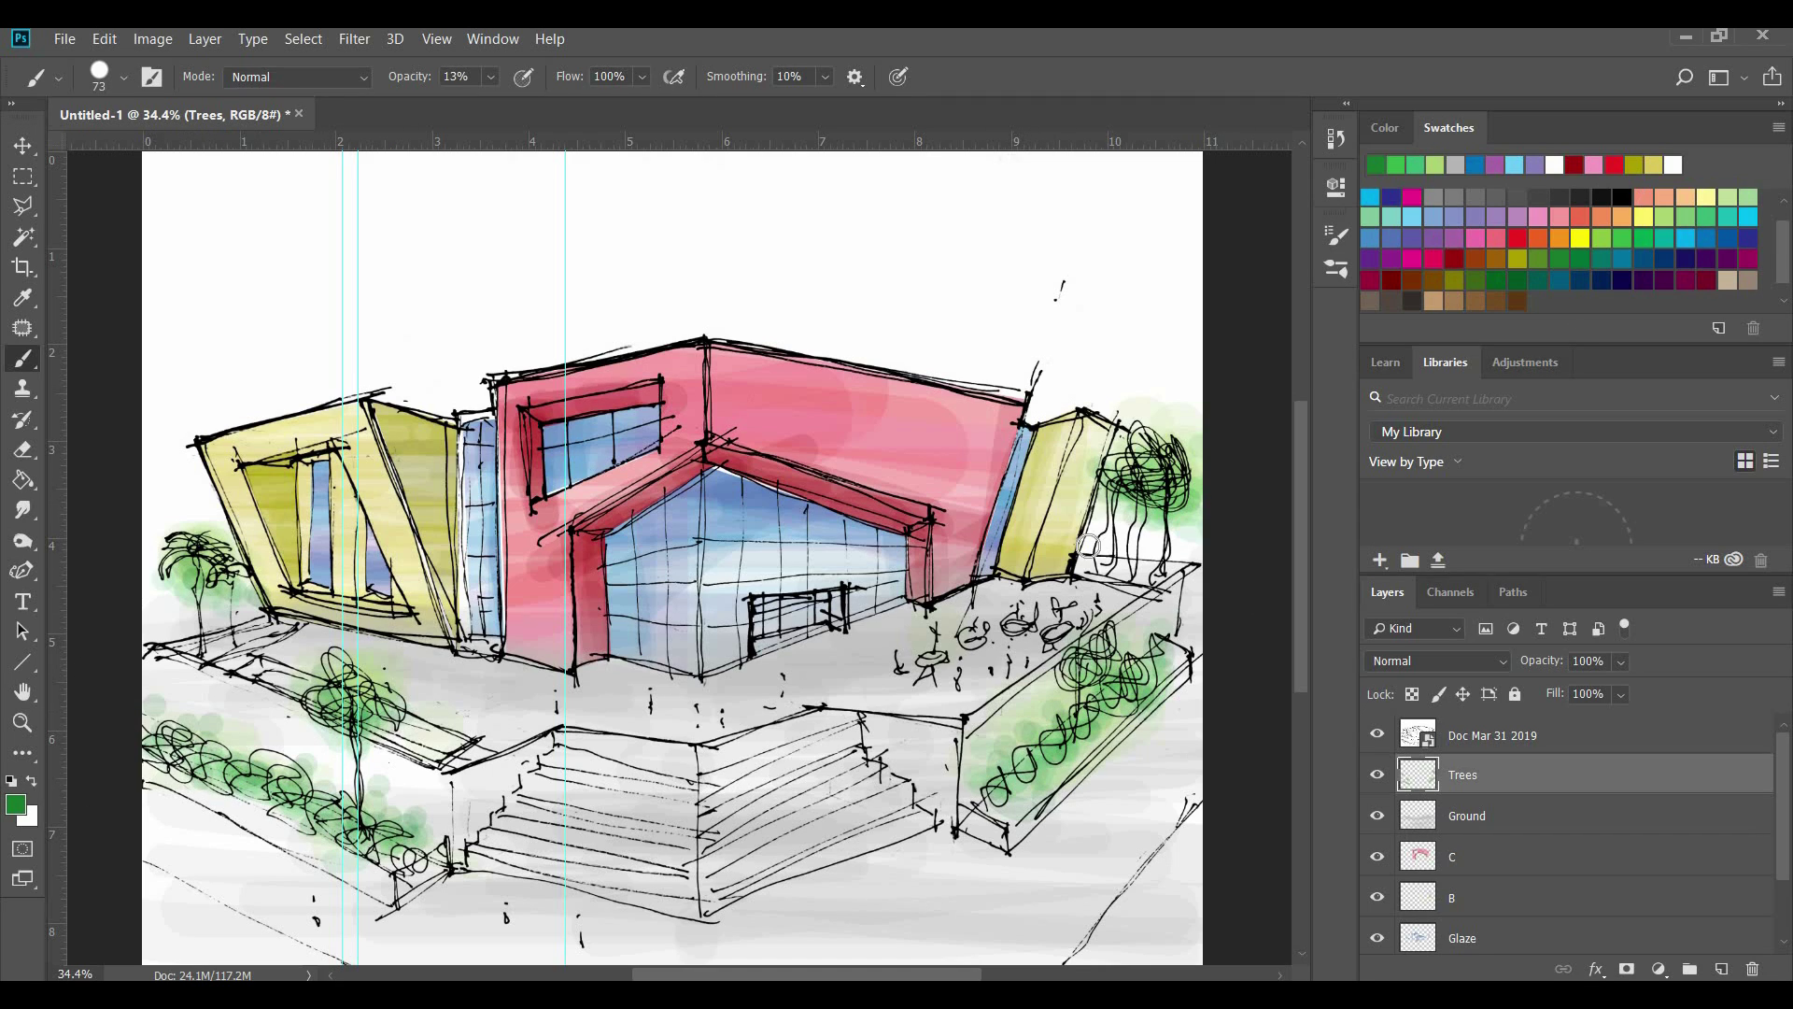
click(1643, 217)
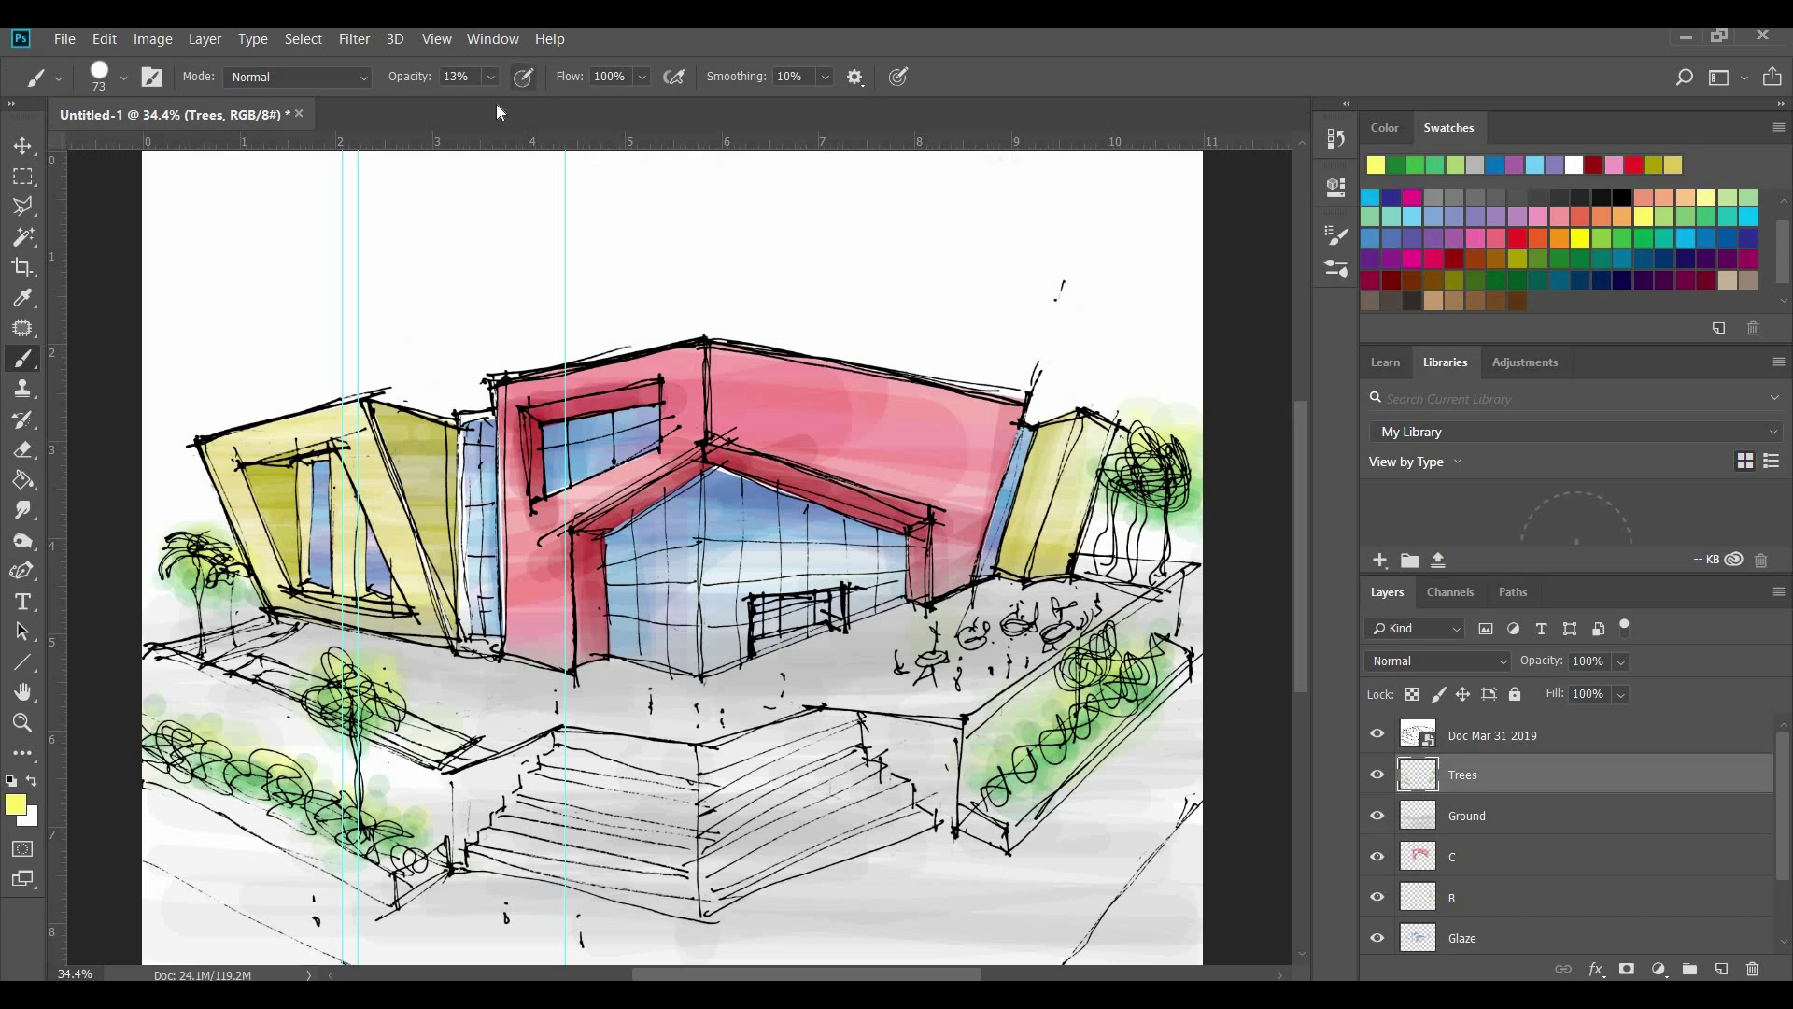
Dab red flowers onto both planter hedges at 28% opacity, reducing the brush to 44 px for the smaller ones
click(1519, 236)
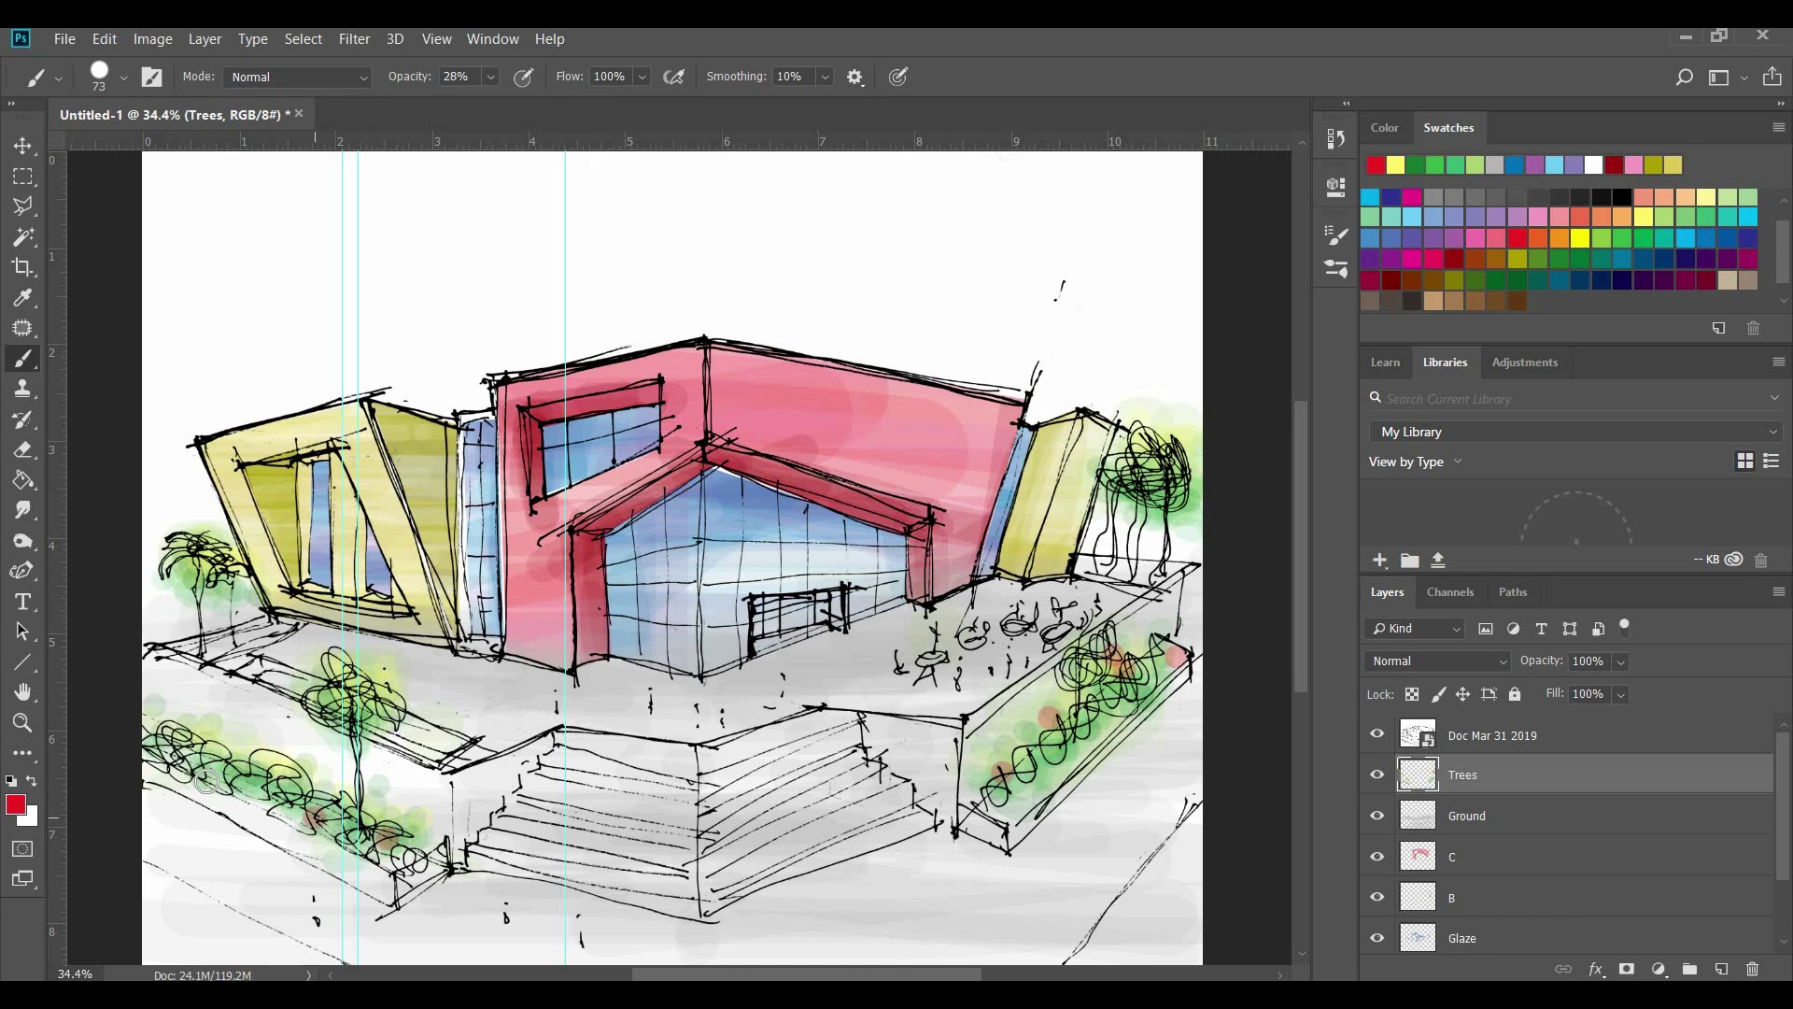
click(124, 81)
click(167, 152)
click(183, 748)
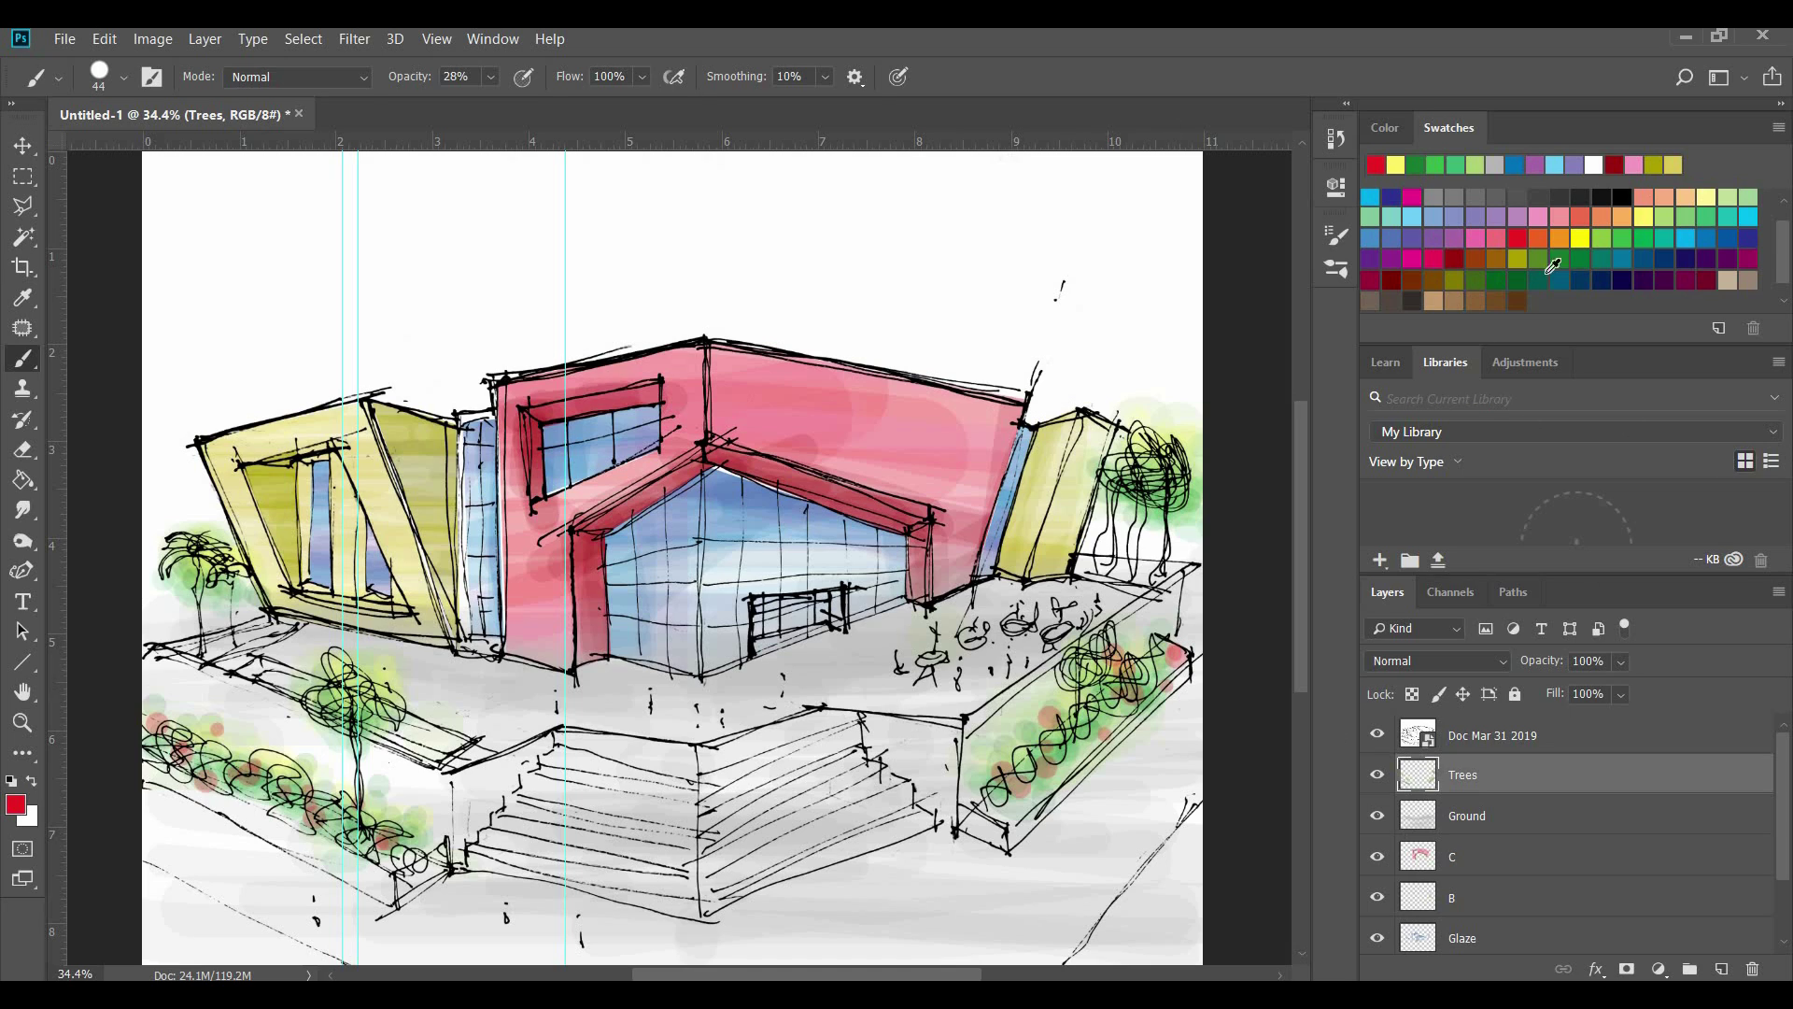
Deepen the right tree's crown with additional strokes in several greens
click(1613, 264)
click(1692, 211)
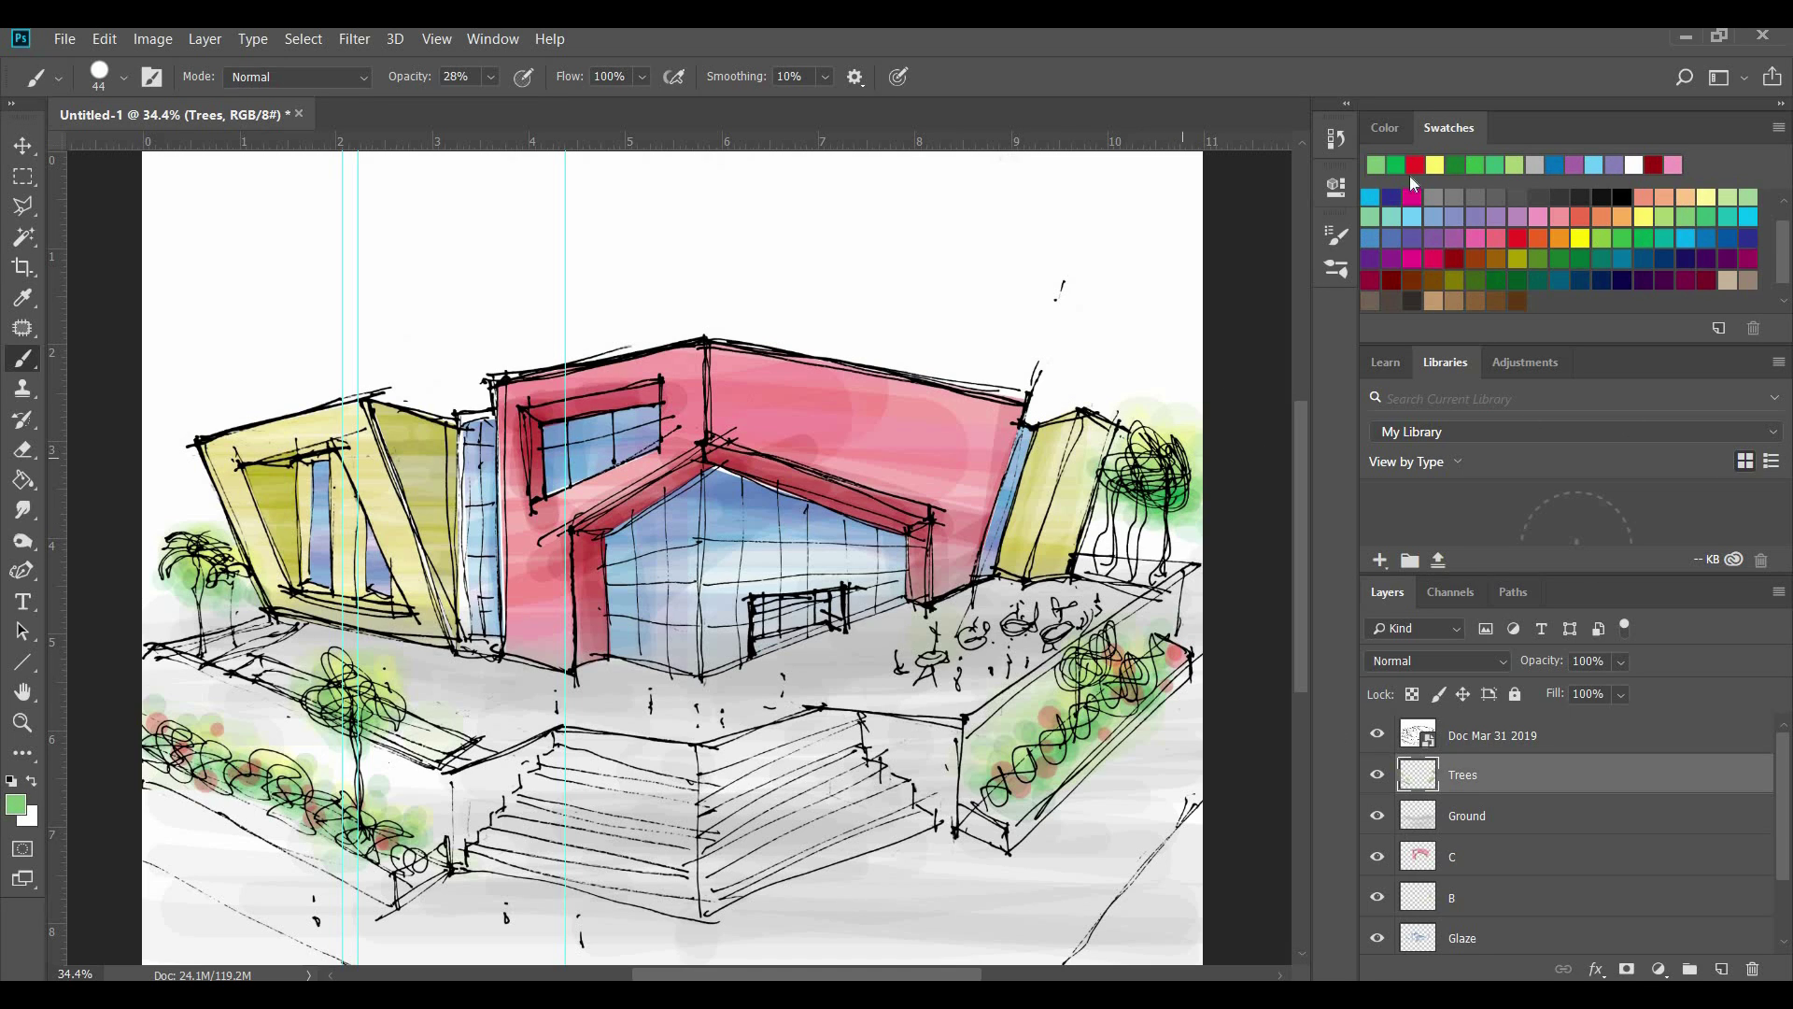
click(1644, 243)
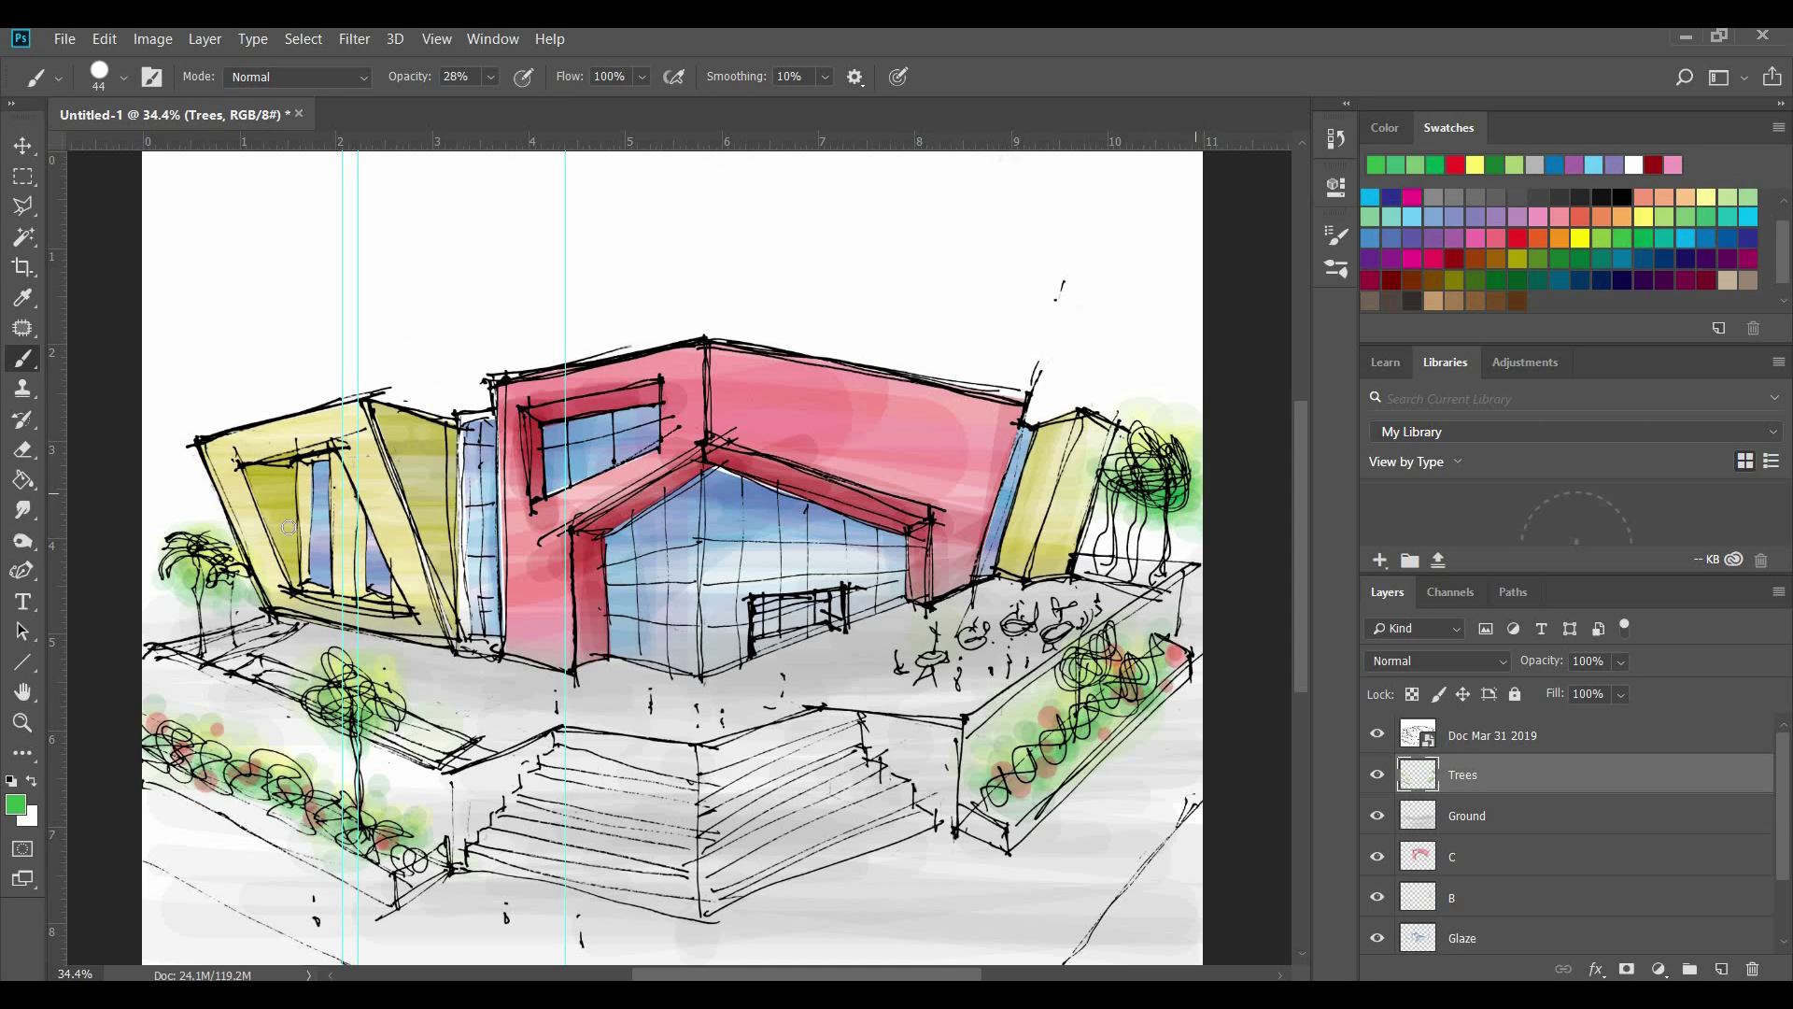
Paint brown trunks under the palm, the small front tree and the right tree with a 64 px brush at 22% opacity
click(1496, 301)
click(123, 78)
drag(164, 151, 177, 152)
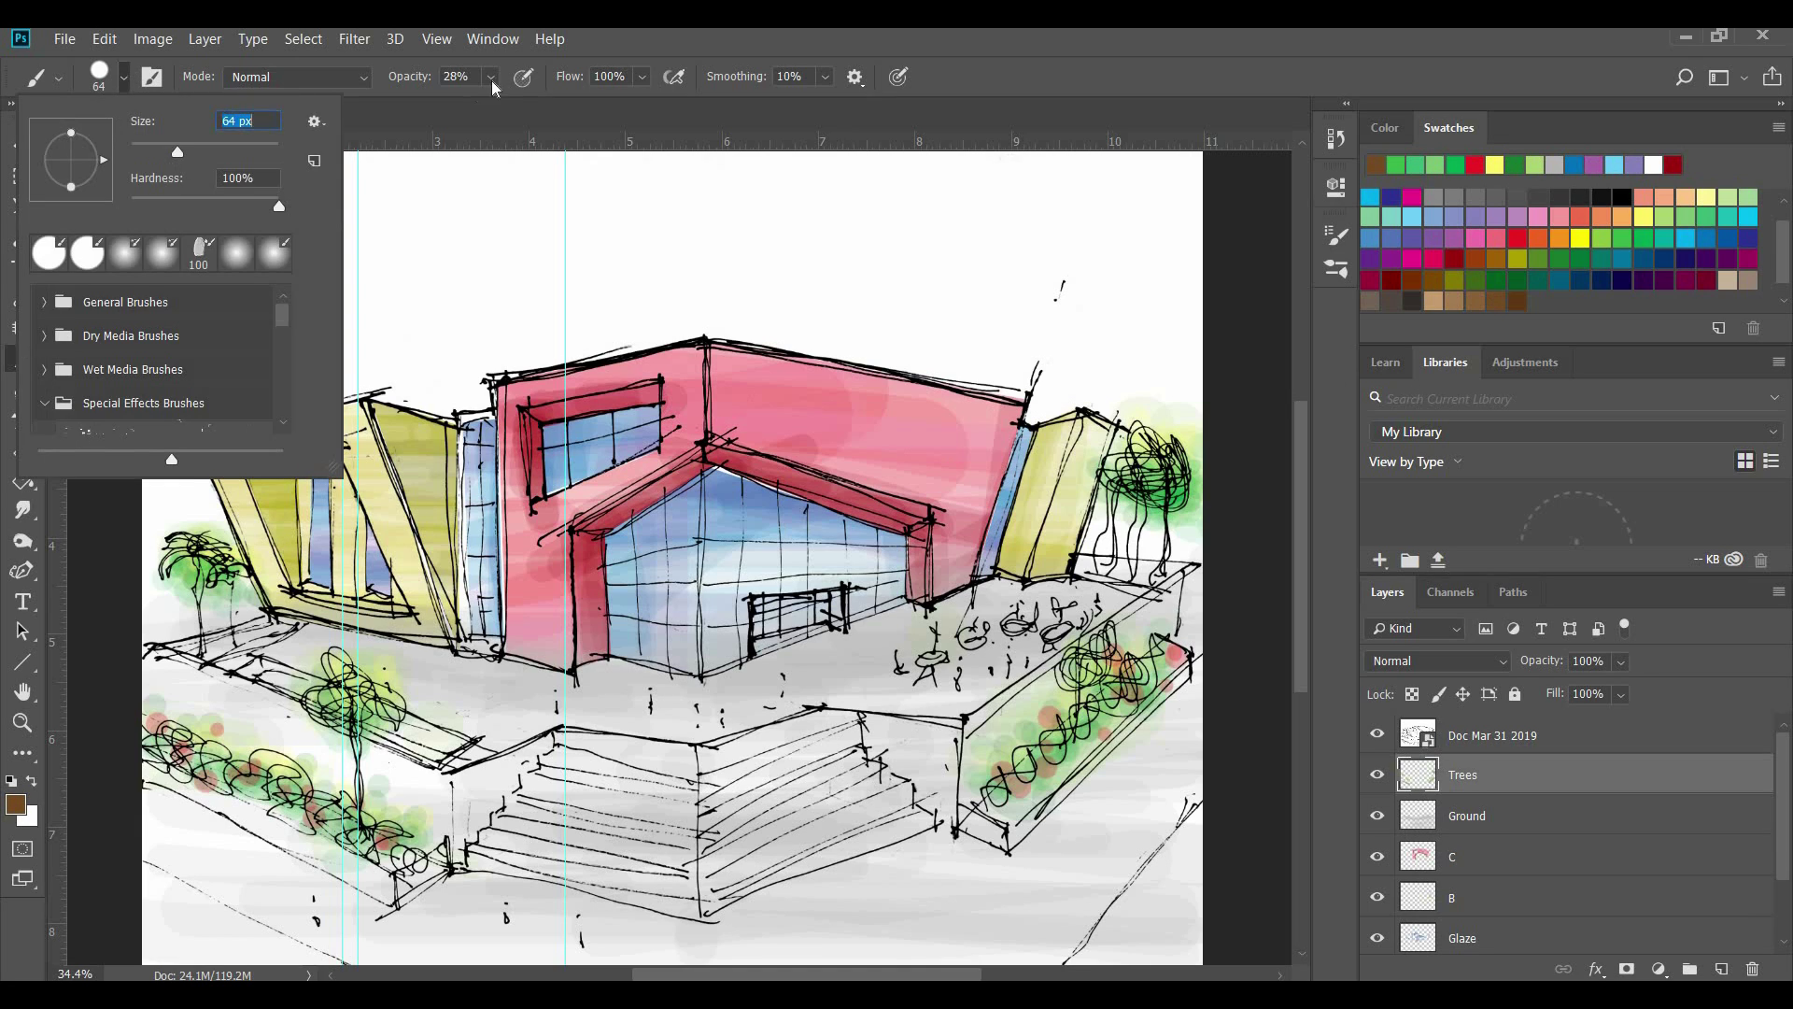
click(491, 78)
drag(483, 105, 474, 105)
mouse_move(192, 637)
mouse_down()
mouse_move(206, 579)
mouse_move(218, 596)
mouse_up()
drag(360, 809, 355, 725)
drag(331, 717, 331, 761)
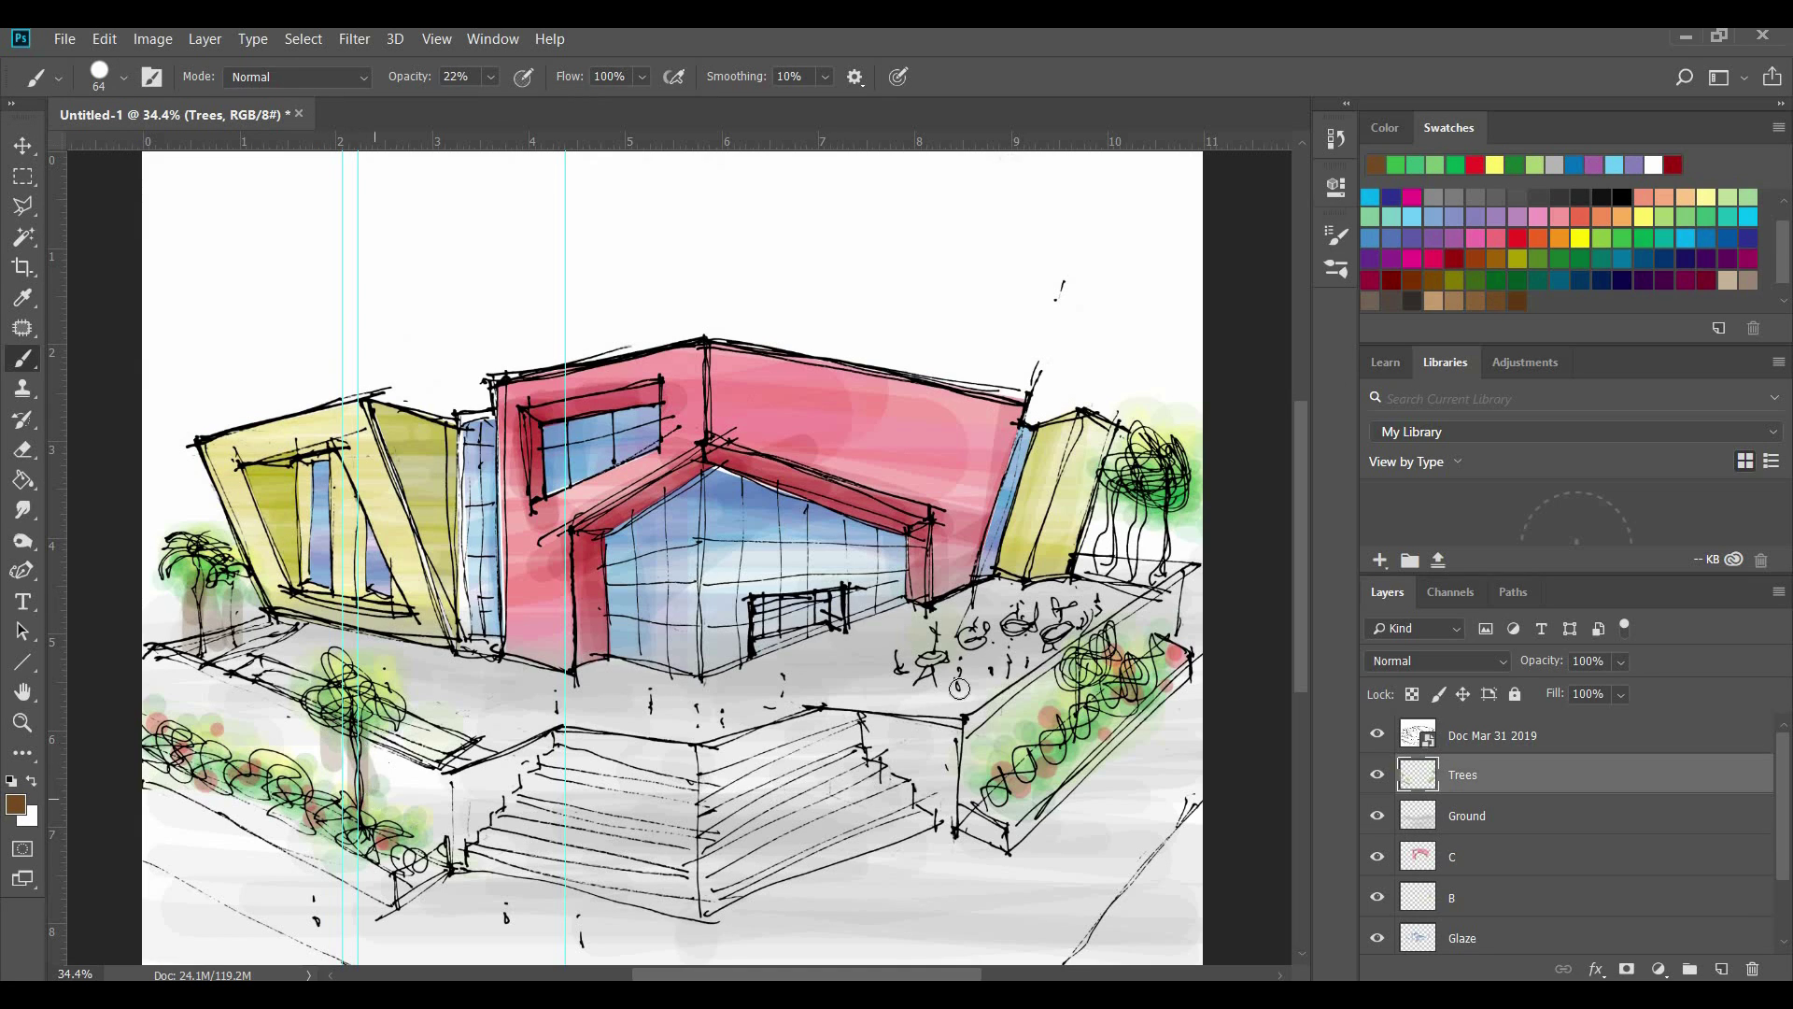
drag(1158, 571, 1155, 495)
drag(1126, 618, 1121, 491)
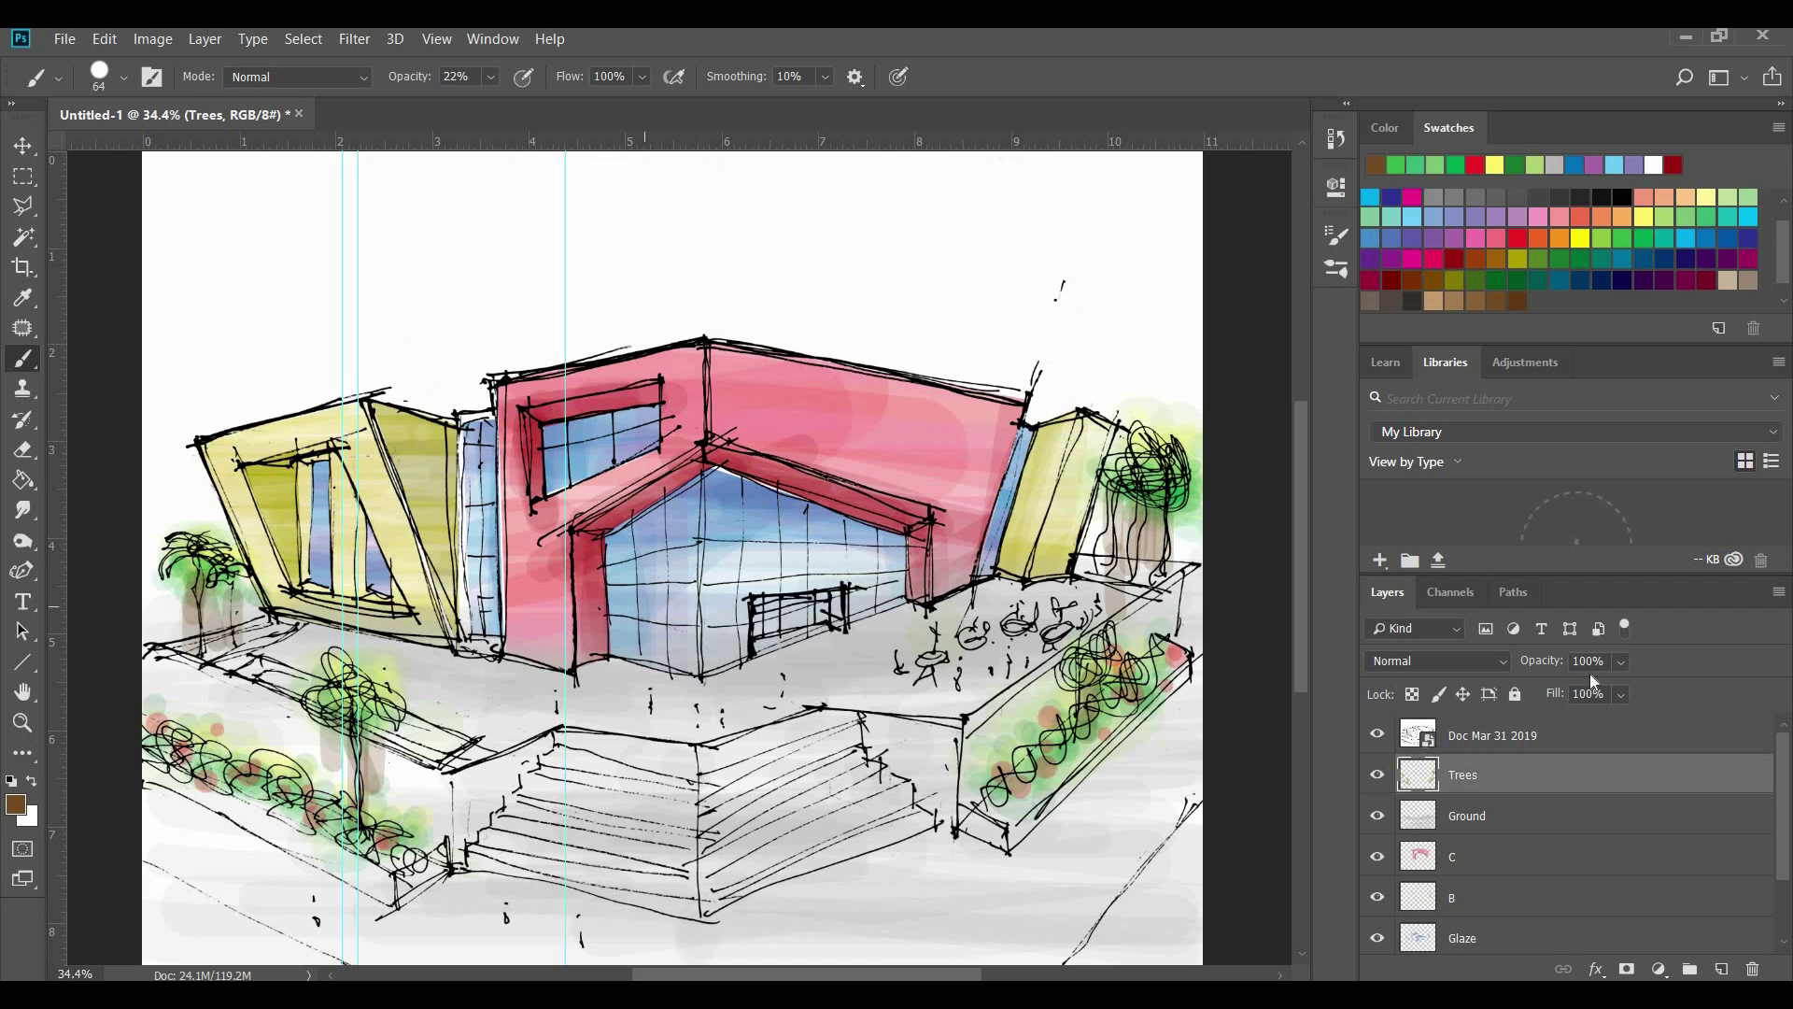
Add a new layer named Sky and move it below layer A, directly above the Background
click(1723, 970)
text(Sky)
key(Return)
drag(1466, 773, 1490, 910)
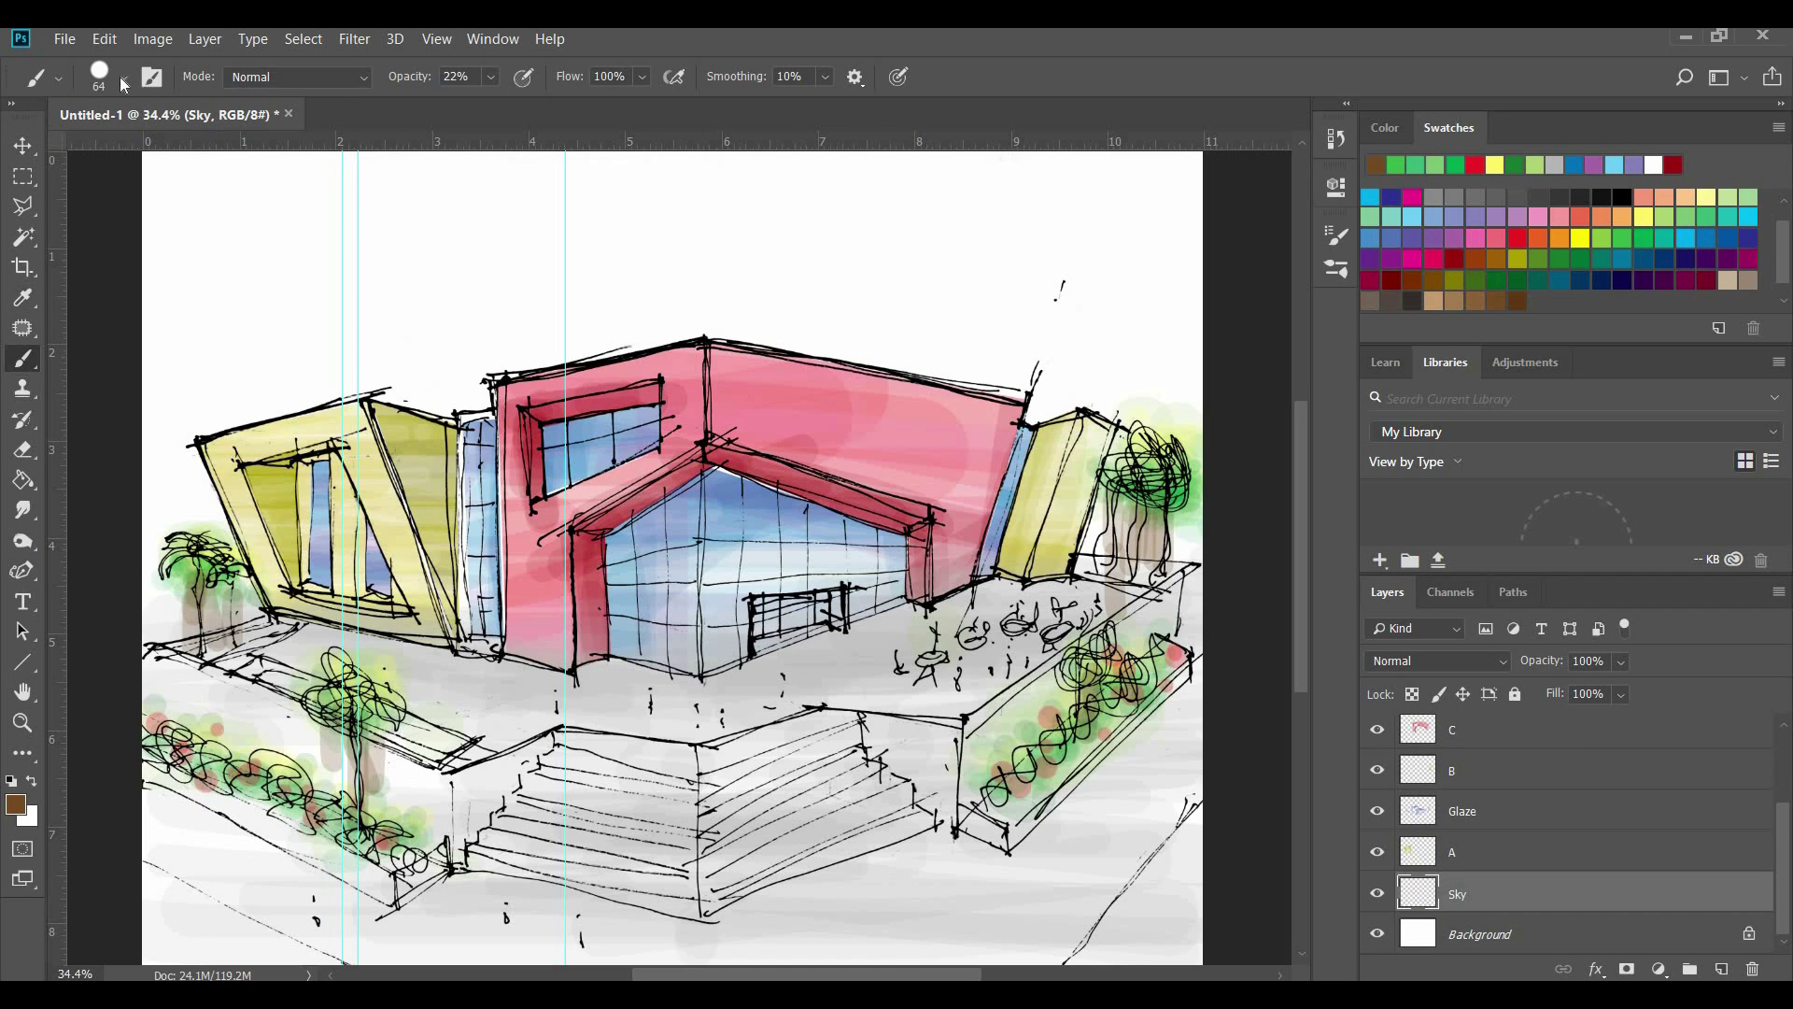
Paint blue strokes behind the building's roofline and both sides on the Sky layer with a 199 px brush
click(124, 84)
click(1706, 238)
mouse_move(280, 659)
mouse_down()
mouse_move(118, 633)
mouse_move(1233, 549)
mouse_move(1079, 549)
mouse_move(1172, 434)
mouse_move(740, 346)
mouse_move(574, 355)
mouse_move(154, 467)
mouse_up()
drag(928, 394, 1065, 371)
drag(1313, 427, 1095, 428)
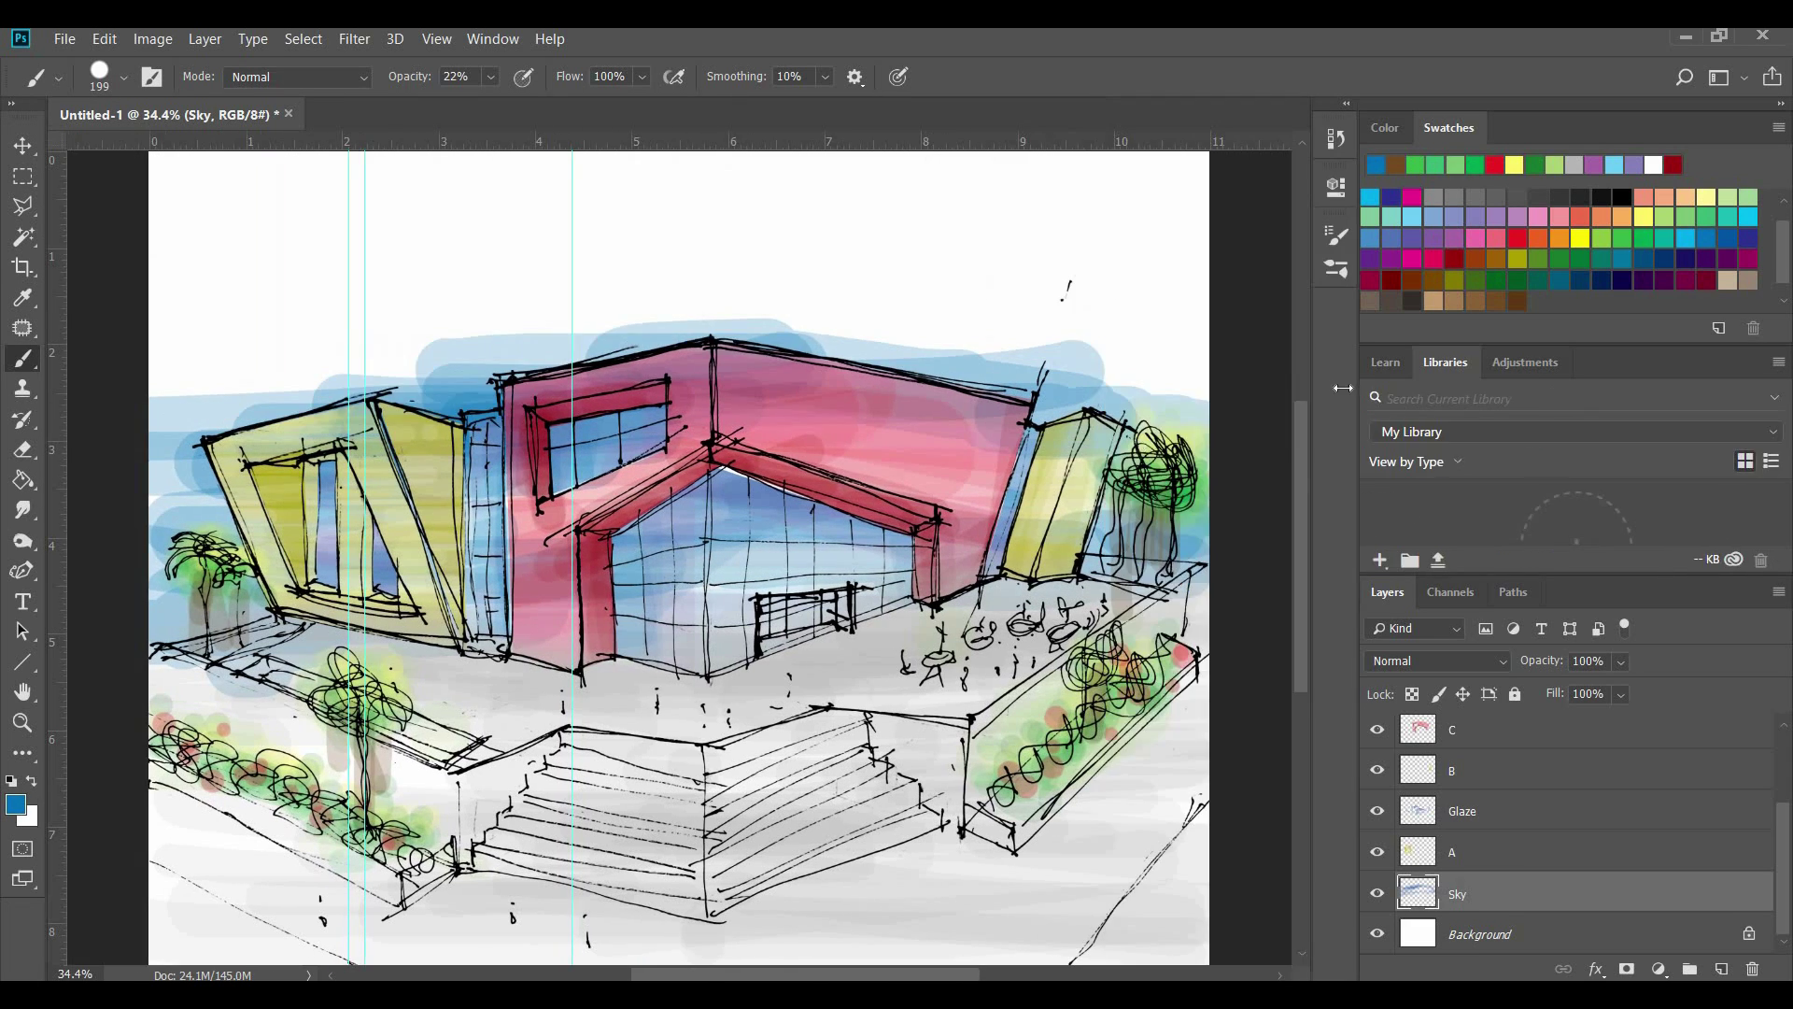
Lower the brush opacity to 13% and sweep wide blue strokes across the sky above the roofline
click(490, 77)
drag(491, 103, 481, 104)
drag(1166, 355, 384, 342)
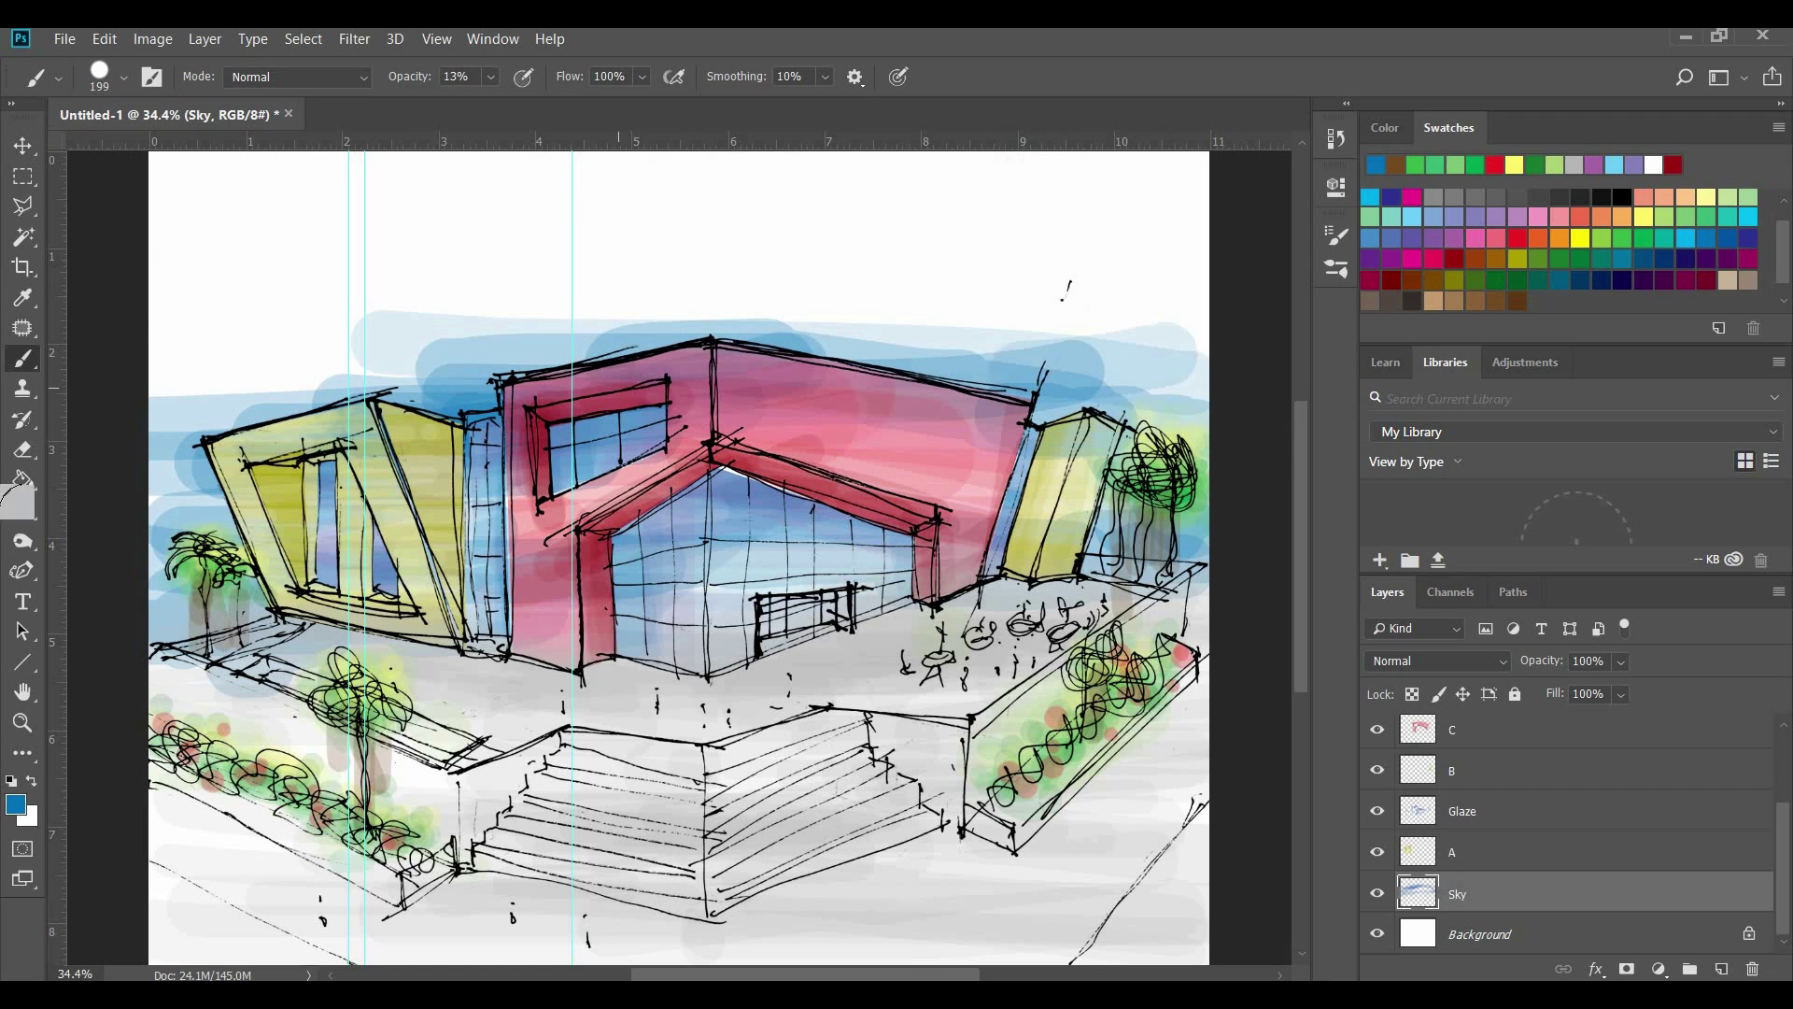
drag(117, 439, 534, 353)
drag(976, 373, 117, 357)
drag(117, 476, 271, 458)
drag(1210, 391, 369, 374)
drag(1210, 381, 693, 340)
Layer wide cyan strokes across the full width of the sky, extending them higher above the roof
click(1748, 217)
drag(1201, 556, 47, 518)
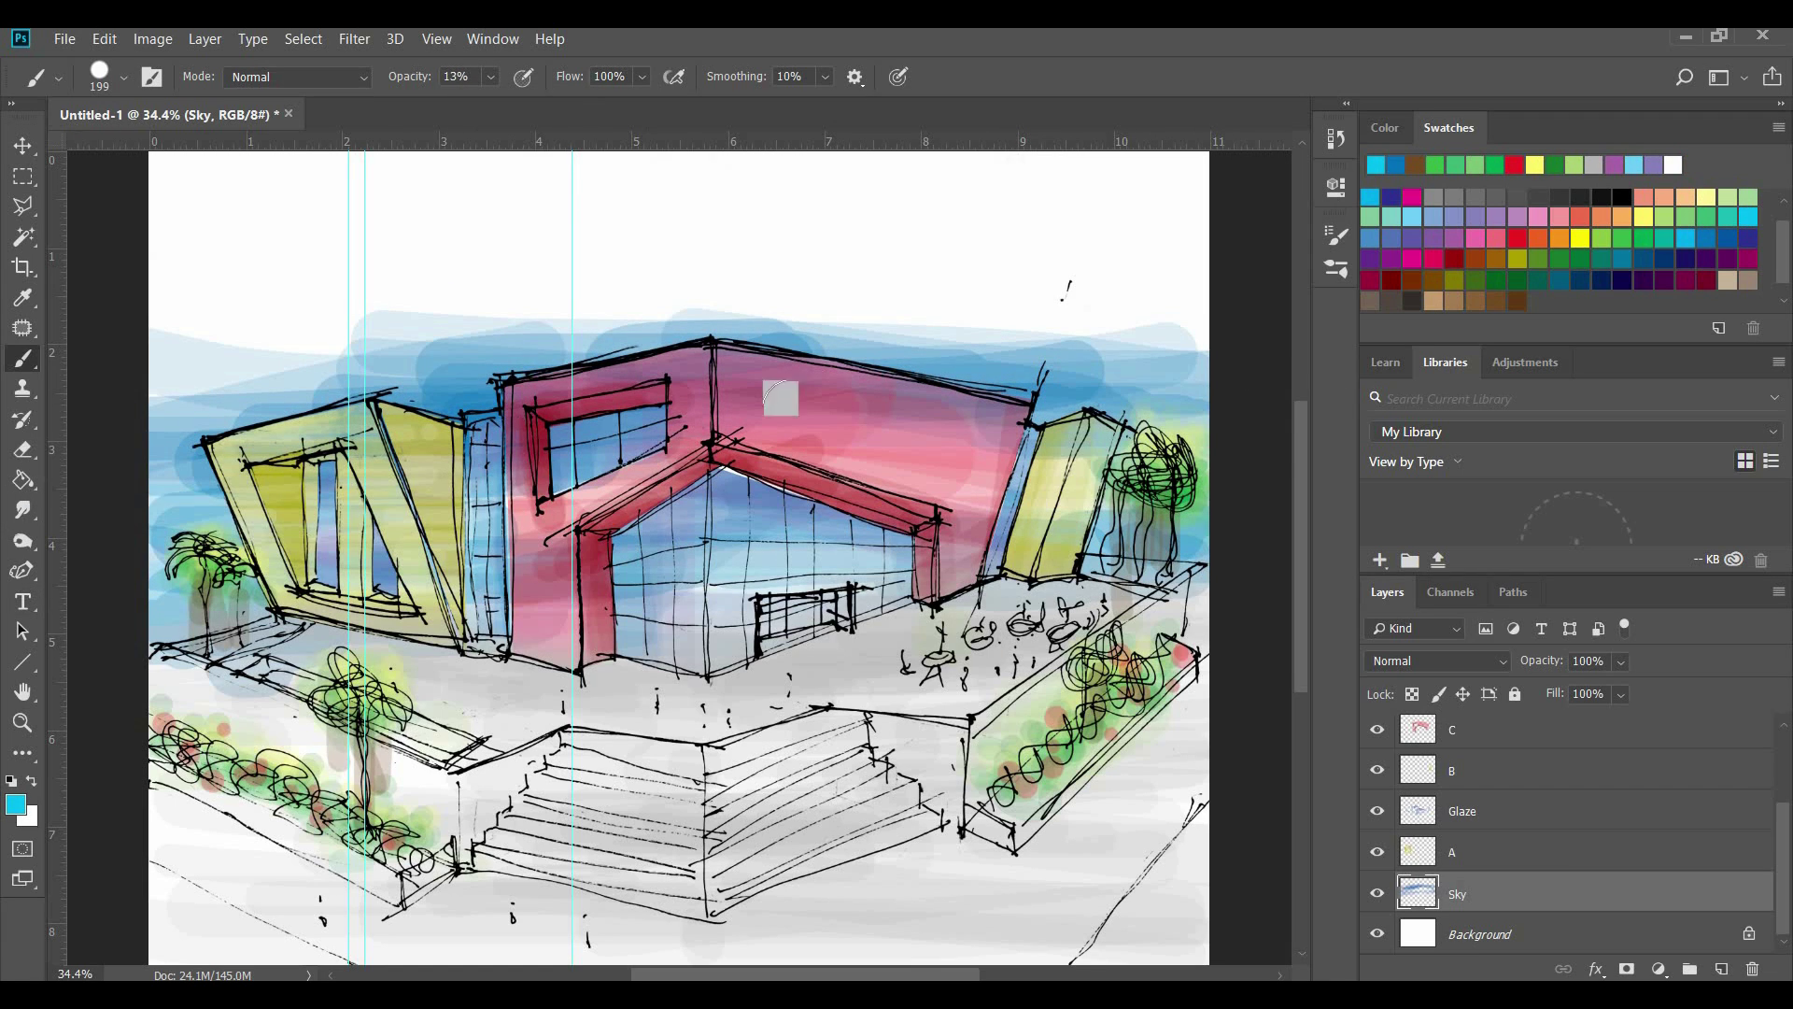
mouse_move(781, 398)
mouse_down()
mouse_move(812, 332)
mouse_move(1233, 360)
mouse_up()
drag(1126, 321, 540, 320)
drag(93, 353, 1233, 318)
drag(103, 322, 1242, 304)
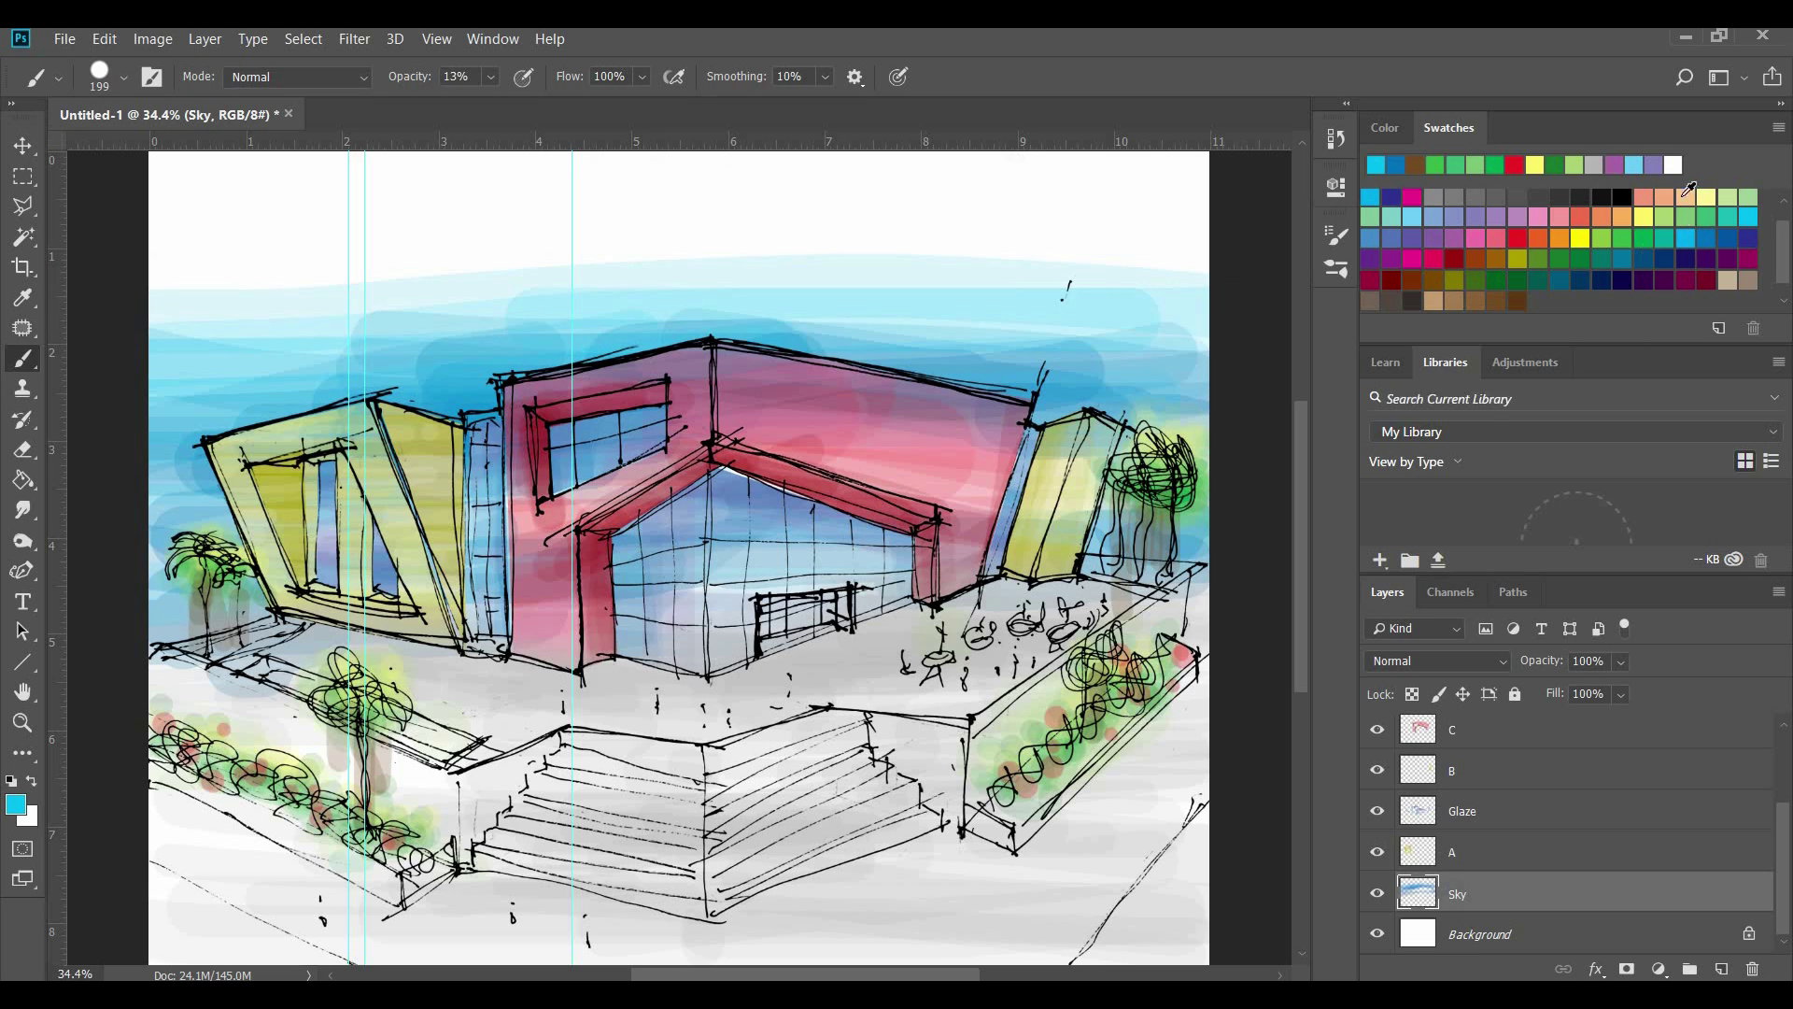
Add light blue and purple strokes across the sky bands
click(1633, 165)
drag(59, 425, 1224, 383)
click(1633, 166)
mouse_move(60, 350)
mouse_down()
mouse_move(1223, 346)
mouse_move(1224, 375)
mouse_up()
Sweep purple strokes across the lower sky near the horizon, behind the palm and the right tree
click(23, 602)
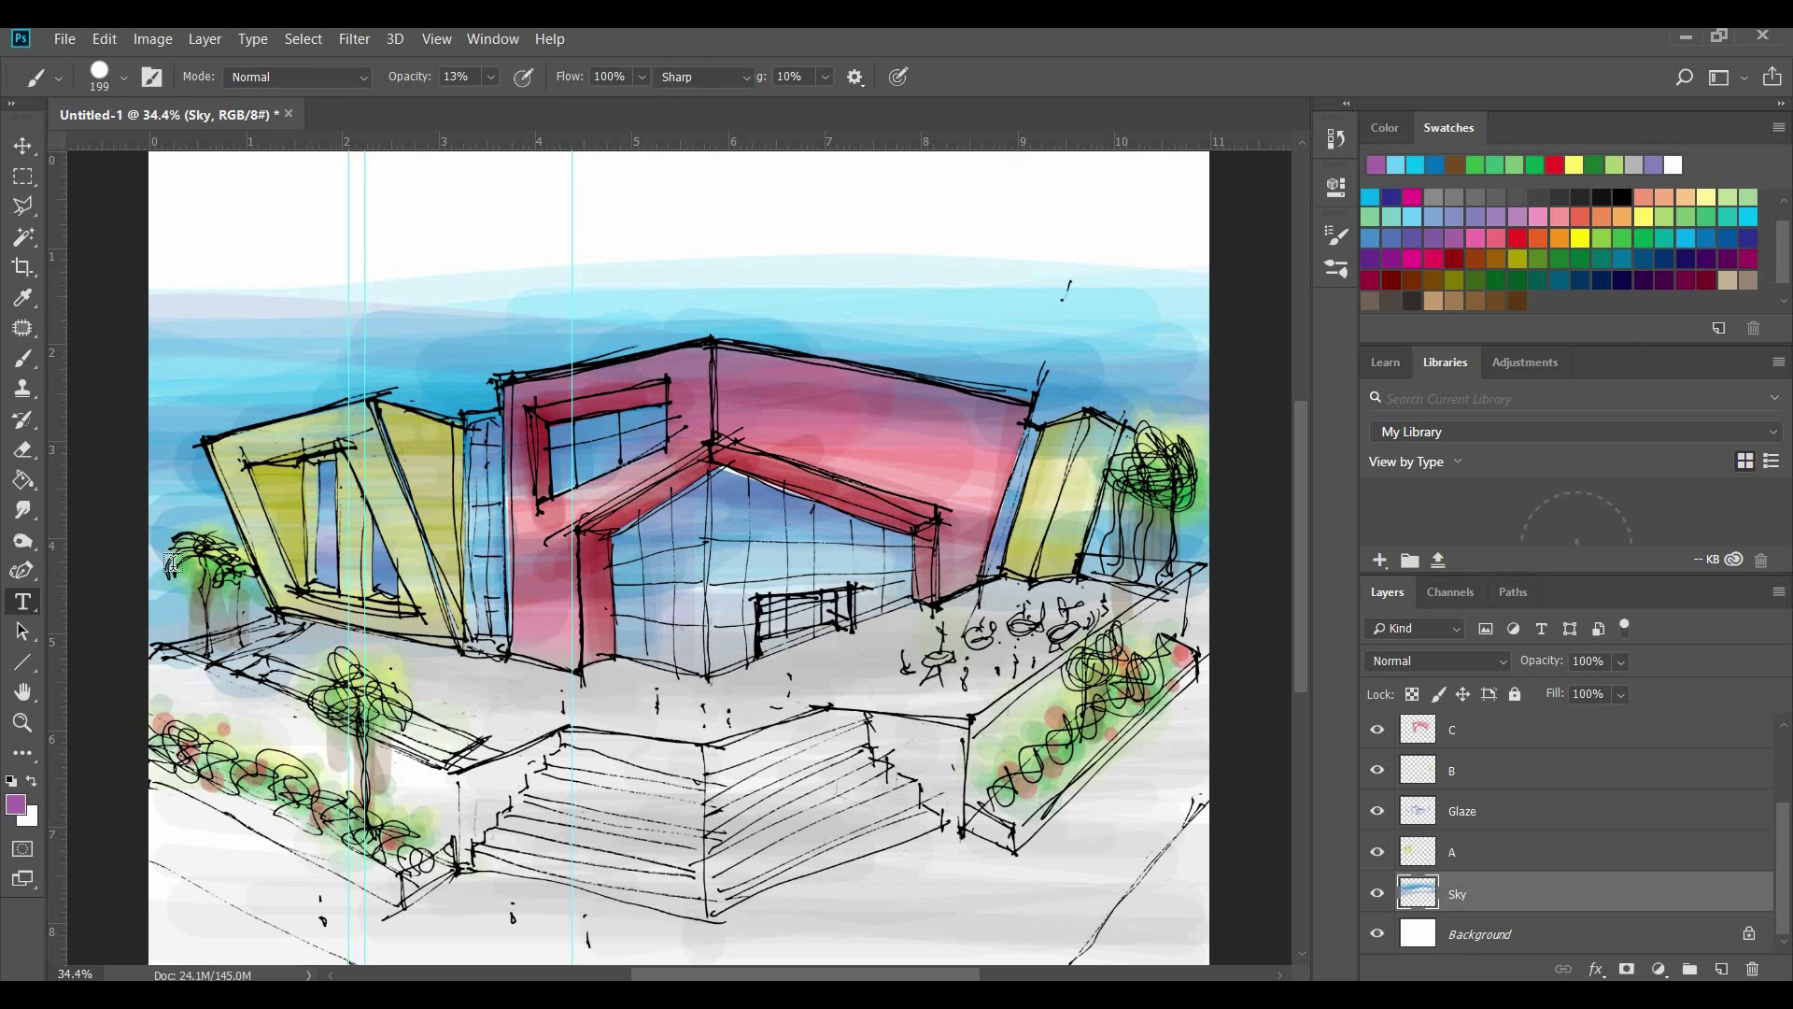
key(b)
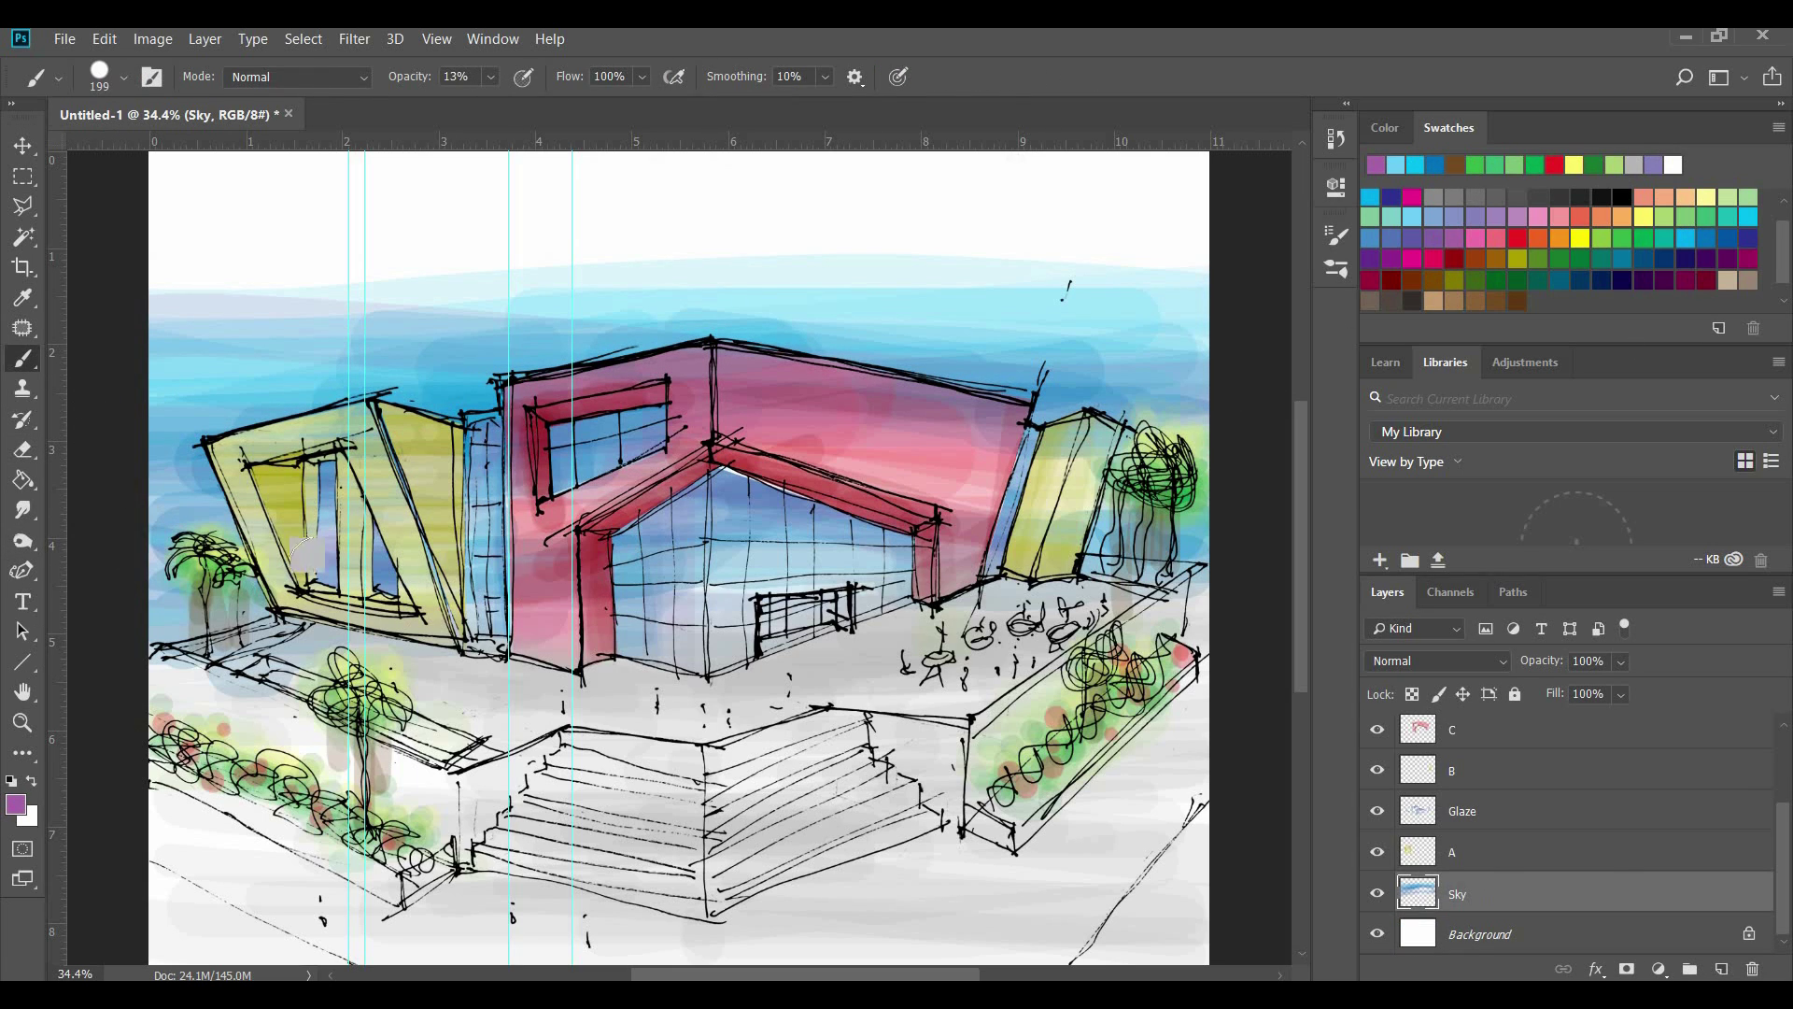
right_click(613, 544)
click(1224, 568)
scroll(1289, 569, up, 1)
mouse_move(1239, 619)
mouse_down()
mouse_move(161, 658)
mouse_move(104, 592)
mouse_up()
scroll(1513, 806, up, 3)
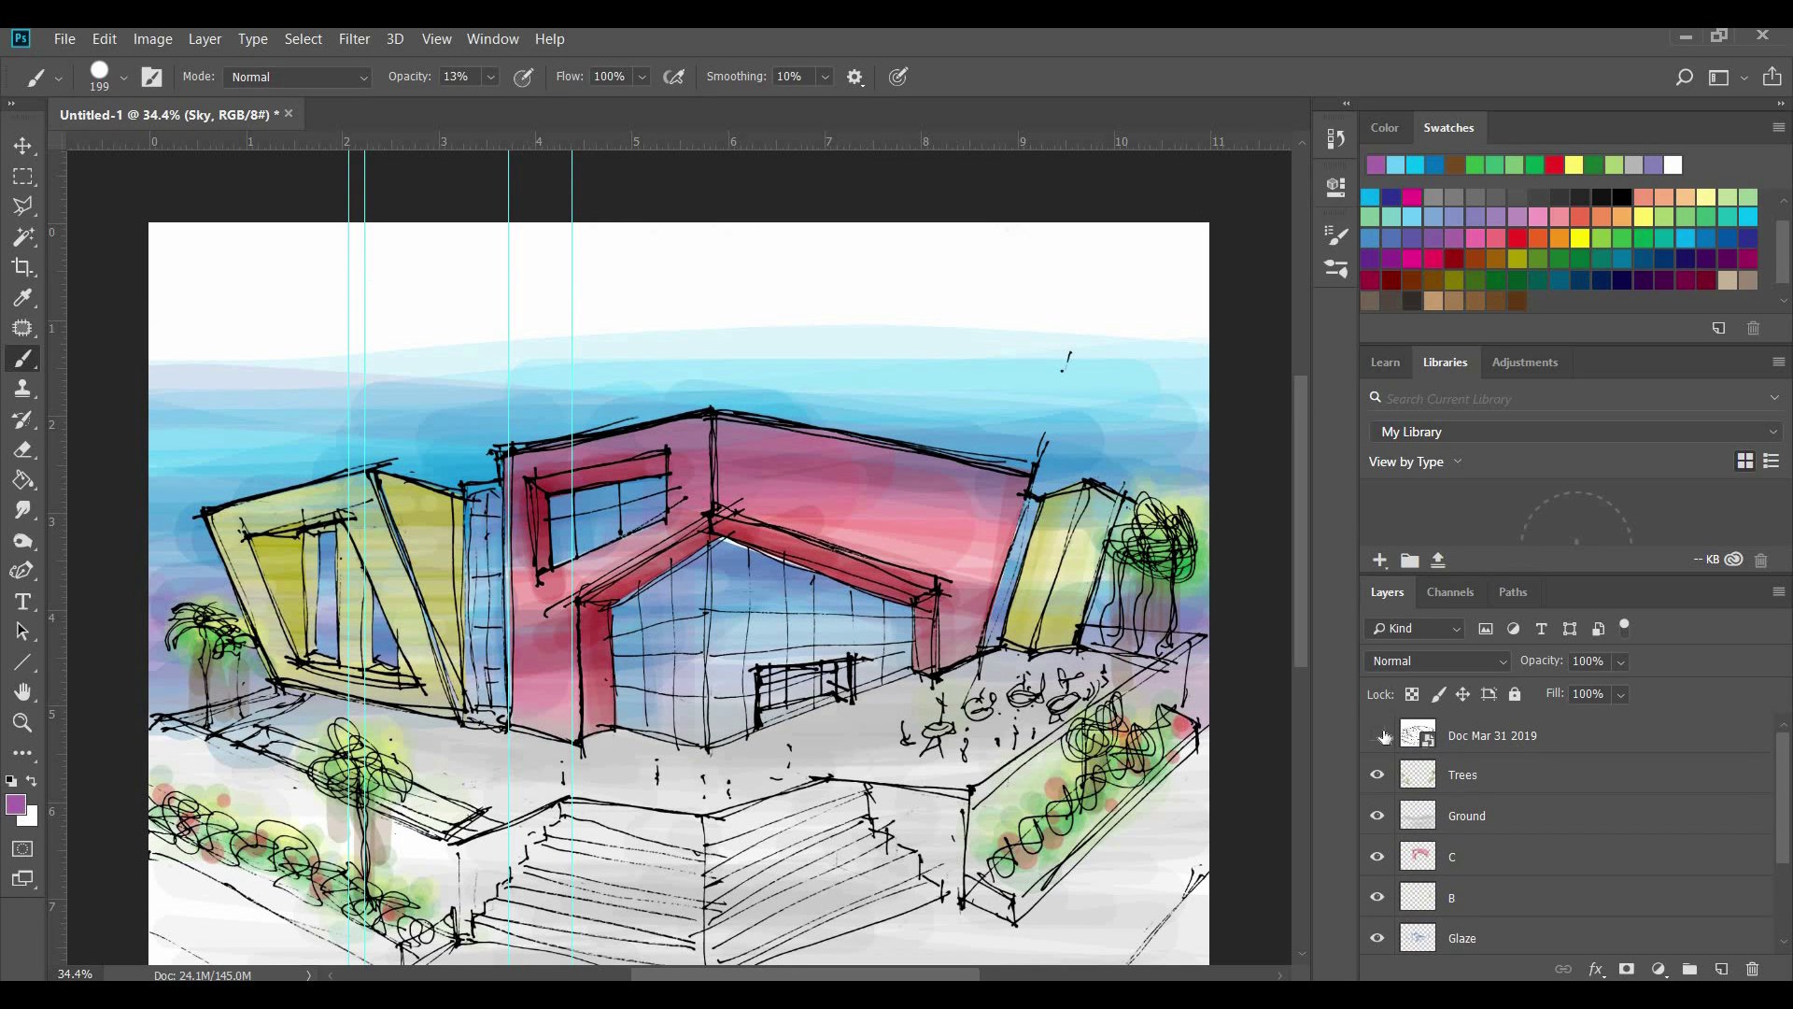
Toggle the visibility of the Doc Mar 31 2019 and Ground layers to check their contribution to the painting
click(1378, 734)
scroll(1063, 473, down, 2)
click(1378, 734)
click(1378, 815)
click(1378, 815)
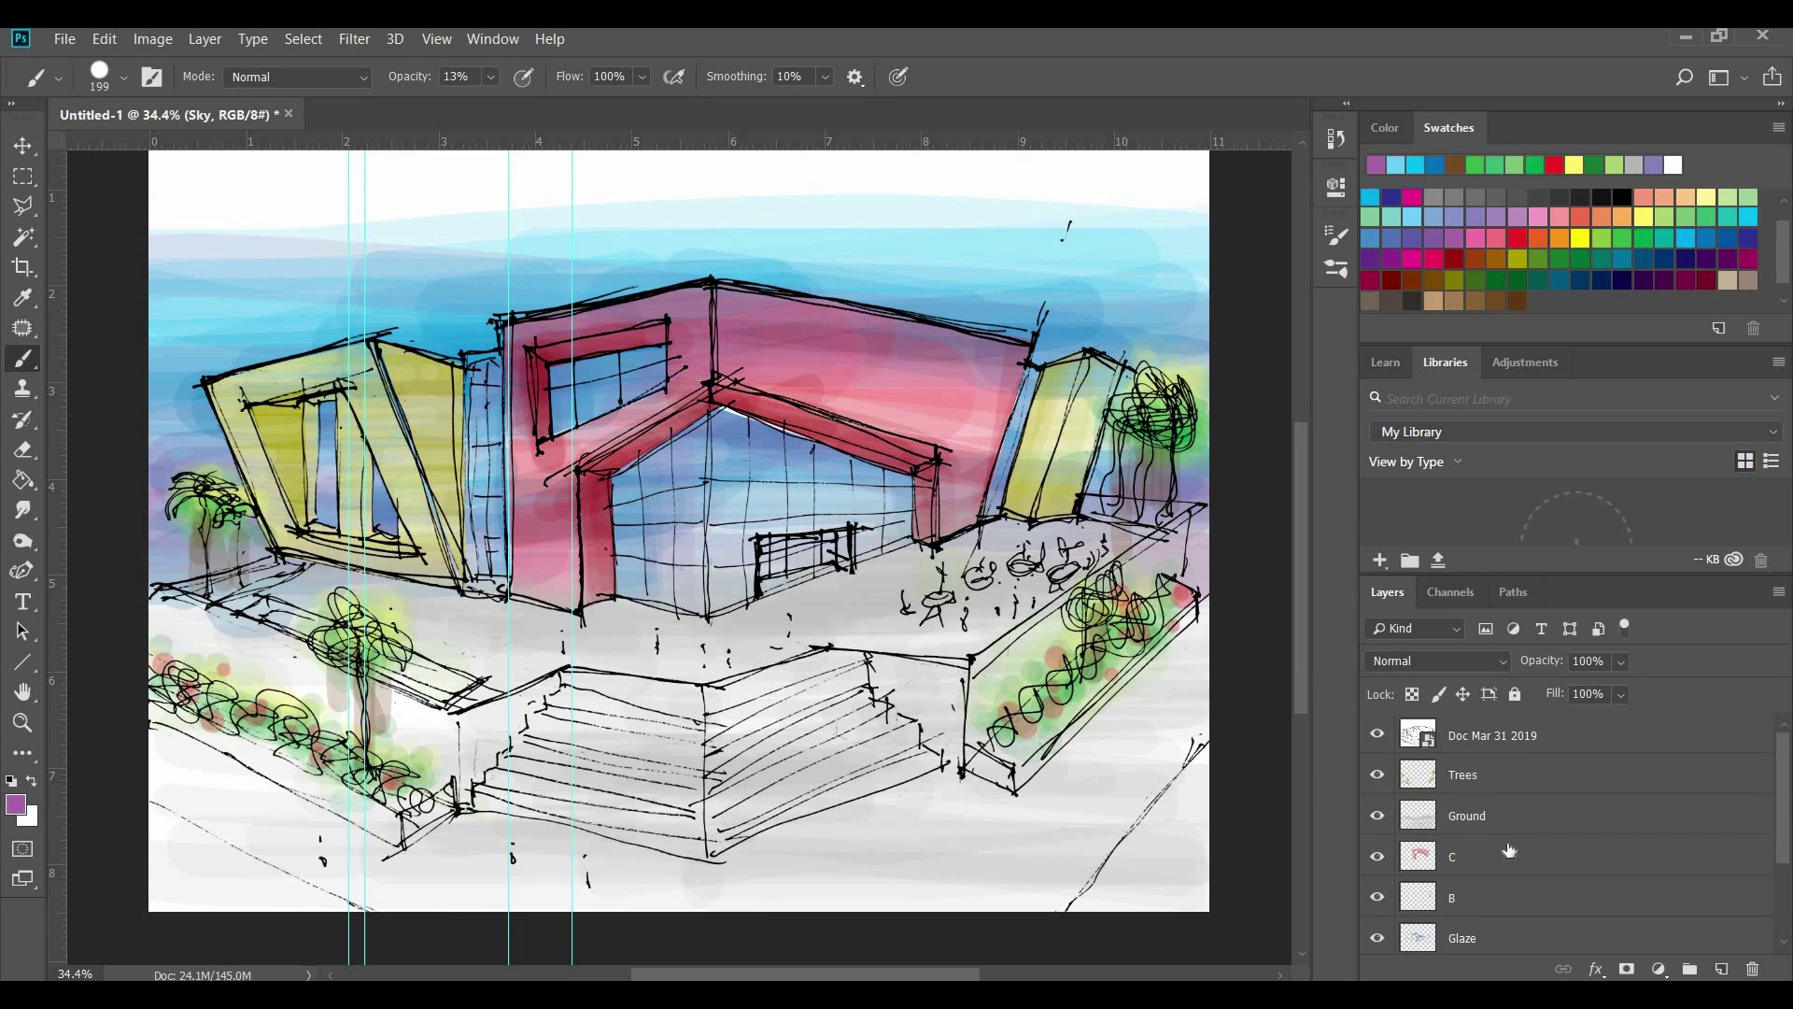
scroll(1473, 808, down, 1)
scroll(1444, 762, up, 1)
Outline the building and the ground with a polygonal selection, delete the Sky layer's paint inside it, and clear the selection
click(1457, 738)
key(l)
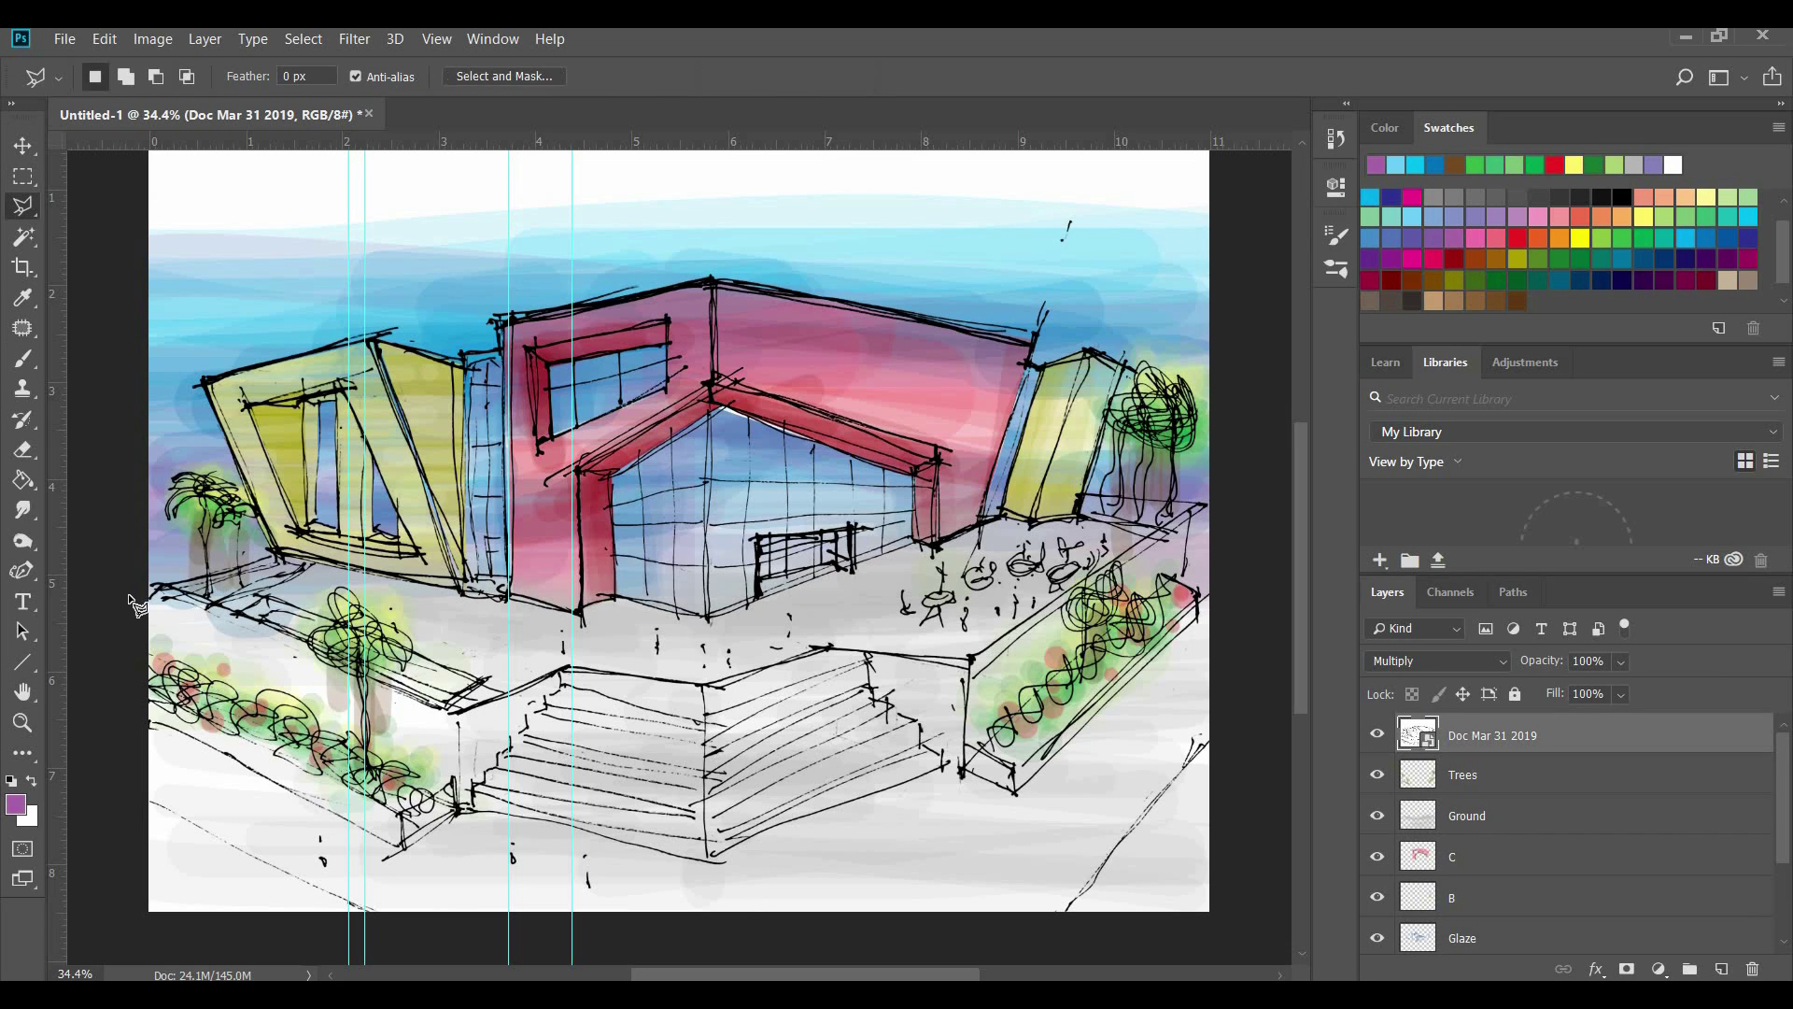
click(199, 379)
click(369, 336)
click(465, 361)
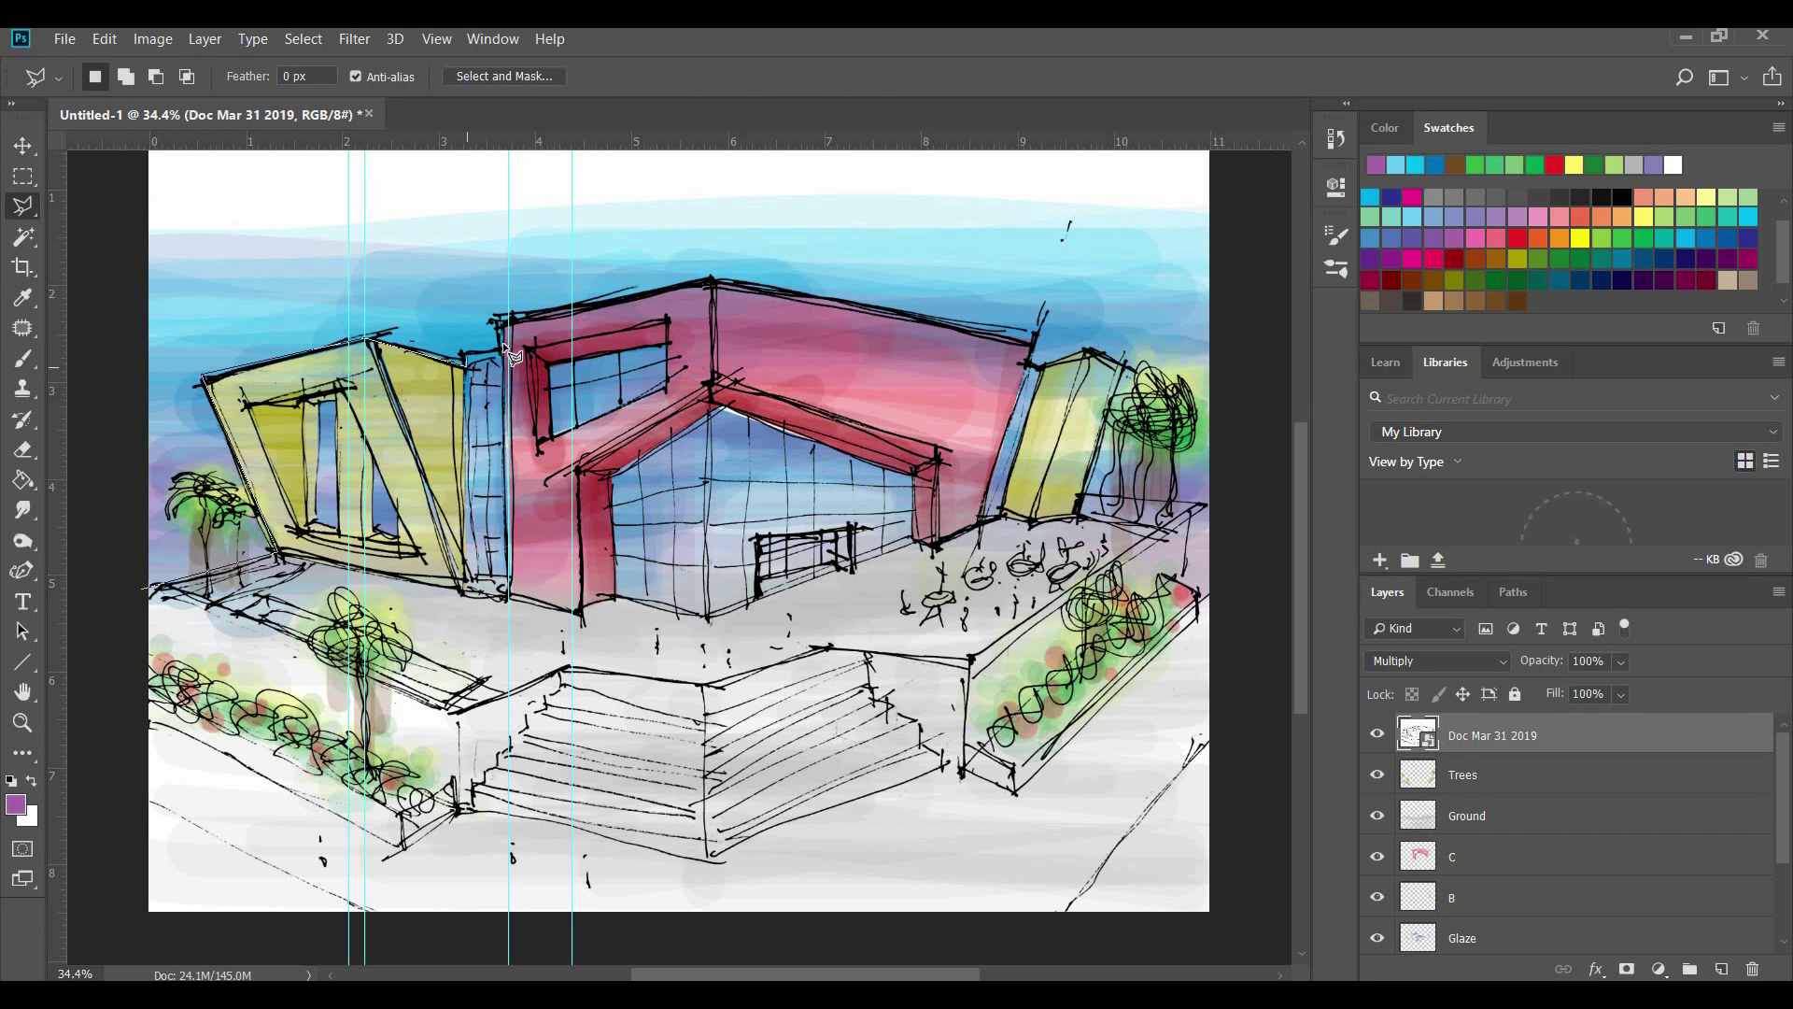
click(713, 283)
click(1124, 362)
click(1082, 496)
click(1205, 505)
click(1190, 516)
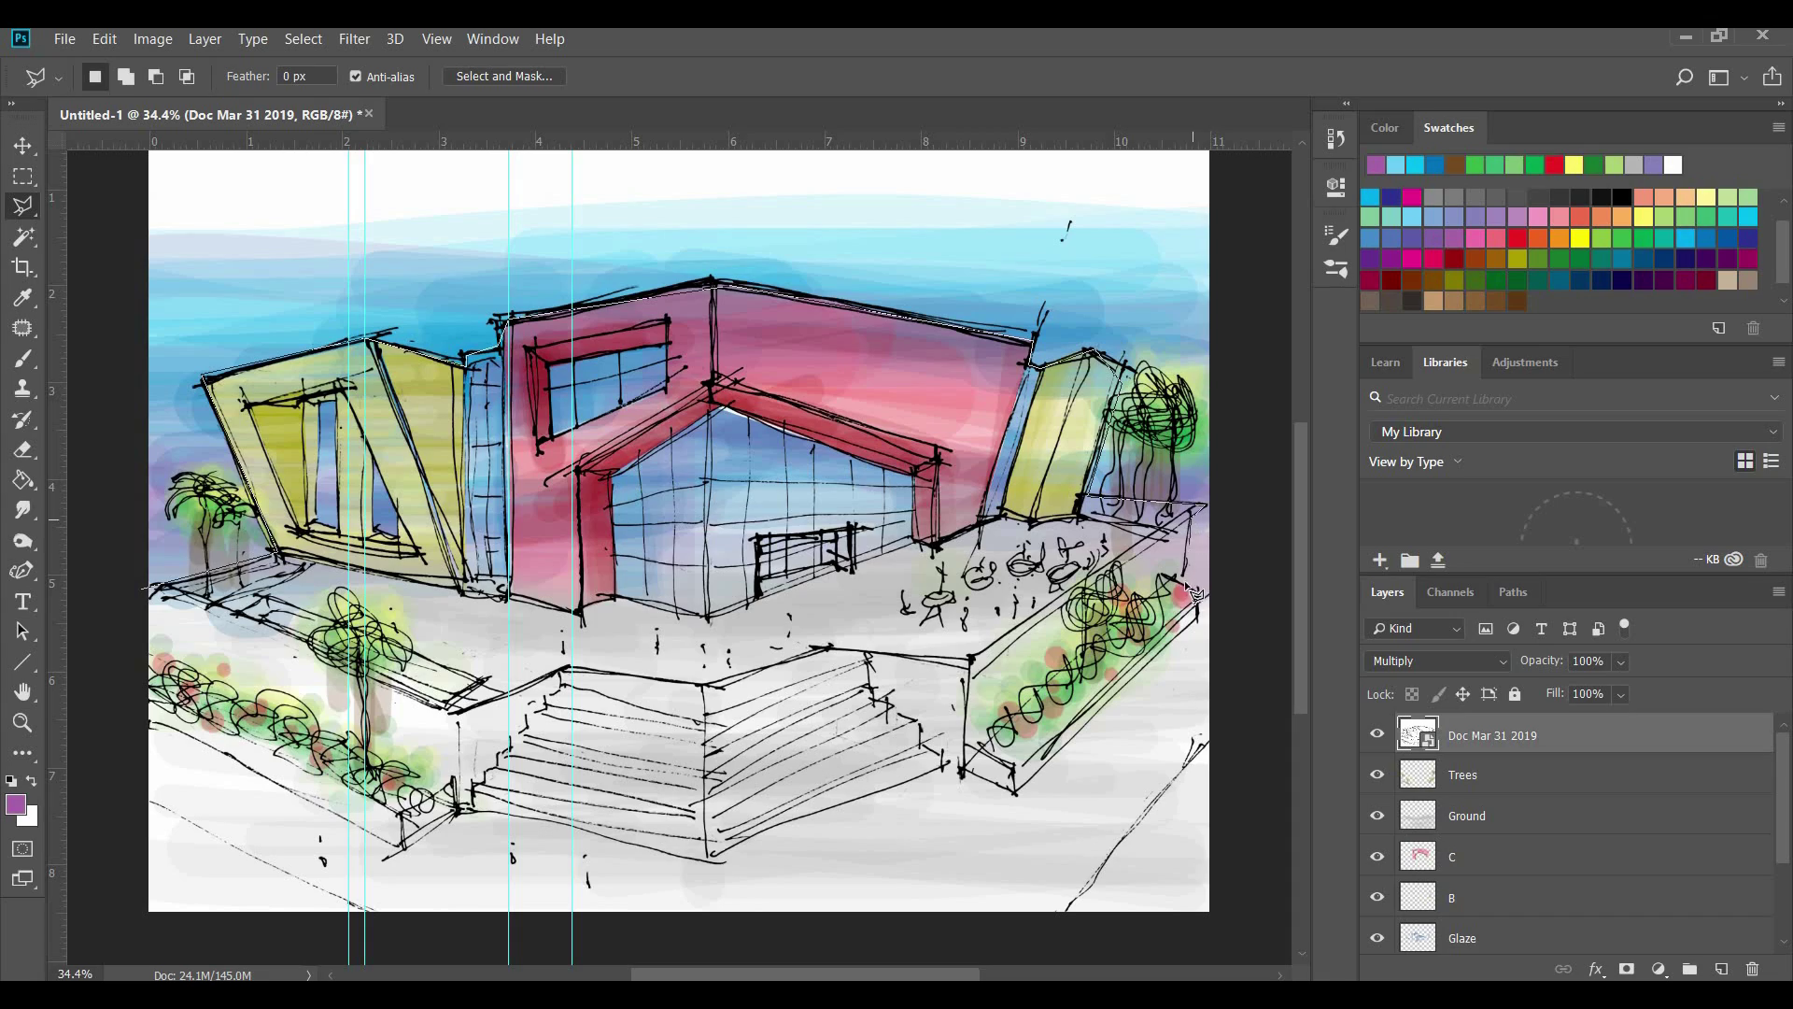
click(1186, 582)
click(1201, 598)
click(1291, 618)
click(1158, 973)
click(89, 911)
click(96, 507)
click(155, 515)
scroll(1517, 921, down, 3)
click(1474, 906)
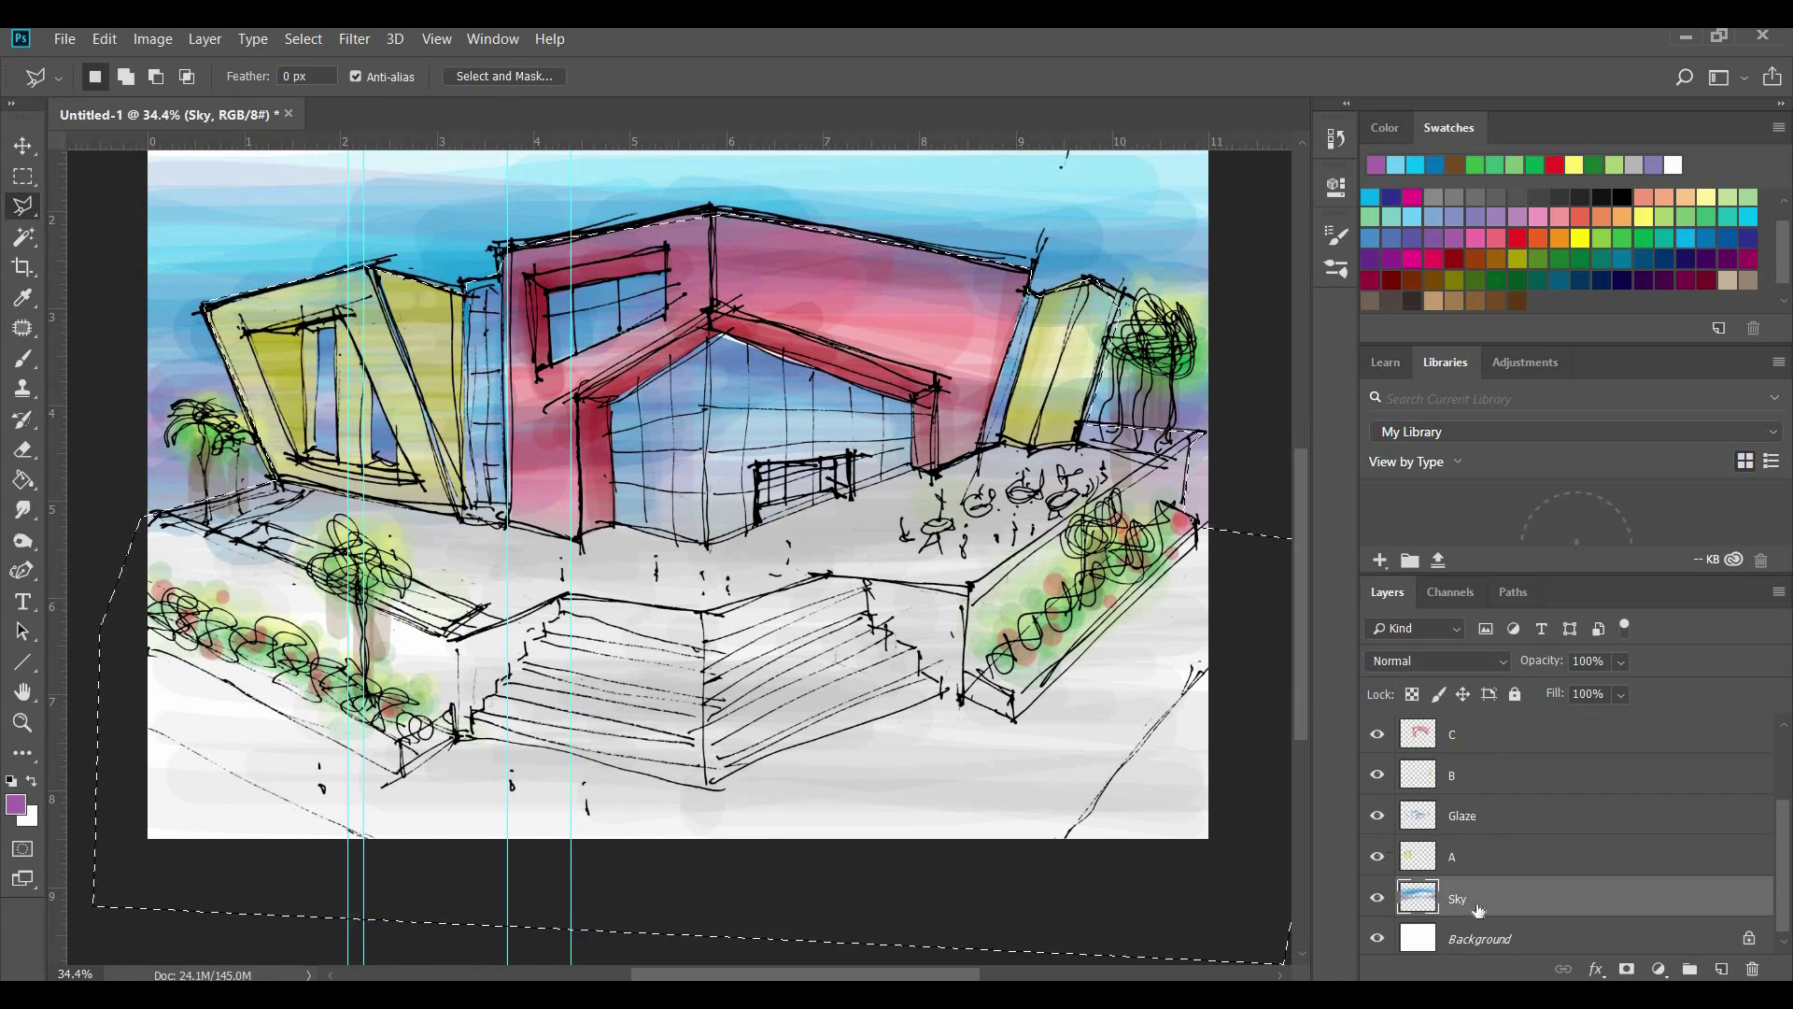
key(Delete)
key(ctrl+d)
Lower the Sky layer's opacity to 40%
scroll(732, 653, up, 3)
click(1622, 661)
drag(1651, 689, 1580, 691)
scroll(359, 826, up, 1)
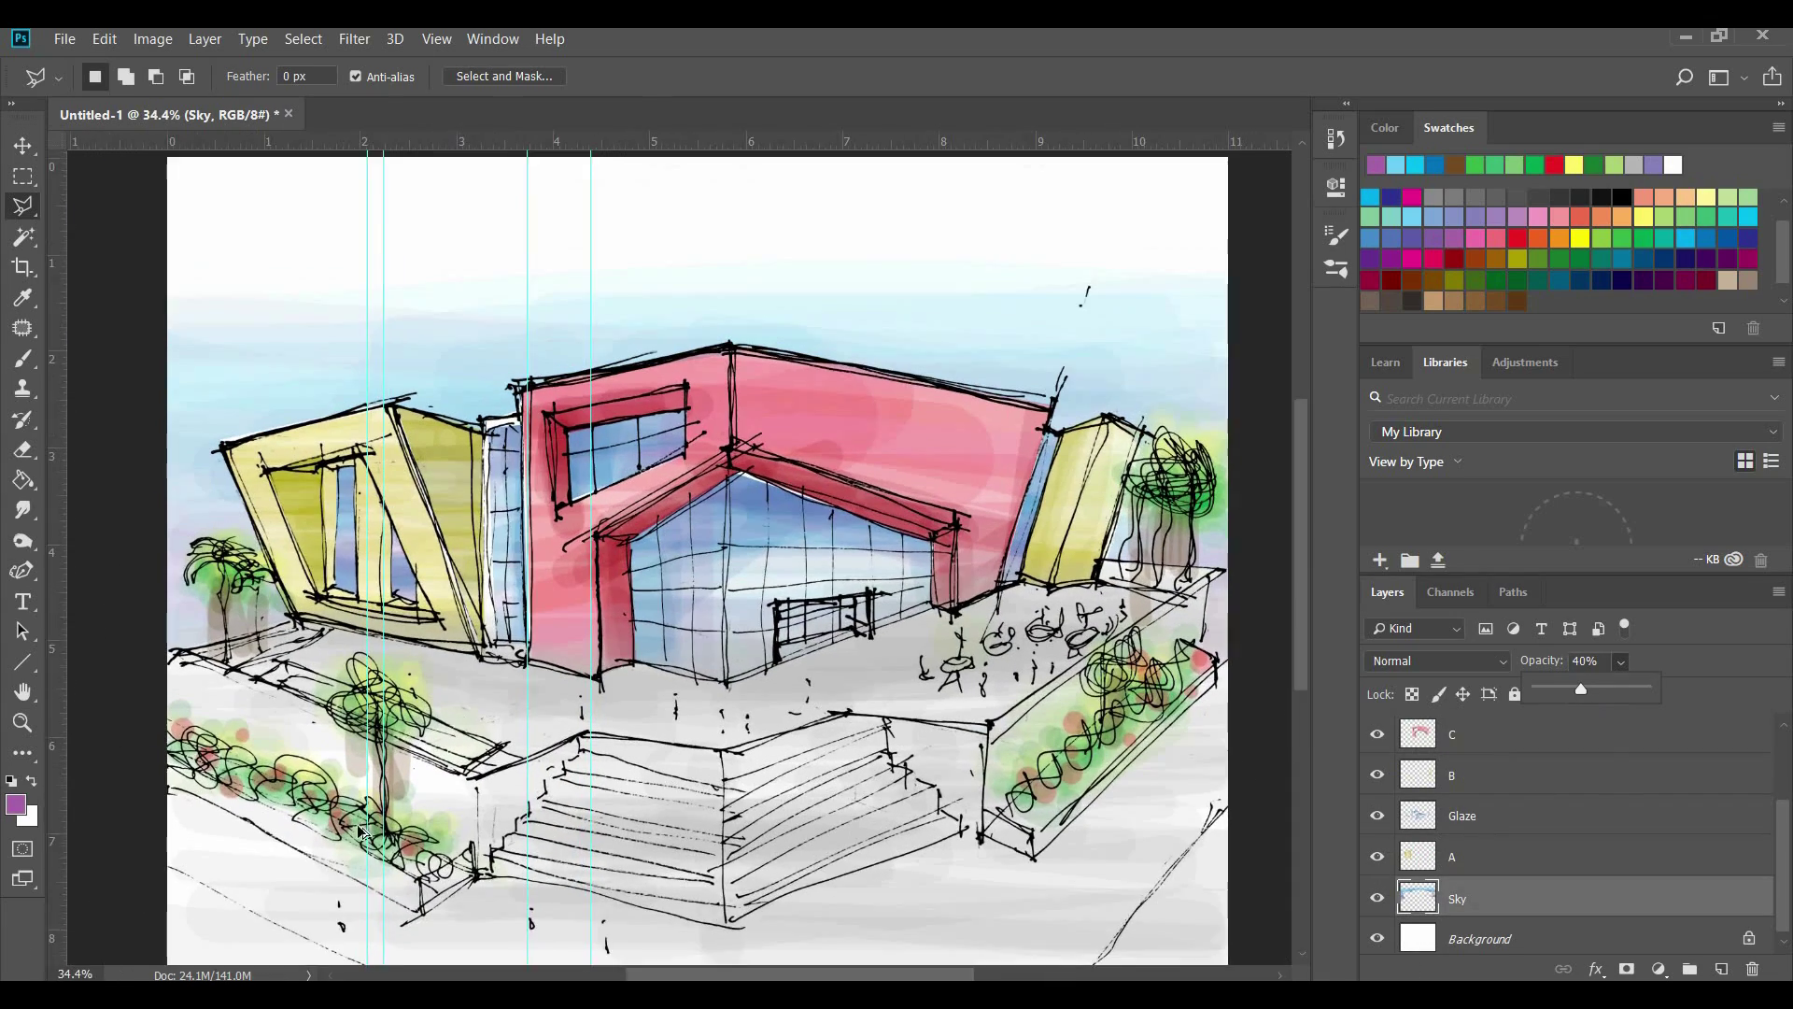
scroll(738, 943, down, 1)
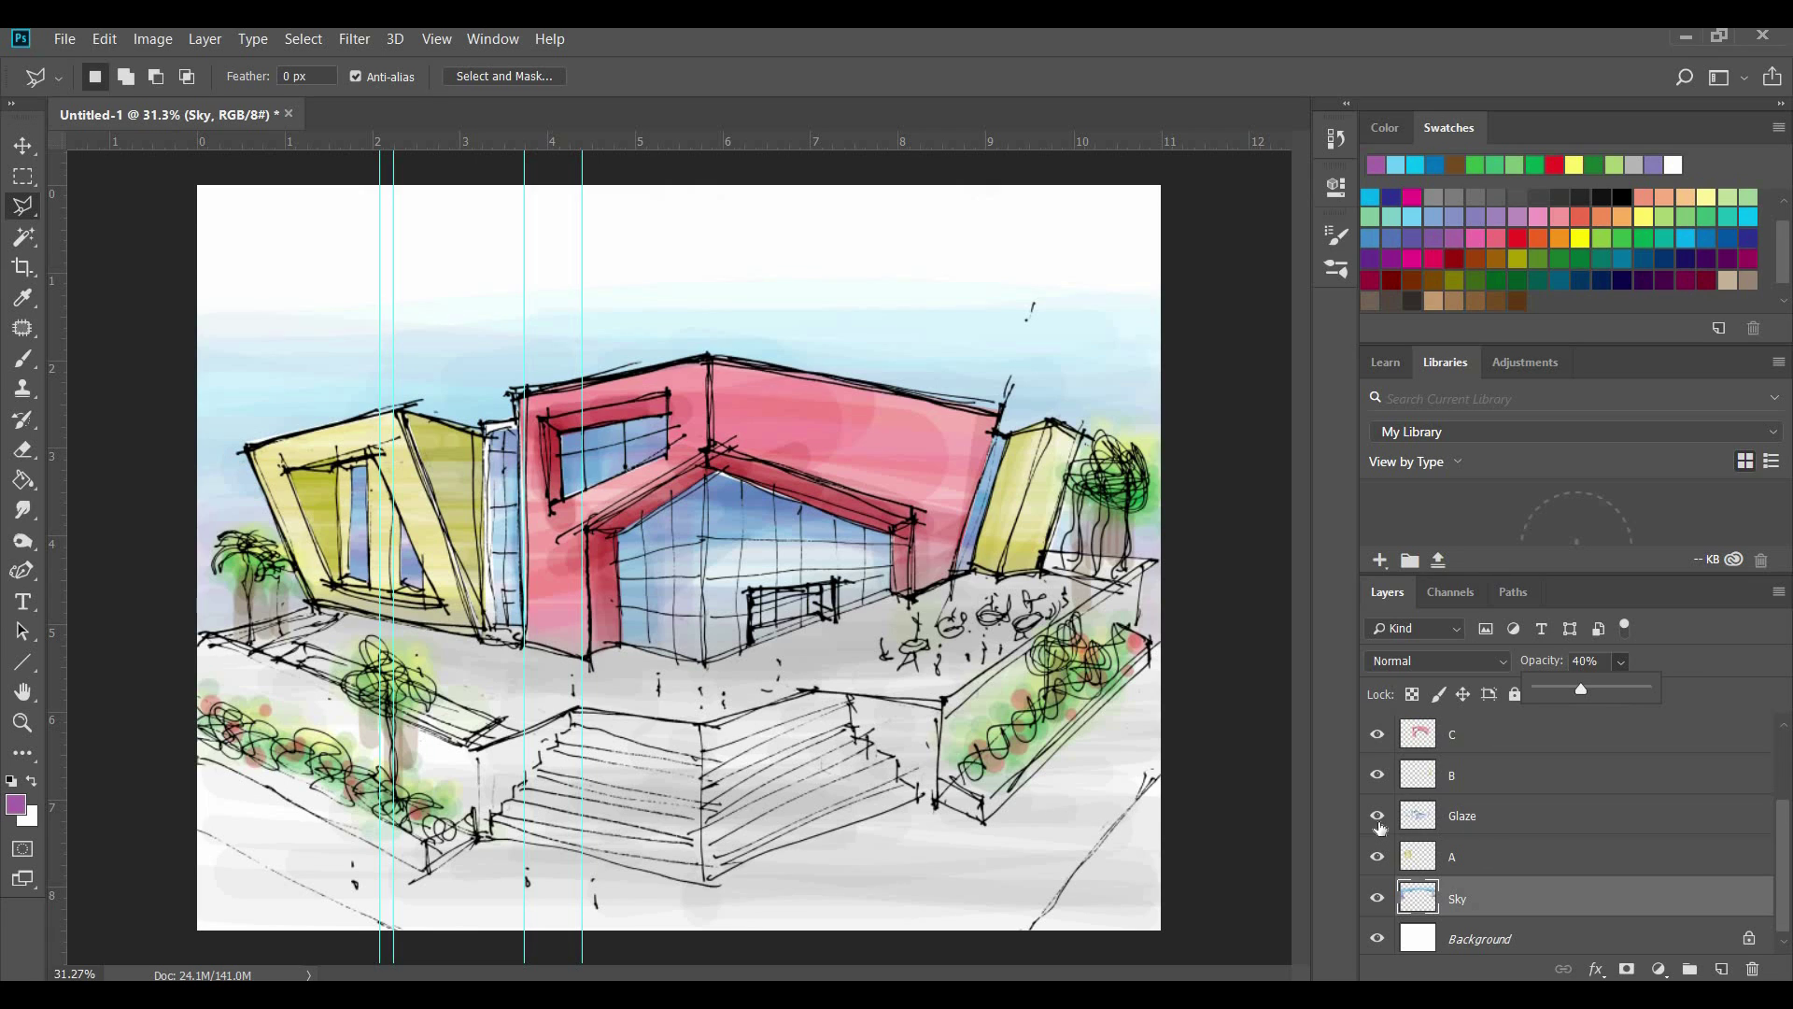
Switch the Ground layer off and on to compare the rendering with and without it
scroll(1380, 826, up, 3)
click(1377, 816)
click(1376, 816)
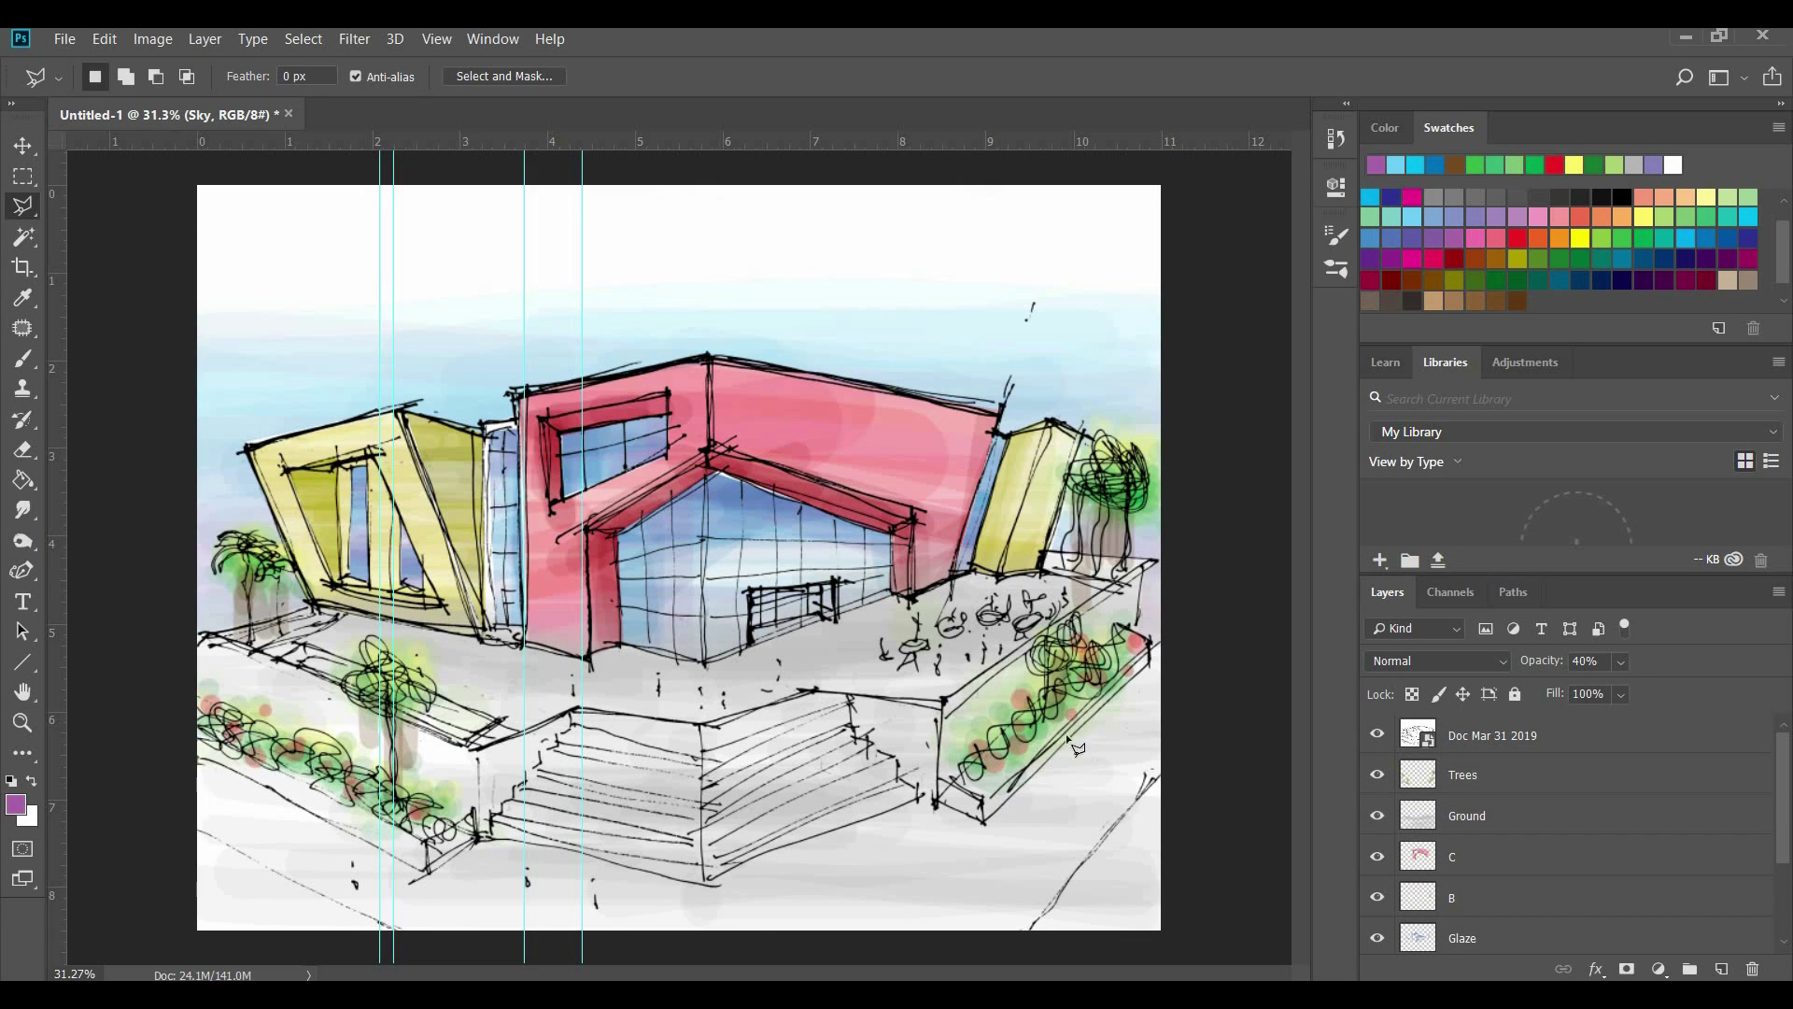
Delete the Ground layer's grey paint outside the road line in the lower-right corner of the sketch using a polygonal selection
click(1455, 822)
click(1171, 773)
click(1001, 954)
click(1192, 942)
click(1212, 826)
click(1171, 773)
key(Delete)
Outline the lower-left corner beyond the road line, delete the Ground layer's paint there, and clear the selection
click(181, 827)
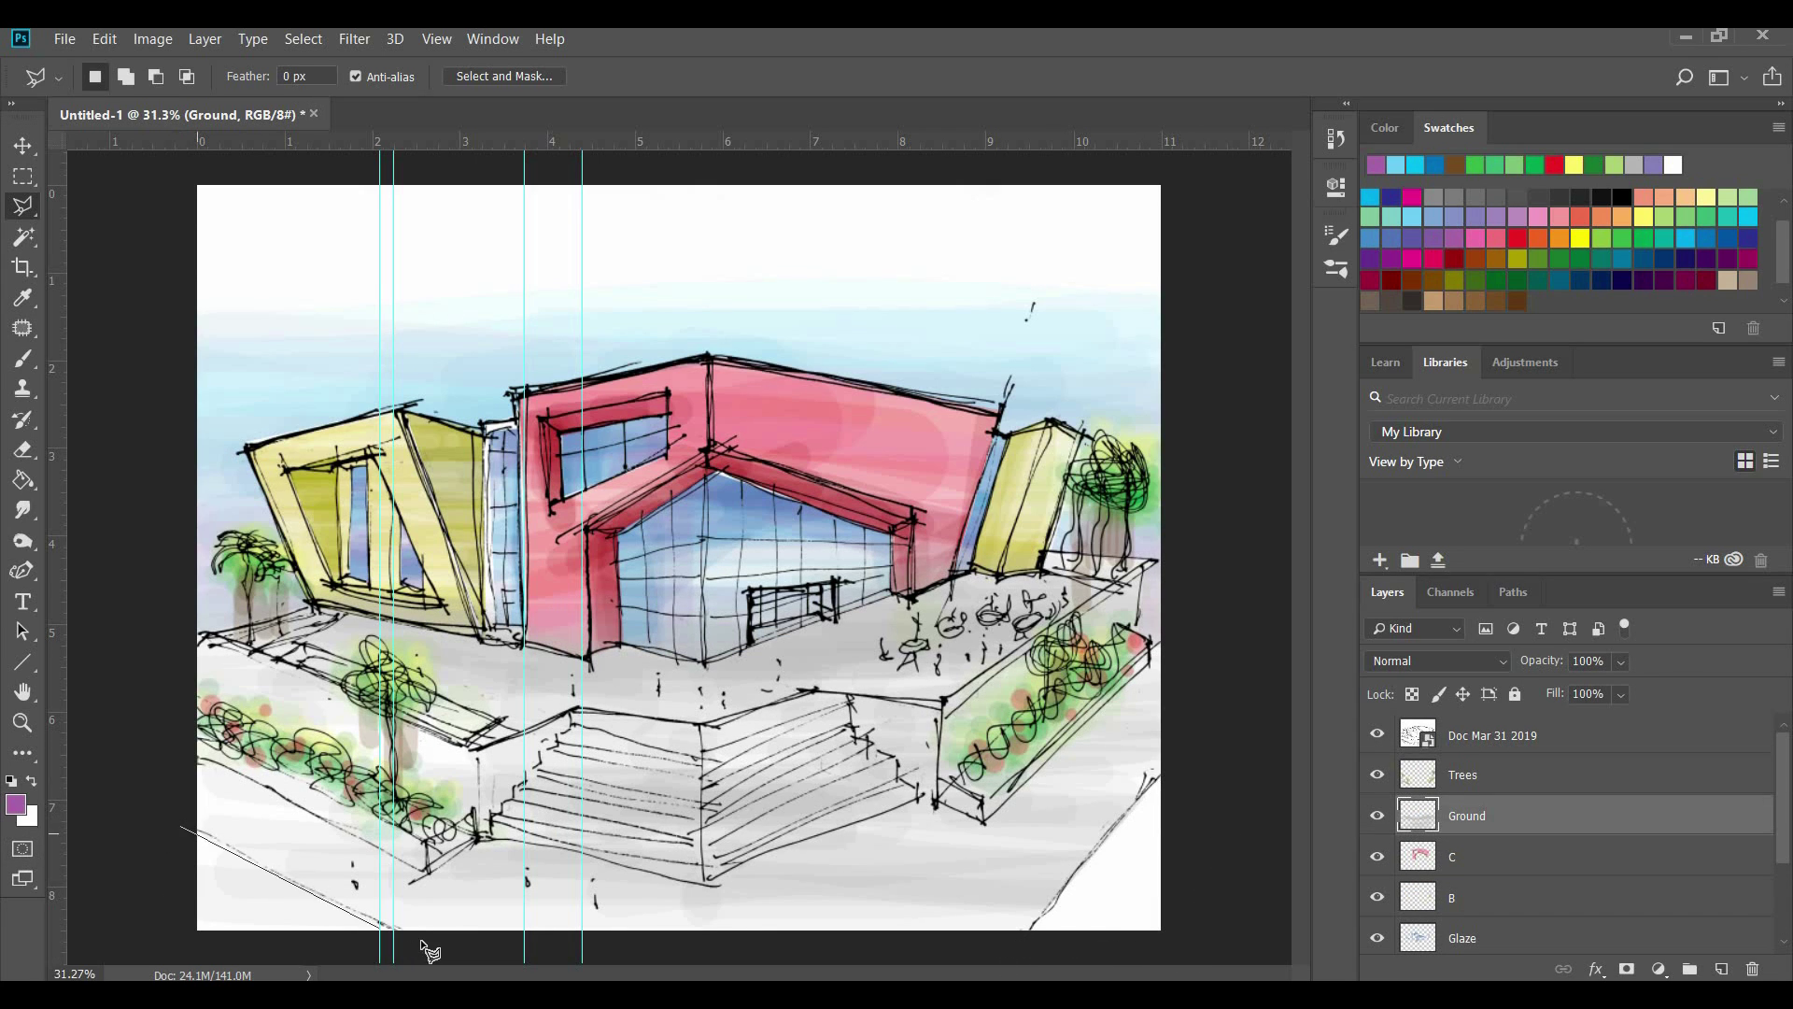
click(165, 909)
click(124, 845)
double_click(184, 845)
click(877, 408)
click(19, 238)
Create a layer named Grass above Ground and brush green over both lower corners of the sketch at 13% opacity
click(24, 368)
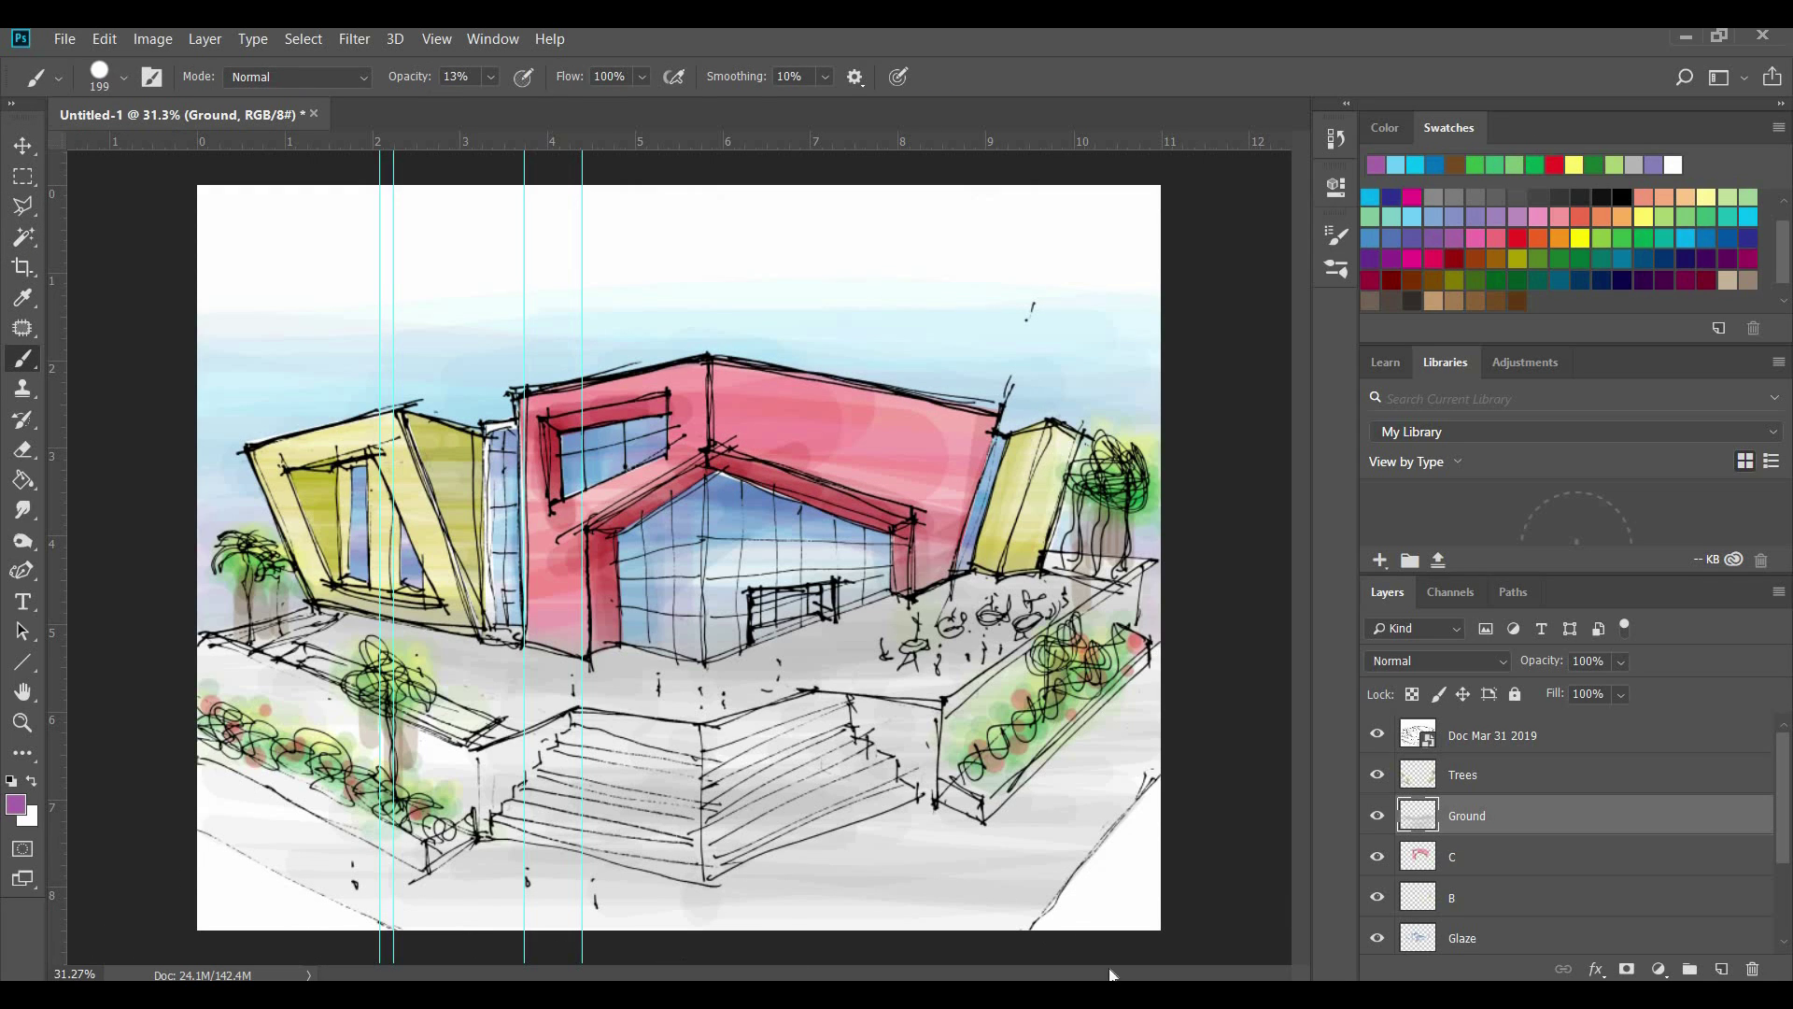
click(1476, 165)
click(1721, 968)
double_click(1466, 735)
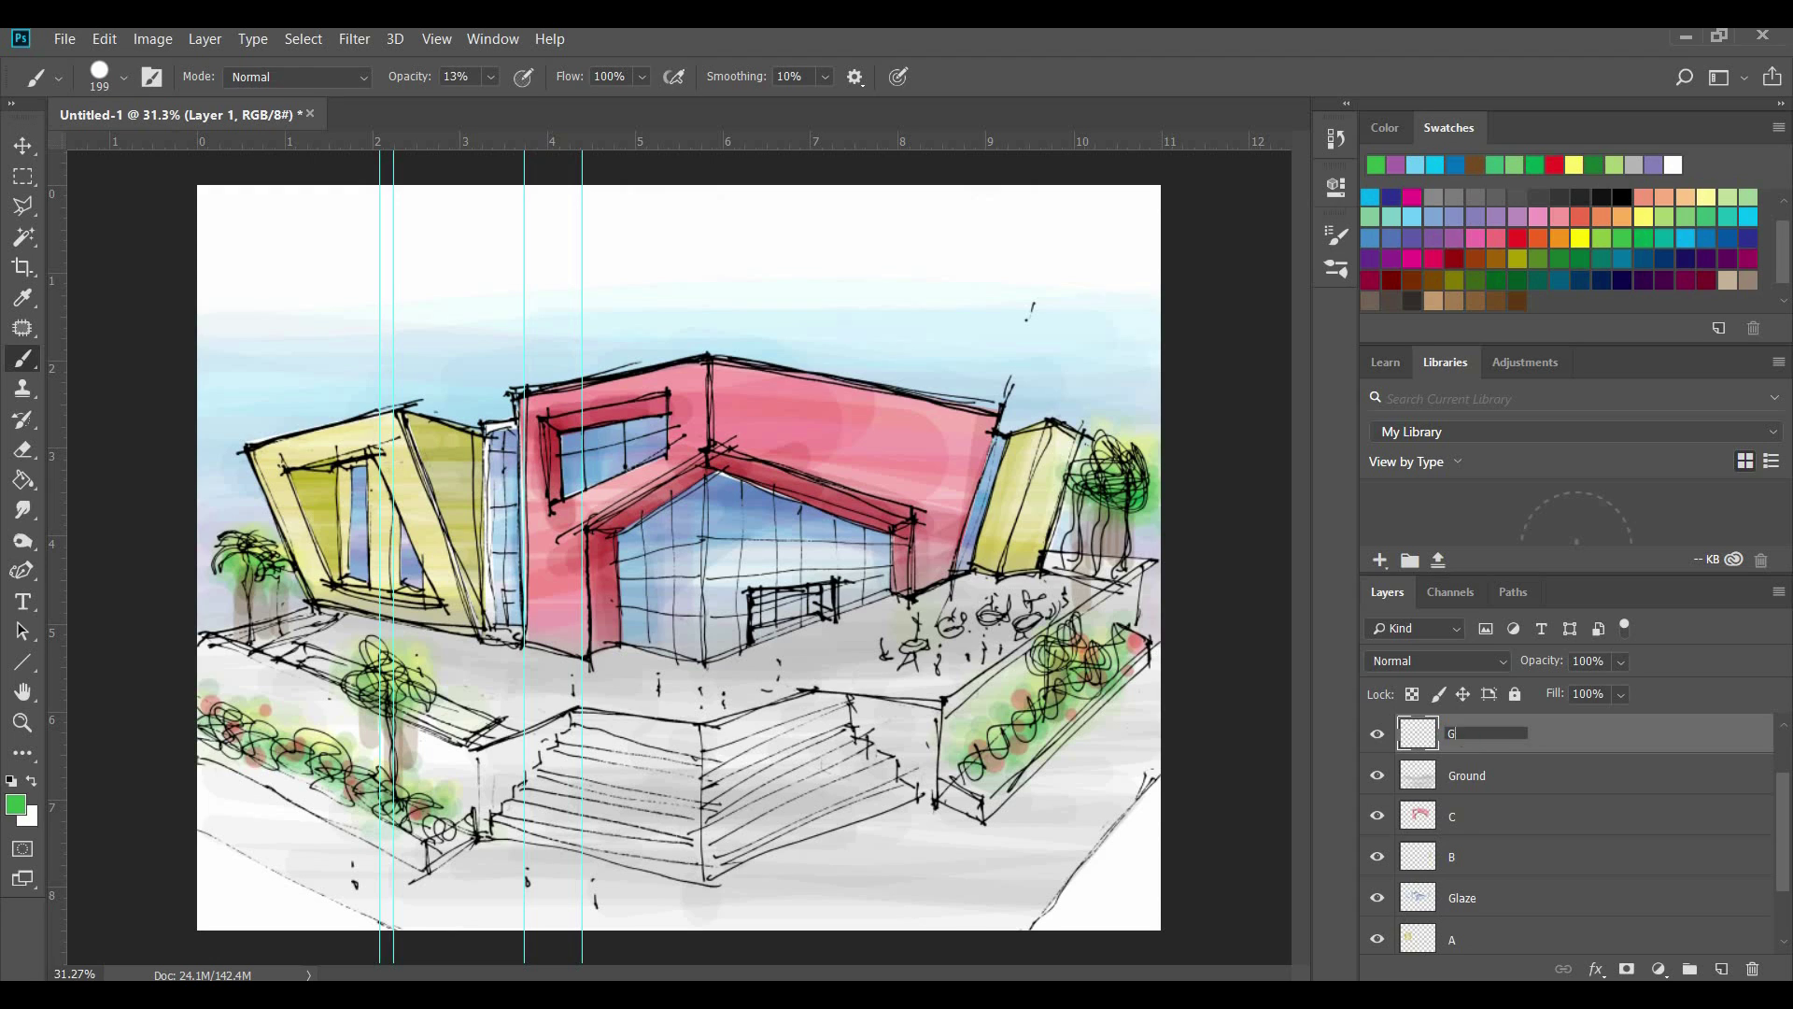
text(Grass)
key(Return)
mouse_move(1221, 900)
mouse_down()
mouse_move(1027, 840)
mouse_move(1231, 913)
mouse_up()
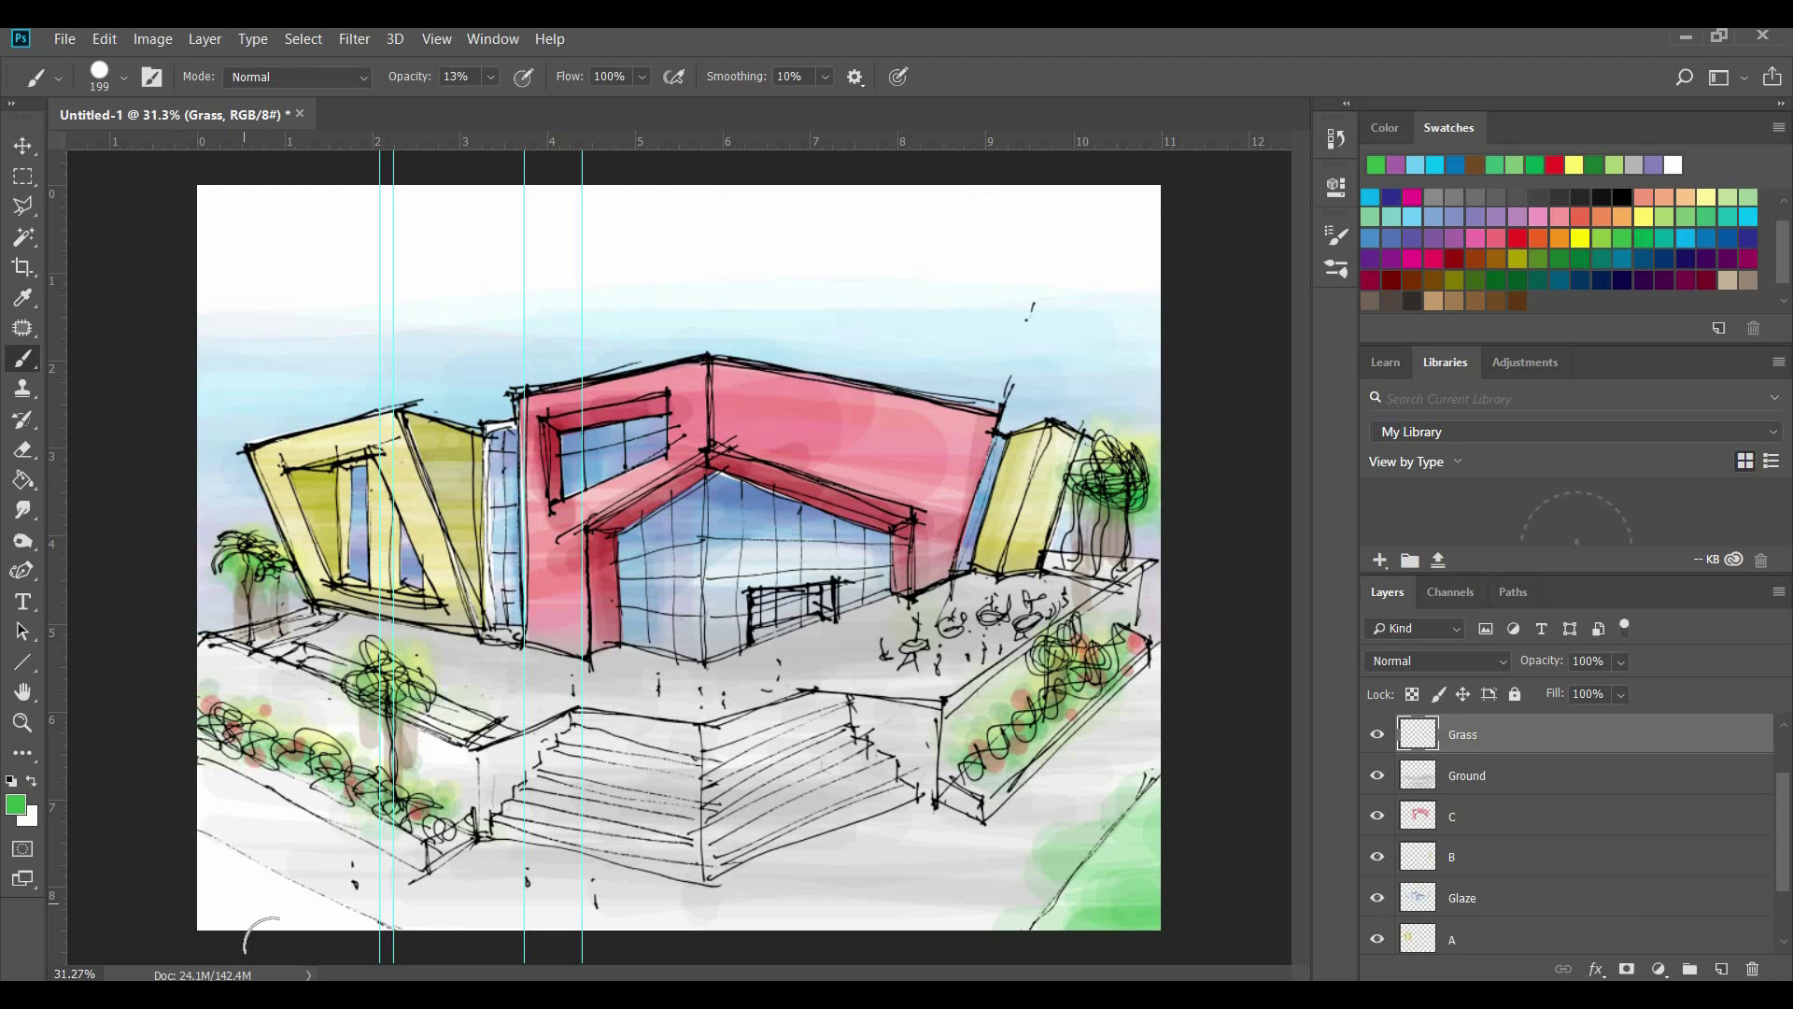
mouse_move(252, 934)
mouse_down()
mouse_move(320, 911)
mouse_move(229, 891)
mouse_move(486, 929)
mouse_up()
Delete the green paint spilling inside the road lines at both lower corners with polygonal selections, and clear the selection
click(23, 205)
click(175, 819)
click(449, 952)
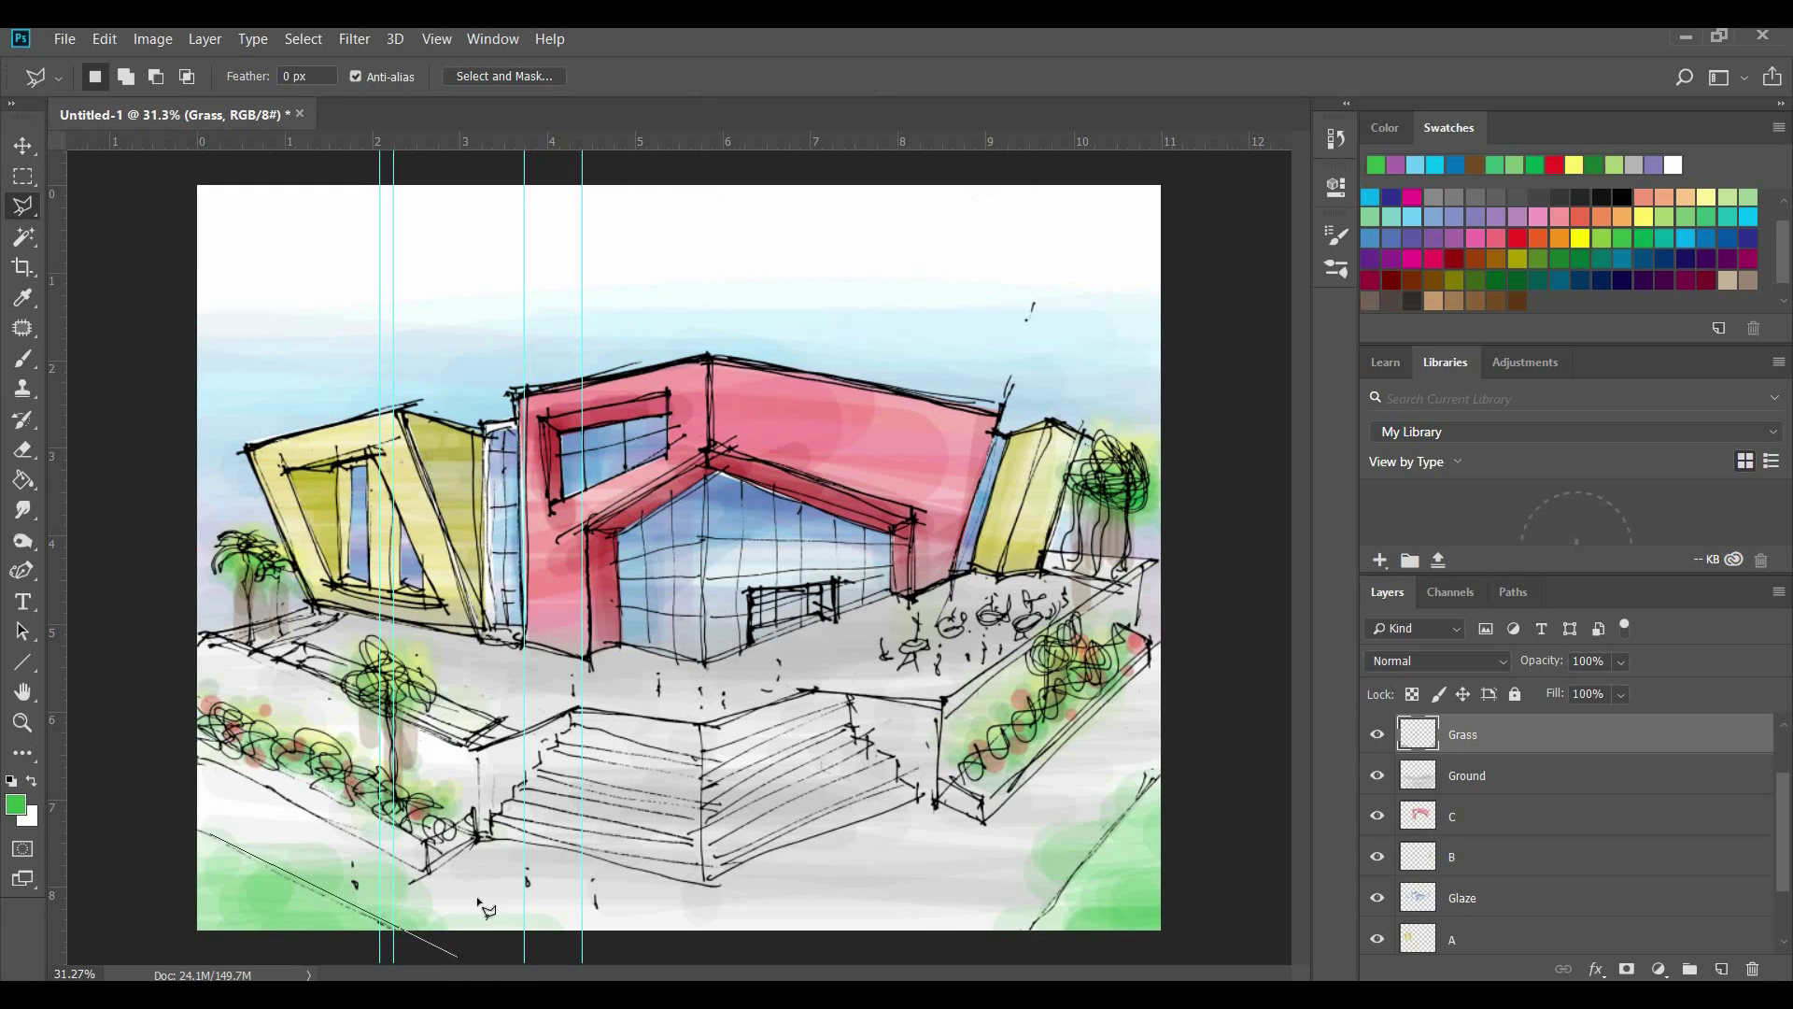
click(482, 866)
click(160, 778)
click(174, 819)
key(Delete)
click(1019, 935)
click(1263, 650)
double_click(851, 861)
key(Delete)
key(ctrl+d)
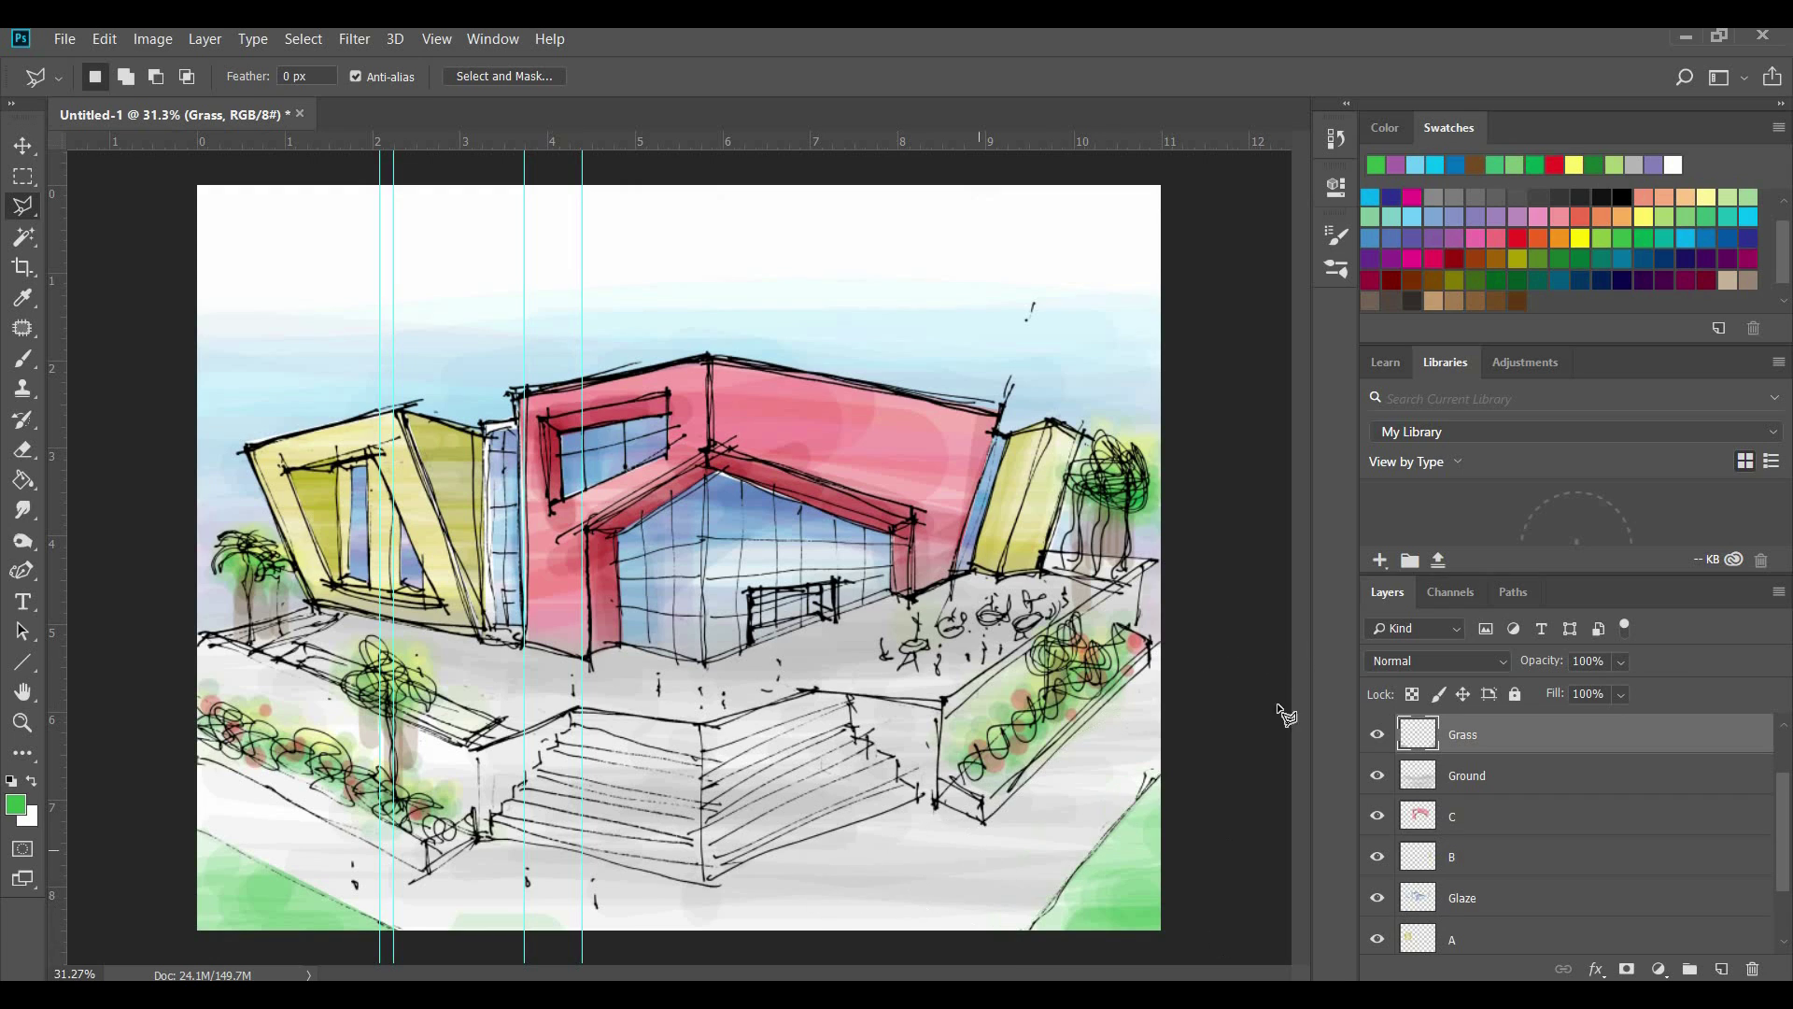
Return to the Brush tool and create a layer named Water above Grass
click(23, 361)
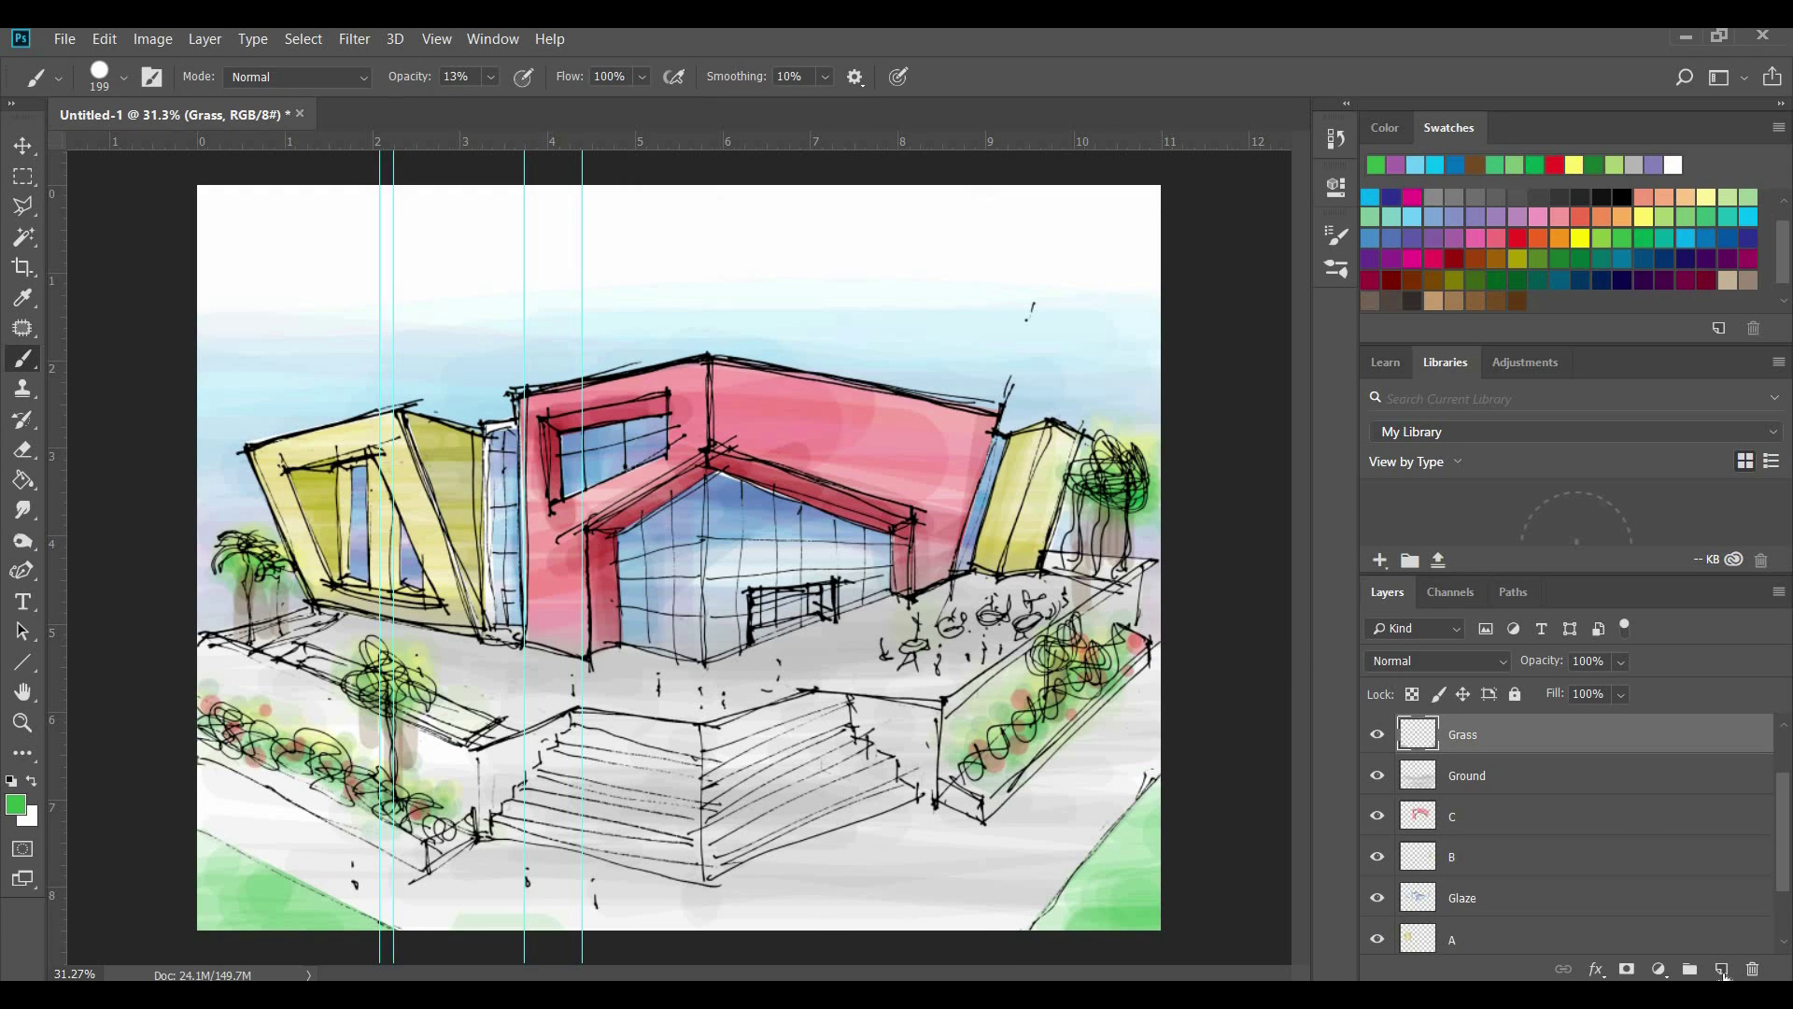
click(1722, 968)
double_click(1463, 734)
text(Water)
key(Return)
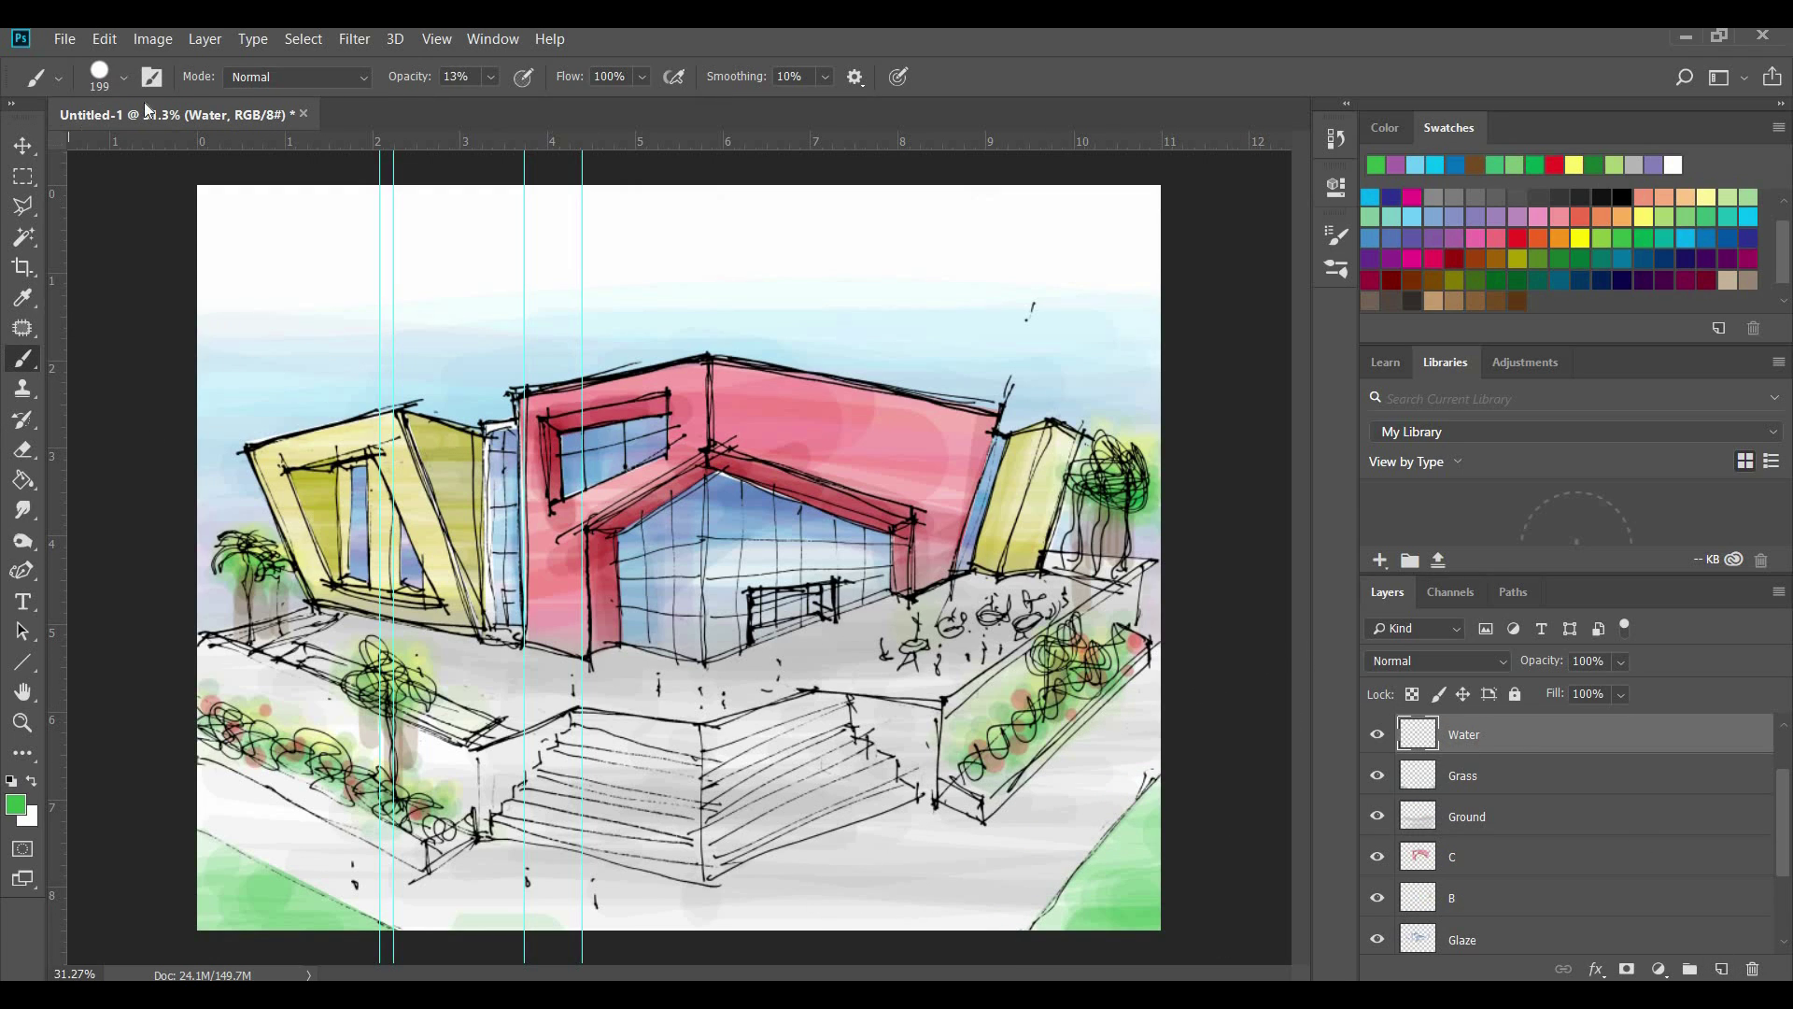
Paint the narrow pool behind the left planter with light blue, blue-green and yellow touches using a 42 px brush
click(99, 75)
click(1420, 221)
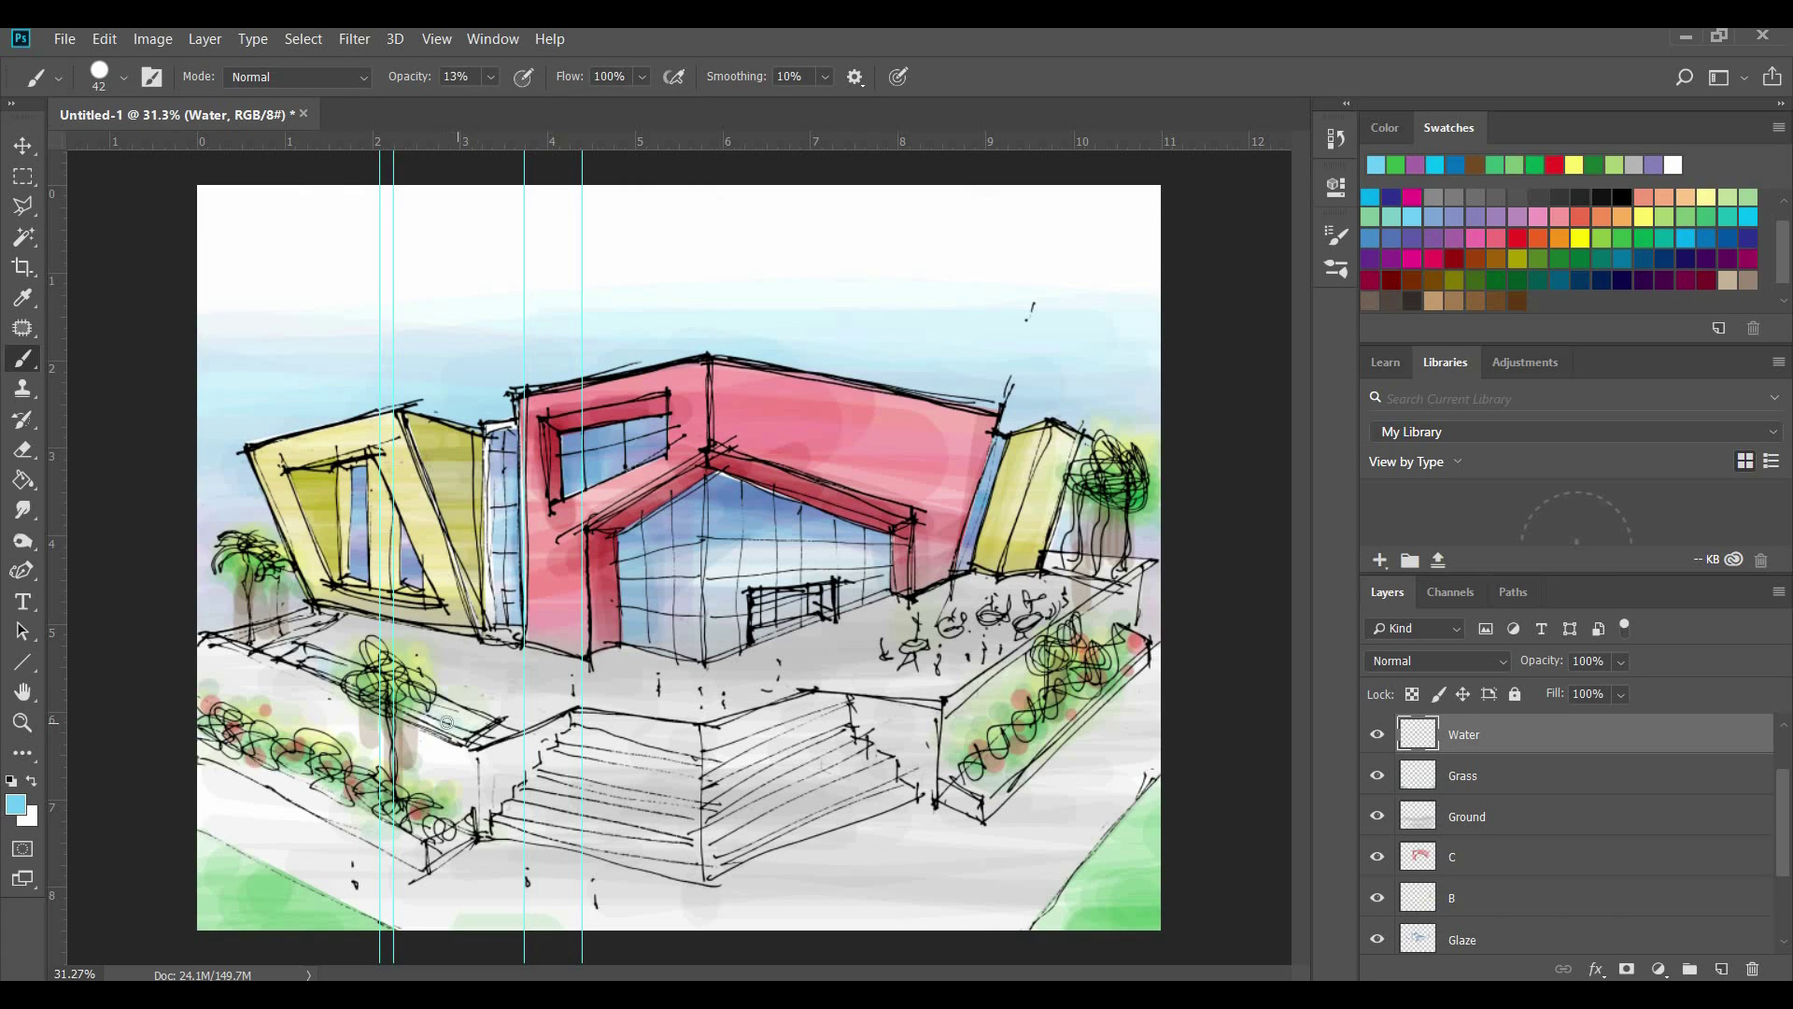
click(1398, 218)
click(1409, 218)
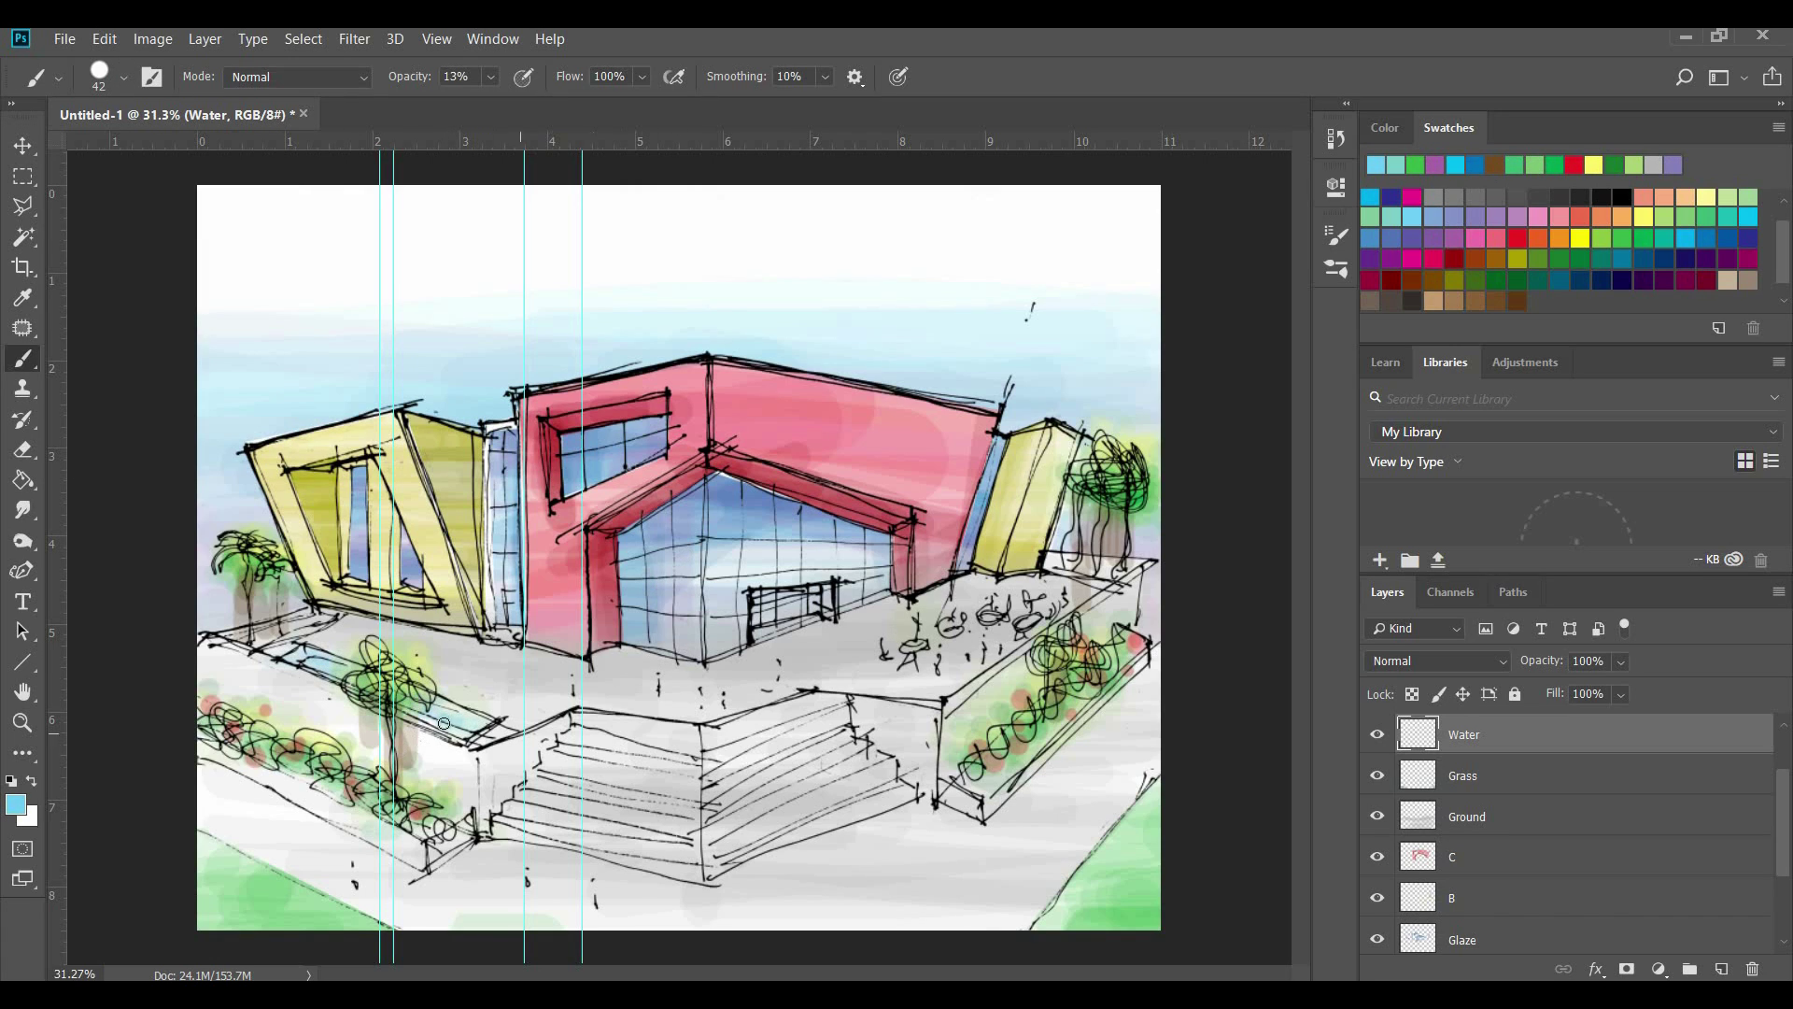
click(1584, 245)
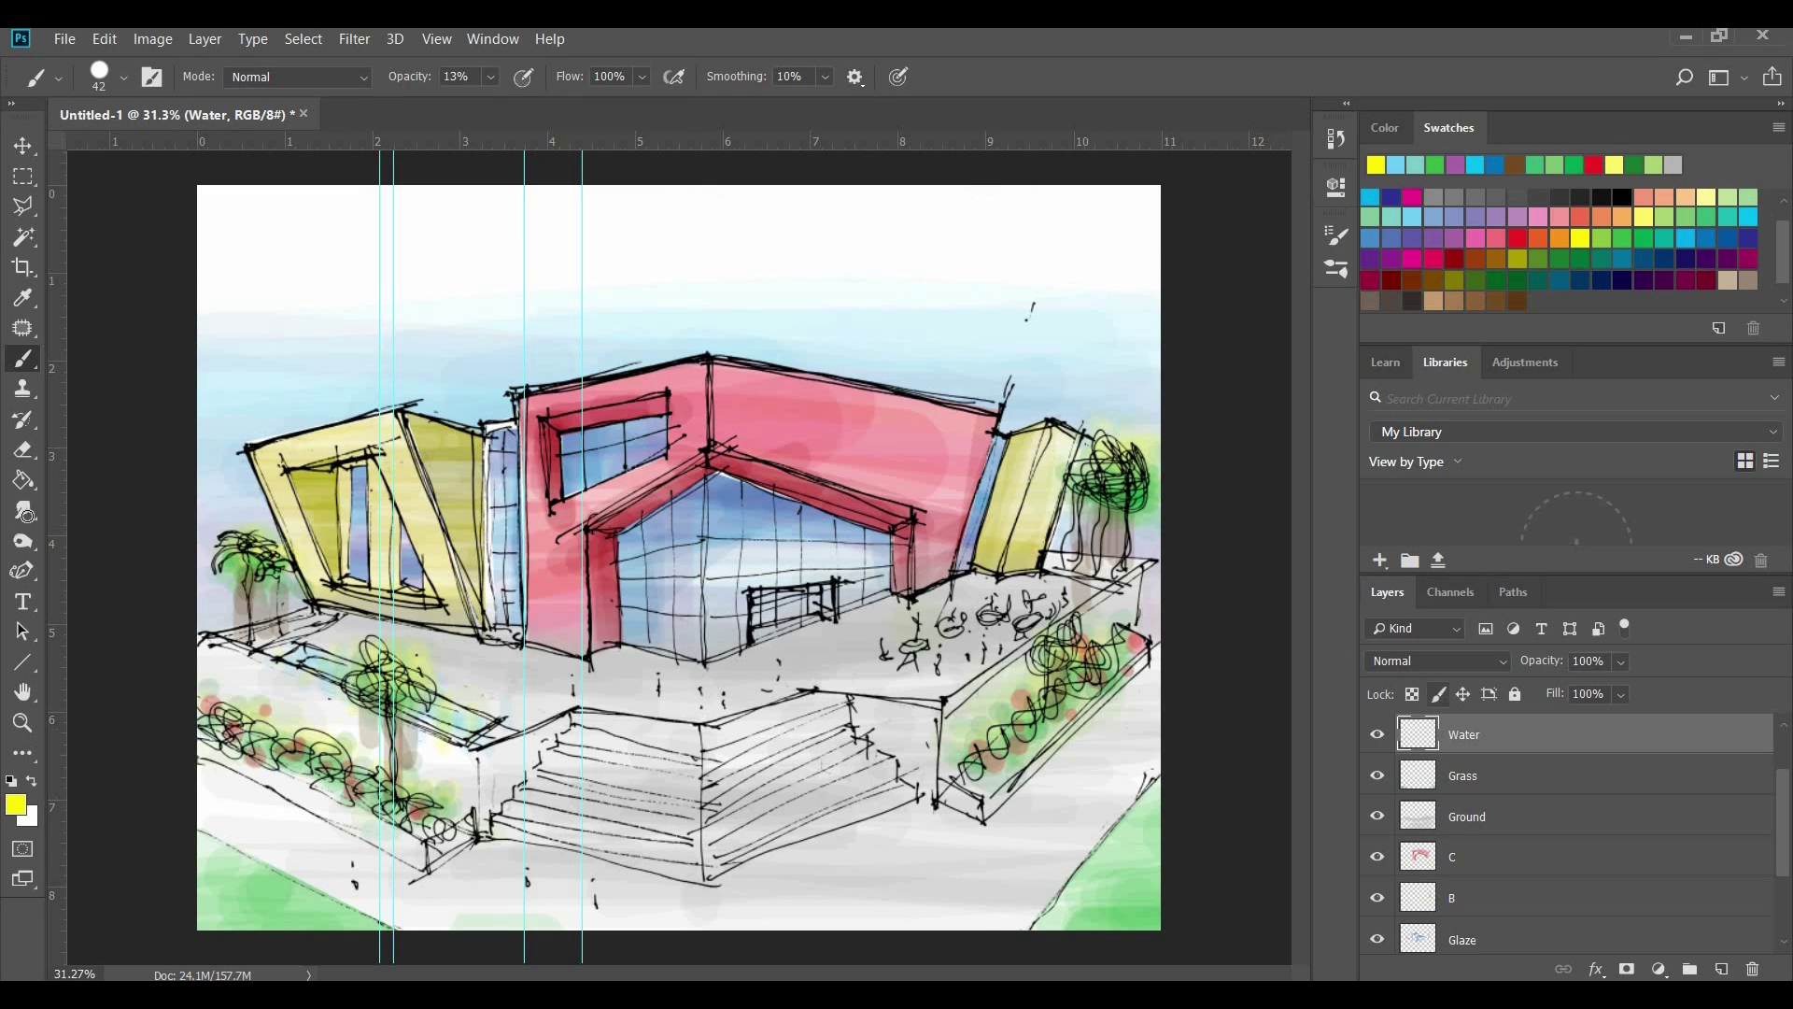
Create a layer named Shade above Water
click(1722, 968)
double_click(1471, 734)
text(Shade)
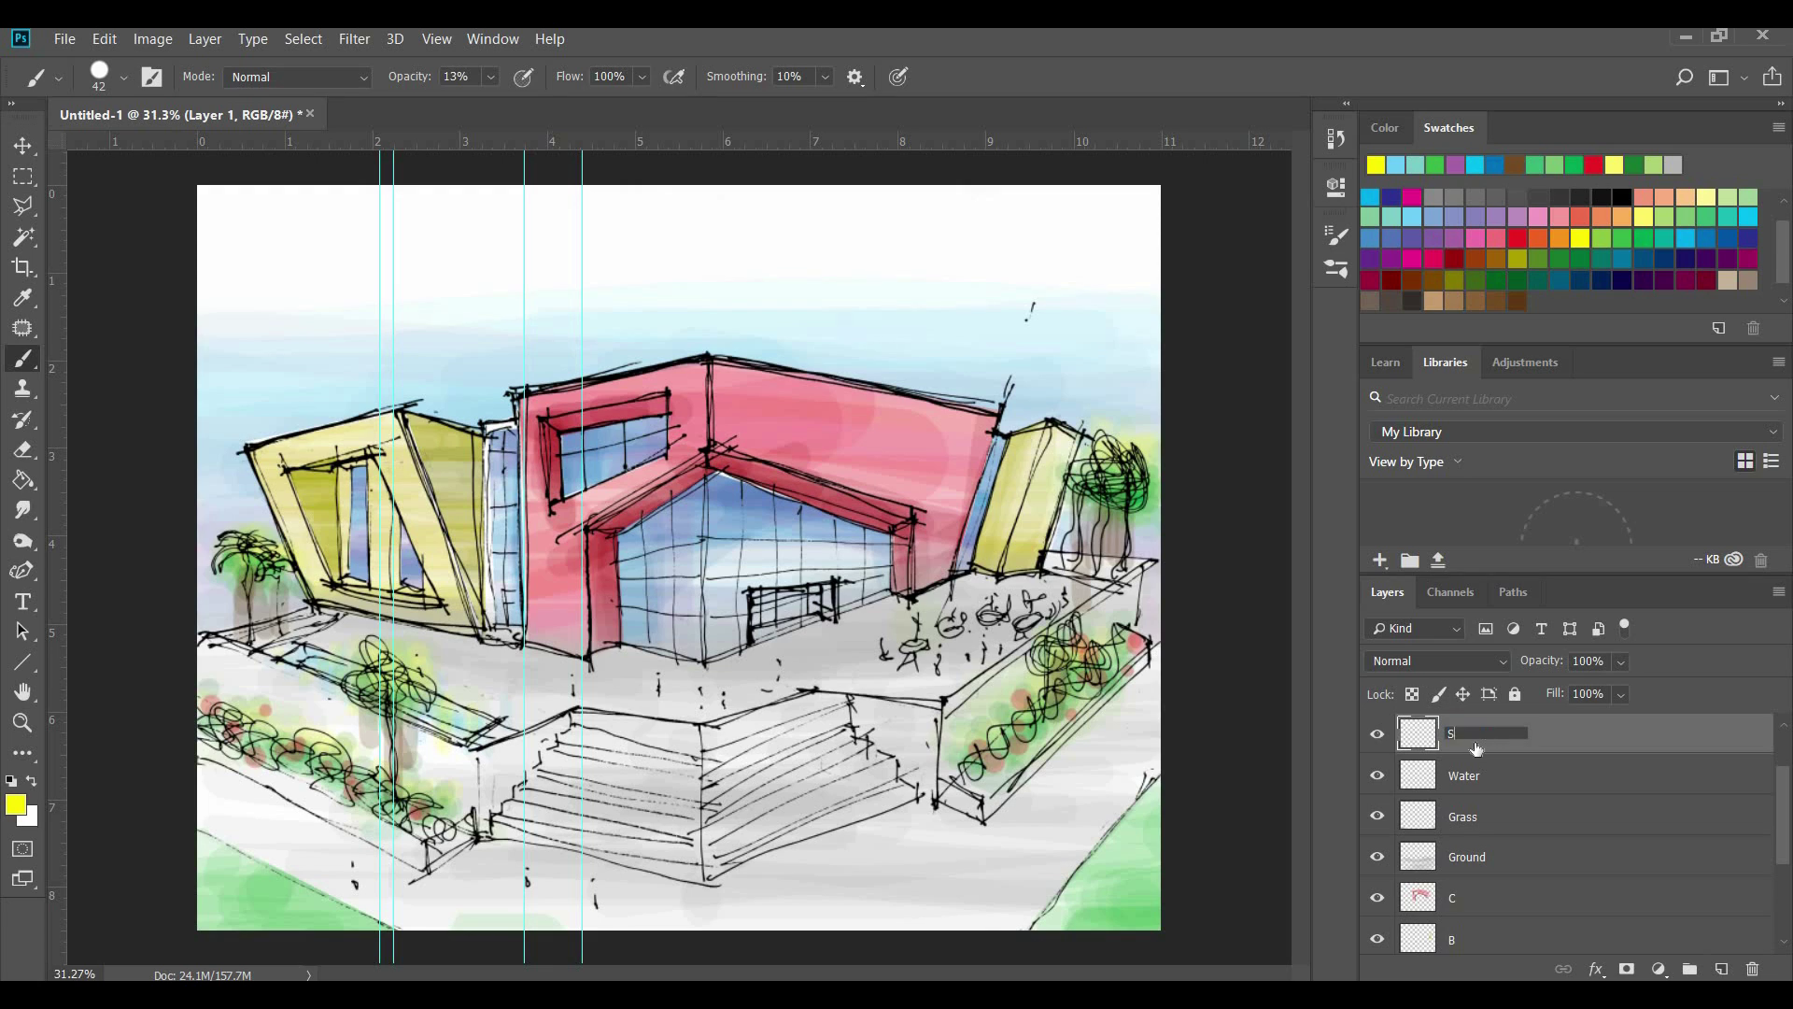
key(Return)
Brush grey shading along the building's base, the stairs and the planter walls with a 149 px brush
click(1433, 198)
click(123, 78)
drag(194, 153, 224, 152)
mouse_move(790, 644)
mouse_down()
mouse_move(717, 666)
mouse_move(1065, 575)
mouse_move(570, 648)
mouse_move(309, 636)
mouse_move(539, 669)
mouse_up()
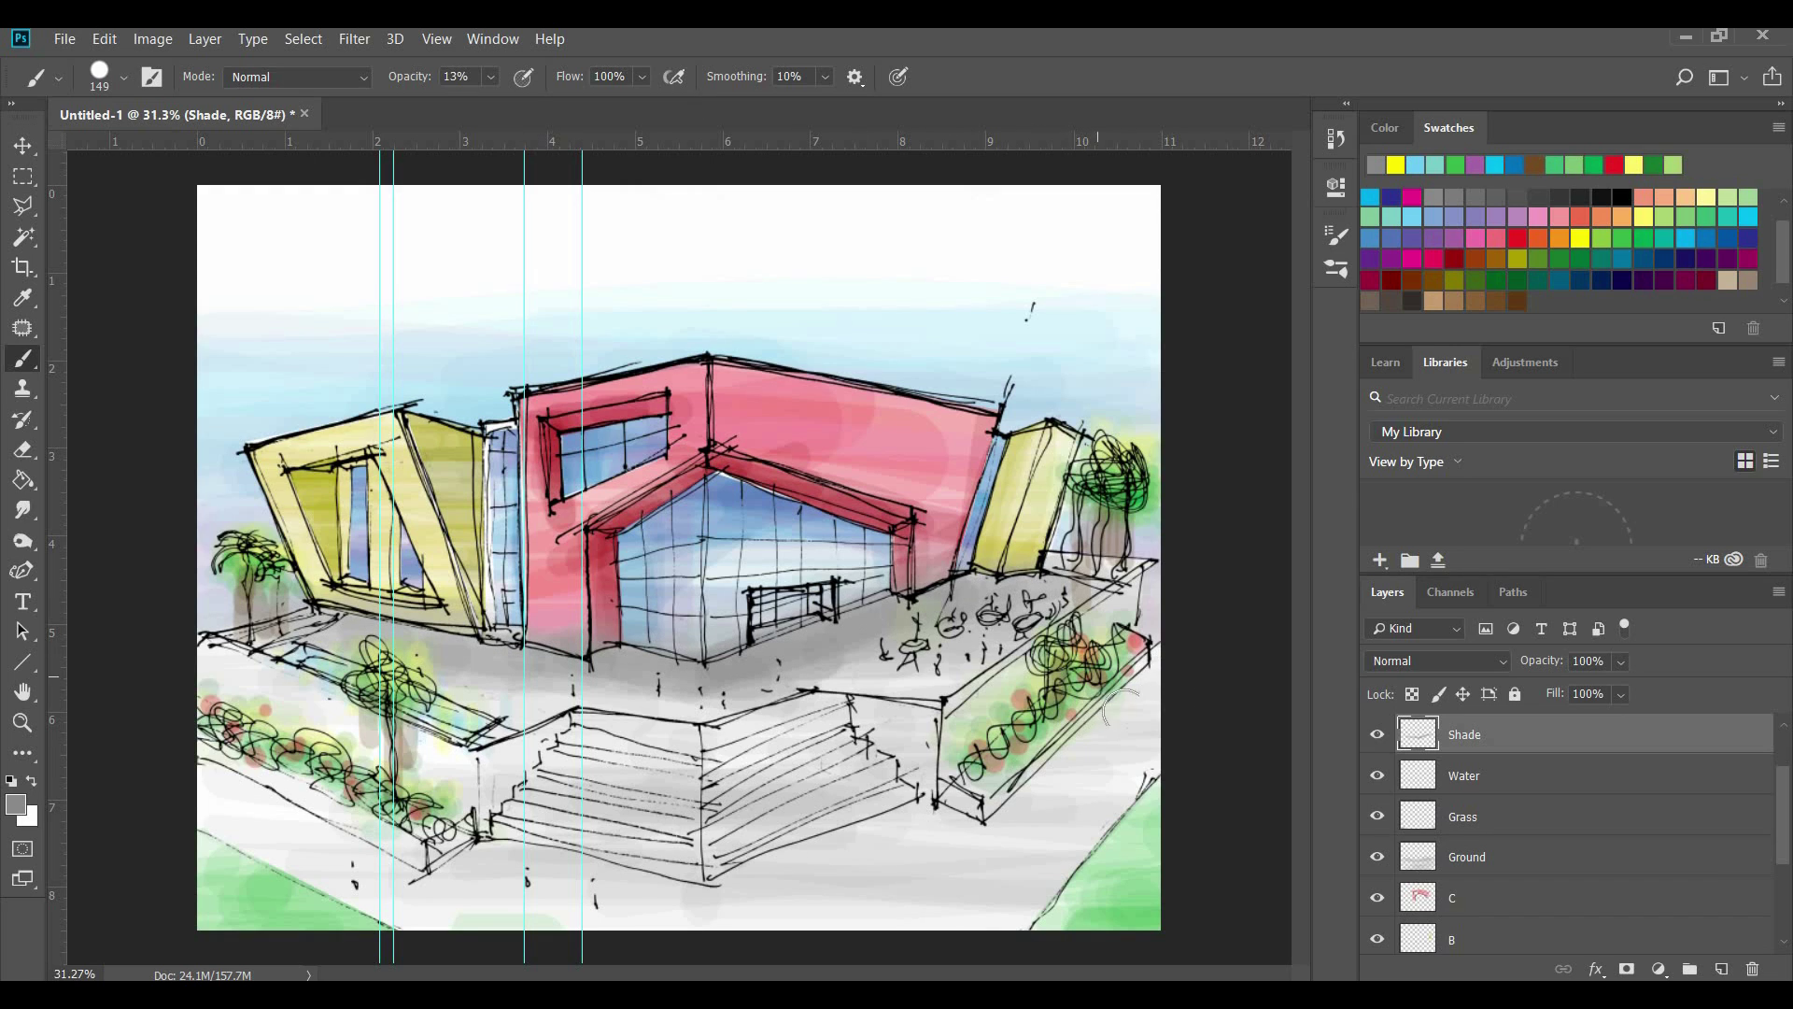
mouse_move(1157, 691)
mouse_down()
mouse_move(981, 824)
mouse_move(1137, 727)
mouse_up()
mouse_move(913, 798)
mouse_down()
mouse_move(920, 737)
mouse_move(822, 701)
mouse_move(635, 747)
mouse_move(747, 794)
mouse_move(702, 828)
mouse_move(355, 732)
mouse_move(261, 682)
mouse_move(335, 544)
mouse_move(401, 560)
mouse_move(495, 514)
mouse_move(499, 598)
mouse_up()
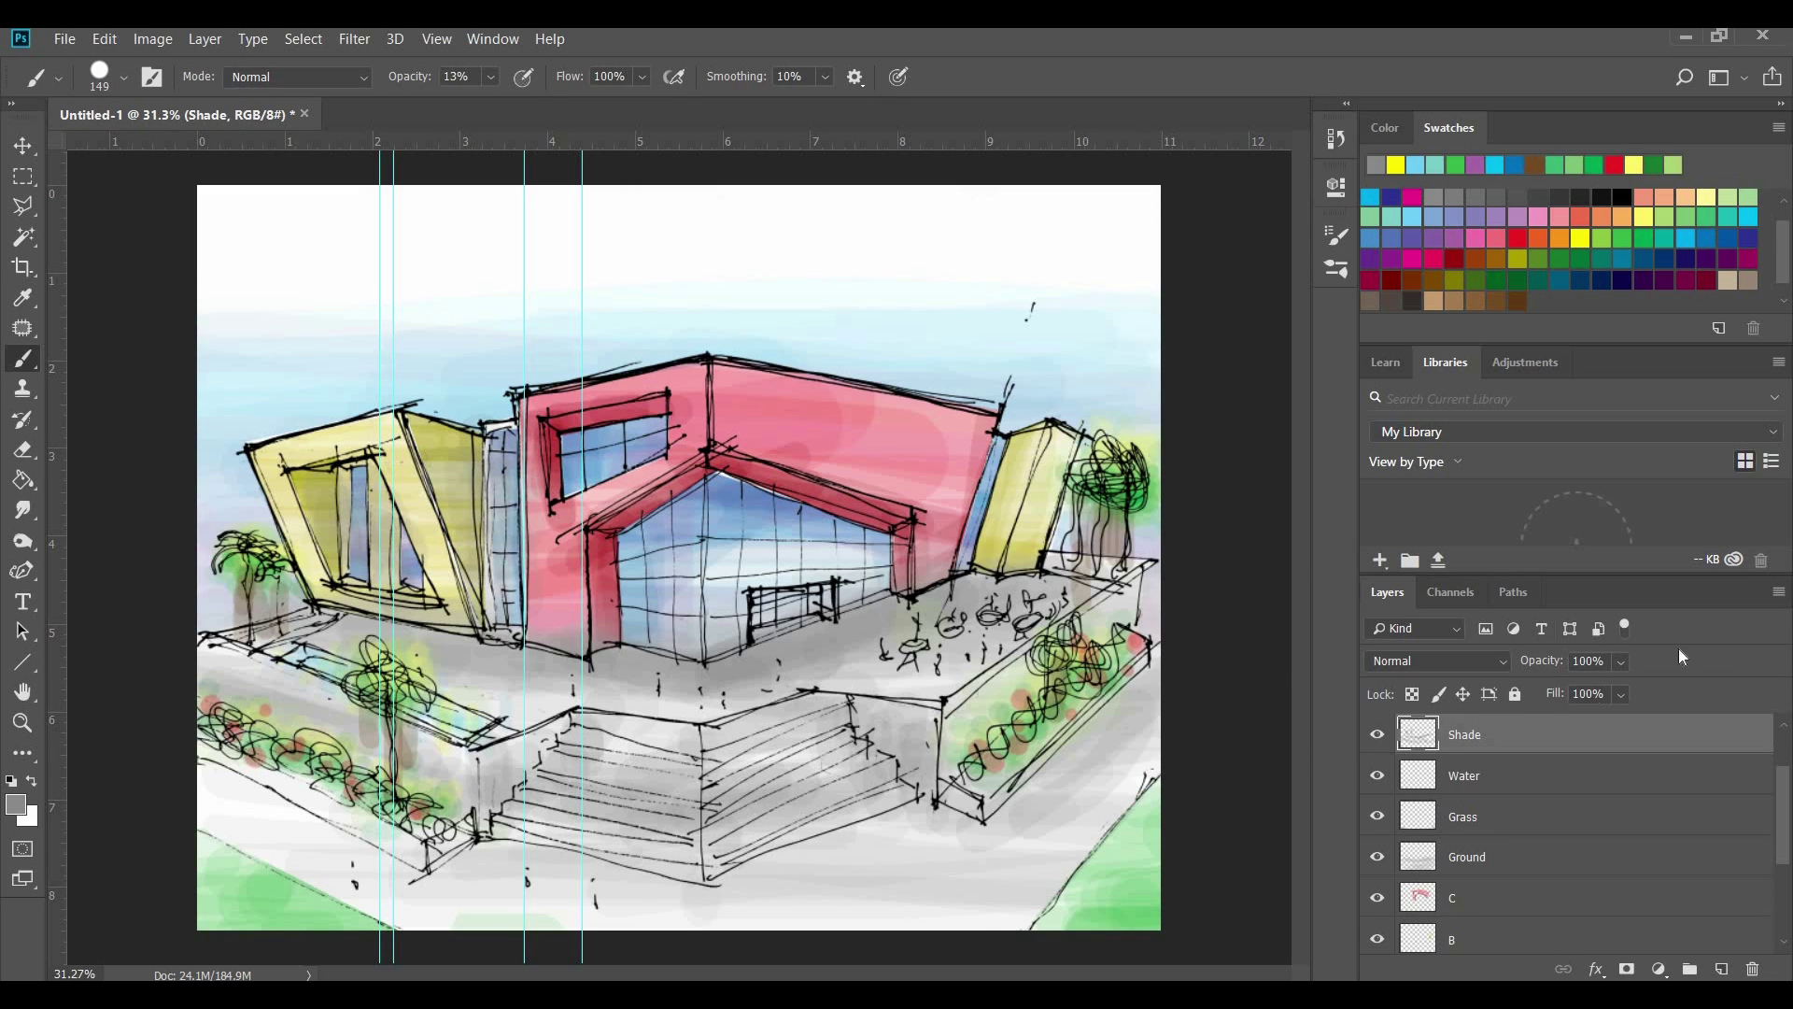
Create a layer named Misc above Shade and dab cyan, yellow and red accents on the small figures with a 51 px brush
click(1741, 219)
click(124, 78)
drag(173, 153, 168, 153)
click(1721, 970)
double_click(1466, 735)
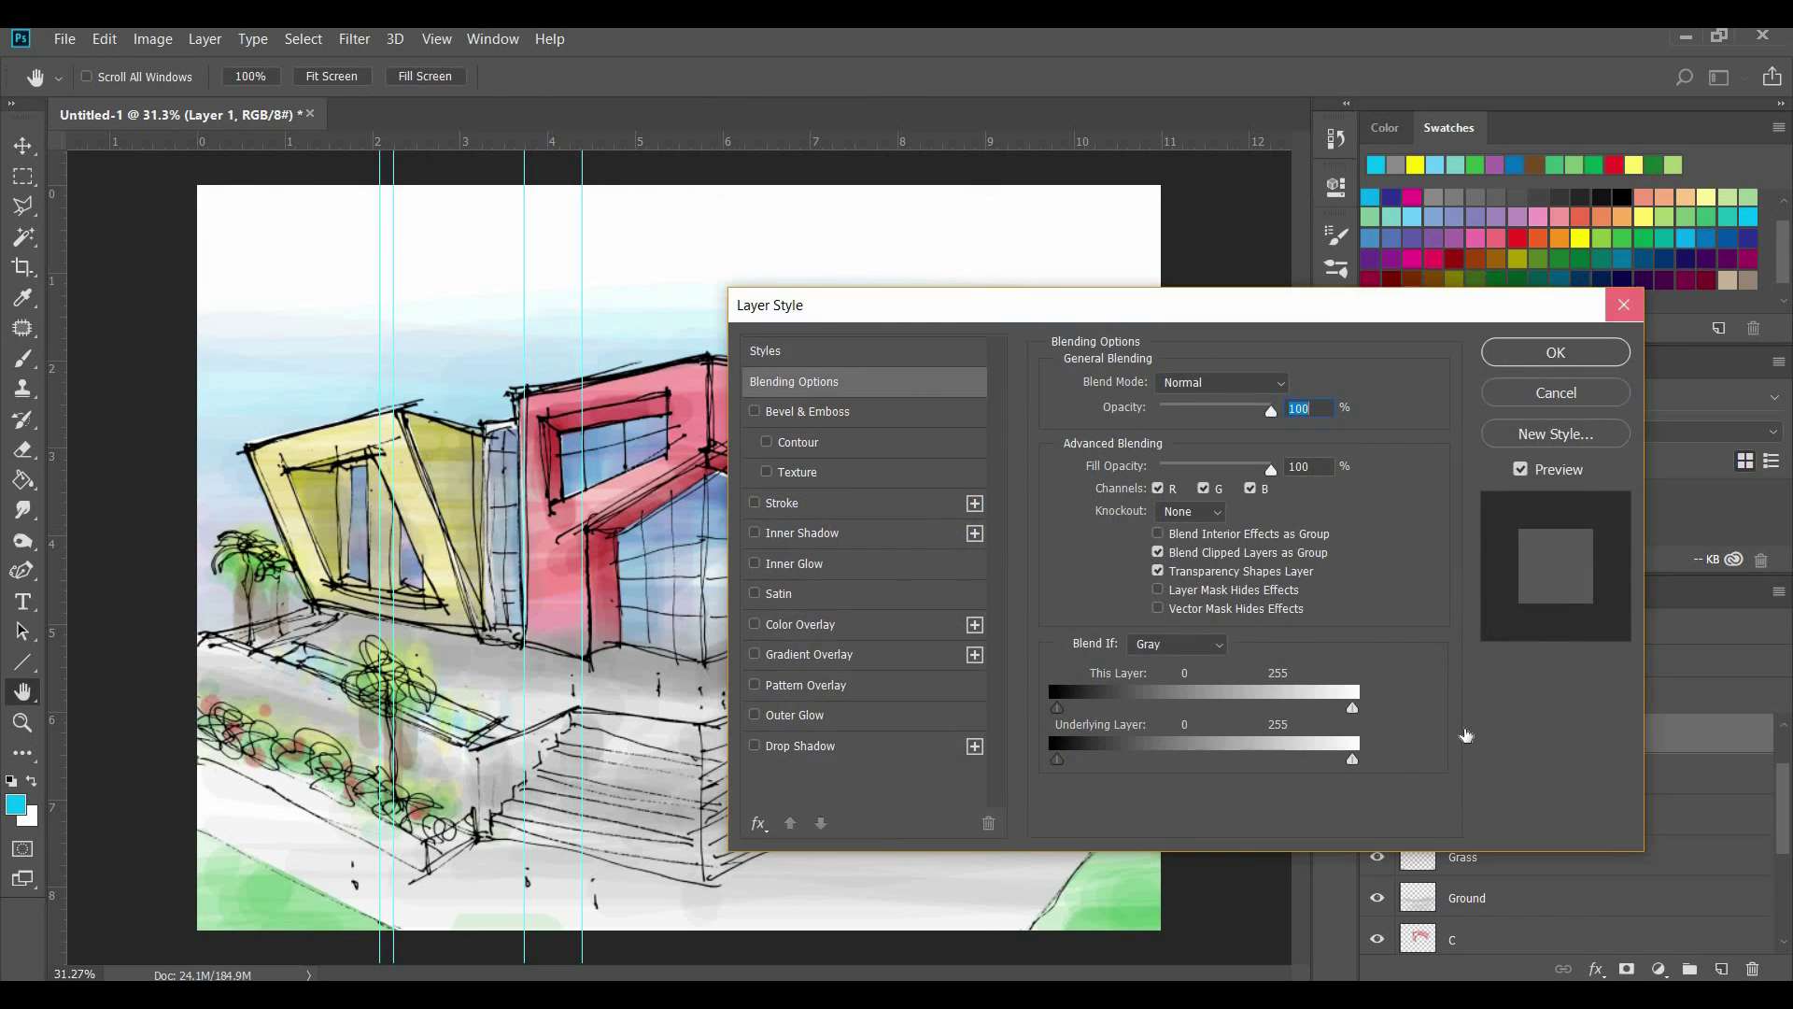
key(Escape)
double_click(1466, 734)
text(Misc)
key(Return)
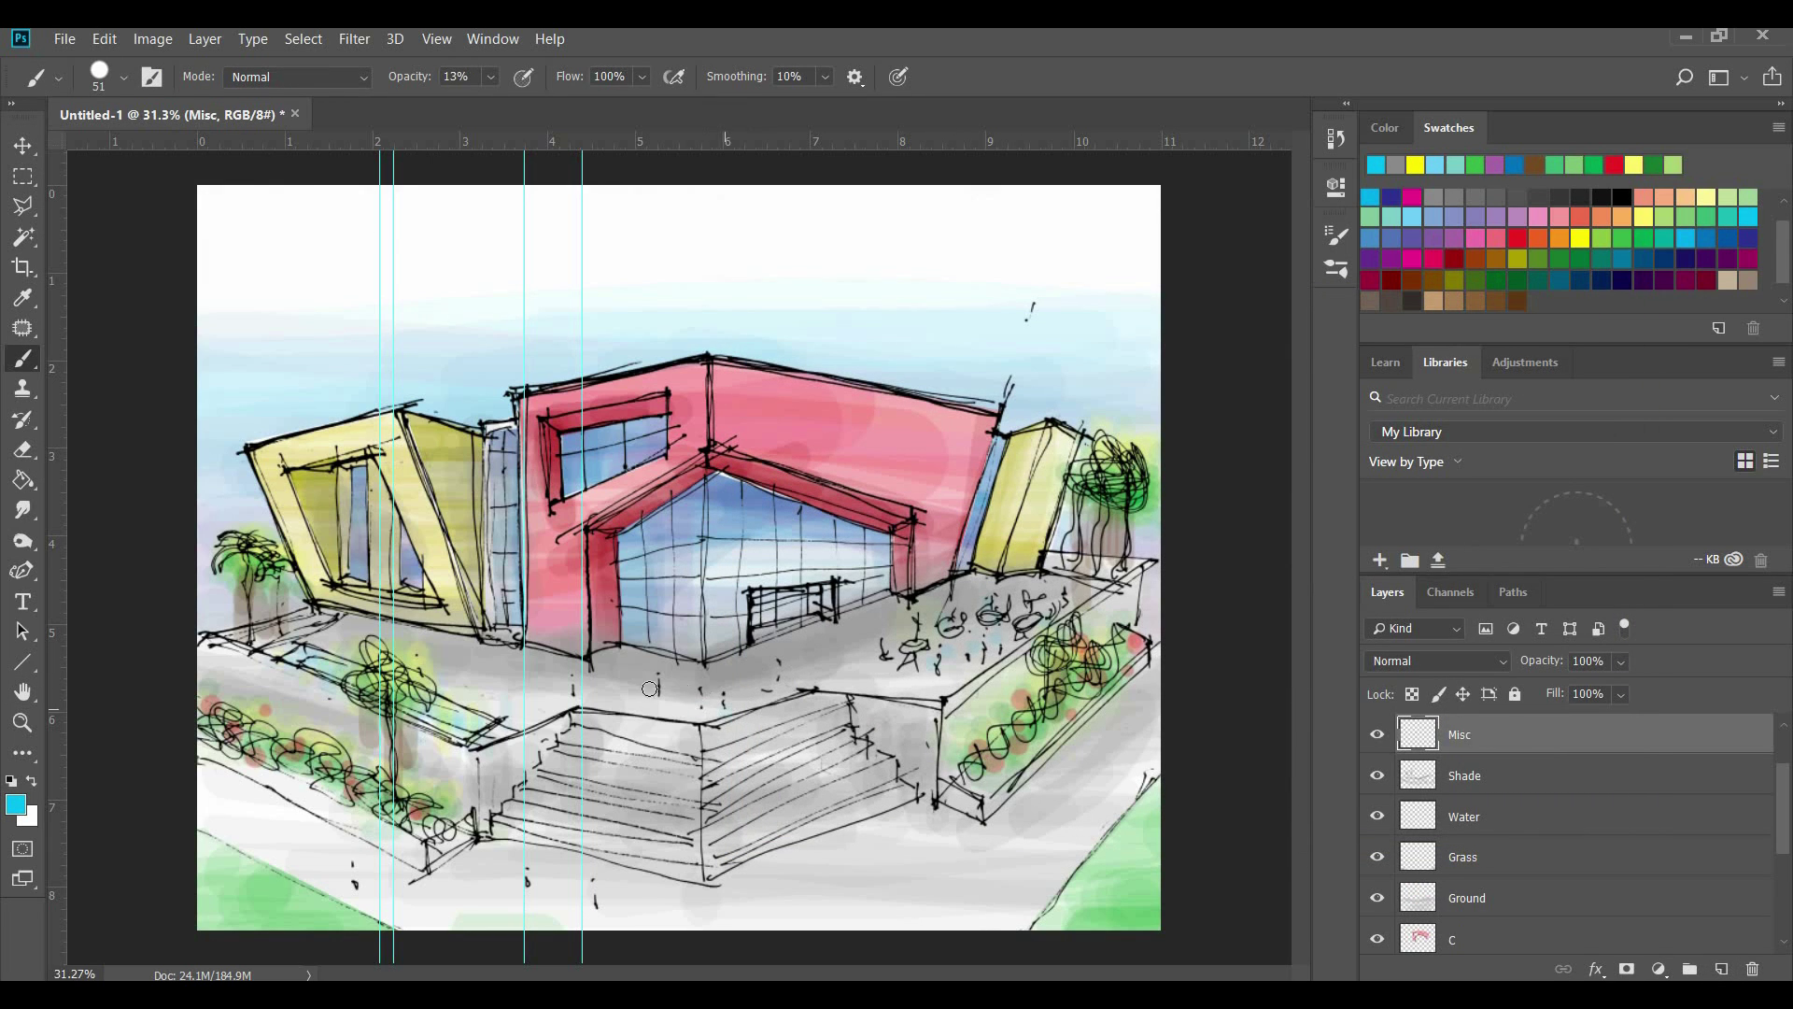
click(1580, 239)
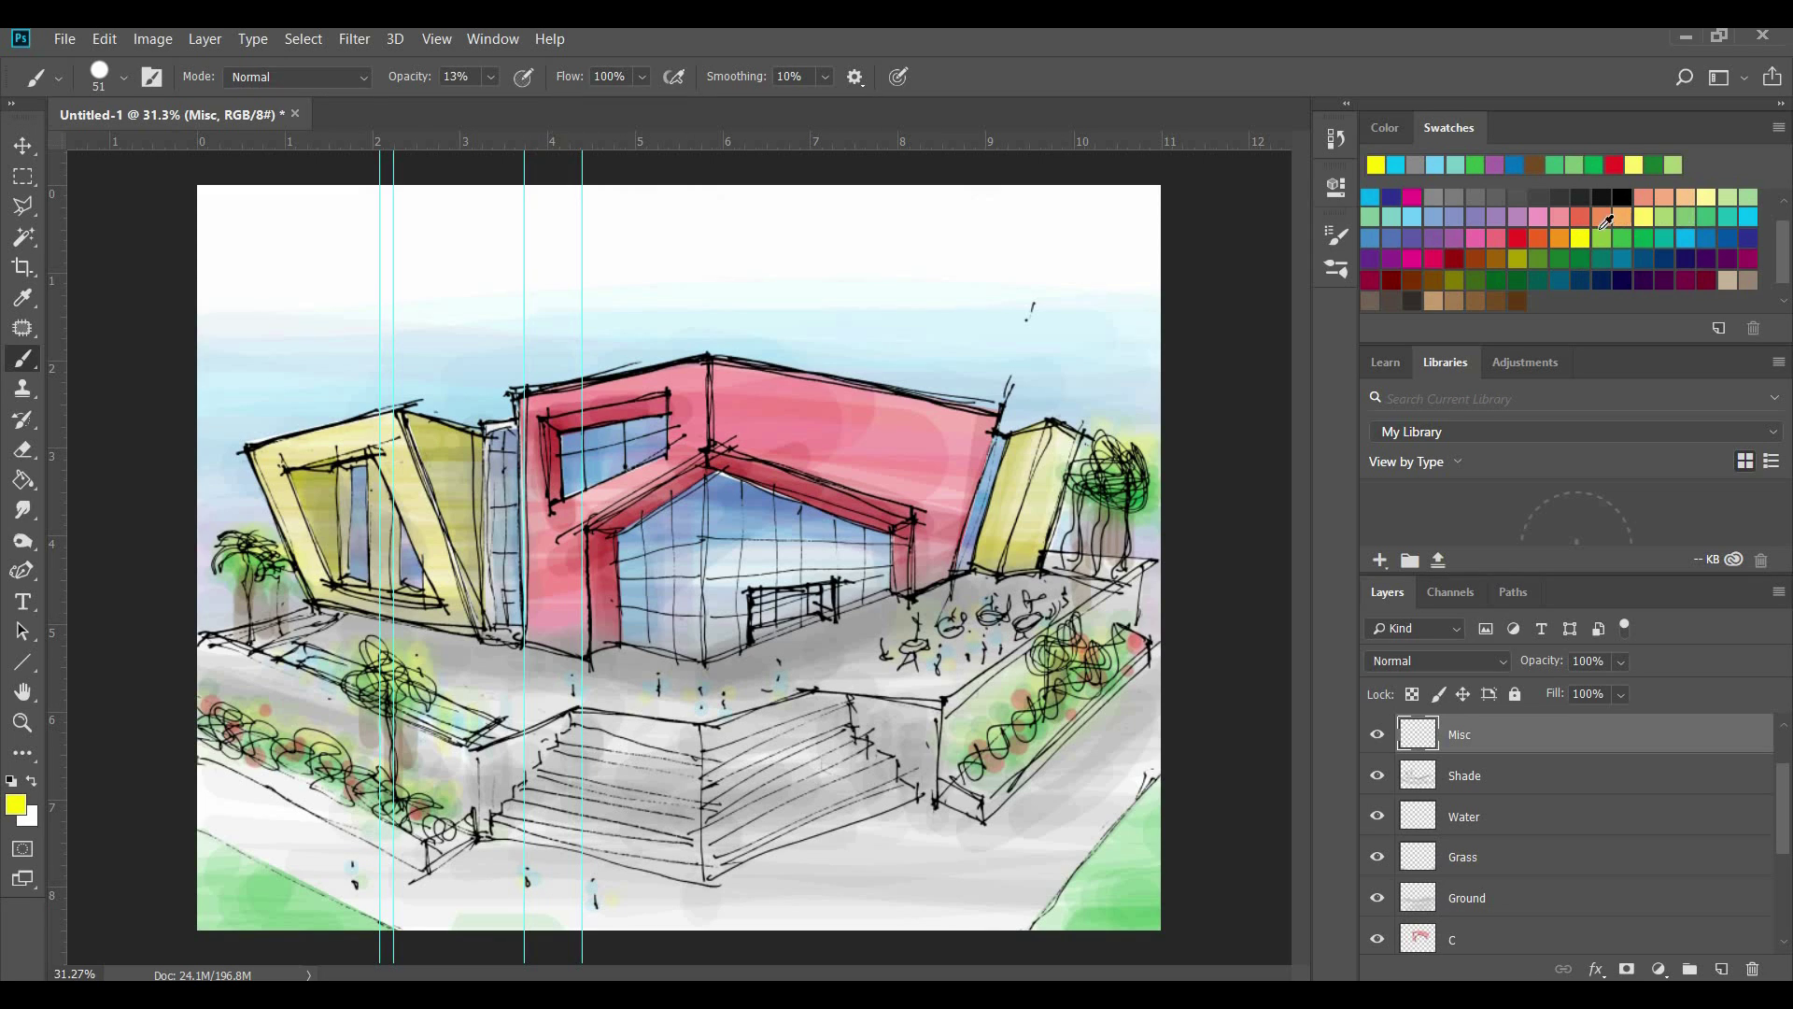
click(1517, 237)
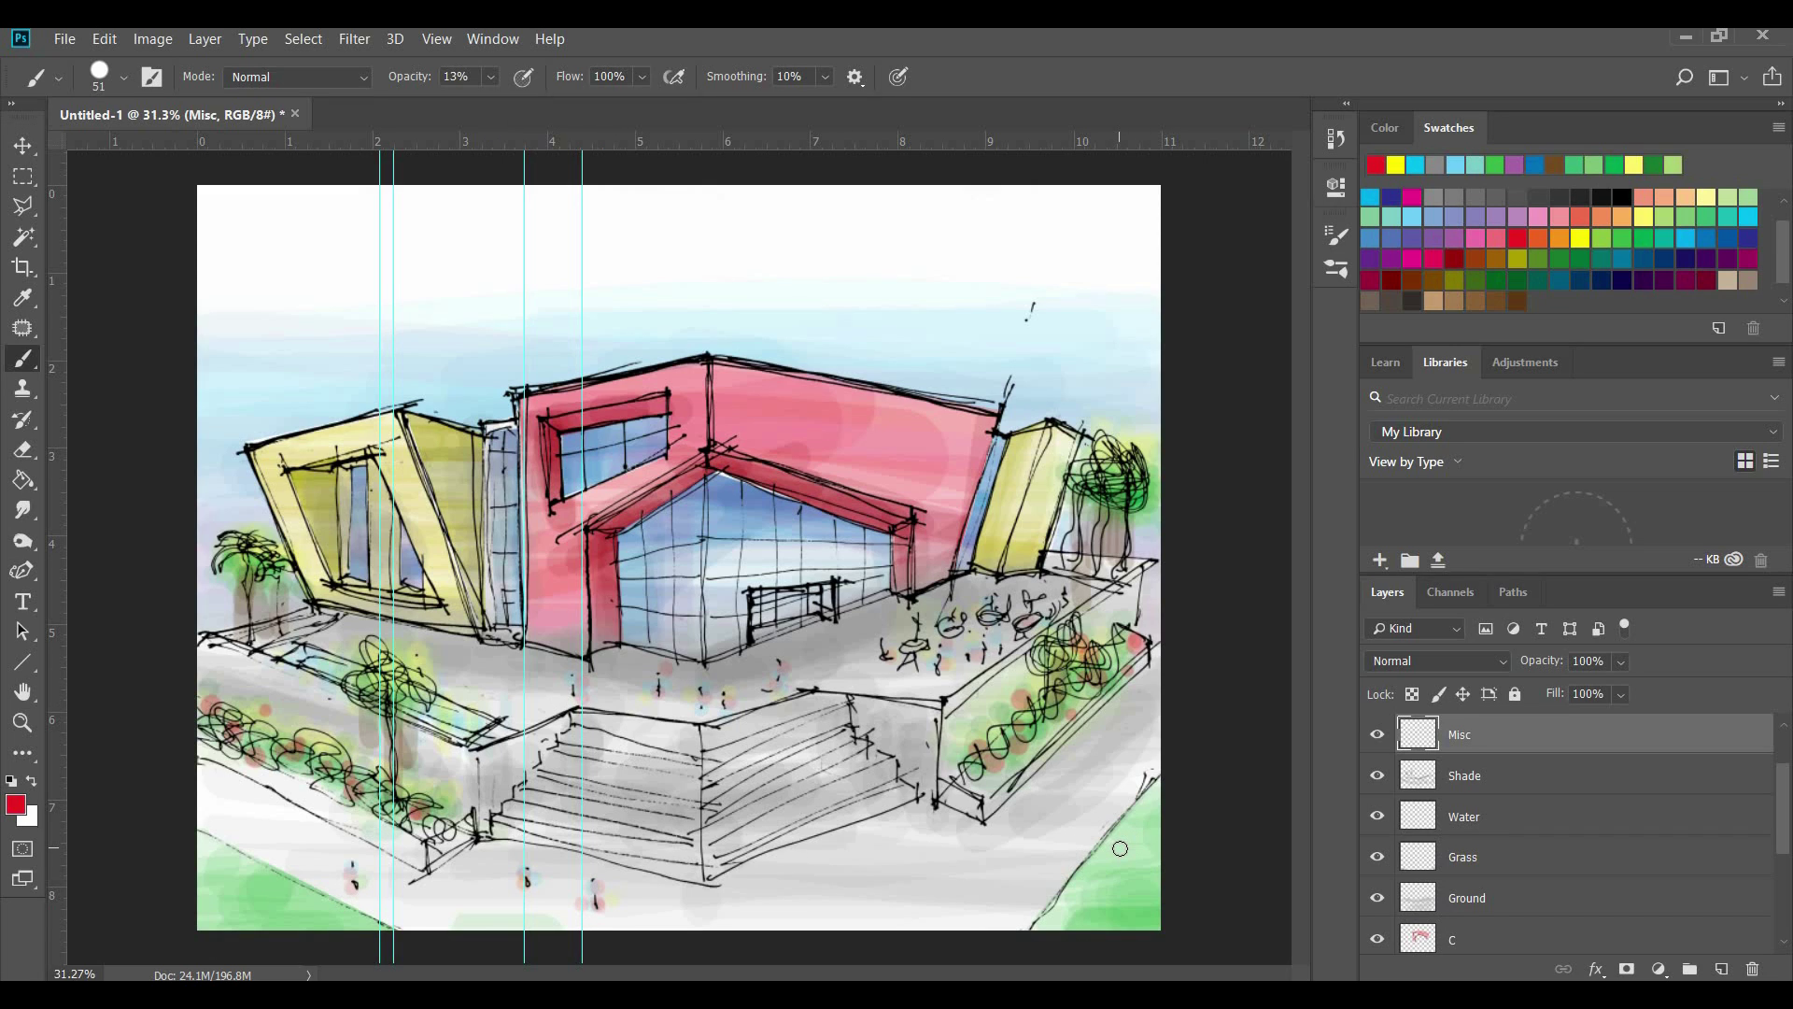
Deepen the grey on the Shade layer over the stairs, planter walls and ground with a 155 px brush
scroll(1494, 880, up, 2)
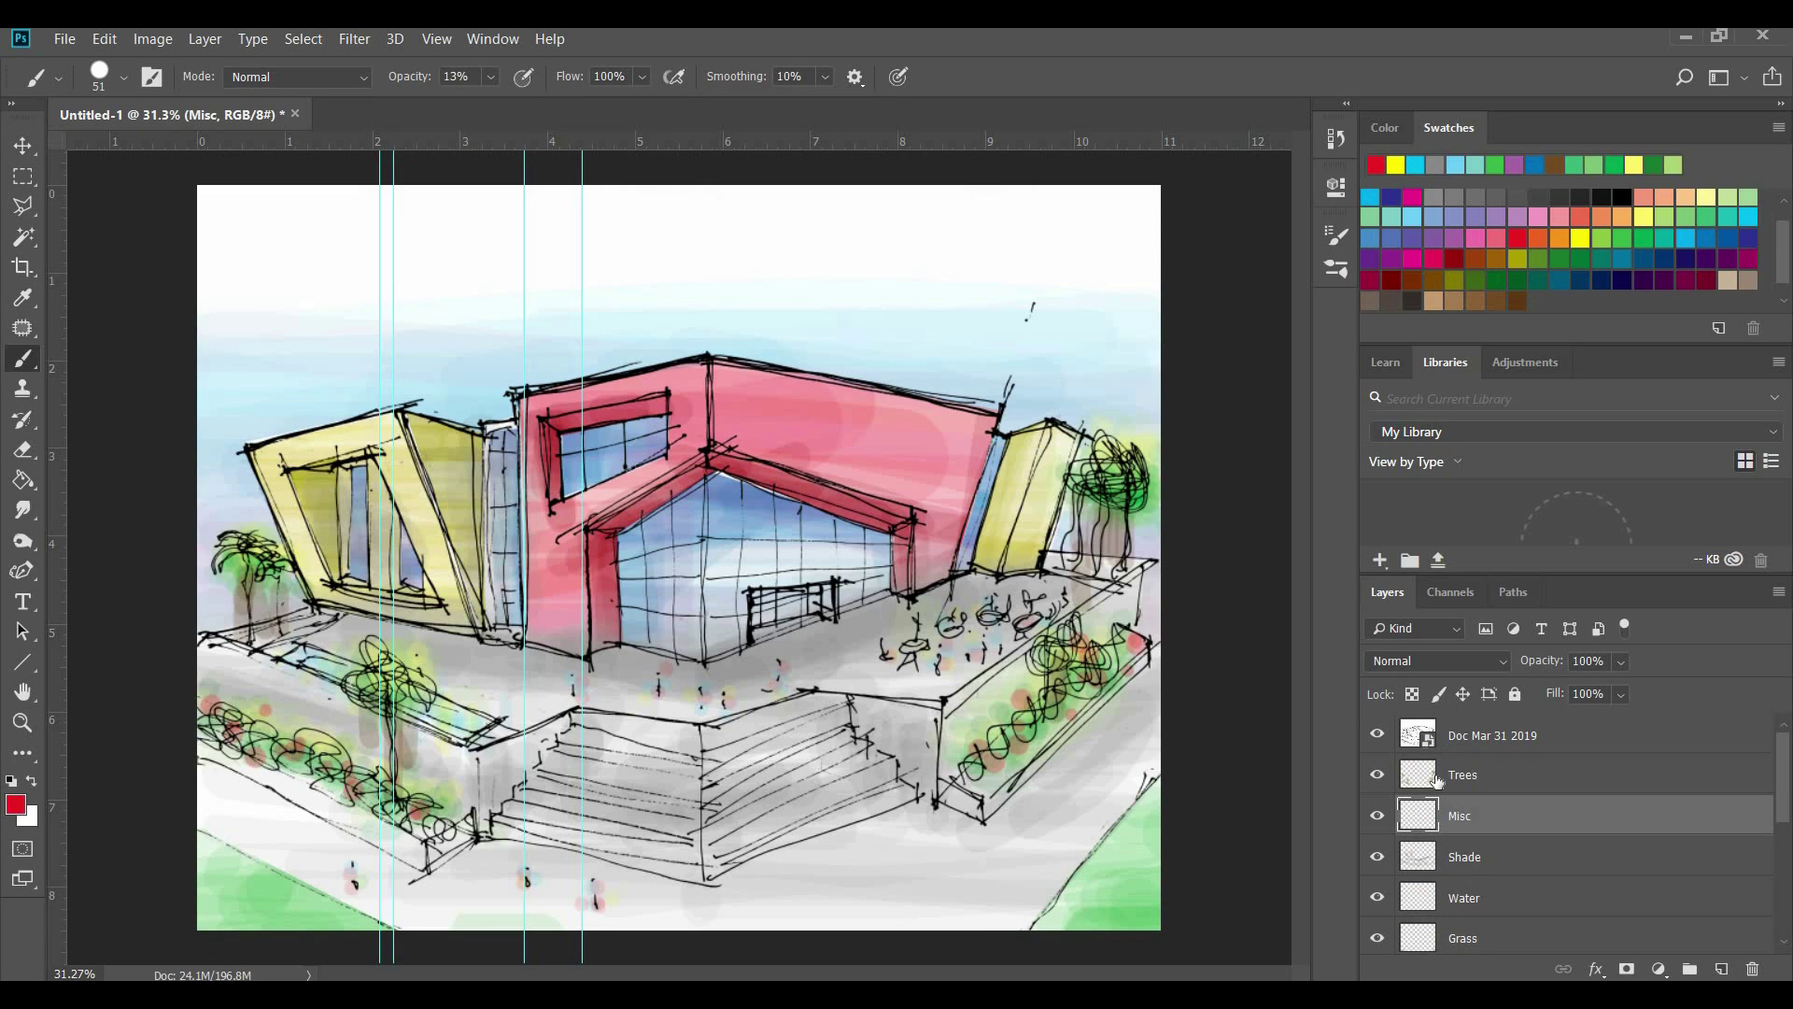
click(1487, 858)
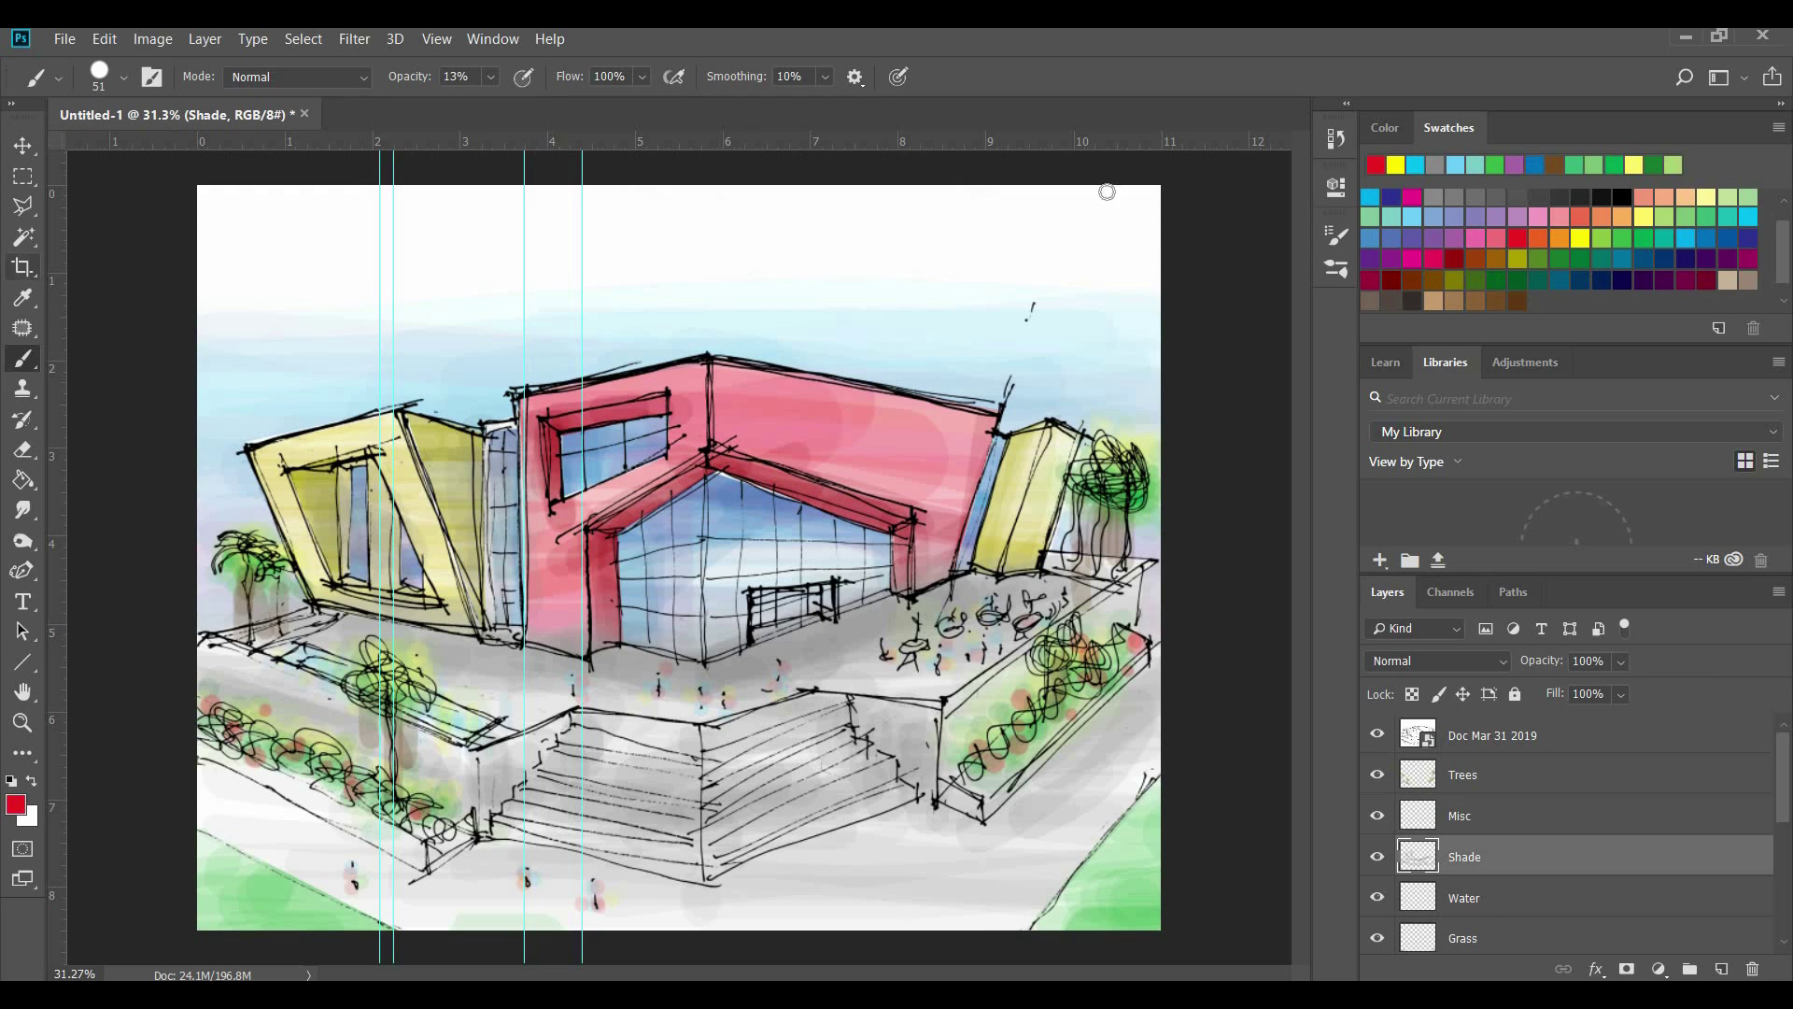
click(1434, 197)
click(123, 78)
drag(69, 136, 104, 136)
mouse_move(1001, 826)
mouse_down()
mouse_move(1082, 798)
mouse_move(1074, 758)
mouse_move(1137, 668)
mouse_move(946, 739)
mouse_move(975, 782)
mouse_move(747, 813)
mouse_move(308, 747)
mouse_move(224, 822)
mouse_up()
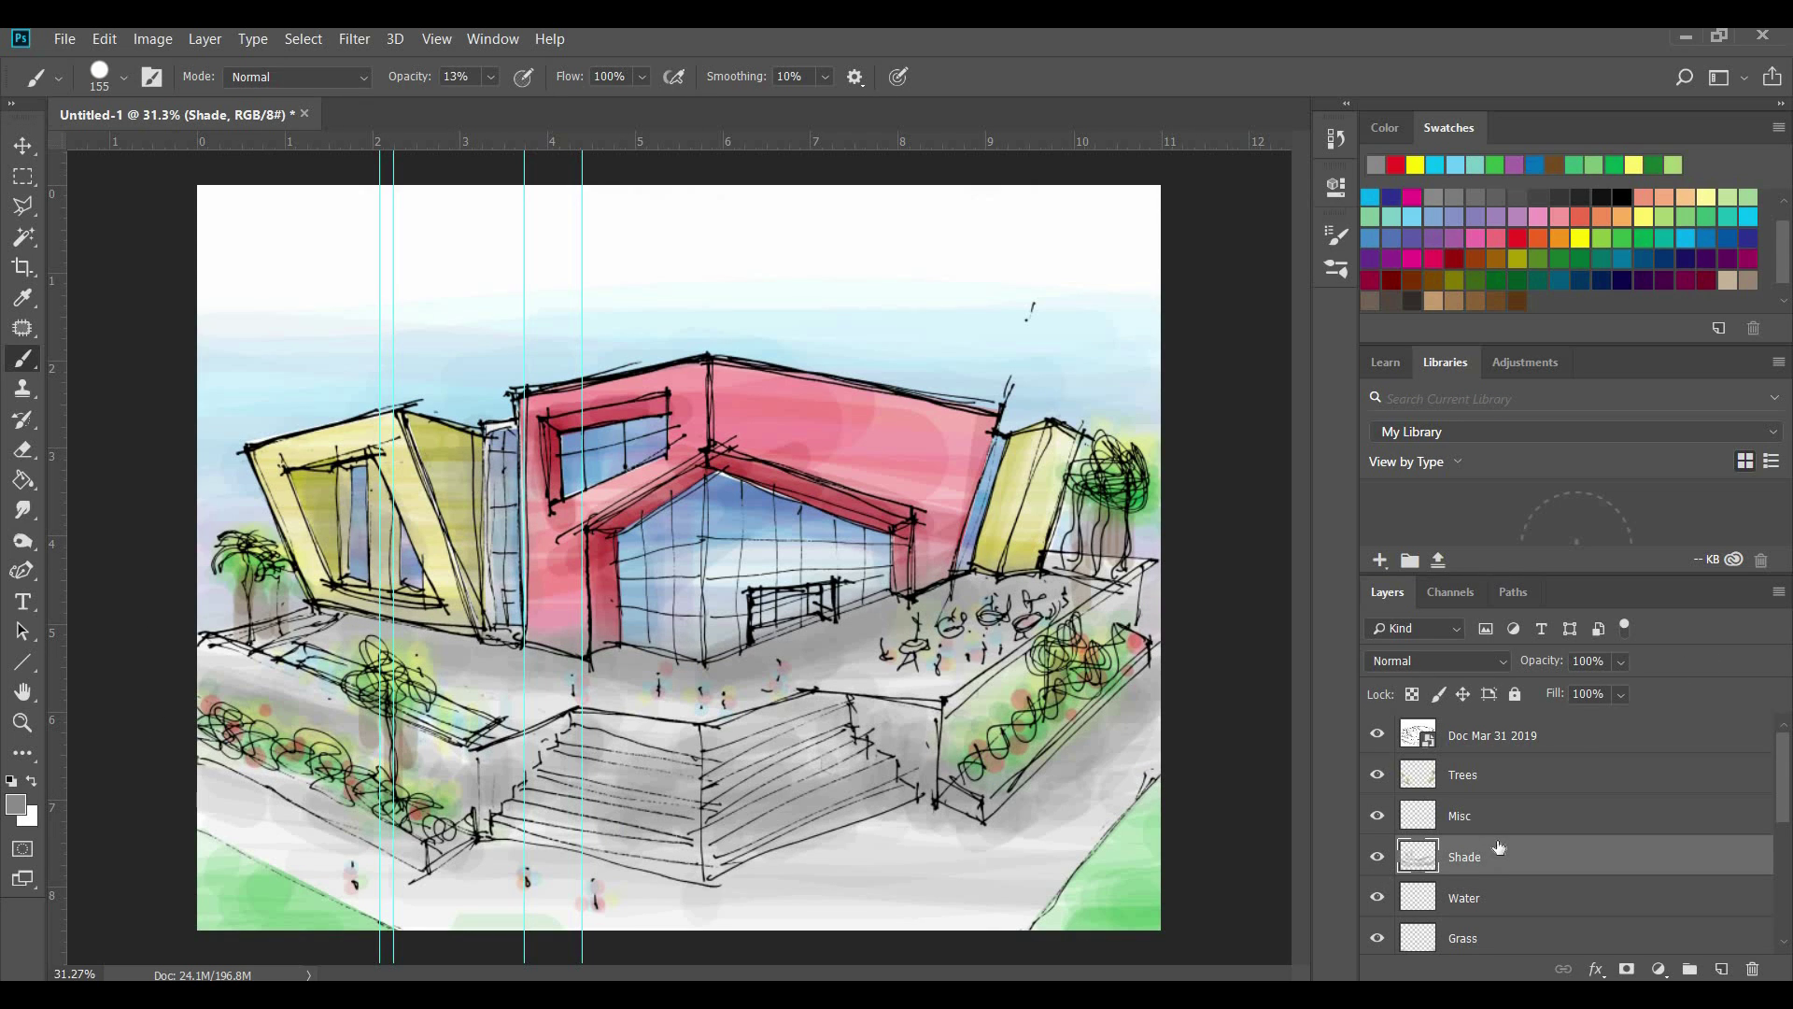
Lower the Shade layer's opacity to 77% and add grey shading around the entrance glazing
scroll(1463, 767, down, 2)
drag(1623, 664, 1604, 685)
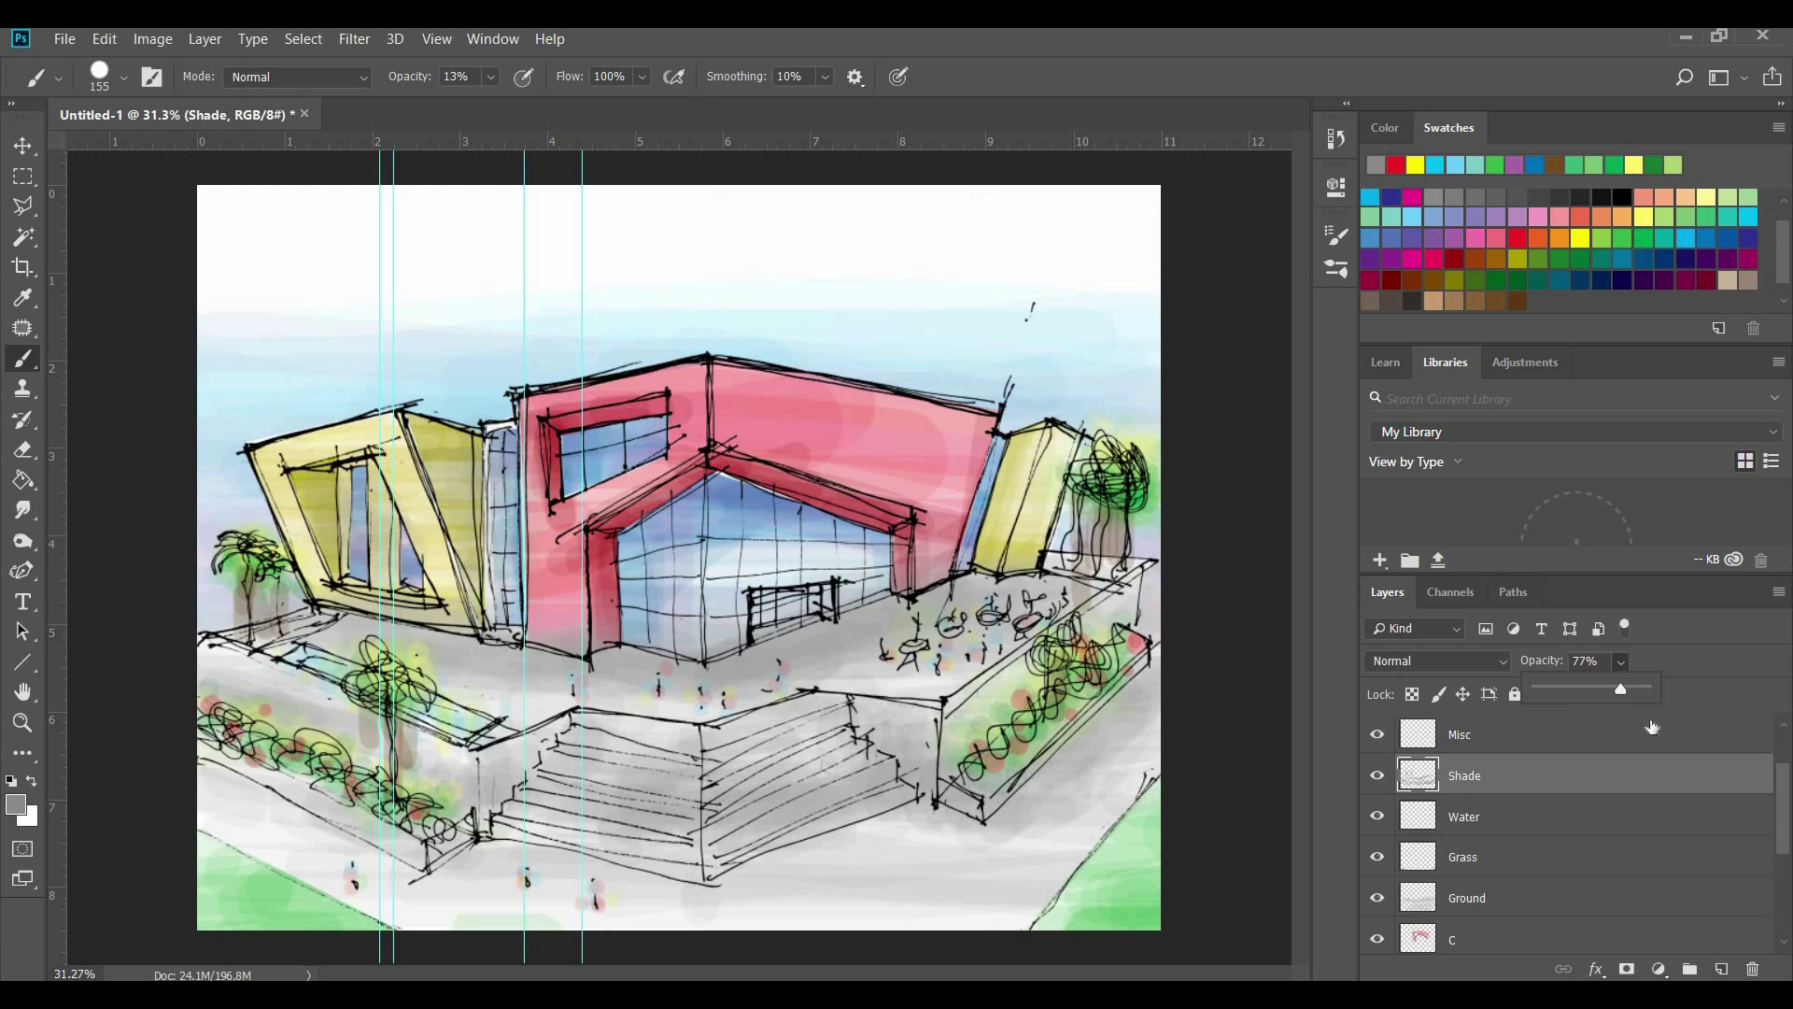
click(1489, 777)
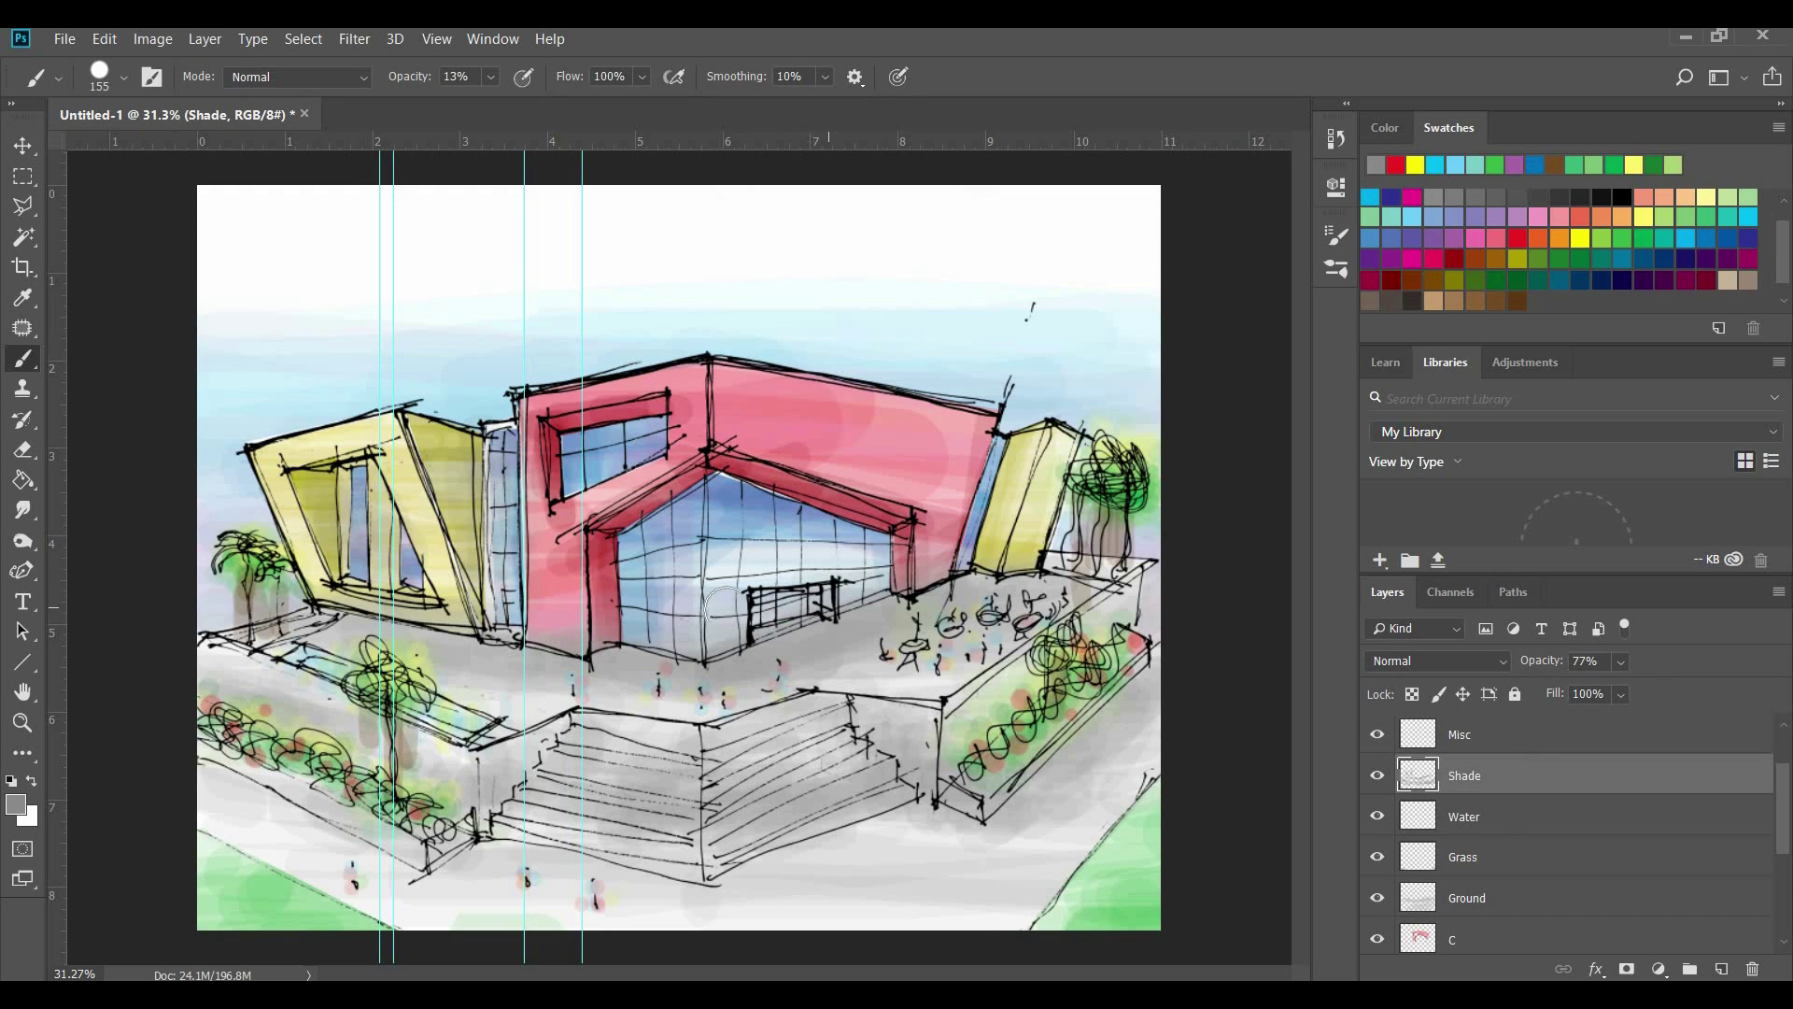
drag(737, 620, 822, 584)
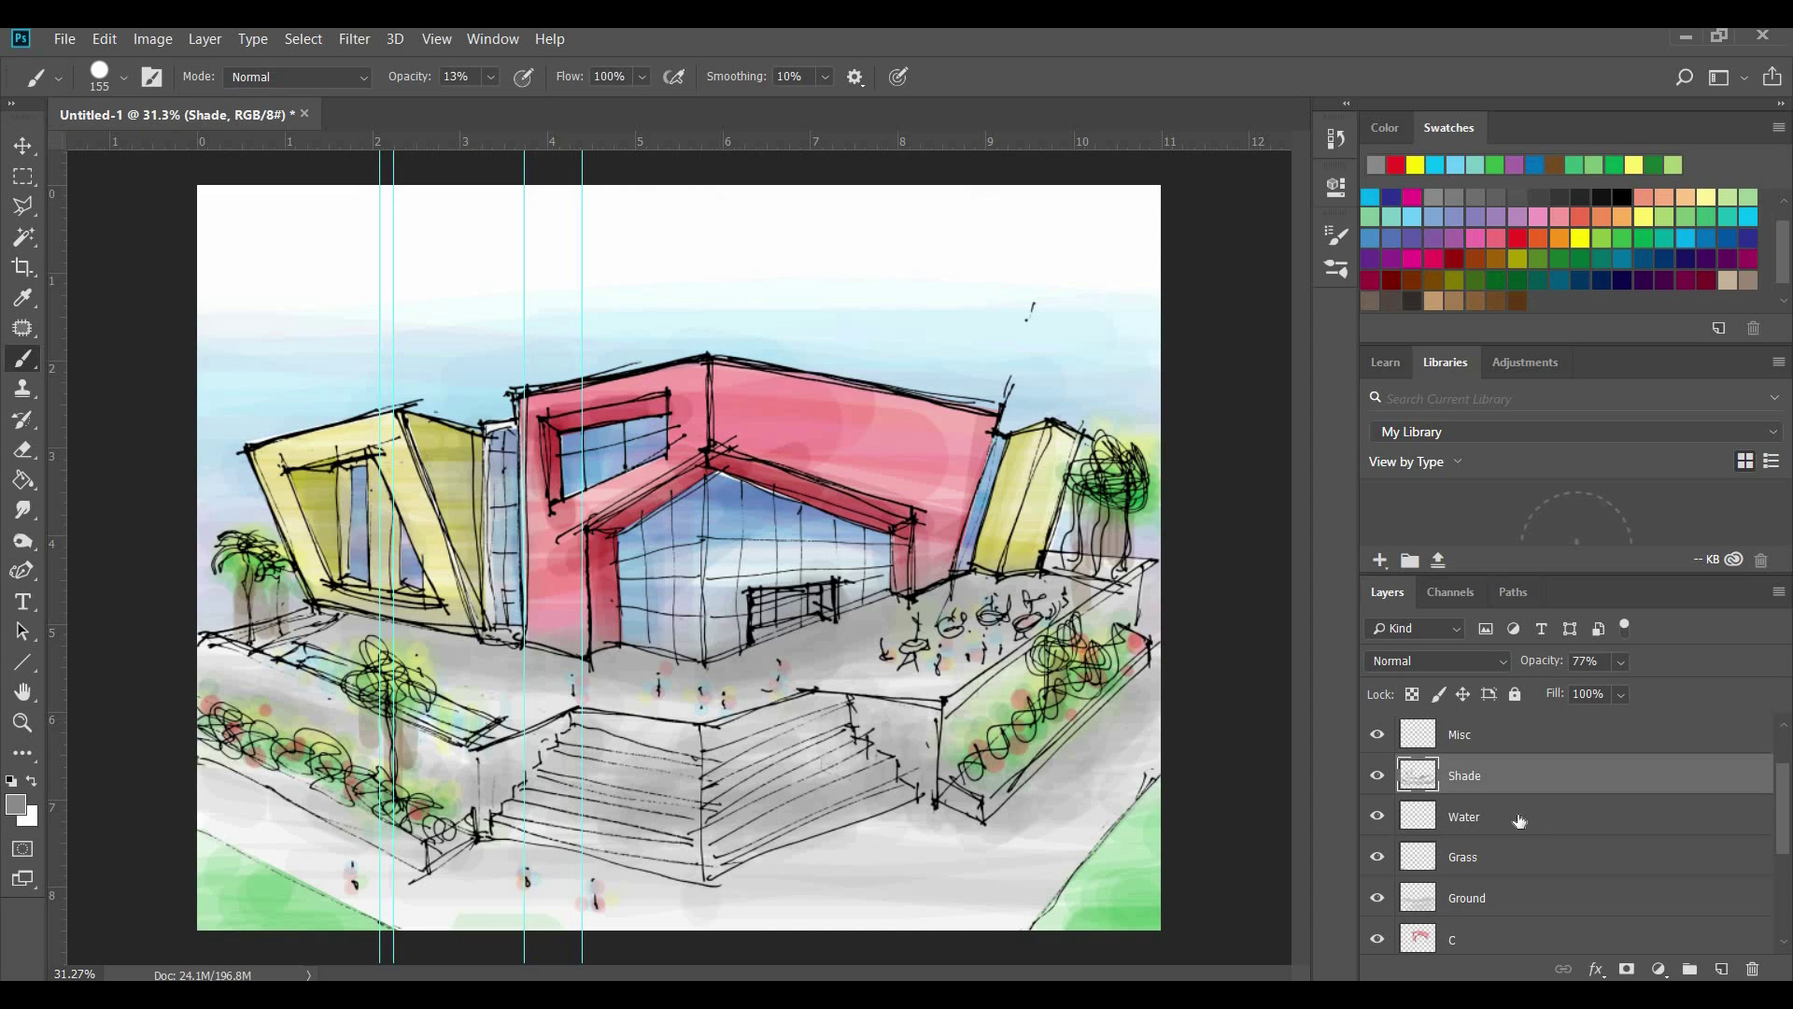
Paint faint red reflections below the red walls on the Misc layer with an 81 px brush at 4% opacity
click(1587, 734)
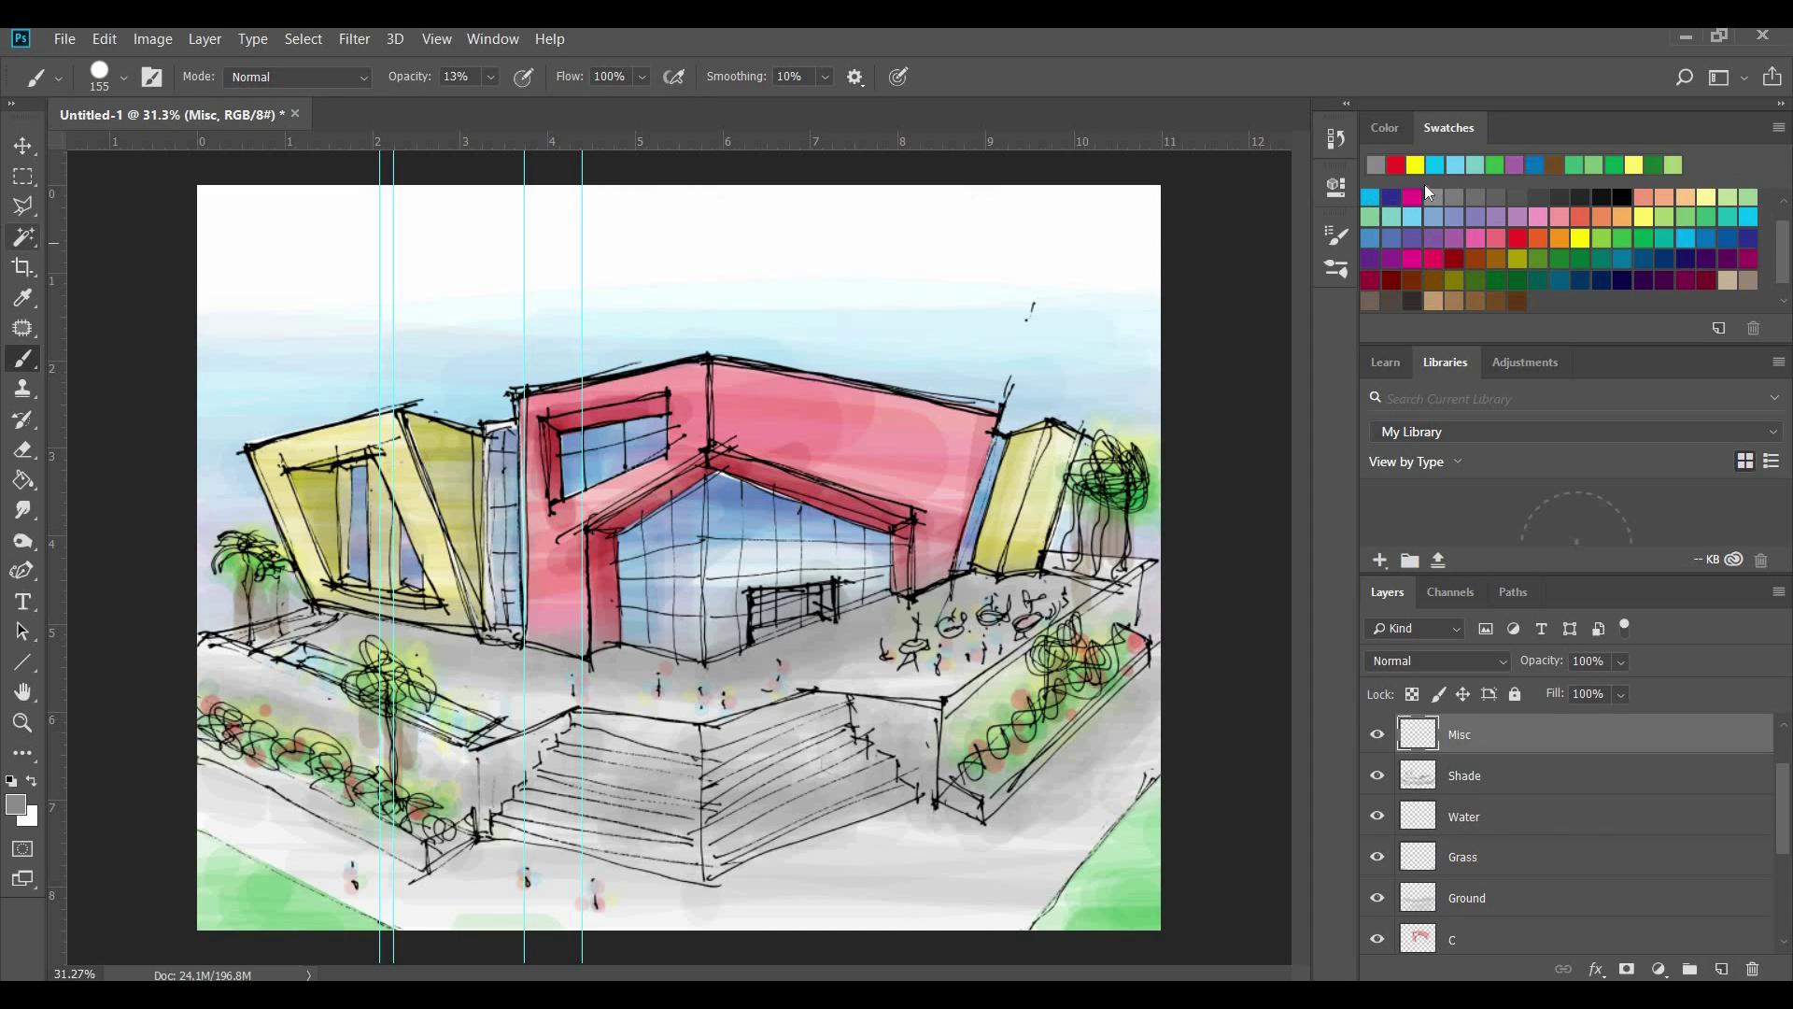
click(1395, 164)
drag(490, 77, 485, 103)
click(123, 78)
drag(224, 152, 201, 152)
click(542, 685)
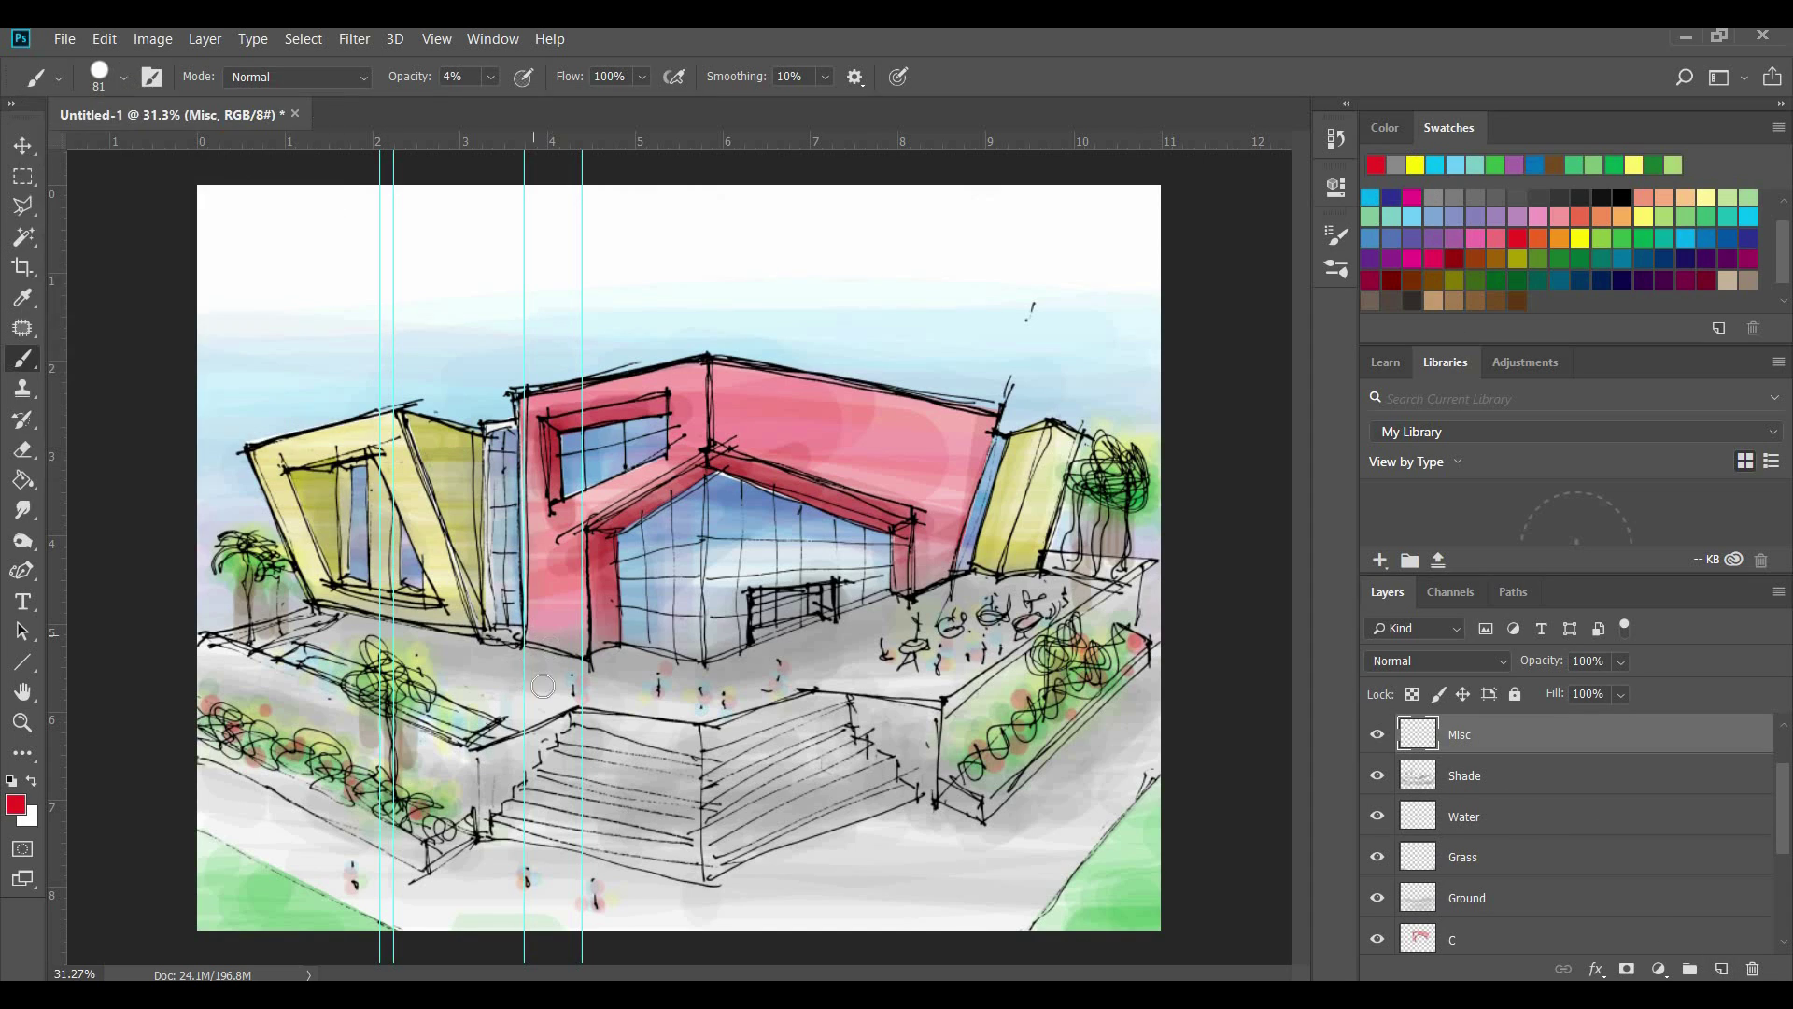
drag(620, 649, 613, 678)
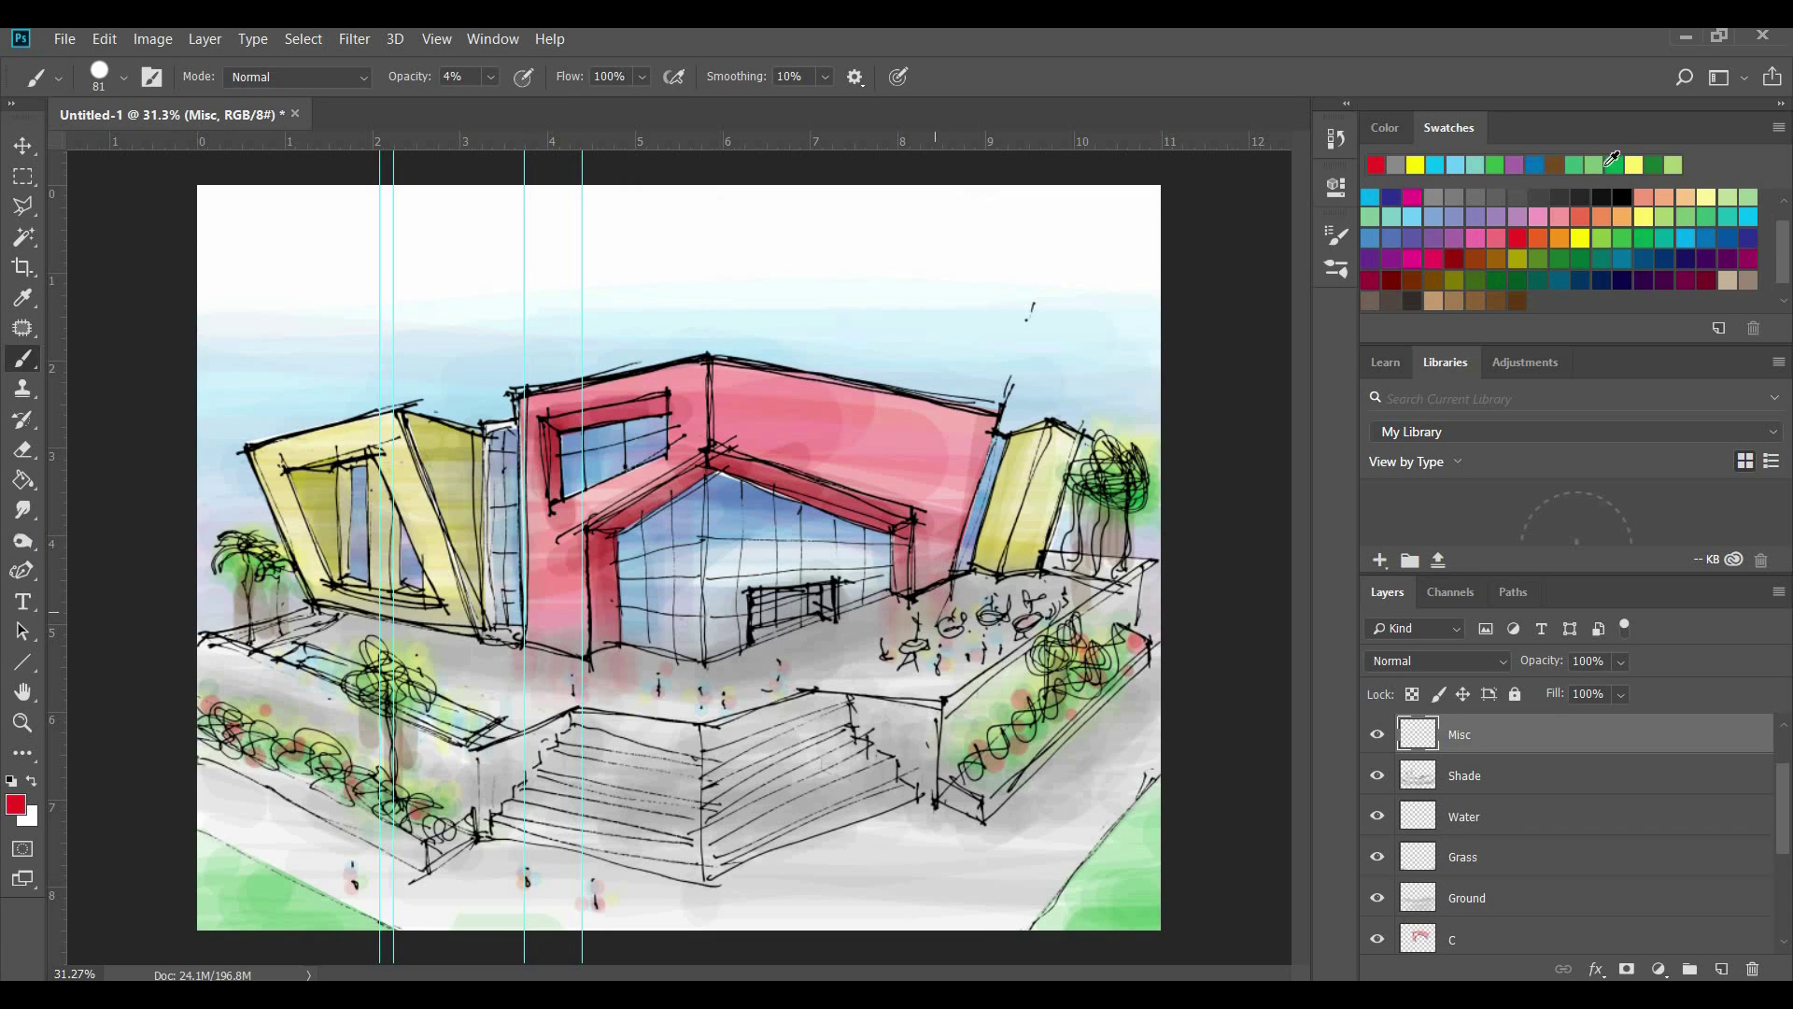
Brush faint pale yellow and light blue reflections over the plaza and stairs on the Misc layer
click(1633, 165)
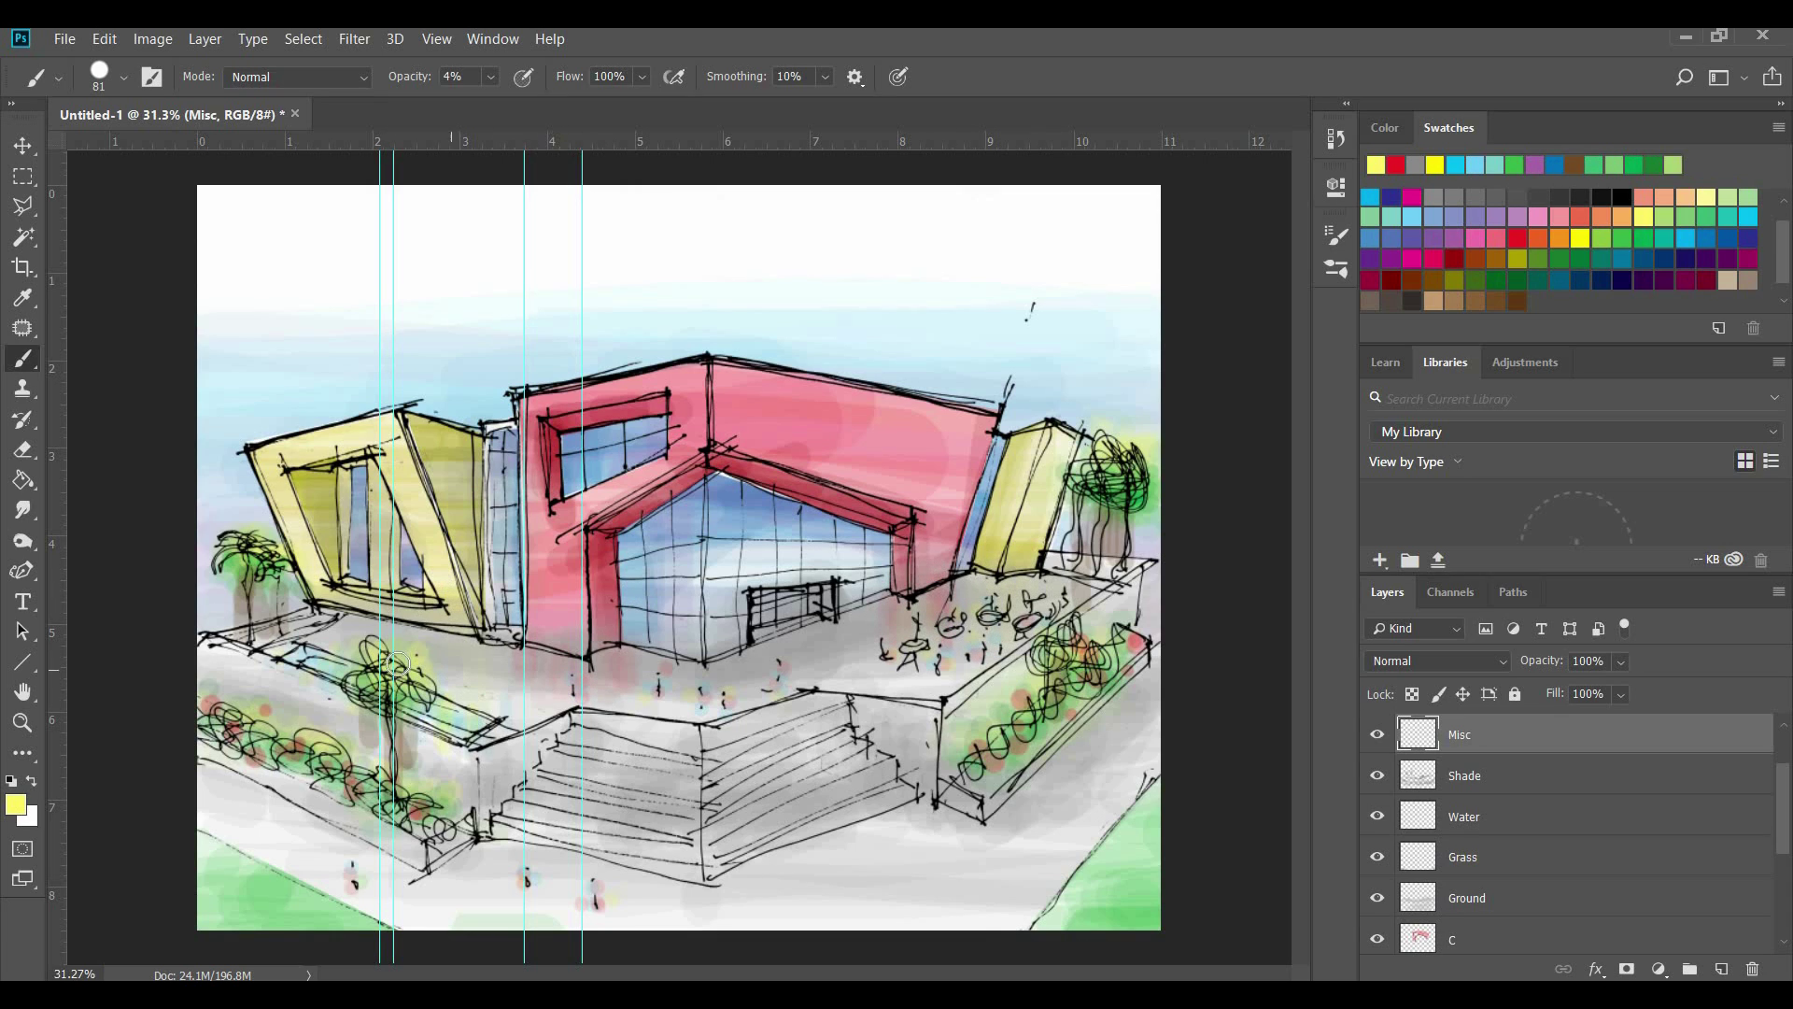
click(1475, 165)
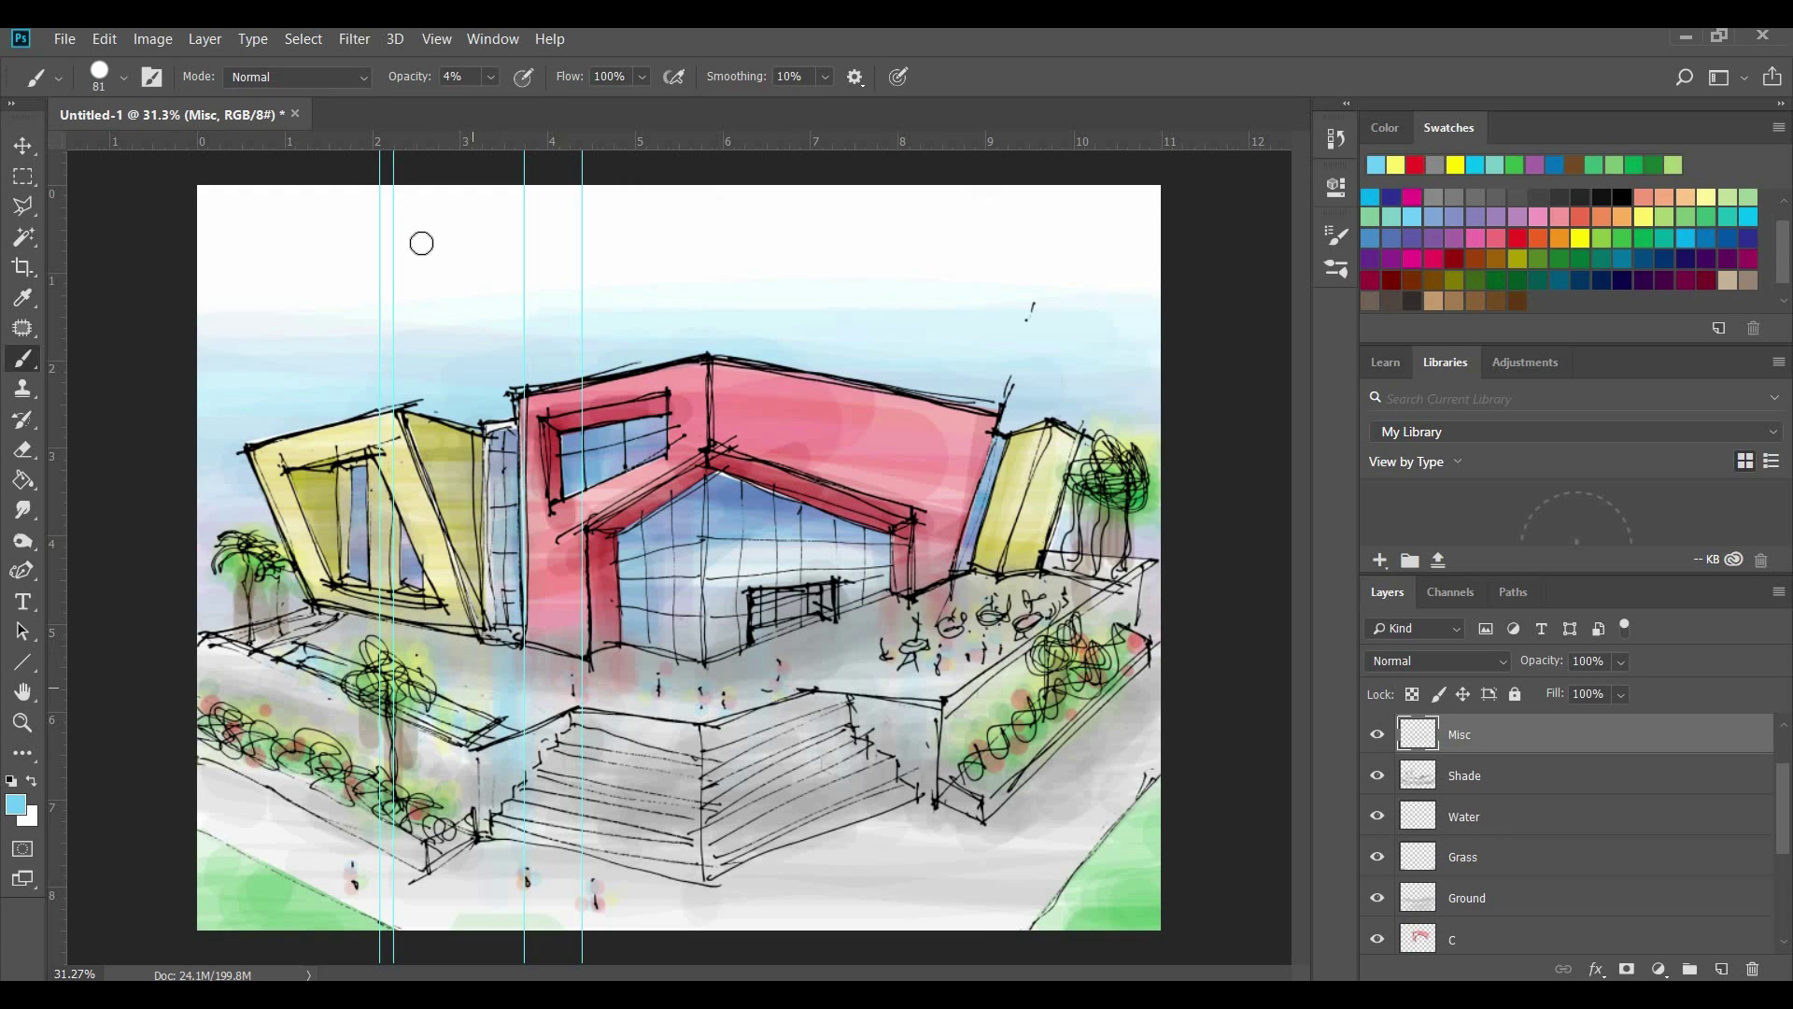
alt+click(478, 665)
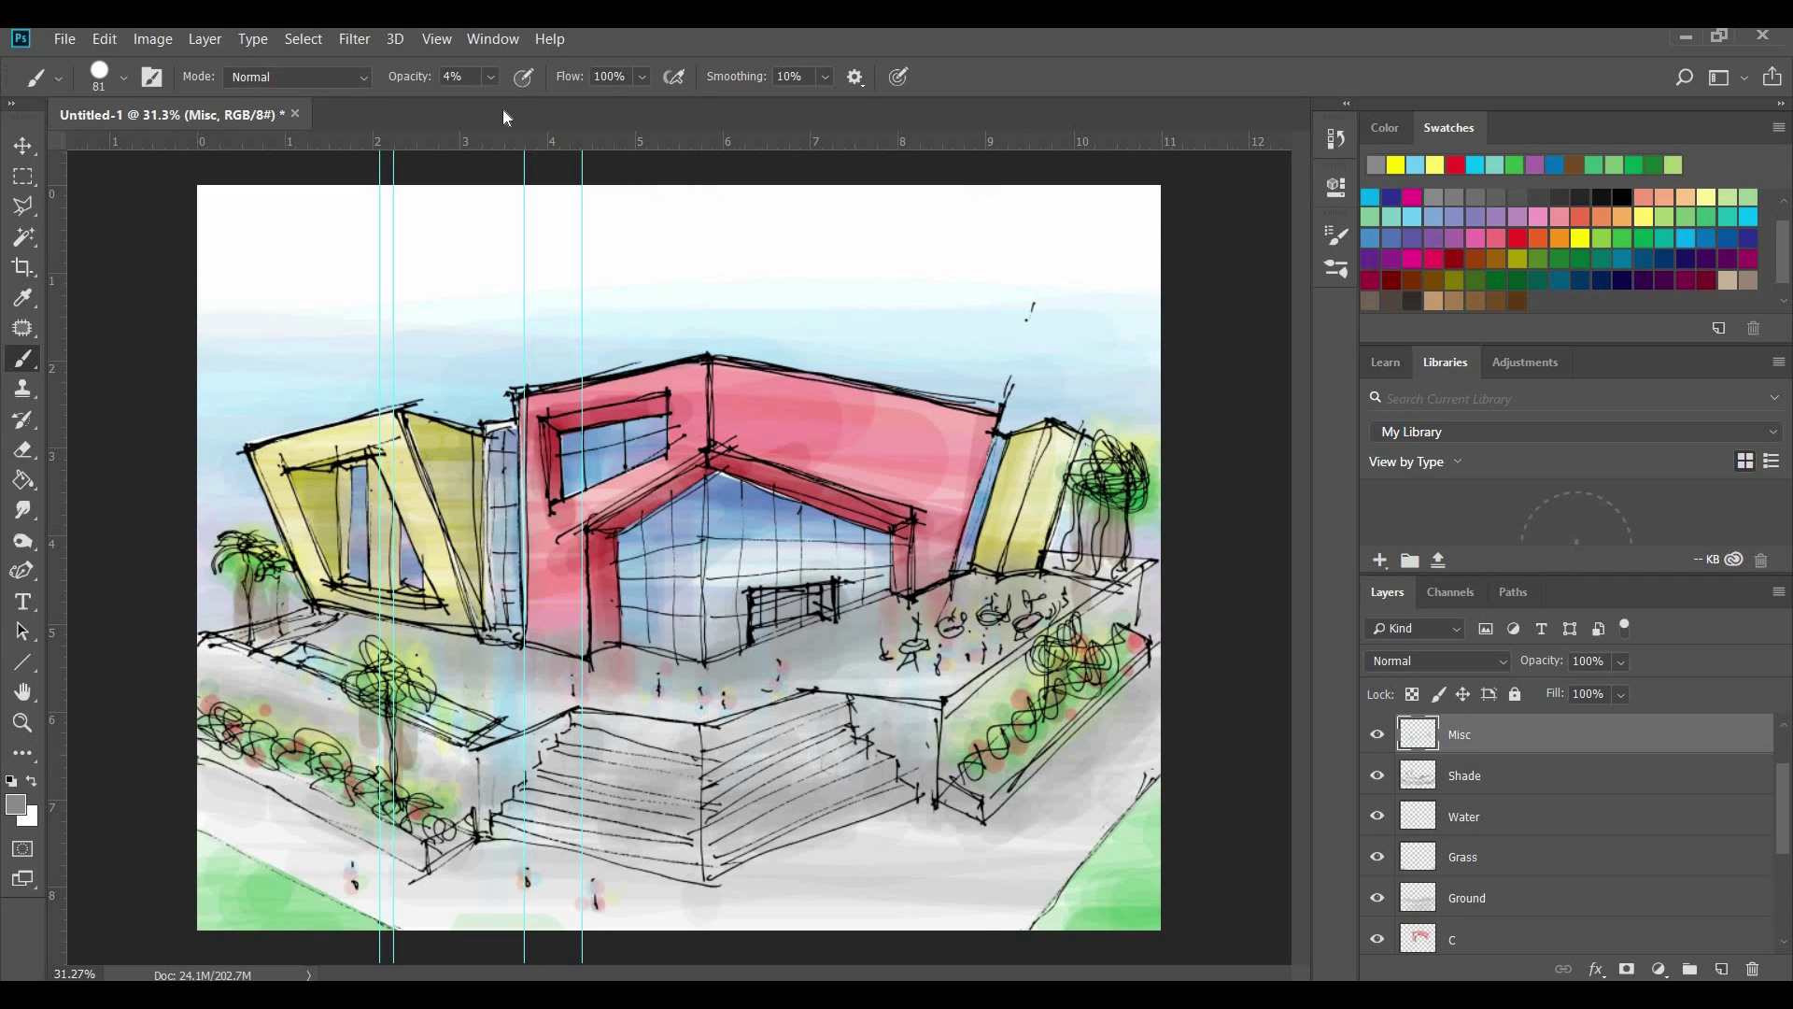
Raise the brush opacity to 9% and strengthen the yellow and red reflections on the plaza below the matching walls
key(0)
key(9)
click(1397, 168)
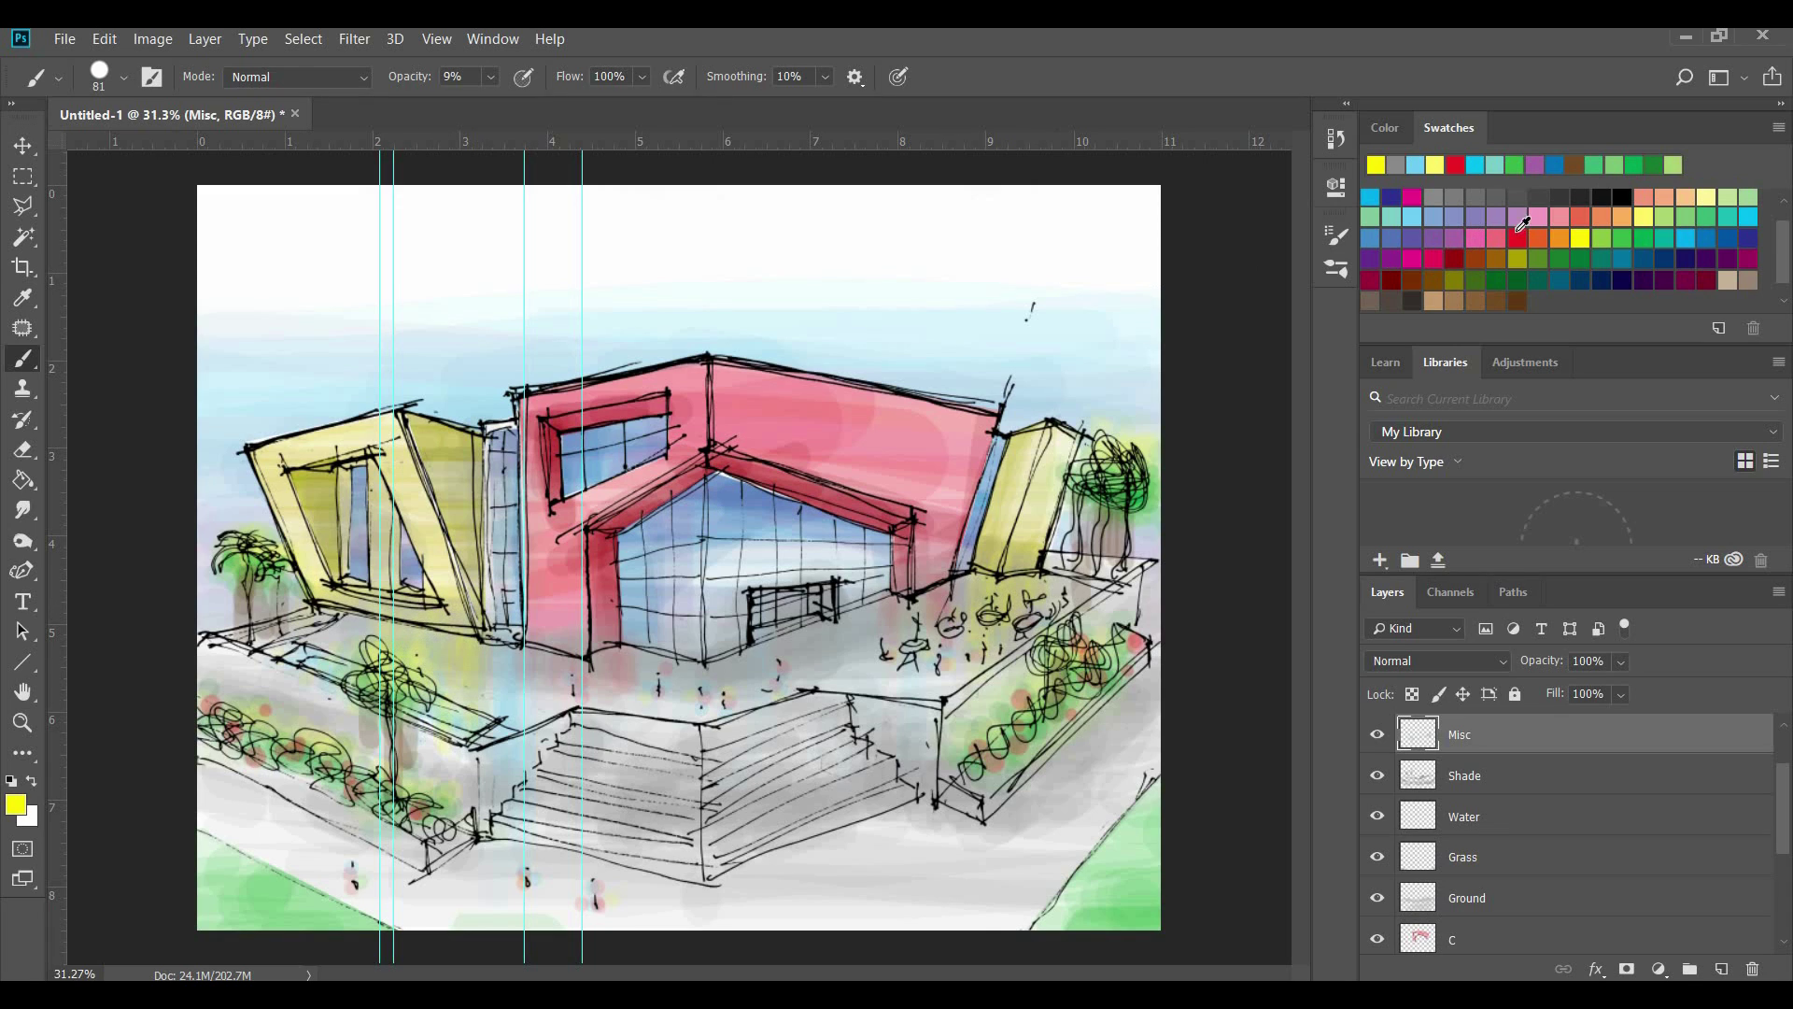
click(1518, 233)
drag(528, 661, 624, 674)
drag(891, 605, 926, 624)
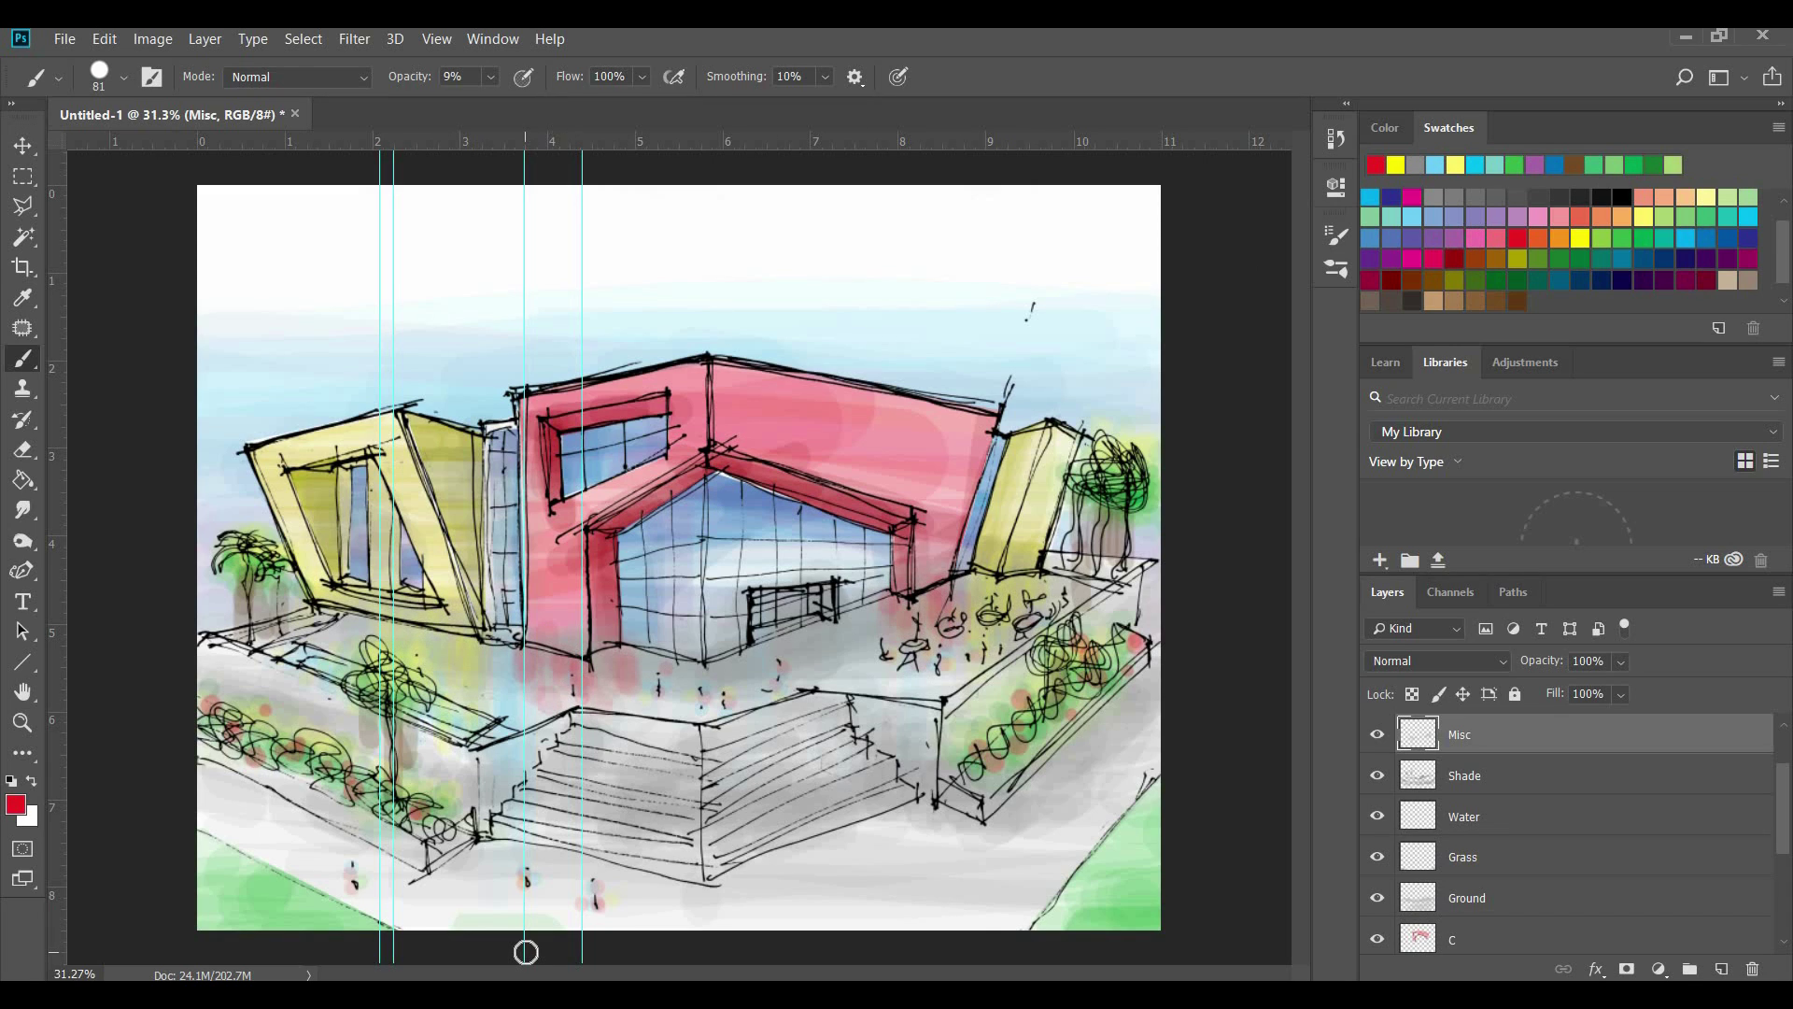
Outline the entrance stairs with a polygonal selection and return to the Brush tool
key(l)
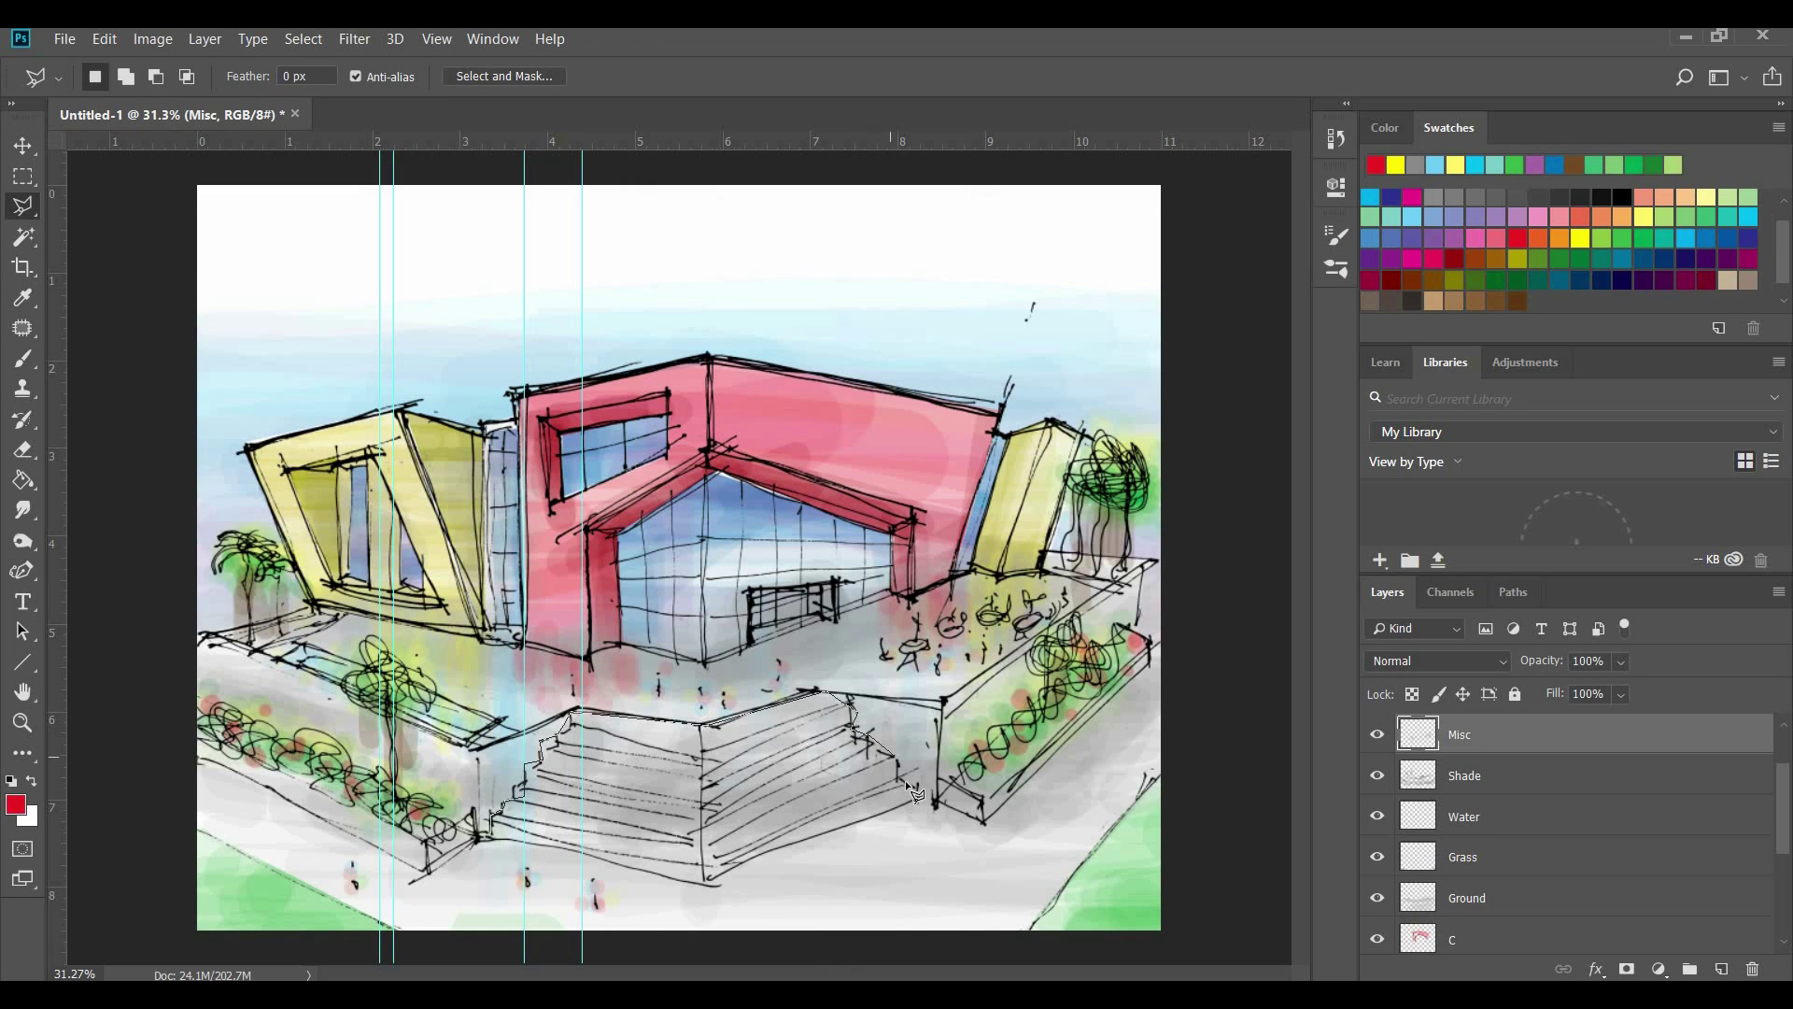
double_click(708, 883)
key(b)
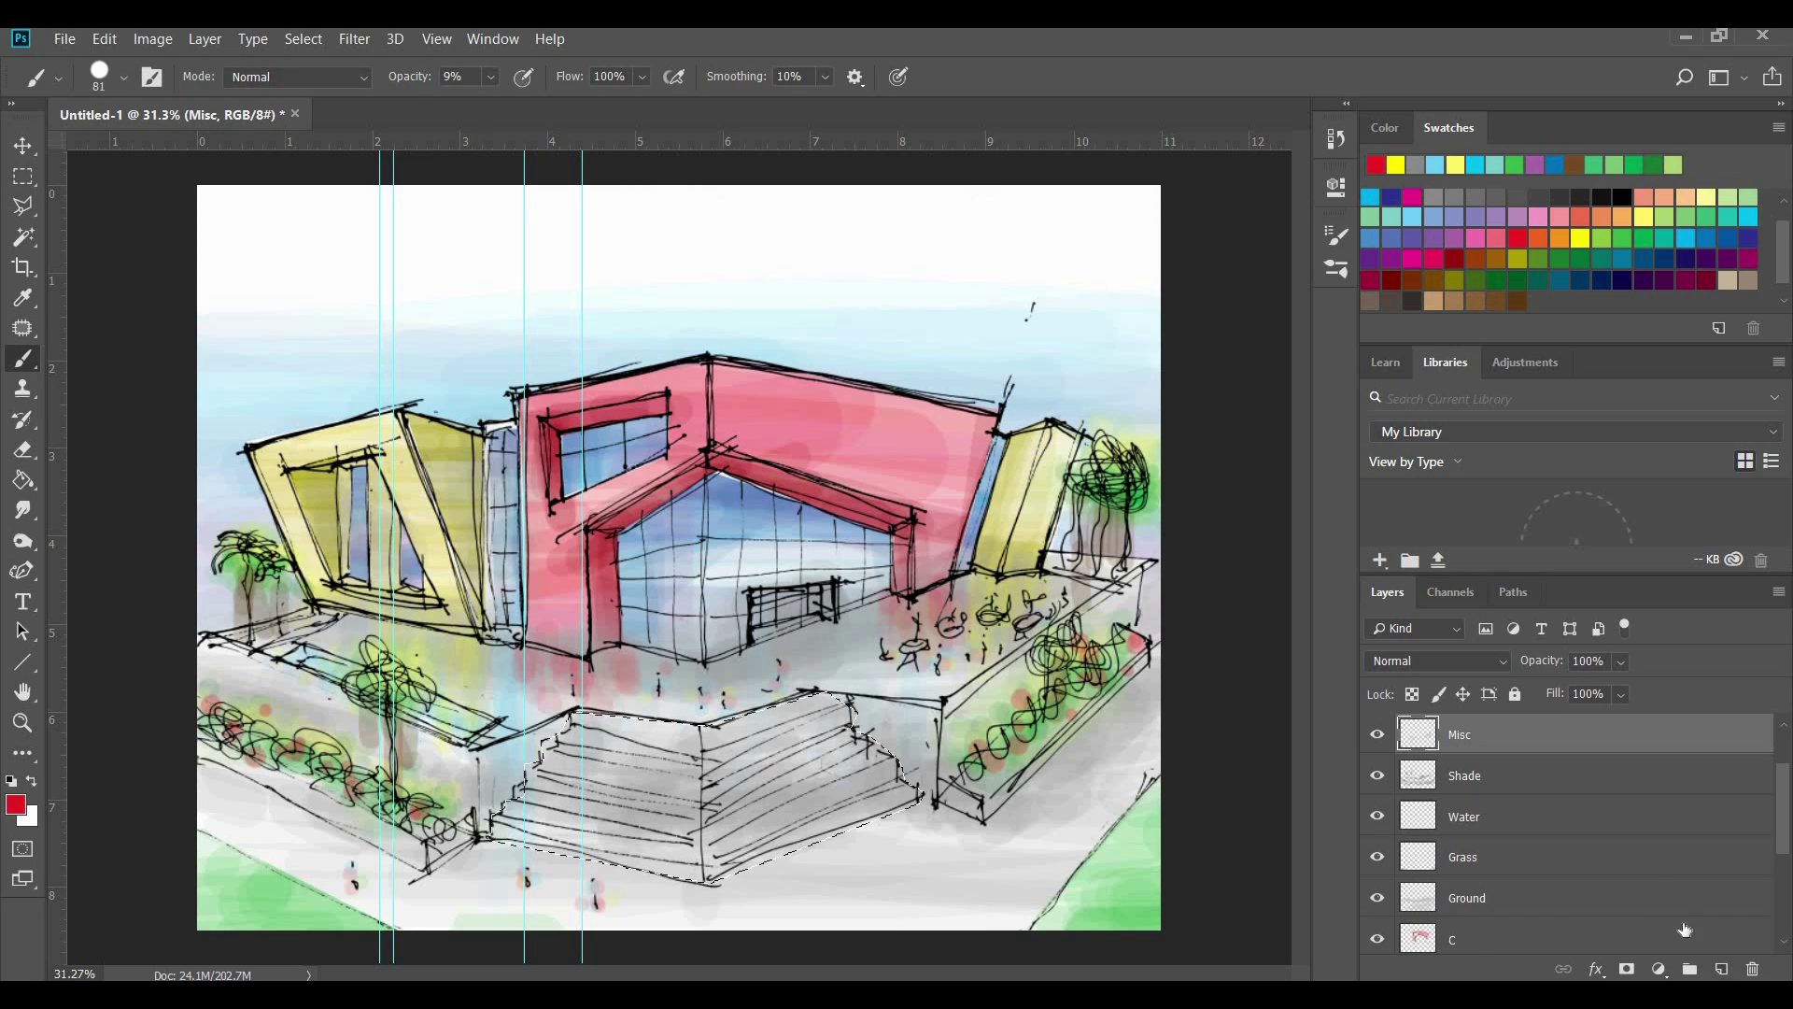
Create a layer named Steps above Misc and set the brush size to 114 px
click(1721, 969)
double_click(1466, 734)
text(Steps)
key(Return)
click(125, 77)
drag(200, 152, 210, 151)
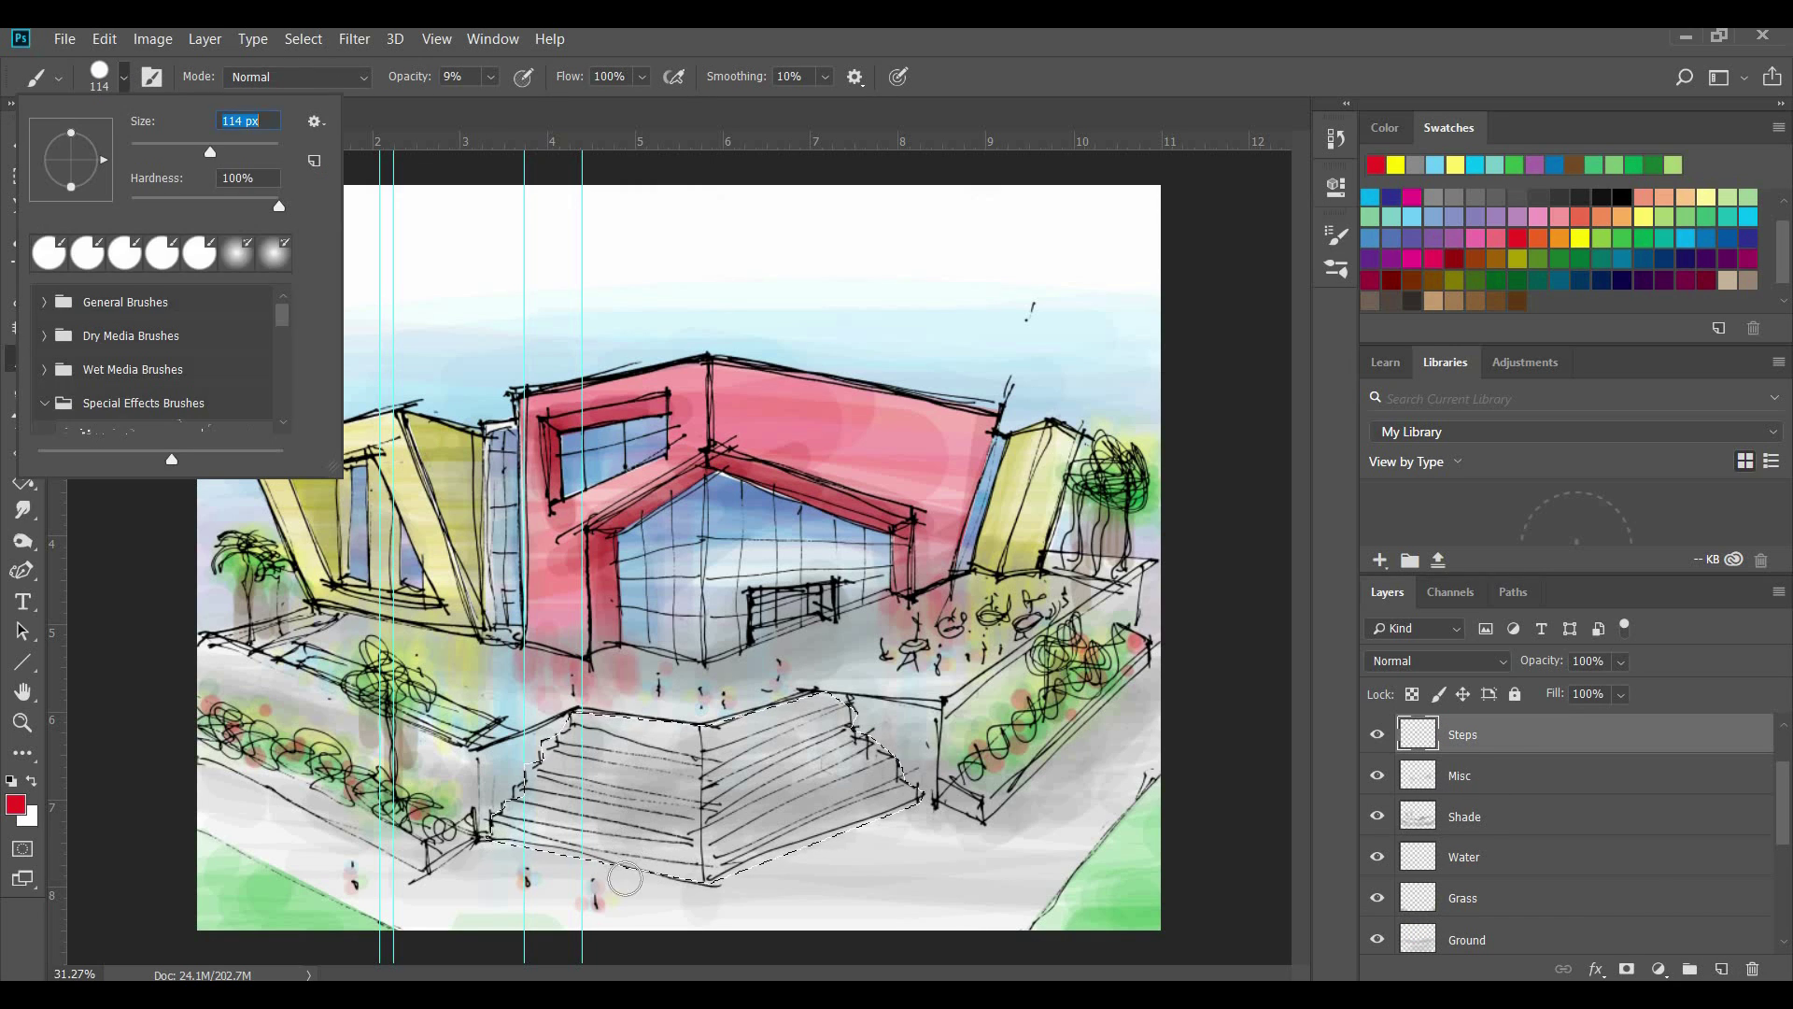
Brush red over the selected entrance stairs on the Steps layer and clear the selection
drag(502, 831, 705, 871)
mouse_move(701, 857)
mouse_down()
mouse_move(509, 817)
mouse_move(653, 747)
mouse_move(729, 840)
mouse_move(598, 803)
mouse_move(751, 793)
mouse_move(784, 747)
mouse_move(813, 840)
mouse_move(794, 775)
mouse_move(472, 745)
mouse_move(831, 714)
mouse_up()
drag(551, 738, 709, 813)
click(22, 205)
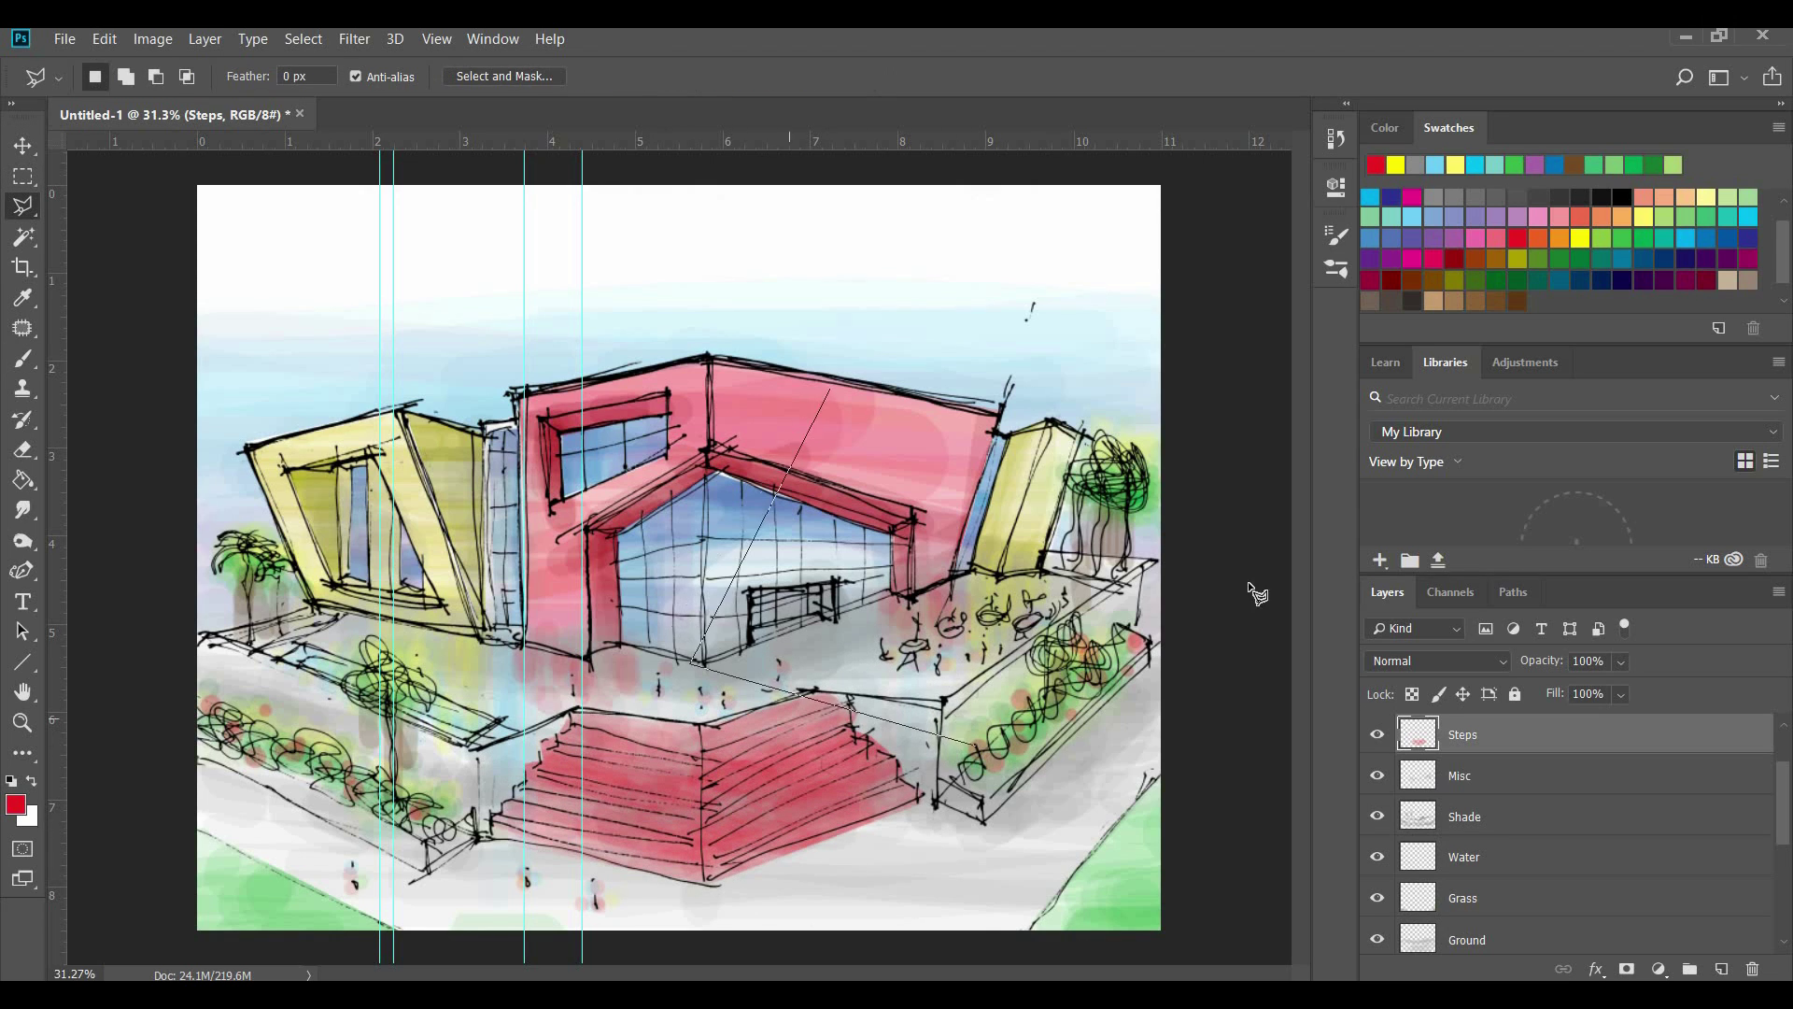
click(1234, 576)
click(818, 384)
click(680, 659)
double_click(1056, 730)
key(ctrl+d)
Try a Hue/Saturation adjustment on the red stairs and delete the Steps layer
click(148, 38)
mouse_move(187, 89)
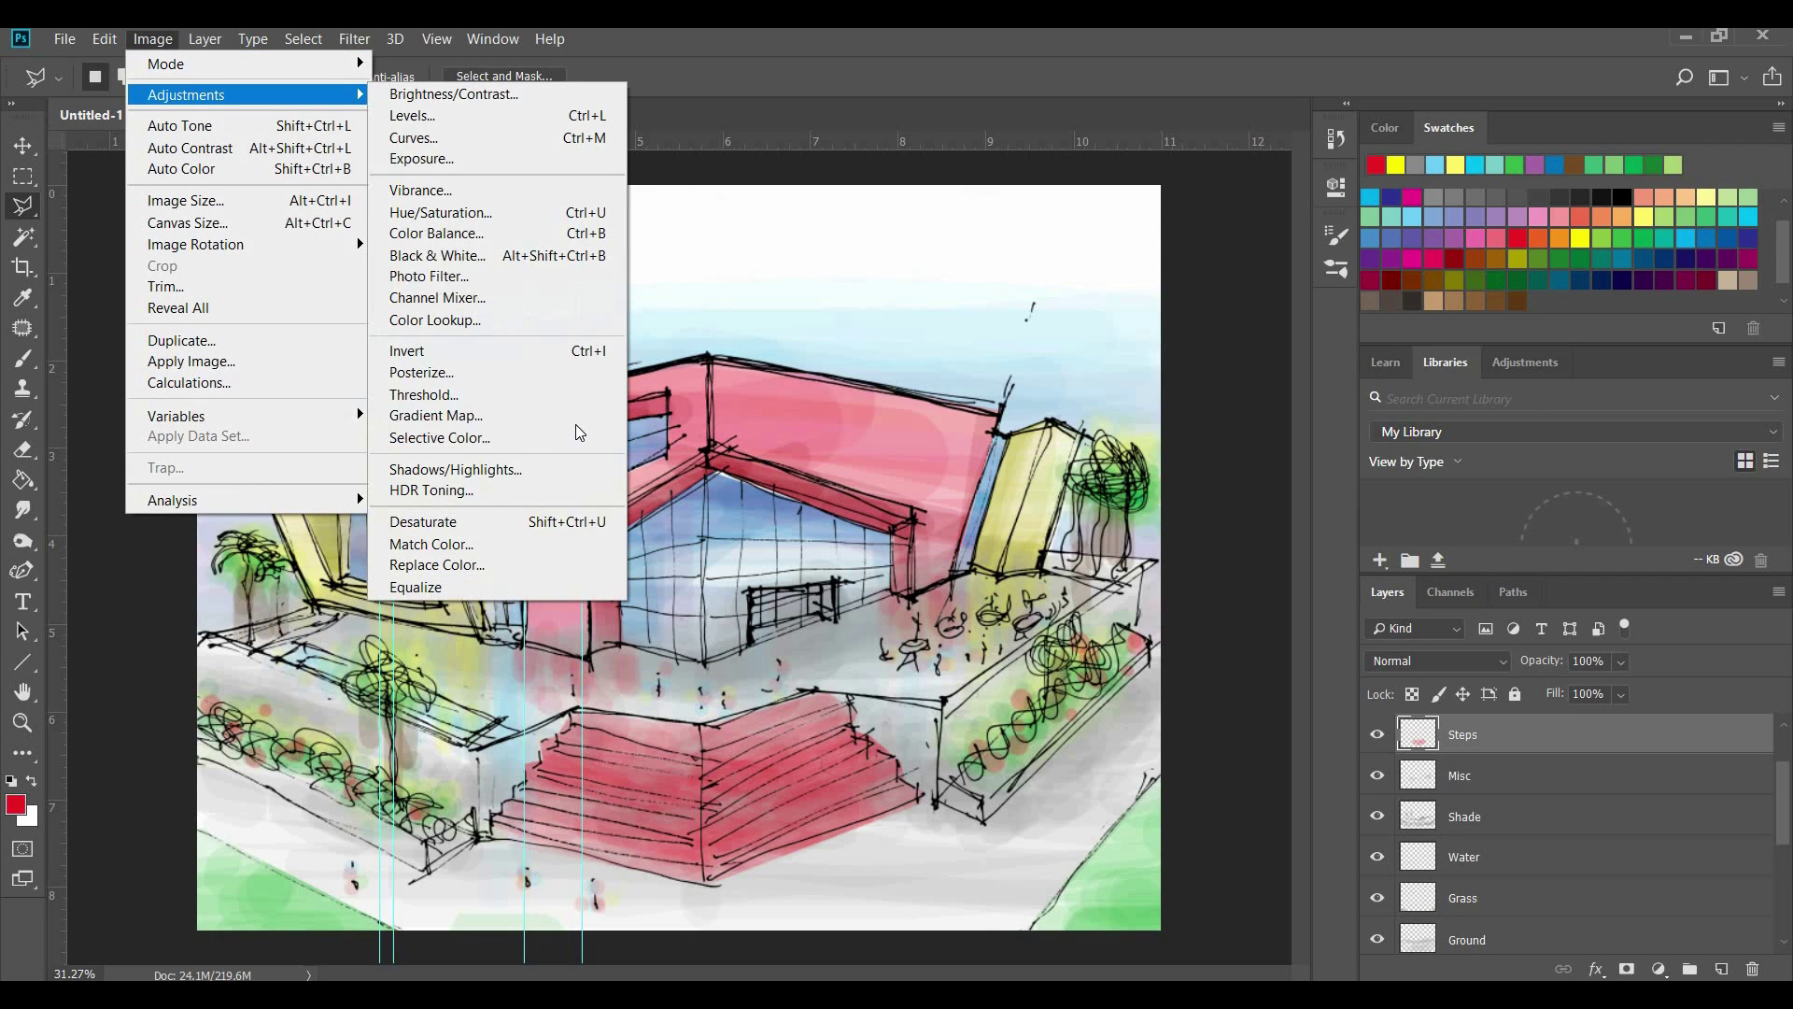
click(421, 209)
drag(1276, 395, 1177, 460)
drag(1043, 488, 1214, 459)
drag(1252, 400, 1372, 400)
click(1540, 281)
key(Delete)
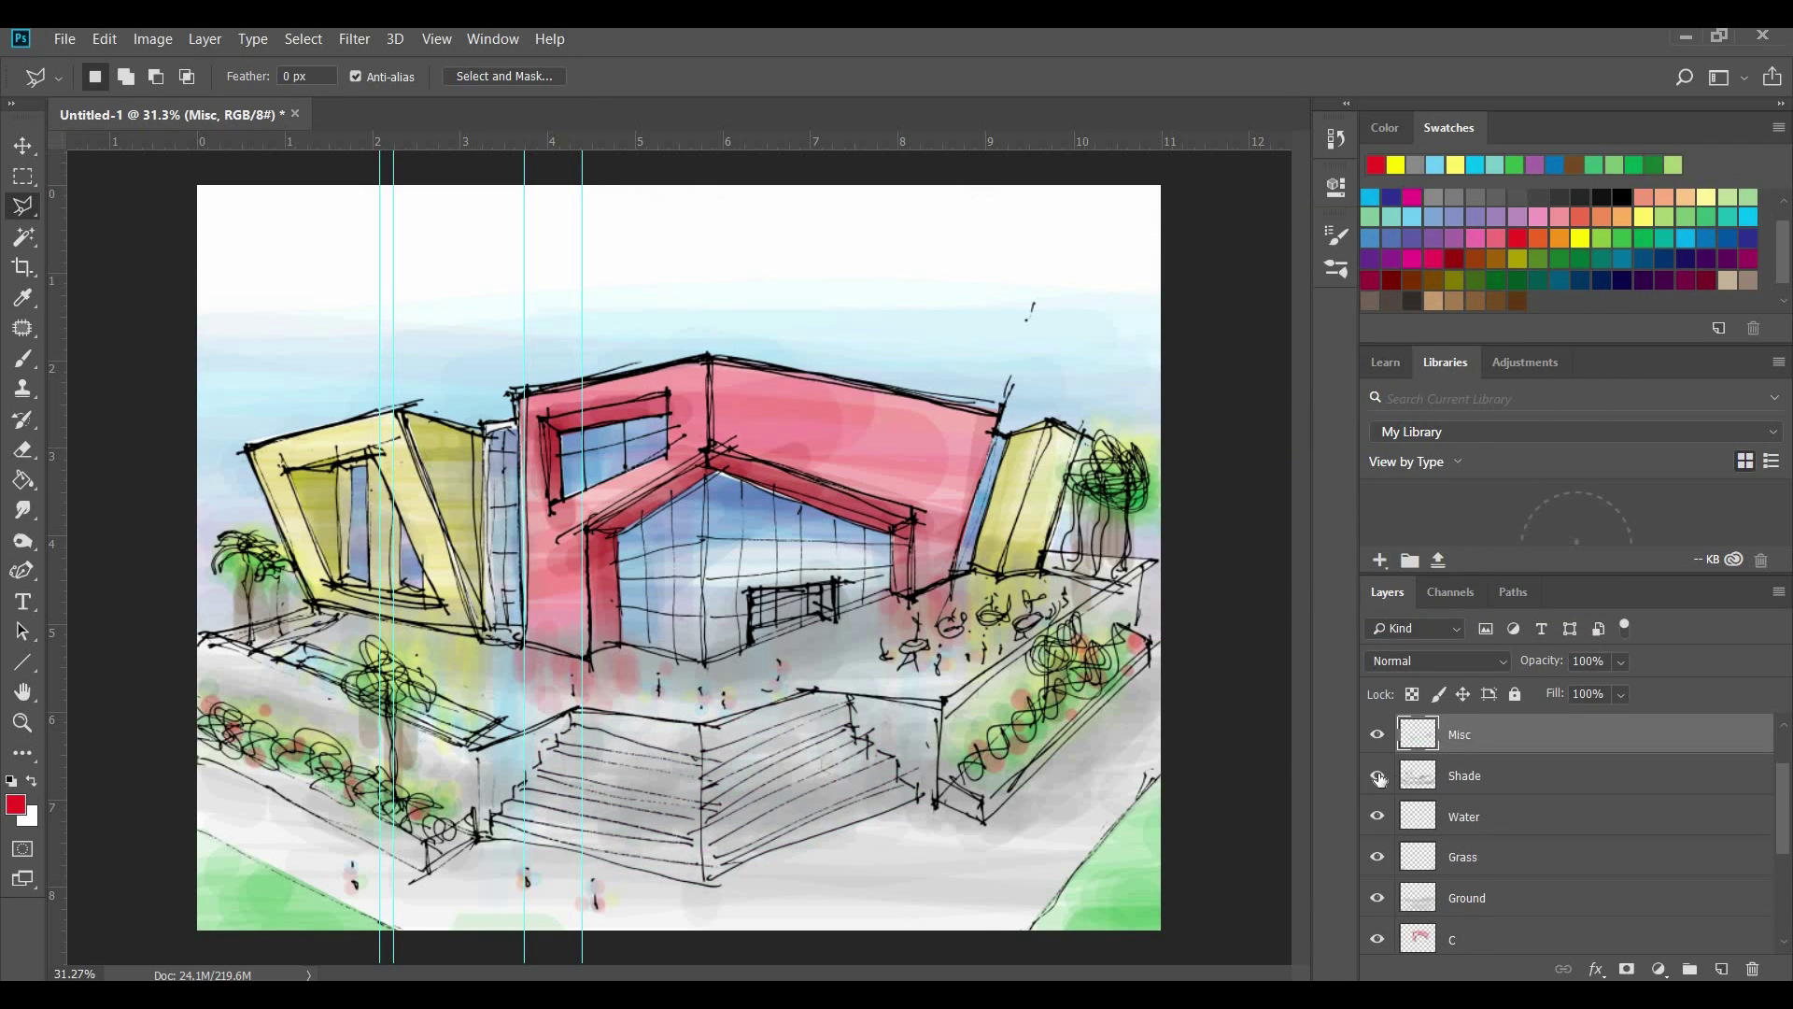
Identify the layer holding the red facade by toggling visibility and adjust layer C with Hue/Saturation
click(1379, 777)
click(1380, 777)
scroll(1420, 863, down, 3)
click(1378, 816)
click(1377, 816)
click(1464, 822)
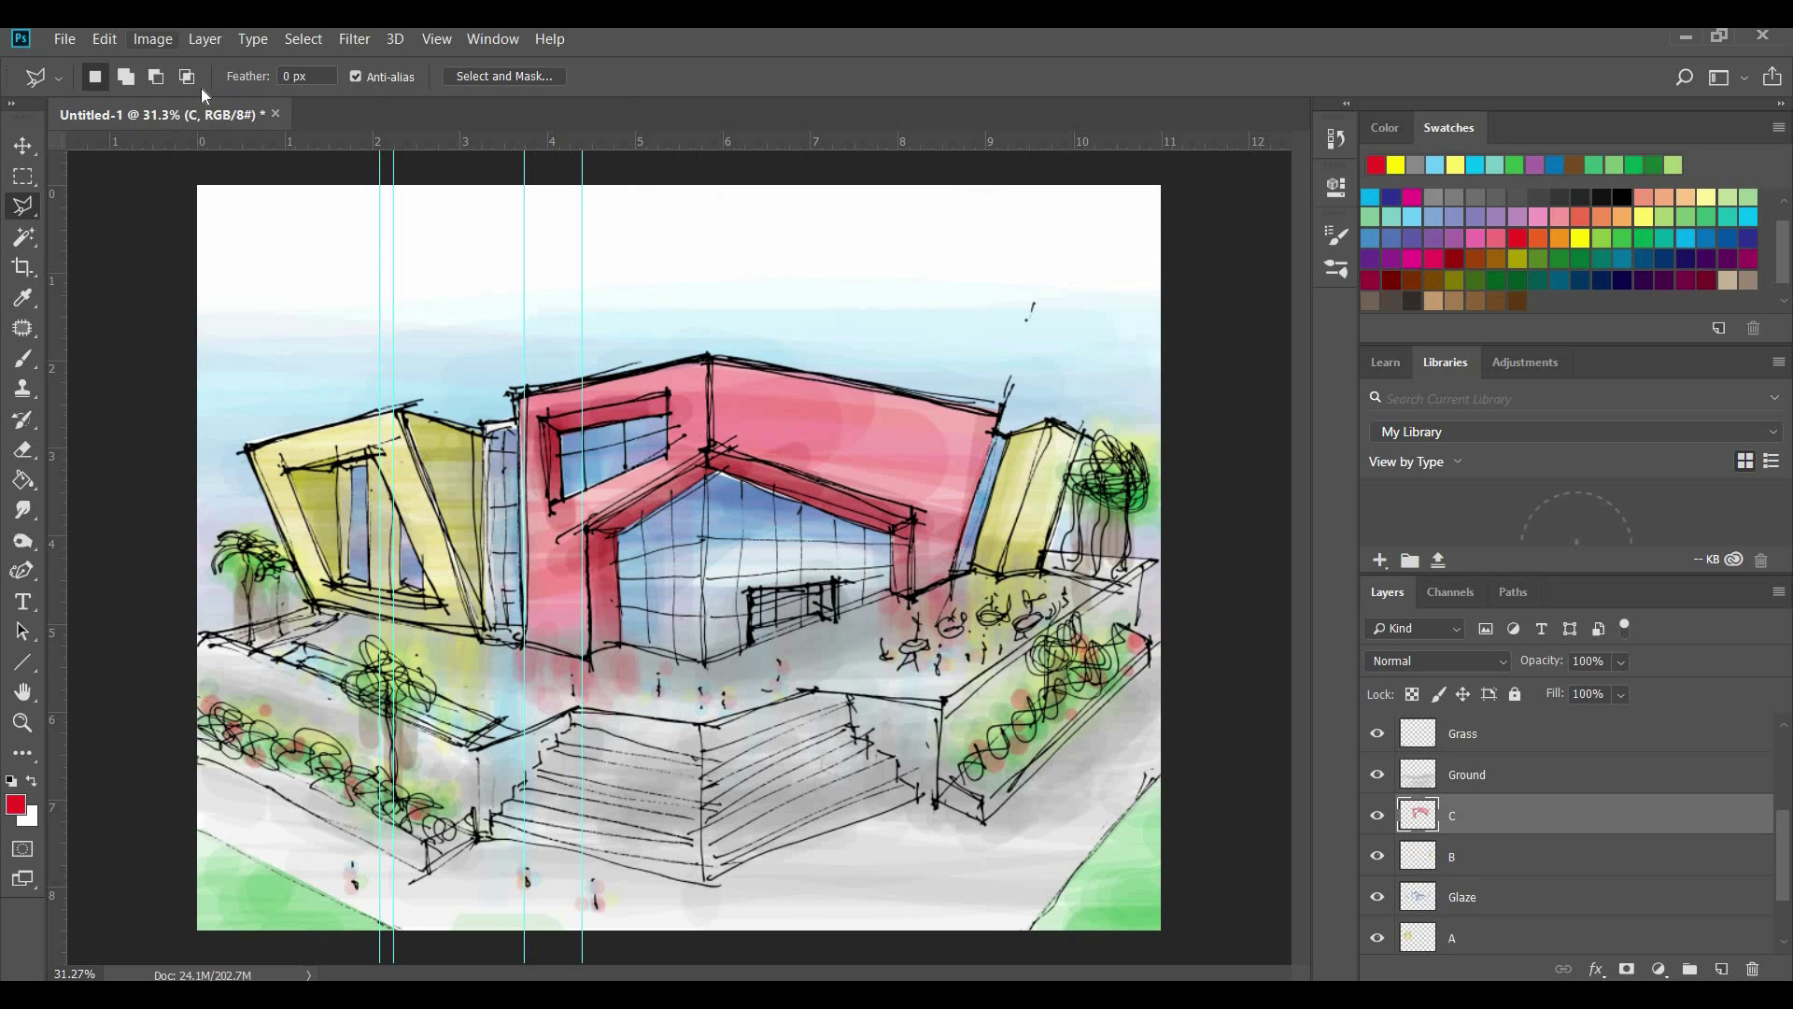
click(152, 39)
mouse_move(186, 94)
click(441, 212)
drag(1275, 459, 1391, 467)
drag(1276, 400, 1281, 452)
click(1281, 459)
click(1518, 292)
Toggle layer A to check its content and fine-tune its yellow walls with Hue/Saturation
click(1377, 940)
click(1378, 939)
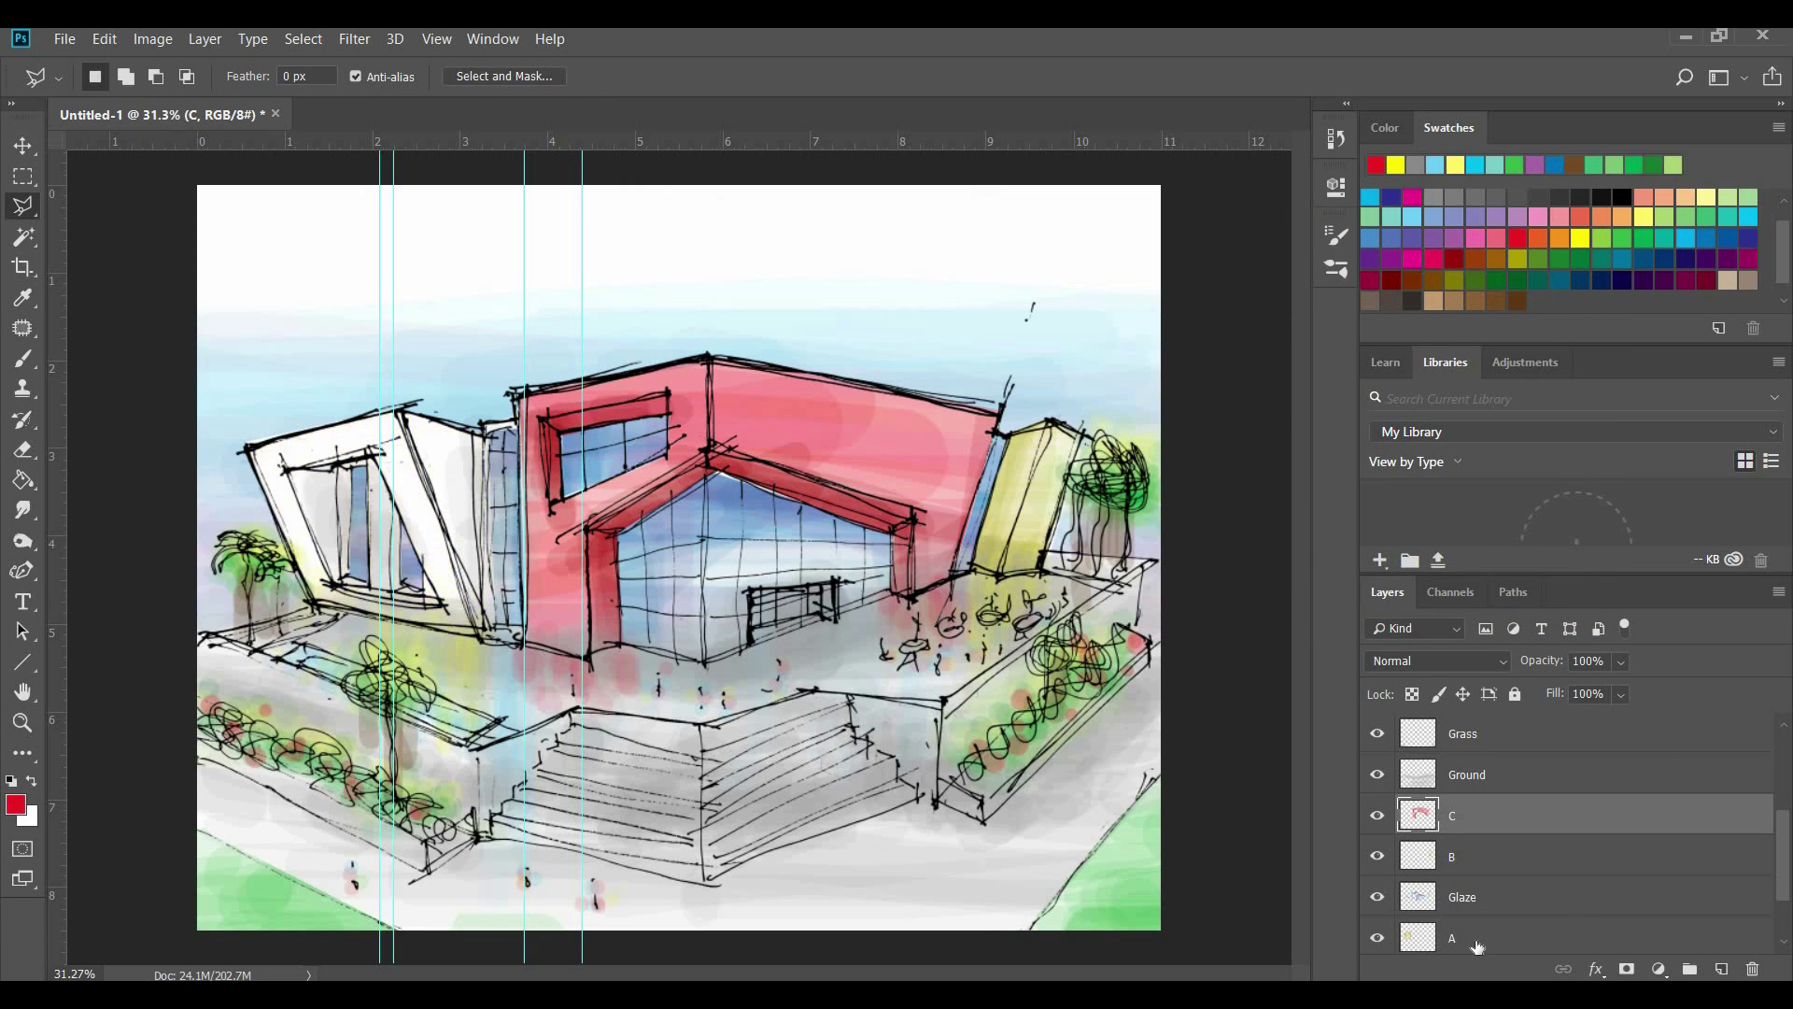
click(1473, 945)
click(156, 39)
mouse_move(188, 94)
click(441, 213)
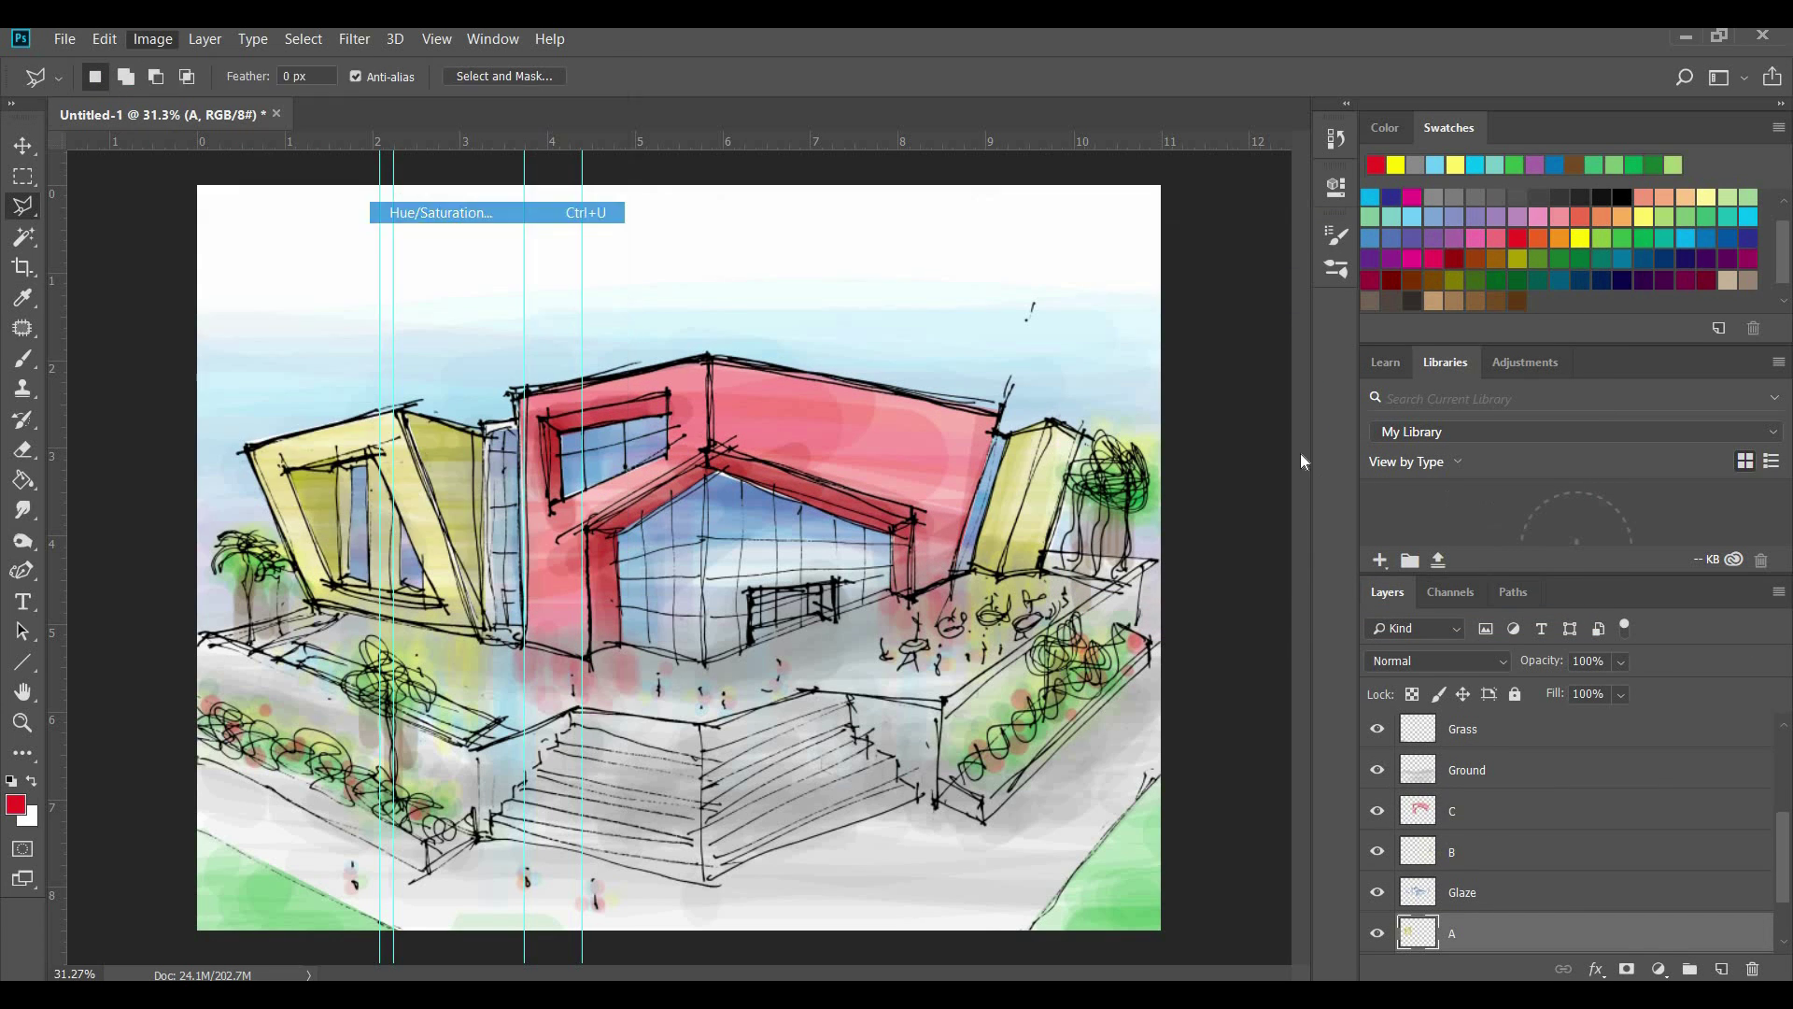
mouse_move(1276, 458)
mouse_down()
mouse_move(1341, 459)
mouse_move(1286, 427)
mouse_up()
drag(1277, 519, 1285, 503)
mouse_move(1274, 401)
mouse_down()
mouse_move(1164, 416)
mouse_move(1277, 426)
mouse_up()
click(1544, 285)
Check the Trees and linework layers by toggling their visibility, and invert the Doc Mar 31 2019 layer twice
scroll(664, 711, down, 1)
scroll(664, 711, up, 3)
mouse_move(840, 754)
mouse_down()
mouse_move(829, 694)
mouse_move(831, 751)
mouse_up()
scroll(1625, 742, up, 3)
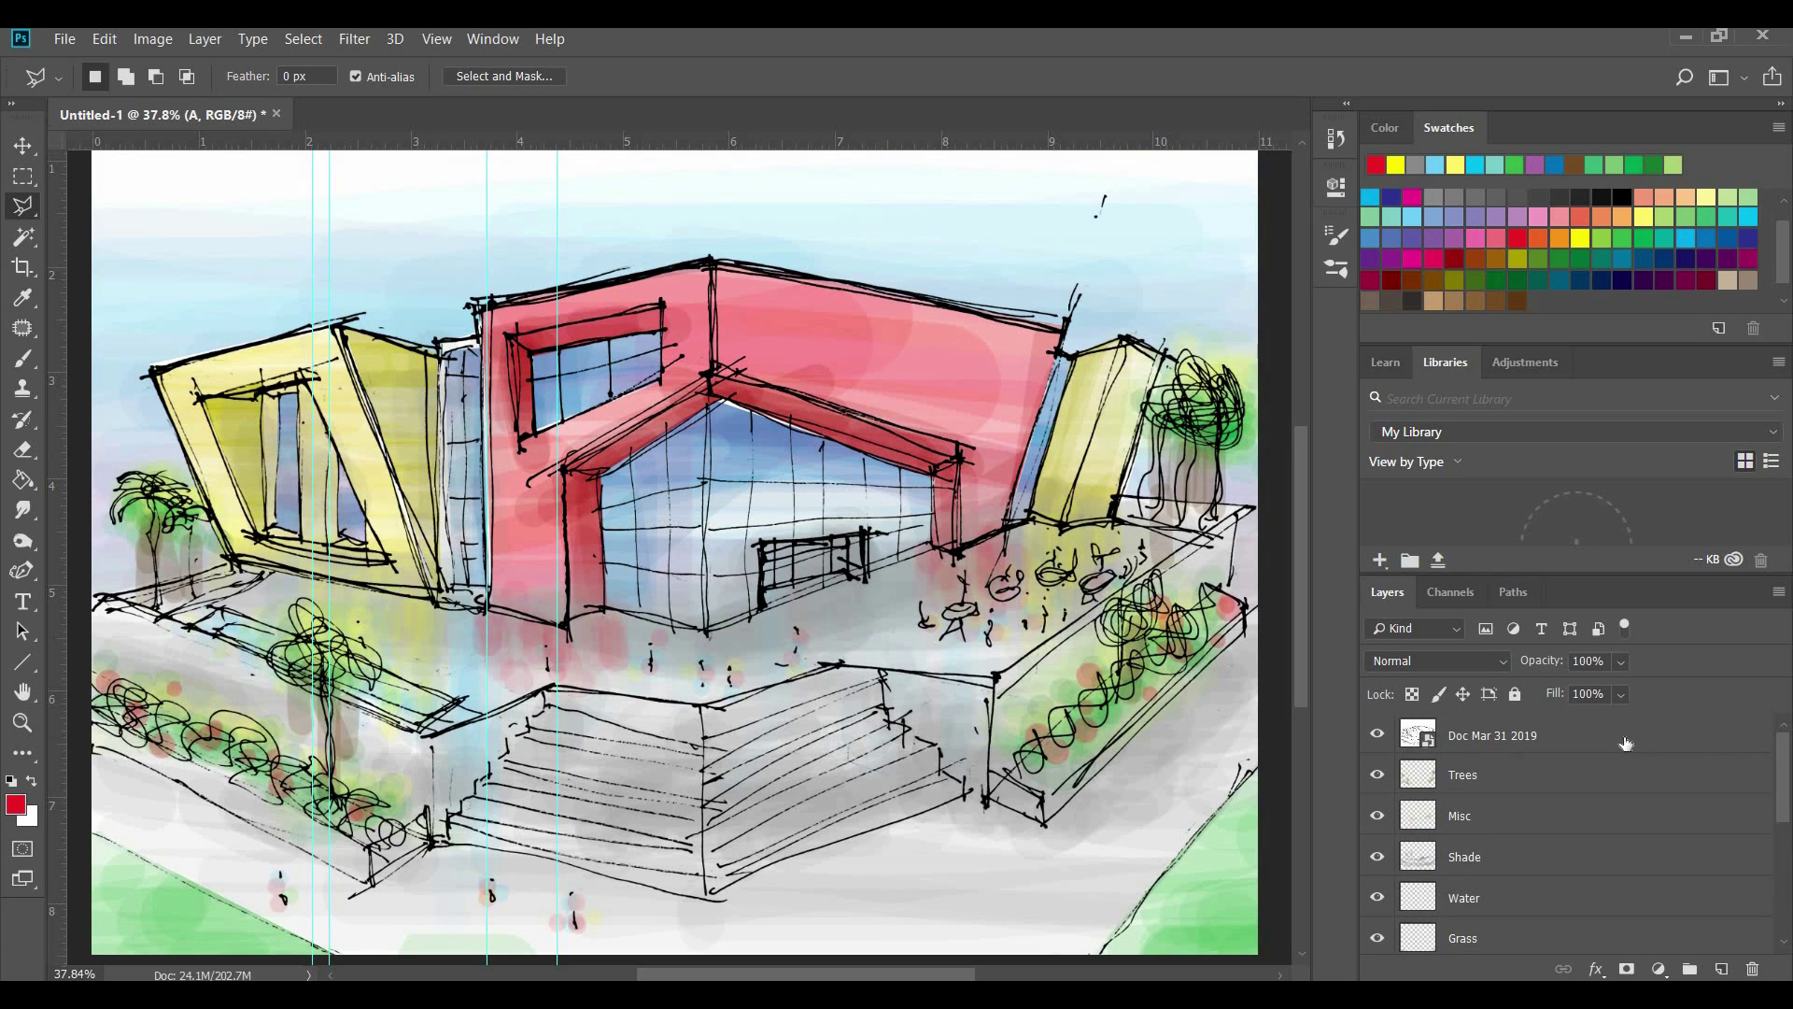
click(1377, 775)
click(1376, 774)
click(1377, 735)
click(1377, 735)
click(1553, 733)
key(ctrl+i)
key(ctrl+i)
scroll(1086, 537, down, 2)
Cycle the Doc Mar 31 2019 linework layer through blend modes such as Lighter Color and Dissolve, and settle on Darken
click(1503, 662)
click(1421, 88)
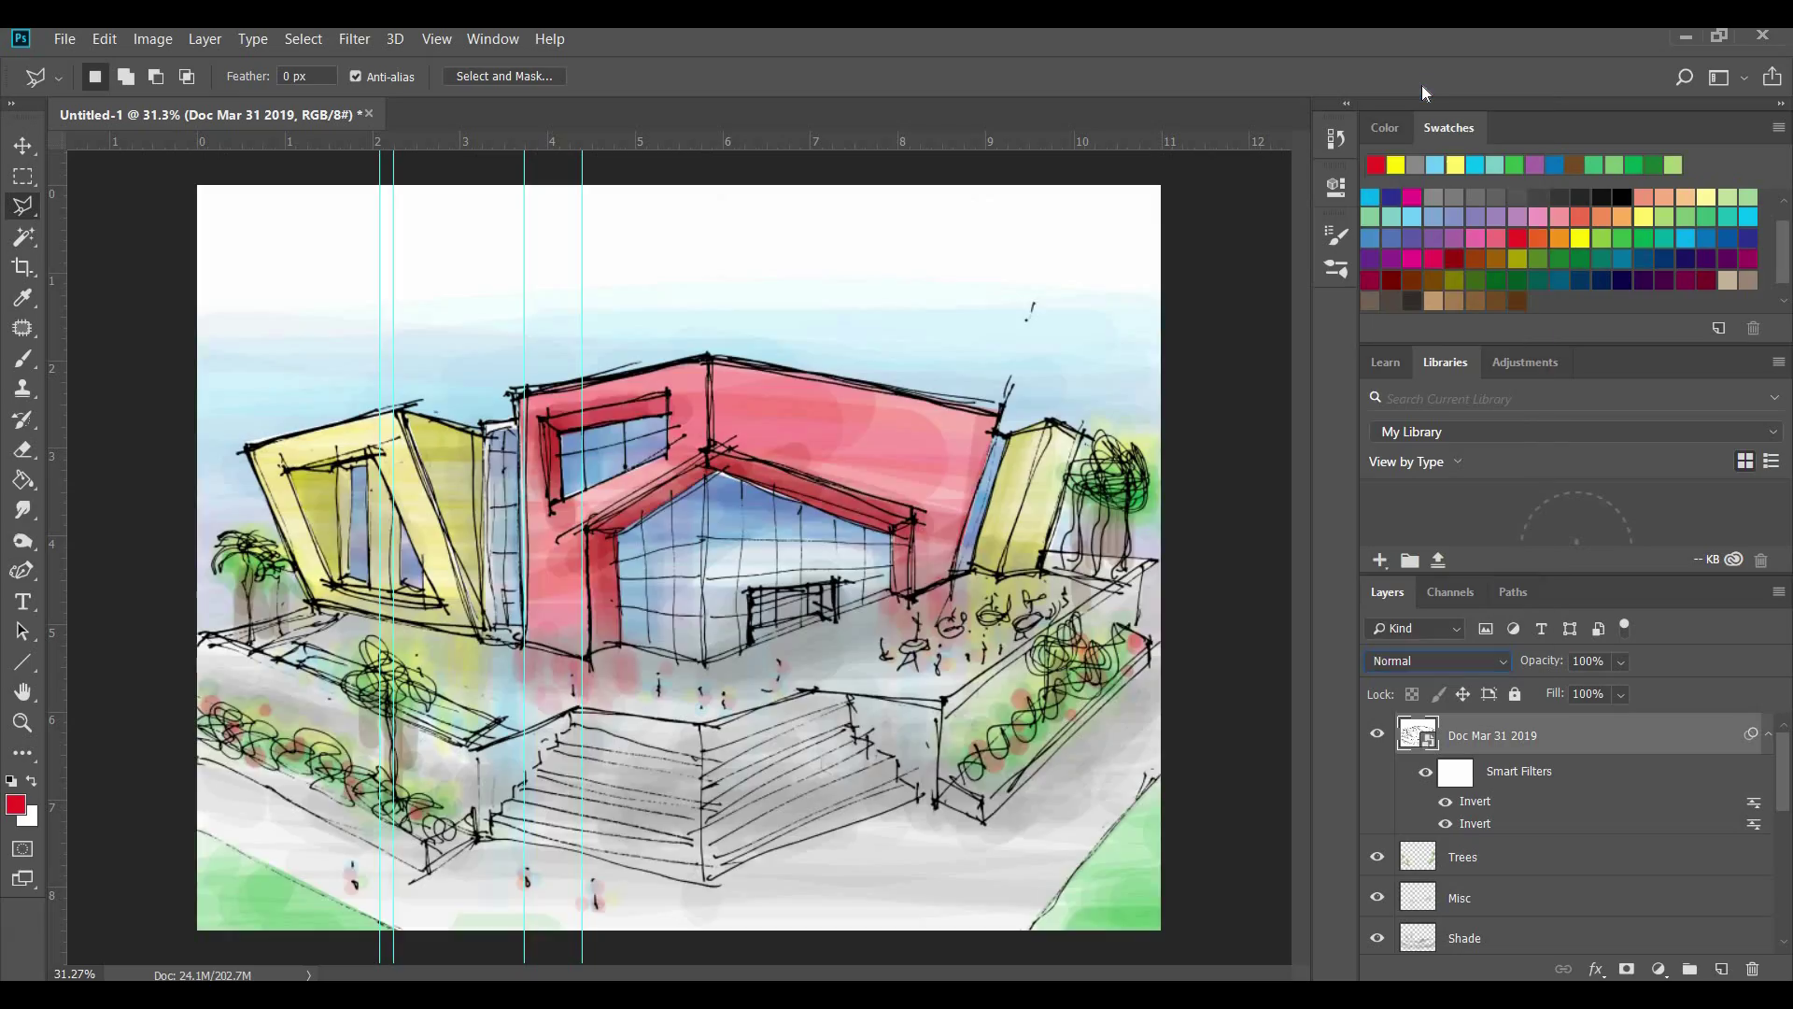
key(Down)
key(Down)
key(shift+minus)
key(shift+minus)
key(shift+minus)
key(shift+minus)
key(shift+minus)
key(shift+minus)
key(shift+minus)
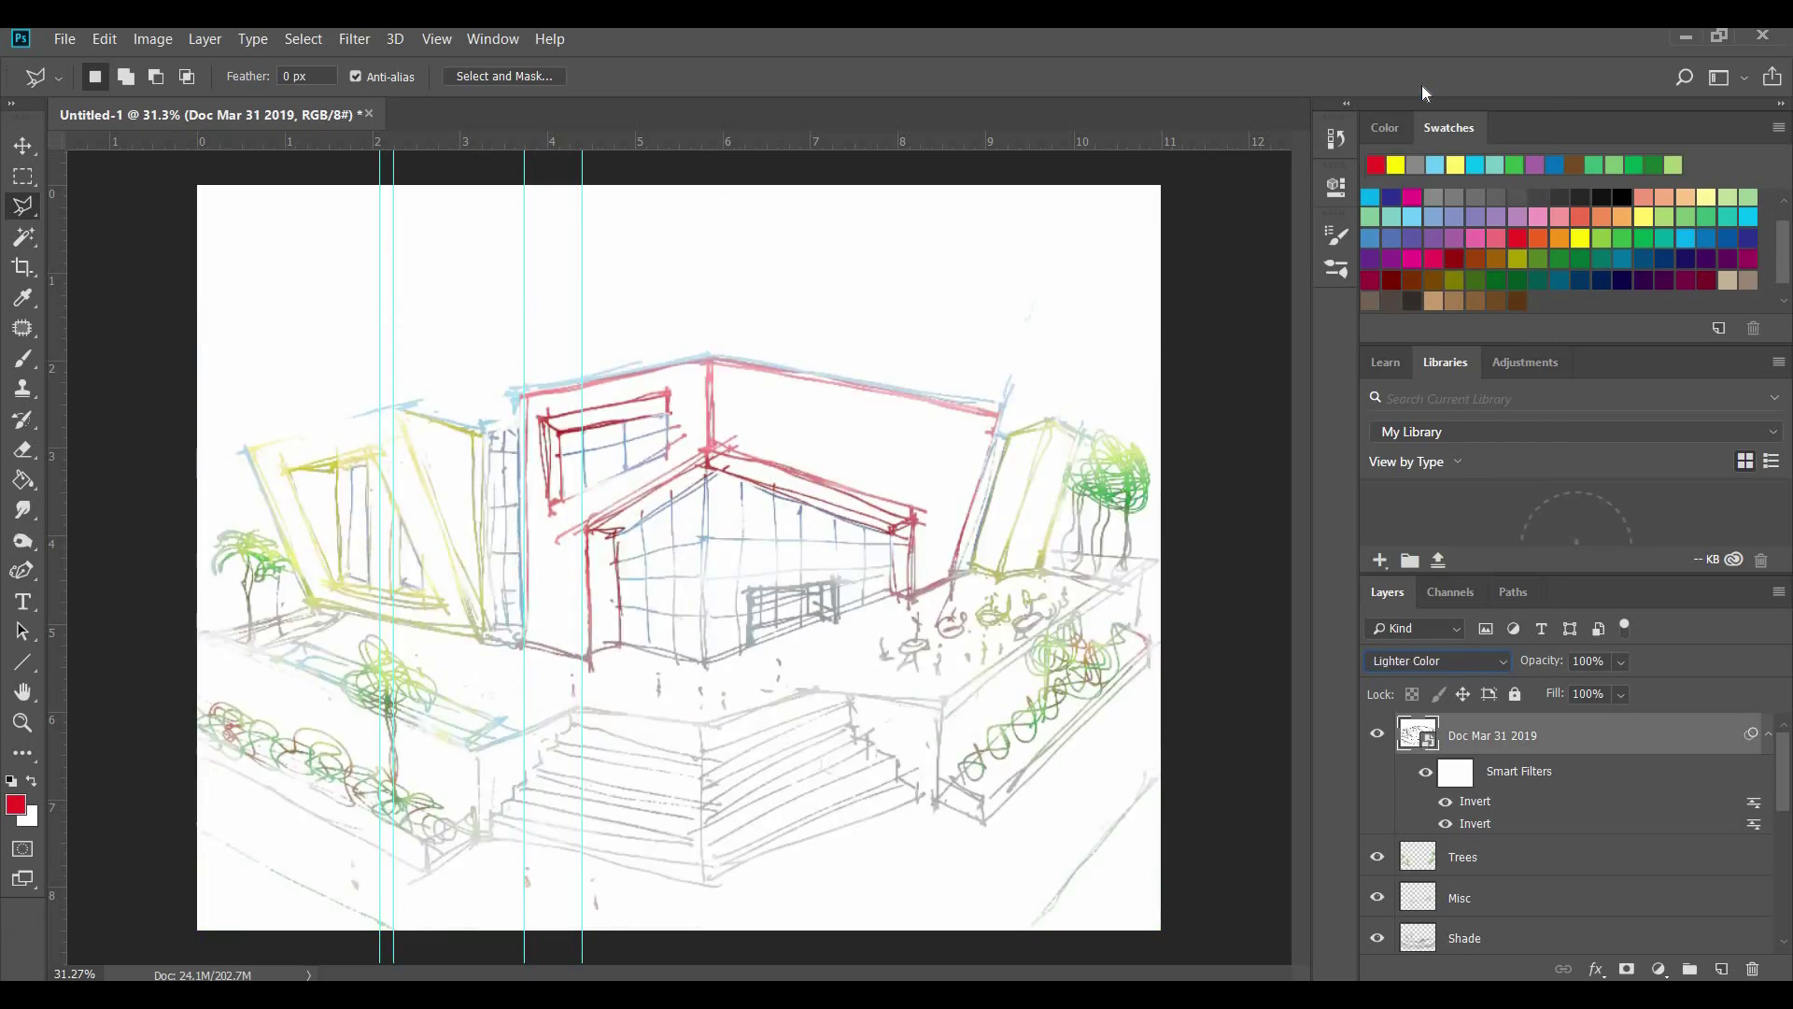
key(shift+plus)
key(shift+plus)
key(shift+plus)
key(shift+plus)
key(shift+plus)
key(shift+plus)
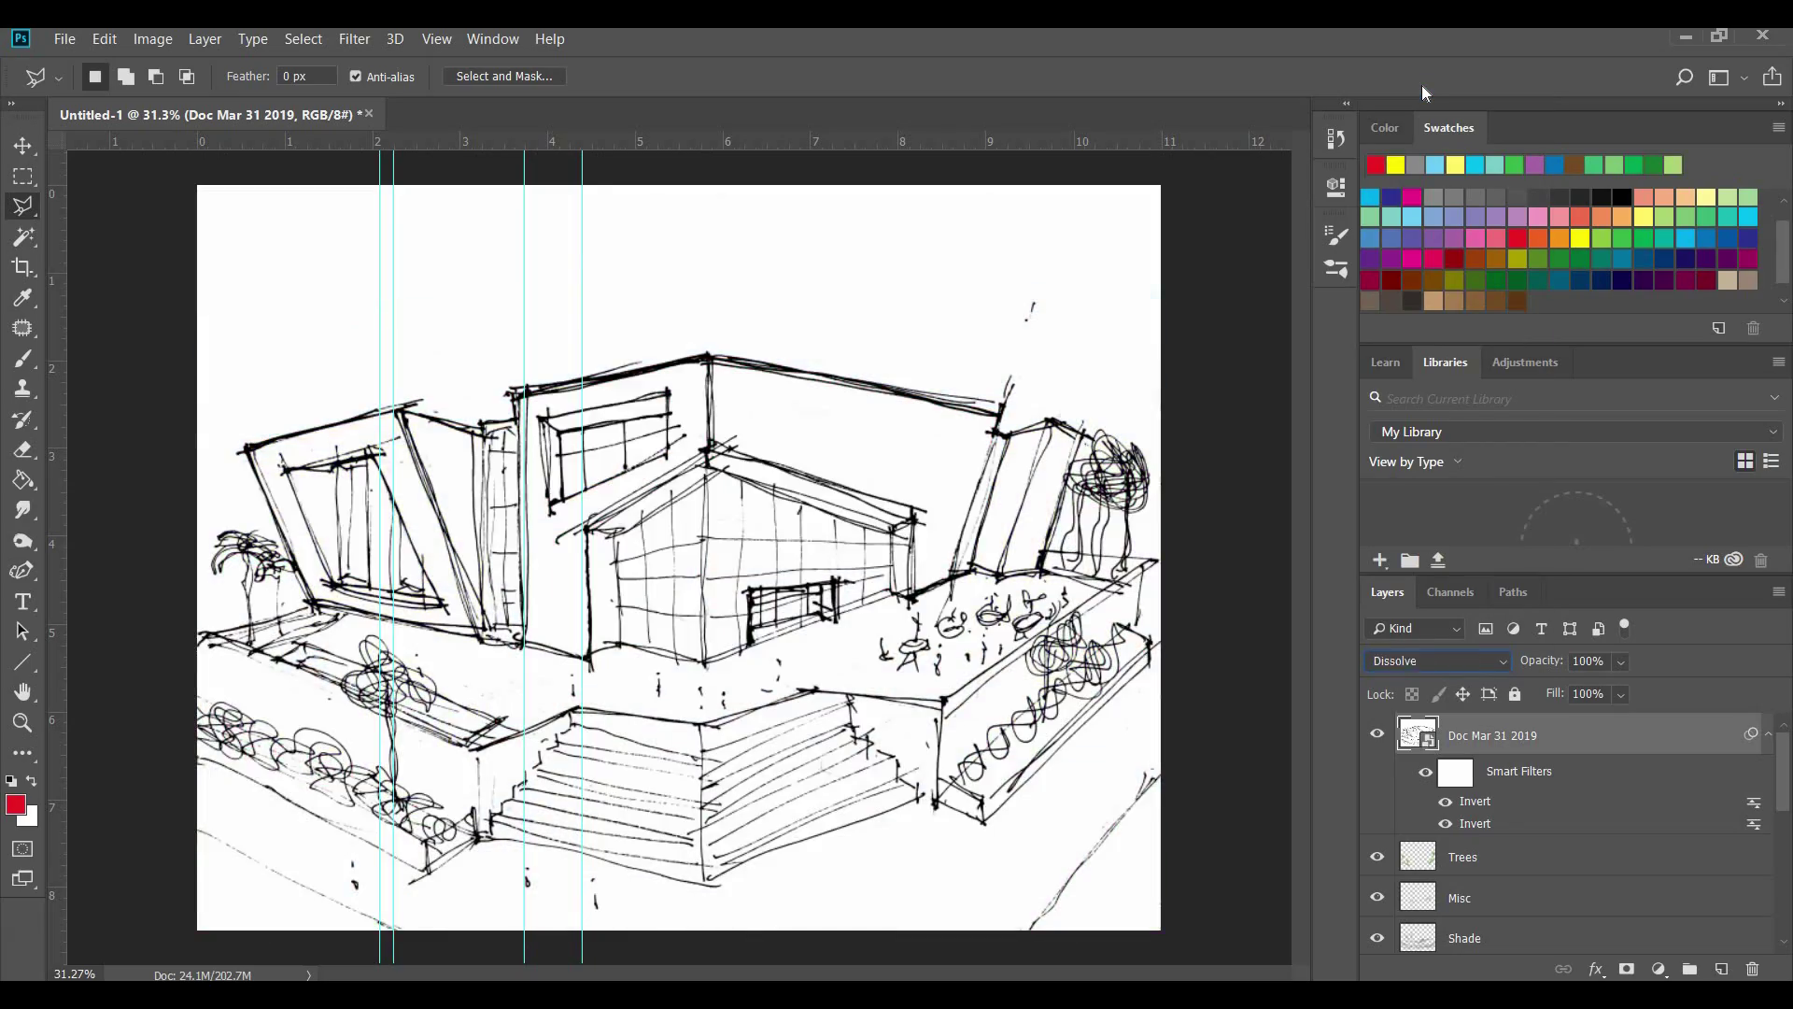
key(shift+plus)
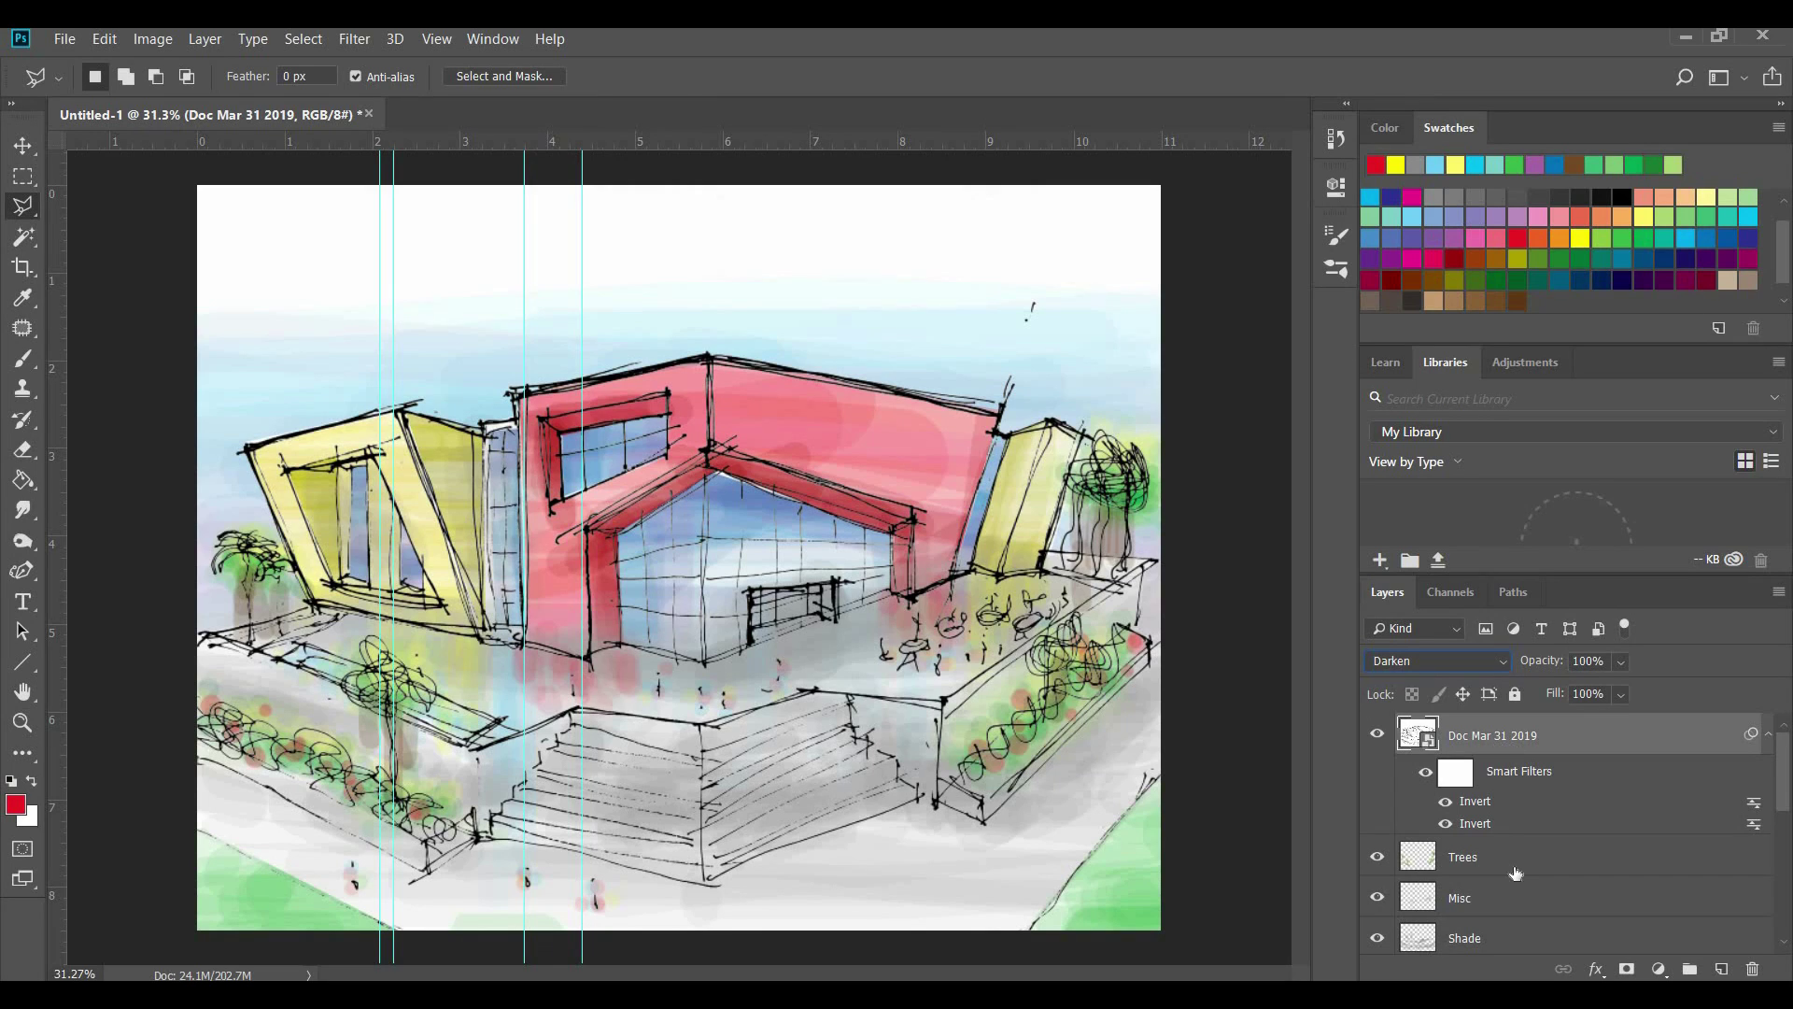
Adjust the Ground layer with Hue/Saturation, setting saturation to +100, shifting the hue and raising the lightness
key(alt+bracketleft)
key(alt+bracketleft)
scroll(1555, 898, down, 5)
scroll(1444, 892, up, 3)
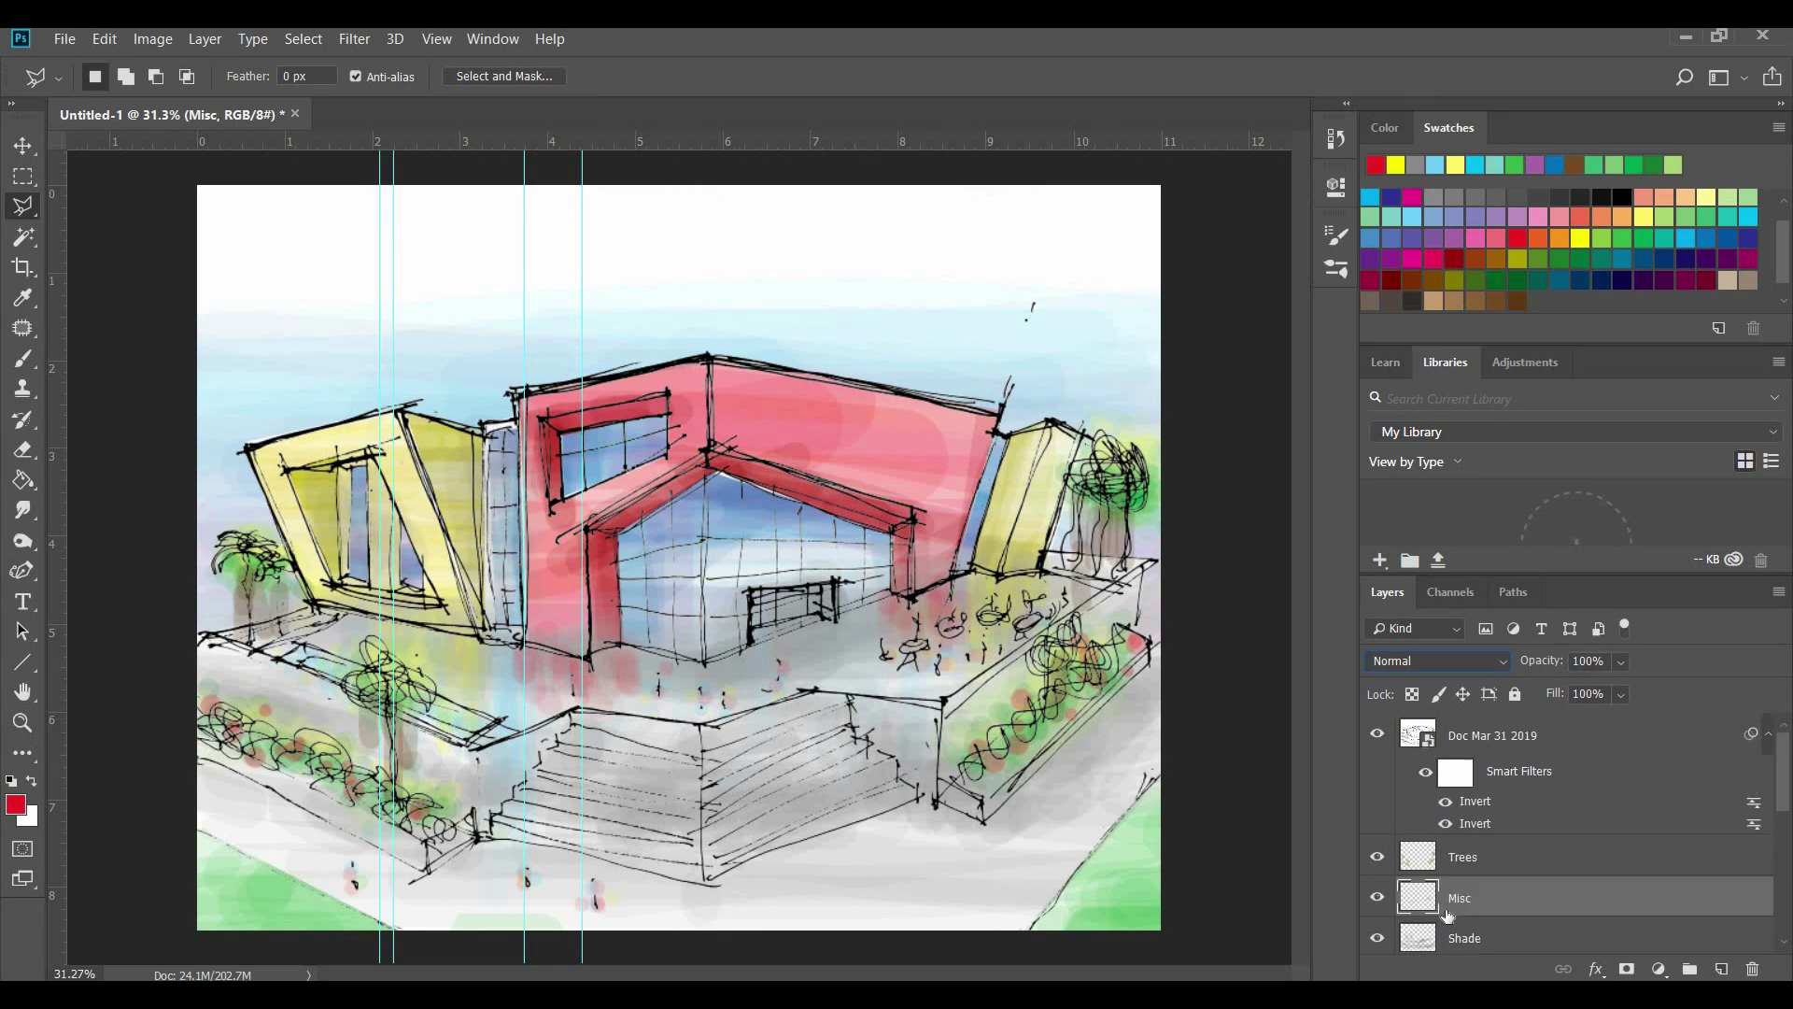
scroll(1444, 913, down, 2)
click(1455, 825)
click(152, 39)
mouse_move(253, 96)
click(440, 213)
drag(1275, 459, 1391, 458)
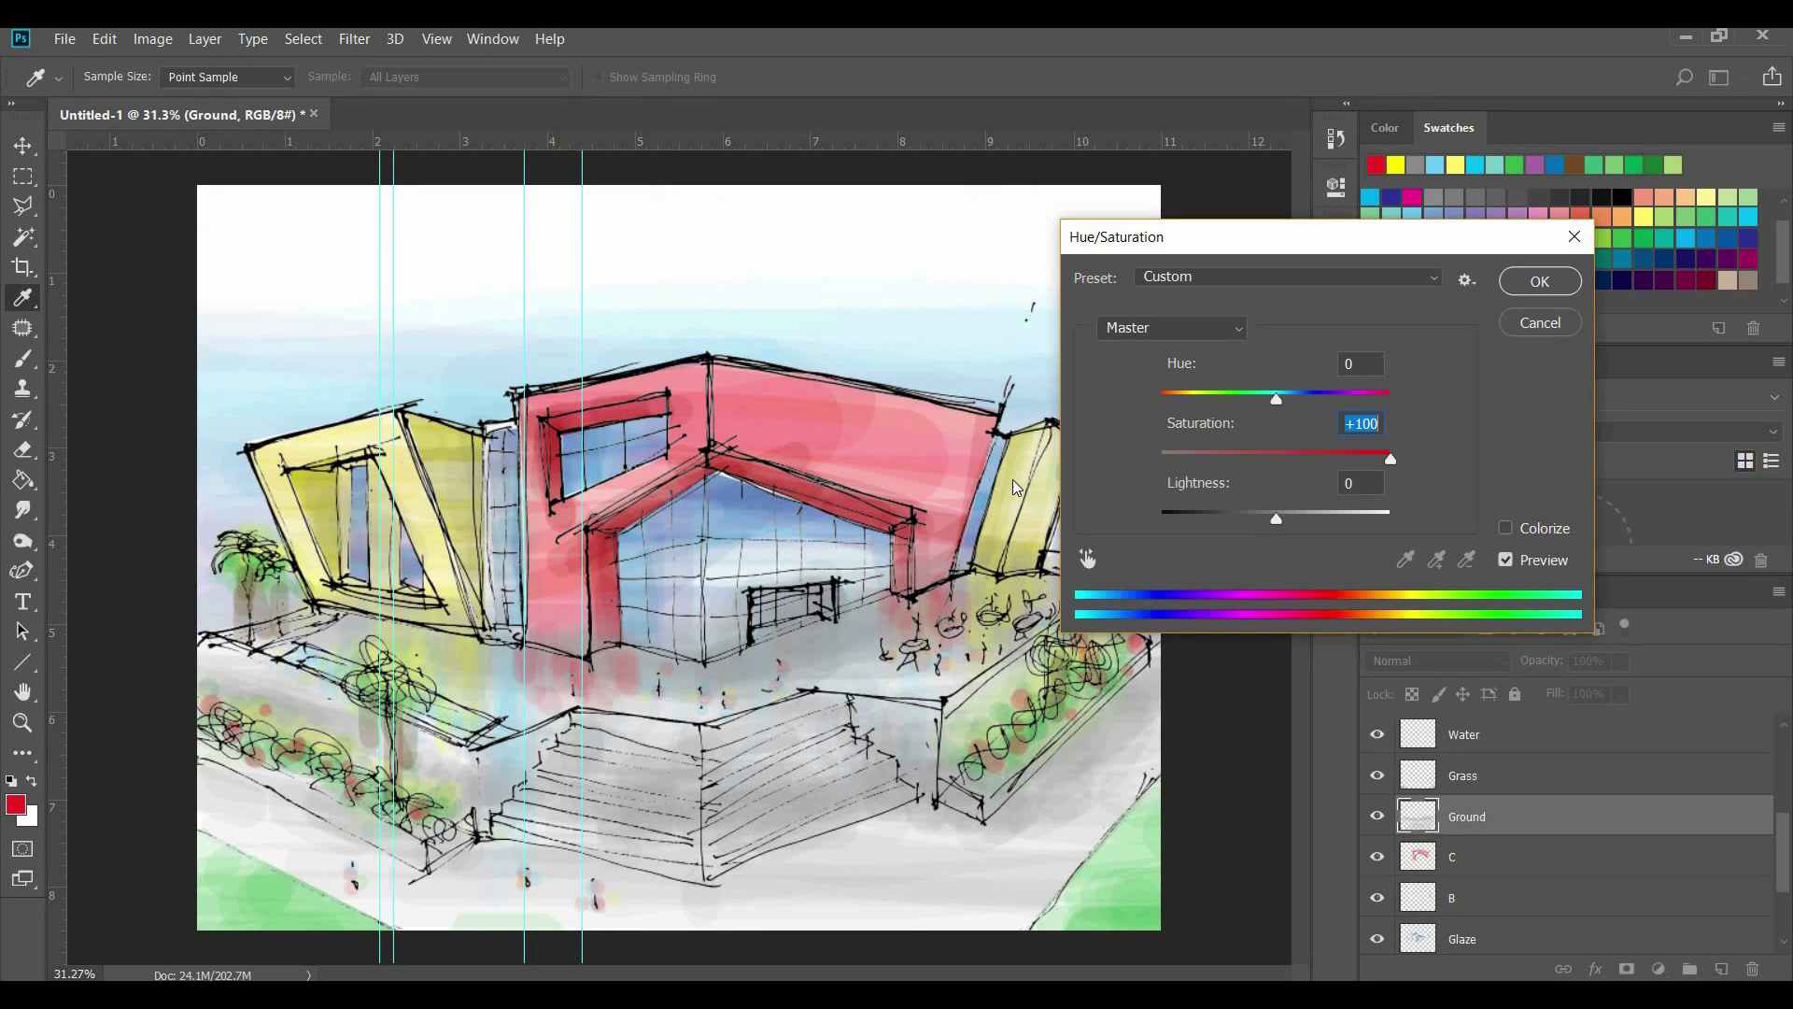
drag(1277, 518, 1361, 519)
drag(1278, 398, 1359, 398)
drag(1304, 516, 1341, 516)
click(1540, 281)
key(l)
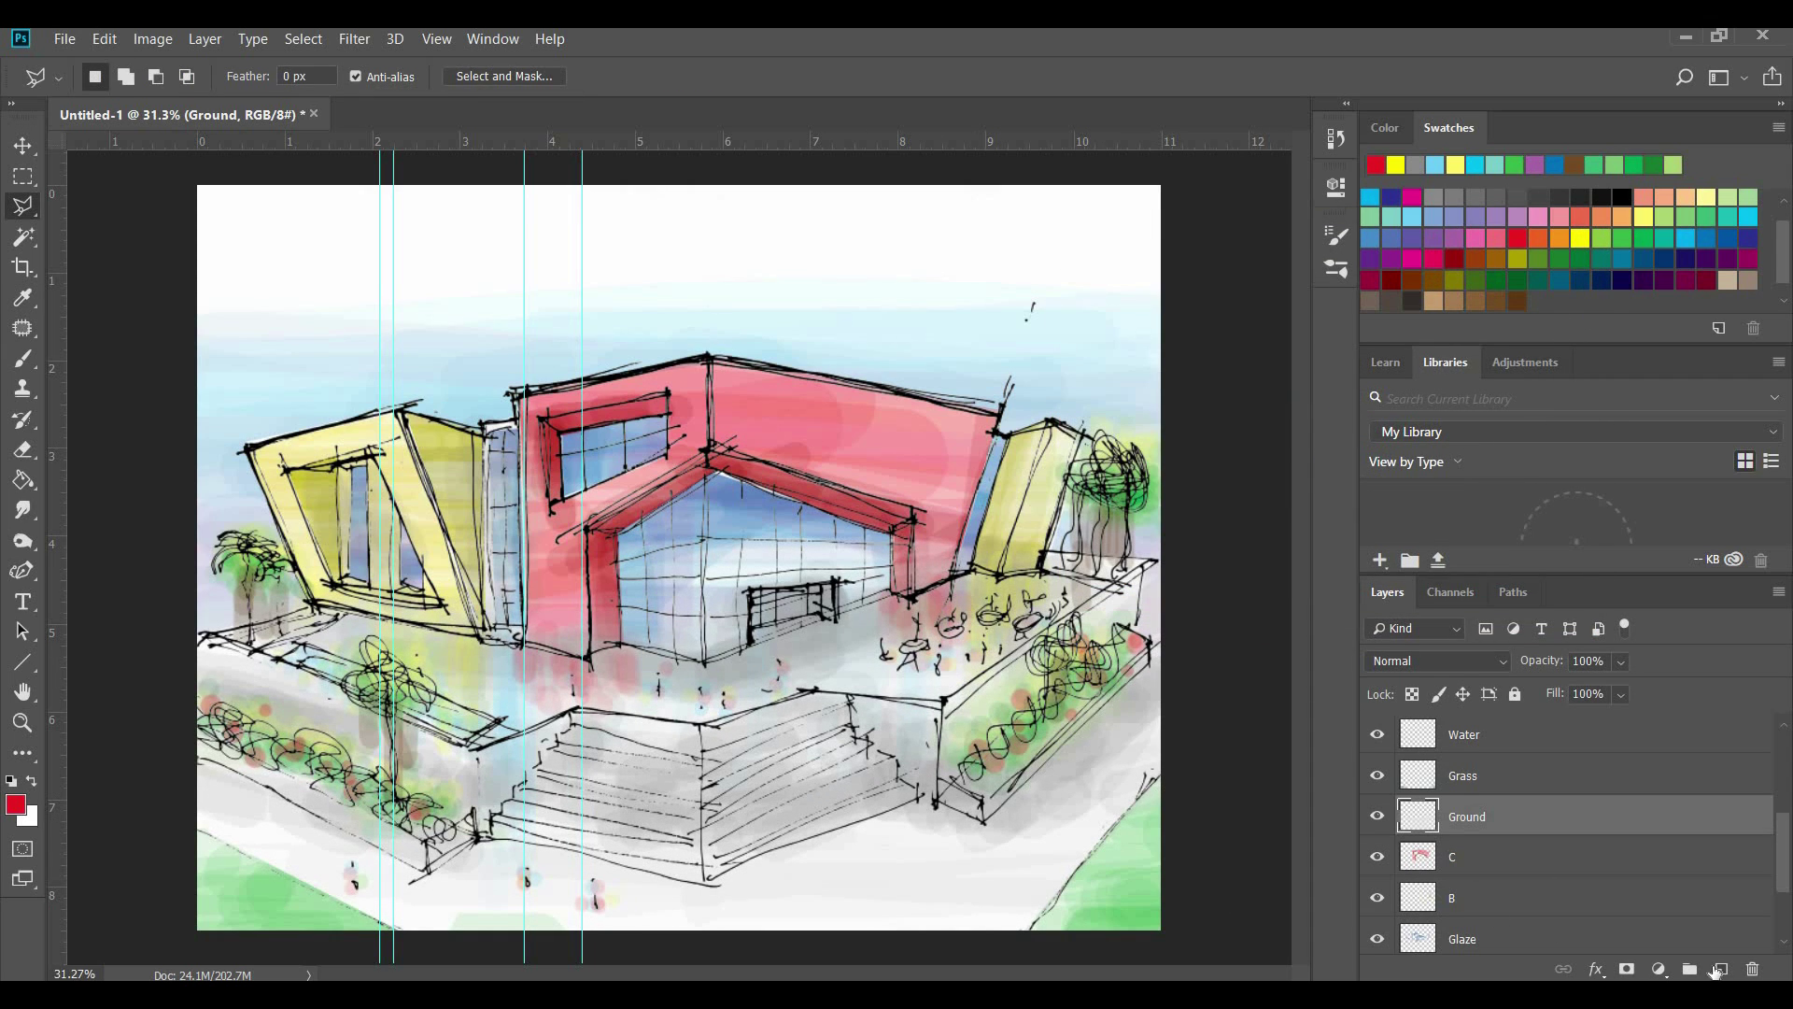
Set a 51 px dark grey brush and shade the ground beside the right planter on the Misc layer
scroll(1541, 841, up, 5)
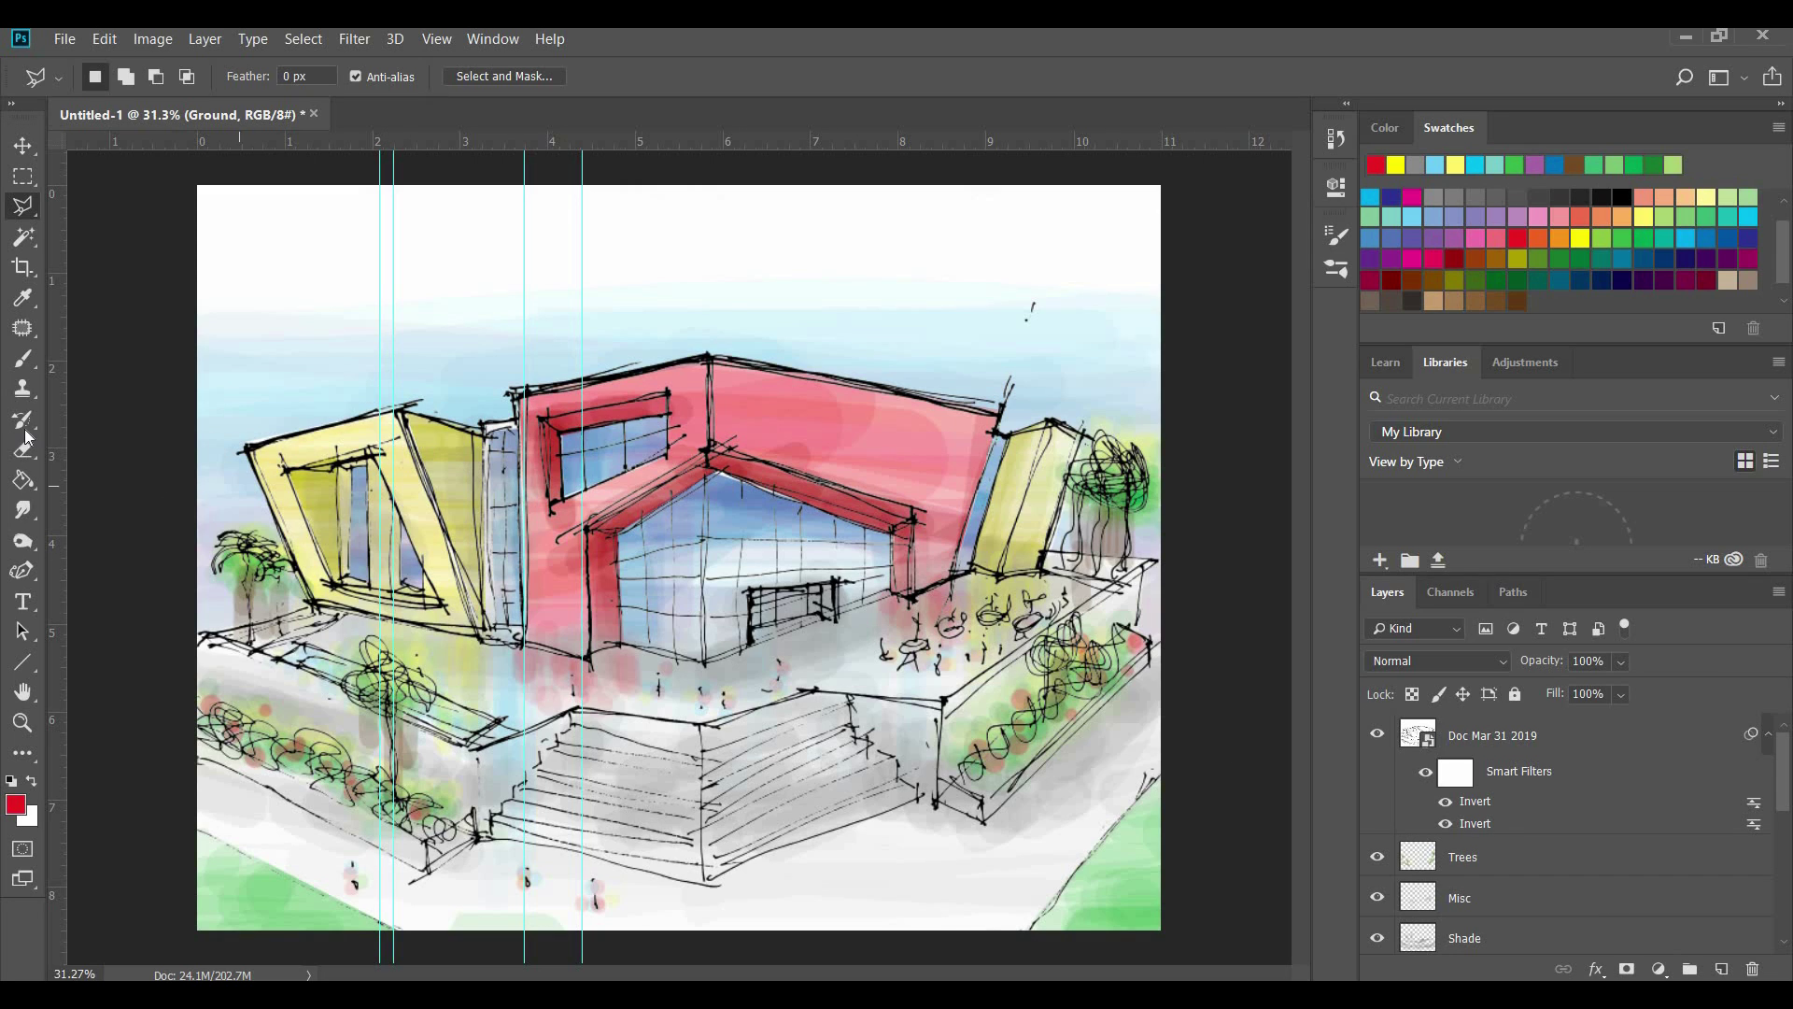
key(b)
click(124, 77)
drag(177, 151, 169, 151)
click(1559, 197)
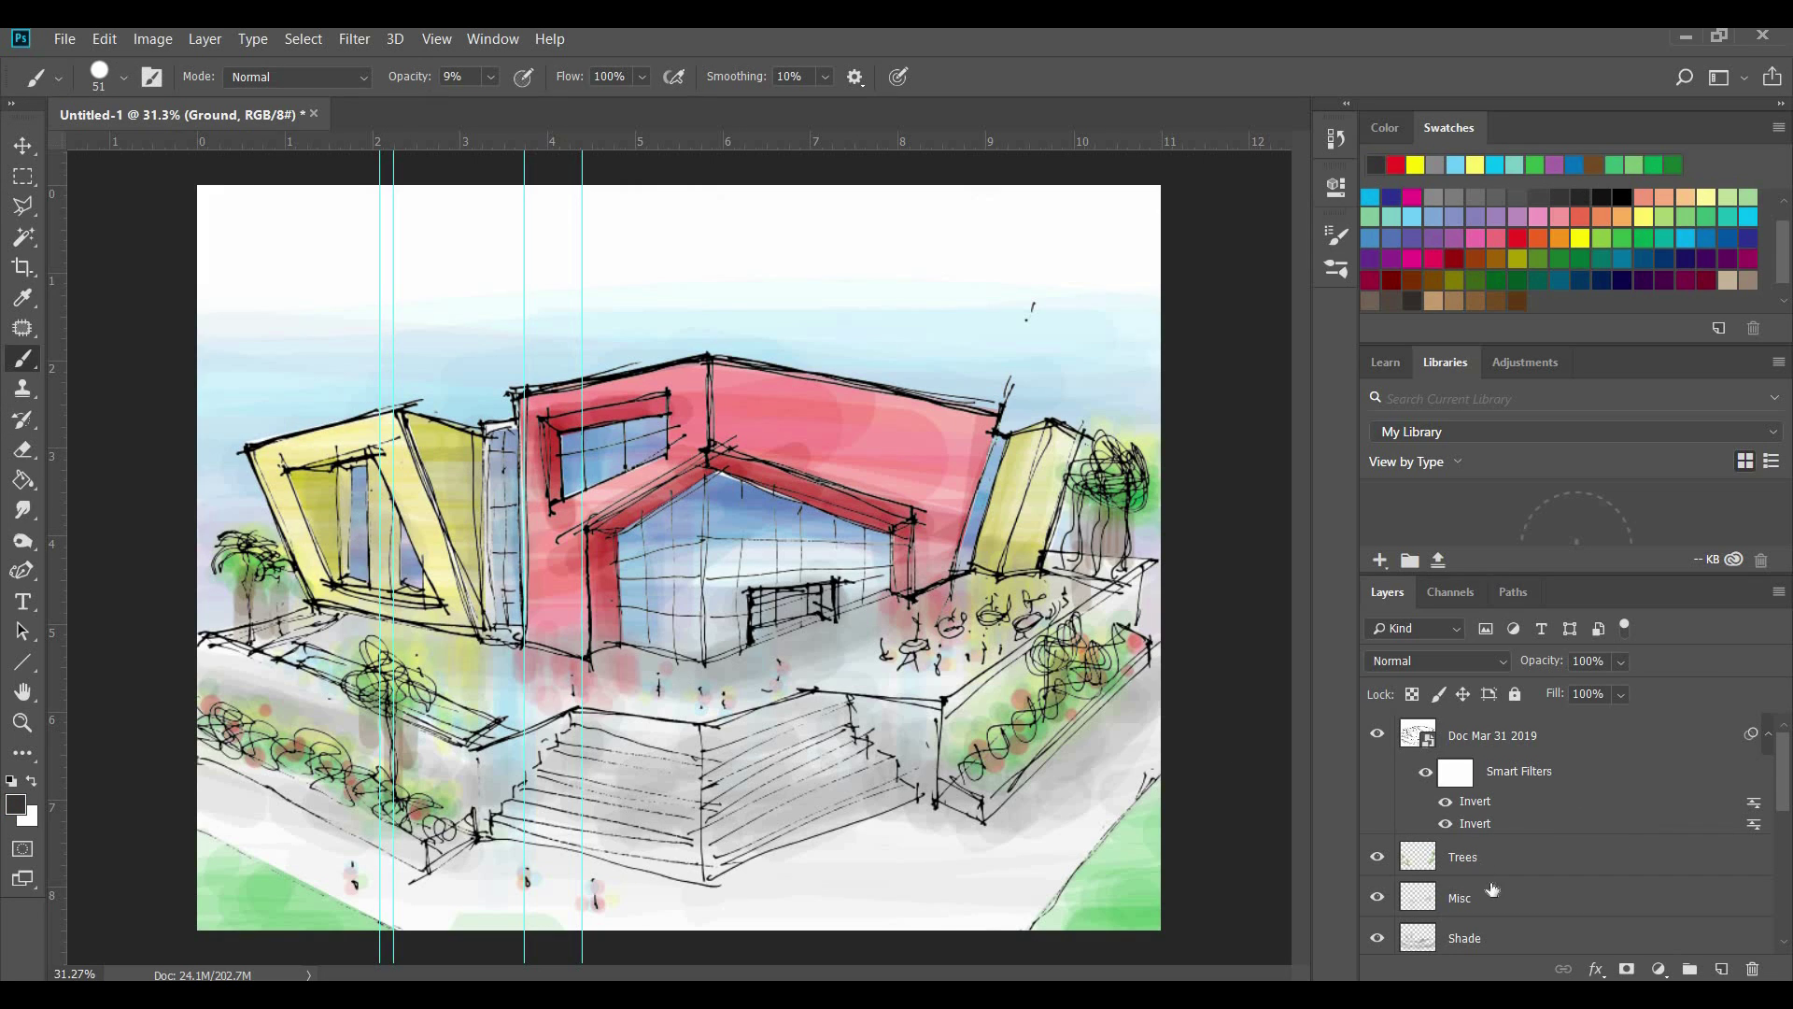
click(1491, 857)
click(1492, 895)
drag(1156, 702, 1013, 754)
drag(1044, 760, 1147, 785)
drag(1147, 857, 998, 802)
Try dark grey shading strokes along the left planter and undo them
drag(418, 865, 322, 920)
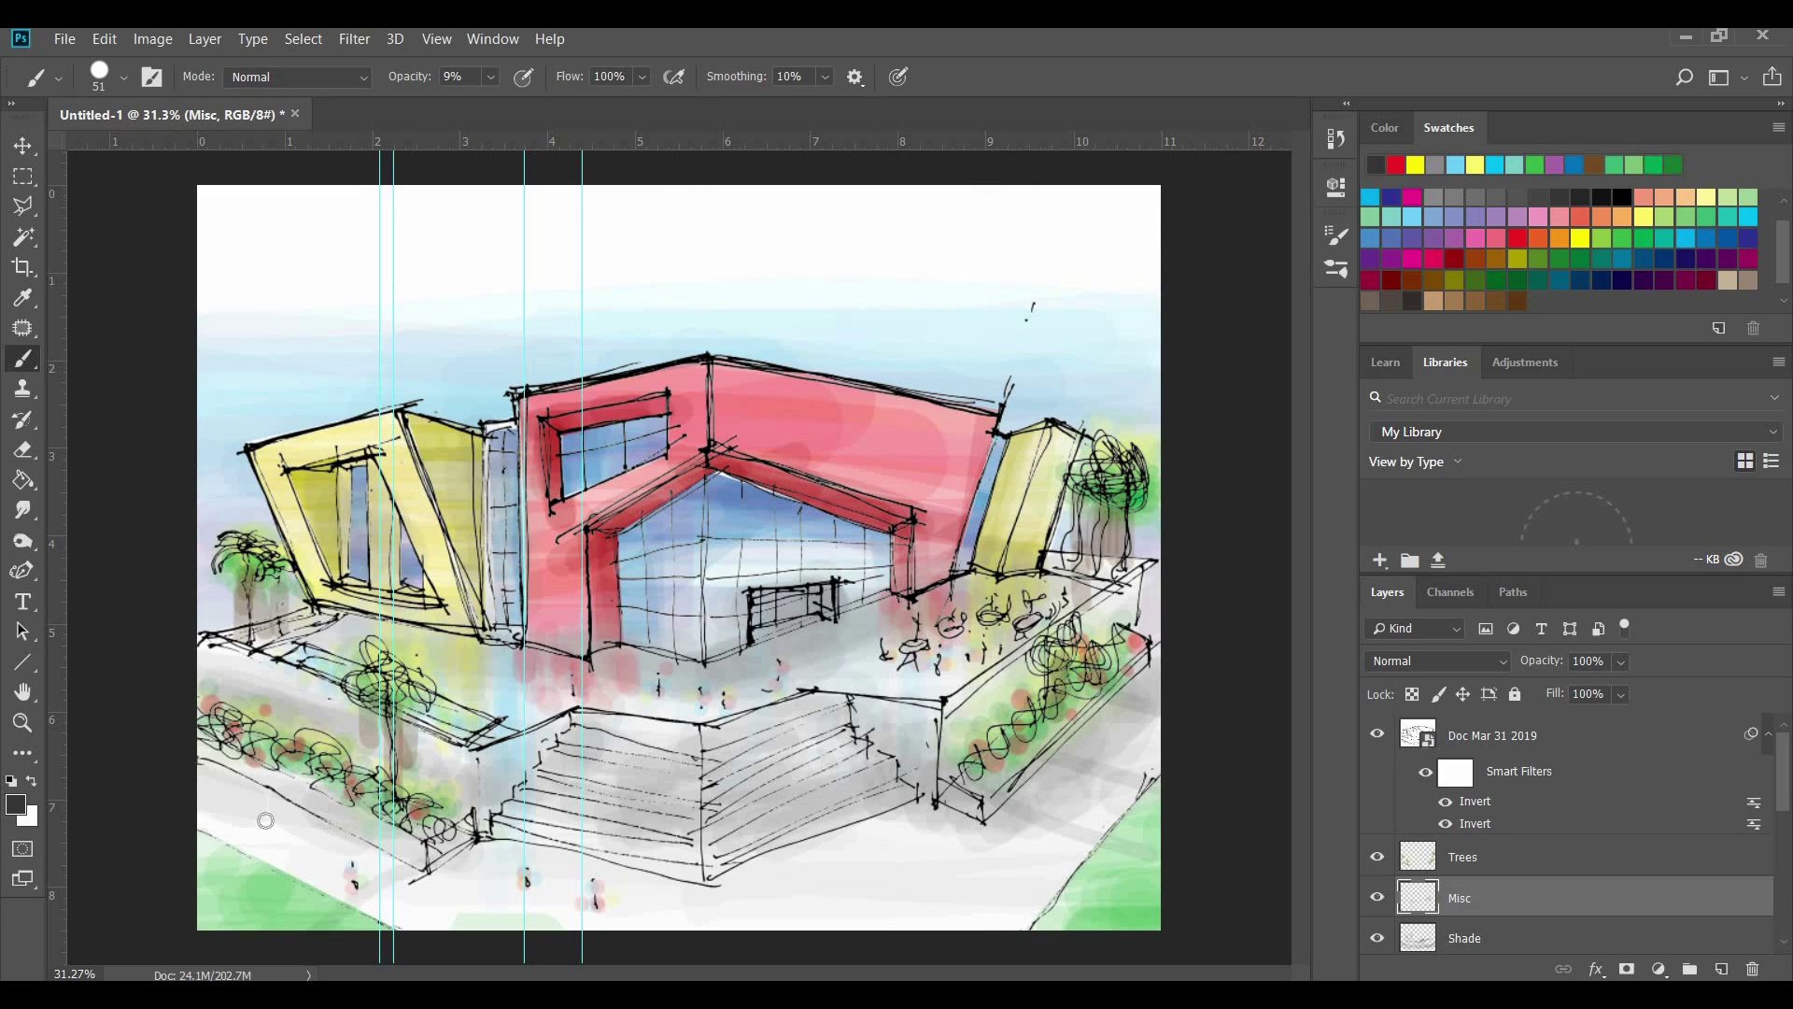
drag(285, 820, 199, 830)
drag(200, 757, 225, 769)
key(ctrl+z)
key(ctrl+z)
key(ctrl+z)
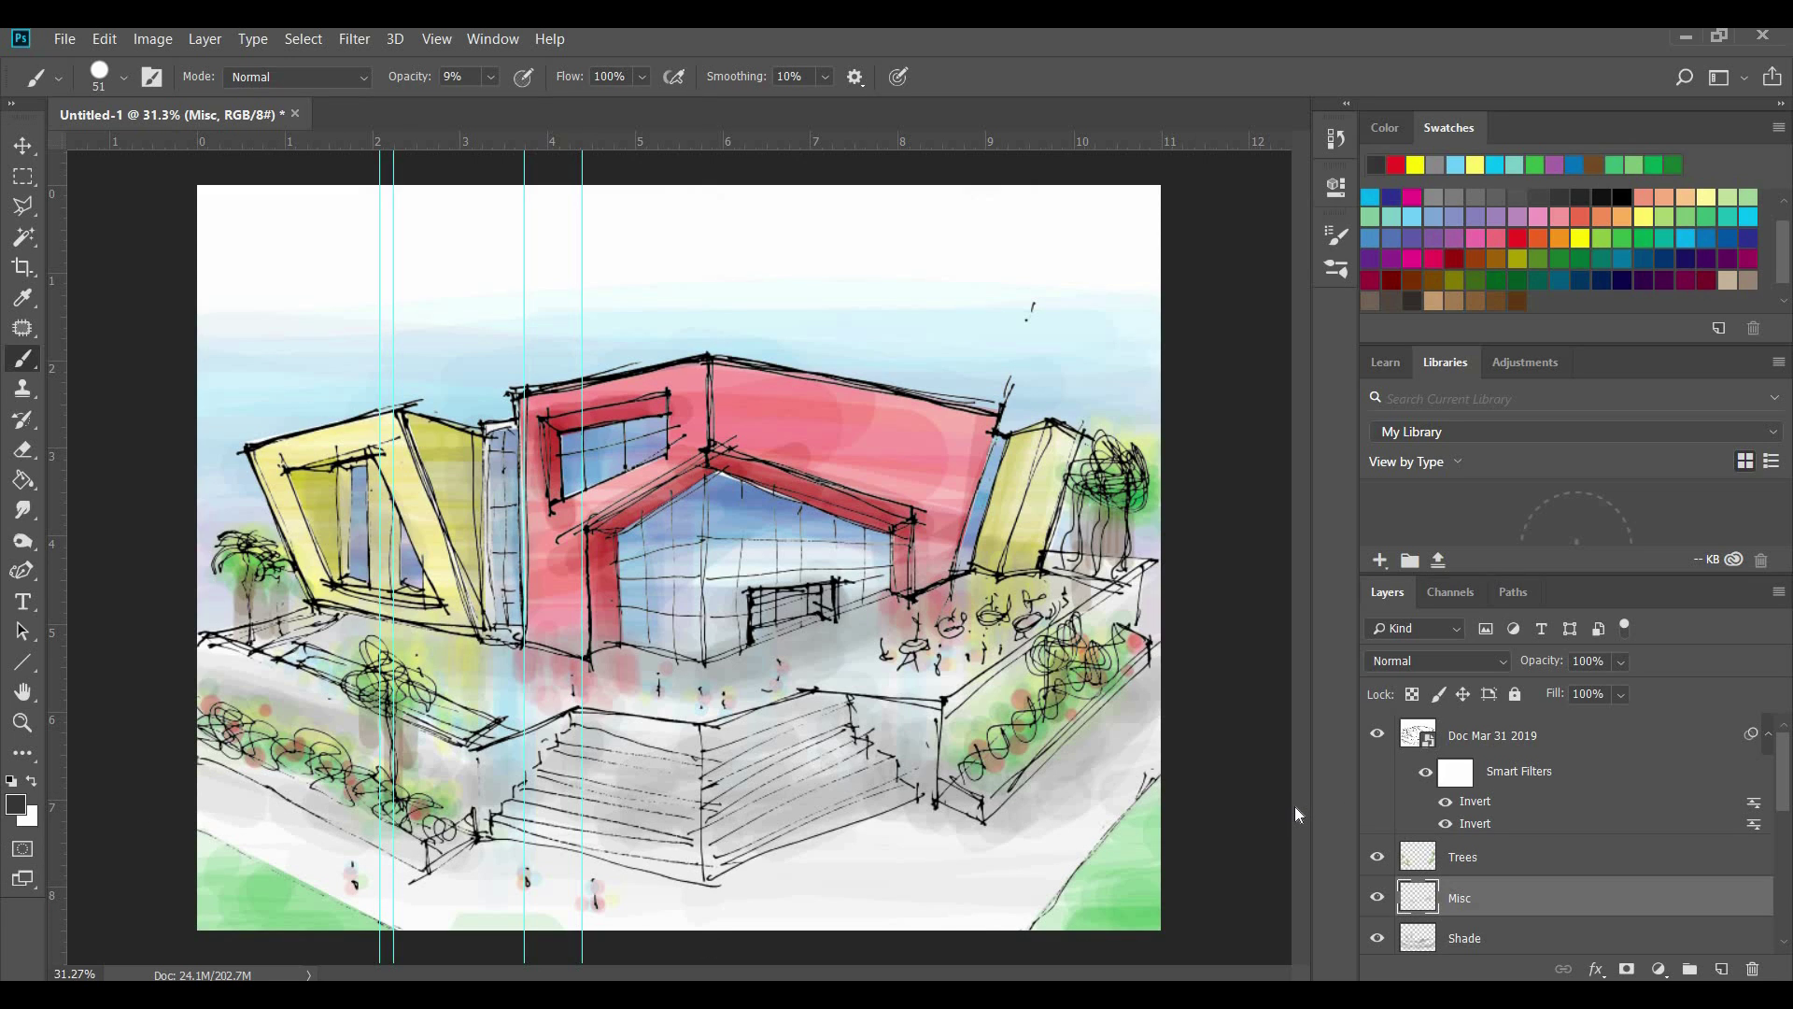
Try a Gaussian Blur with a radius of 9.6 pixels on the Trees layer
click(1505, 868)
scroll(1475, 881, down, 3)
scroll(1475, 880, up, 3)
click(153, 38)
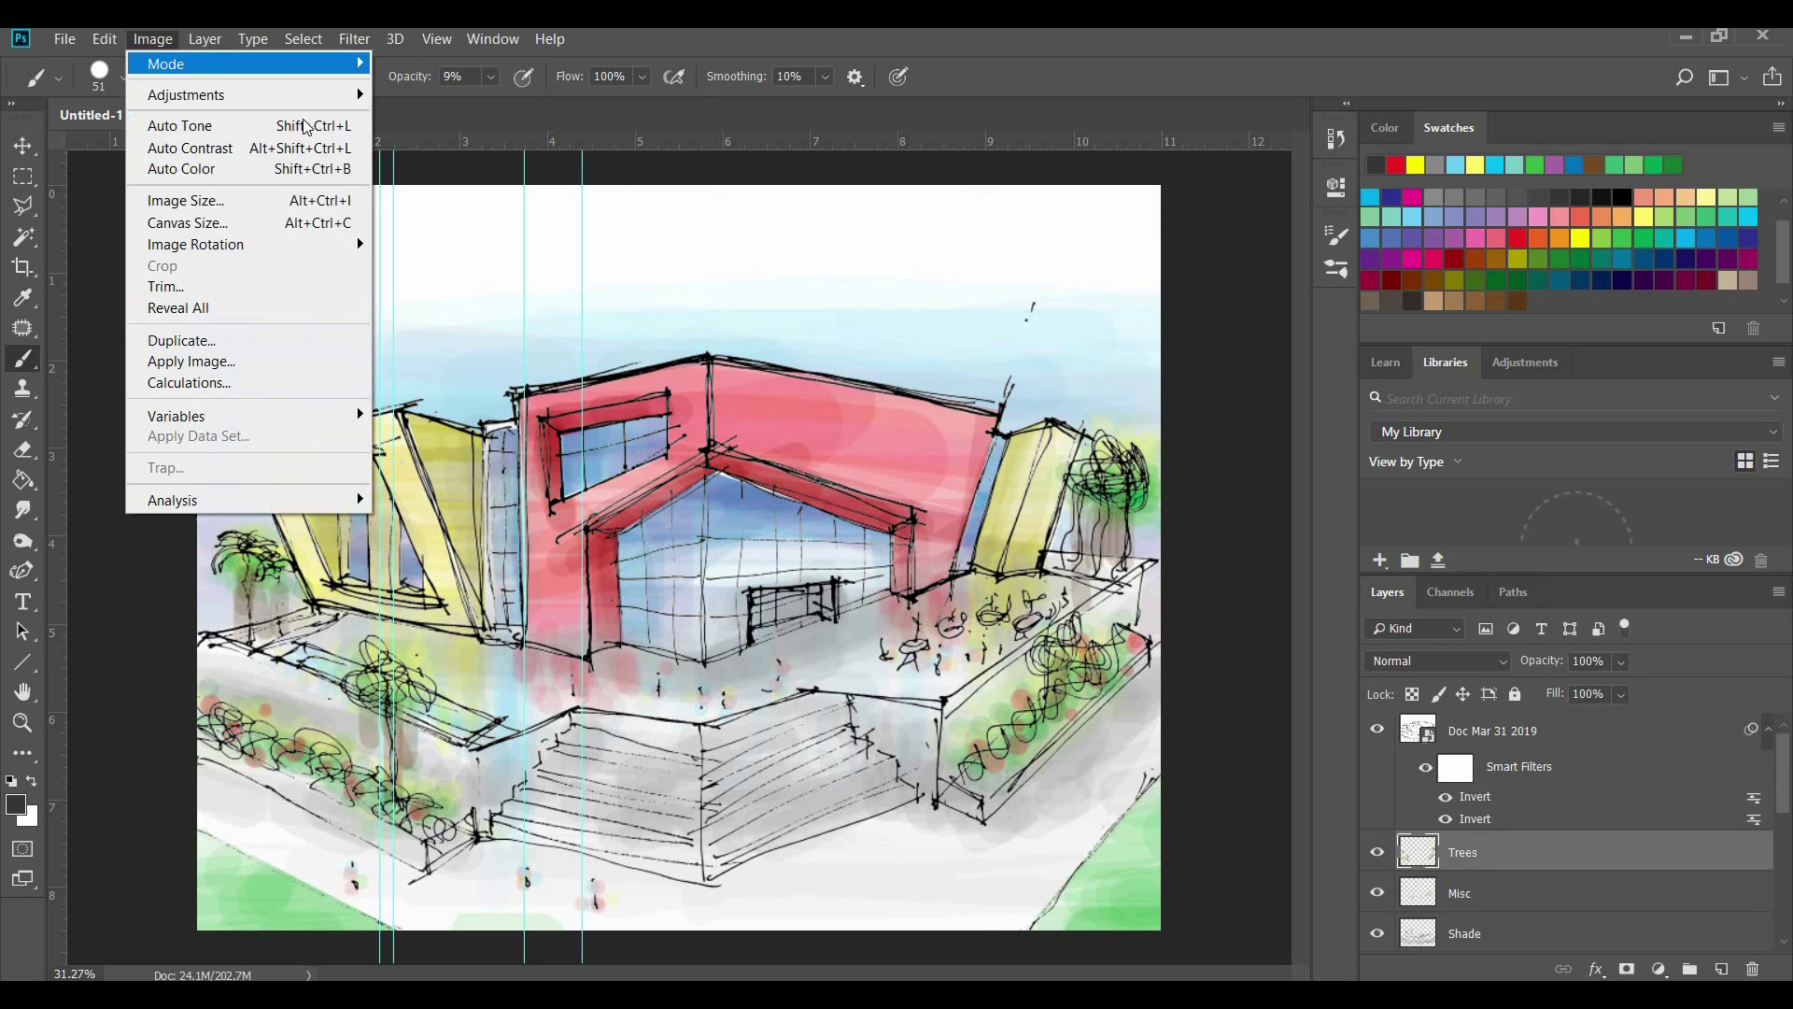
mouse_move(354, 39)
mouse_move(365, 288)
click(696, 372)
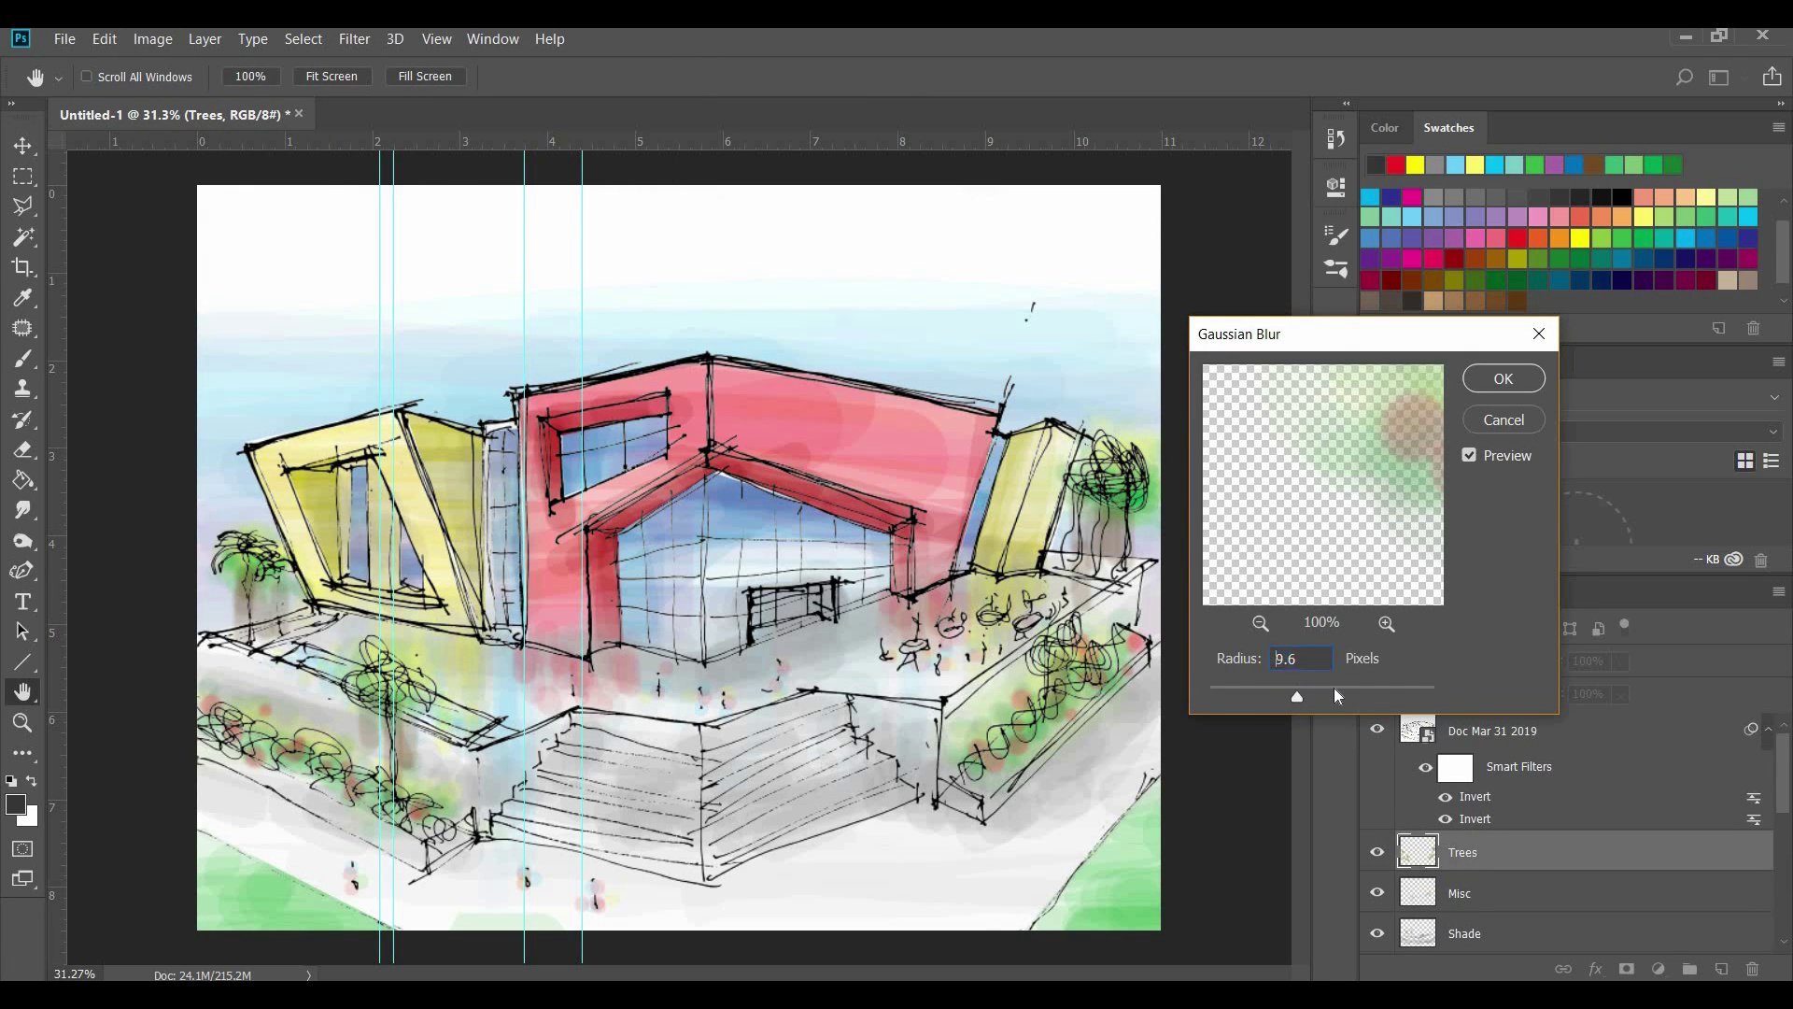
drag(1334, 689, 1333, 688)
click(1537, 421)
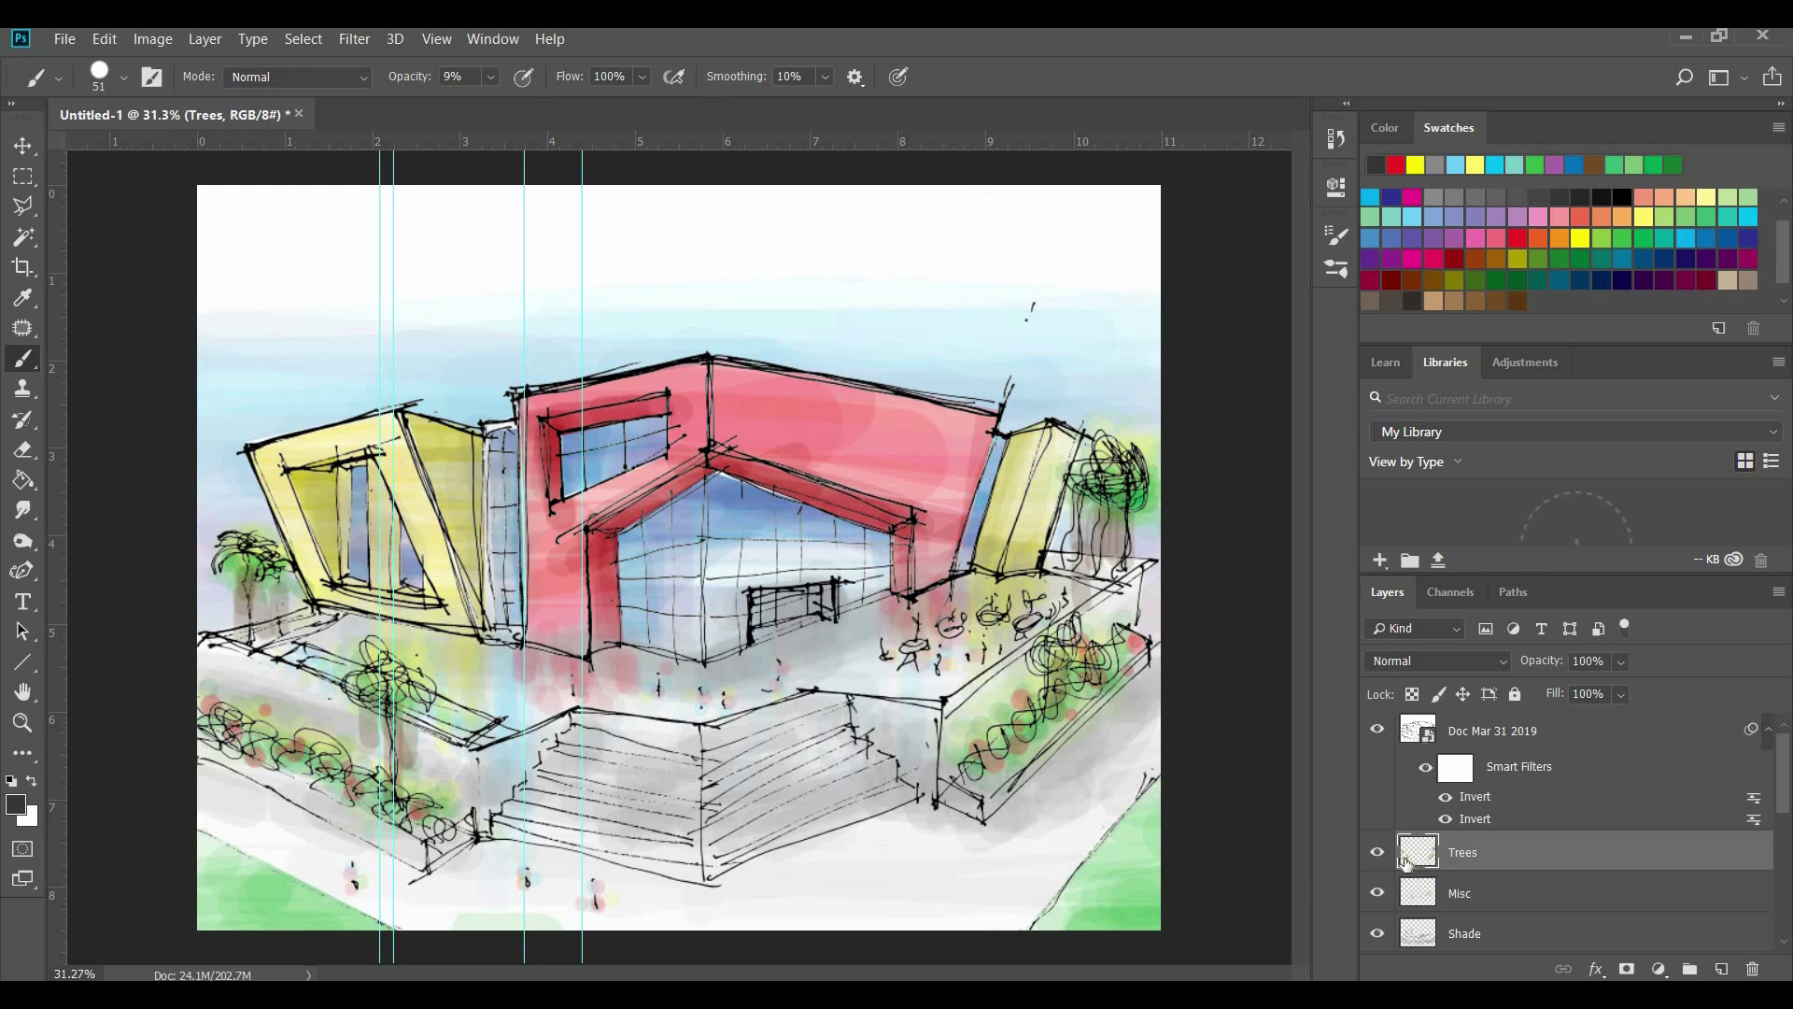
Try erasing light streaks into the red facade on layer C with the Eraser at 34% opacity
scroll(1401, 859, down, 3)
scroll(1386, 838, up, 1)
click(1457, 852)
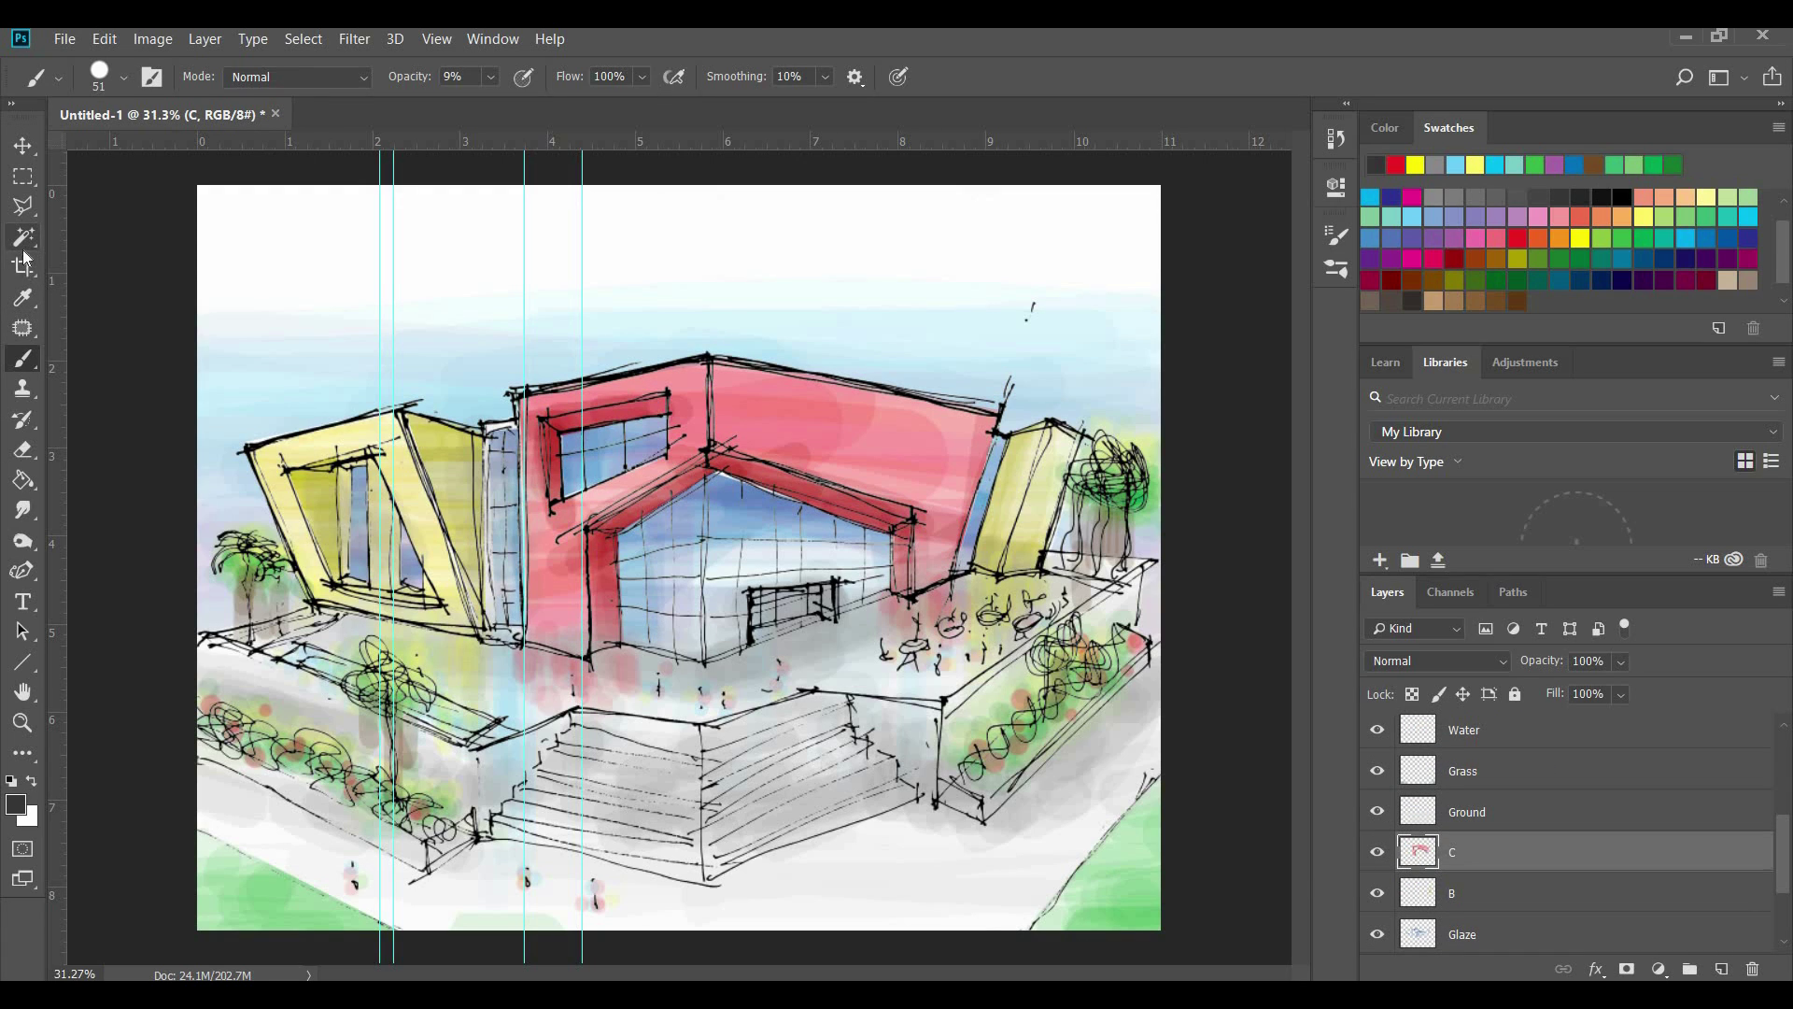
click(23, 452)
mouse_move(880, 369)
mouse_down()
mouse_move(880, 535)
mouse_move(841, 504)
mouse_move(868, 525)
mouse_up()
key(ctrl+z)
drag(906, 360, 906, 527)
key(ctrl+alt+z)
key(ctrl+alt+z)
key(ctrl+alt+z)
mouse_move(782, 463)
mouse_down()
mouse_move(794, 376)
mouse_move(873, 509)
mouse_up()
Set the eraser size to 124 px and erase vertical highlight streaks across the red walls on layer C
click(123, 77)
drag(185, 151, 213, 152)
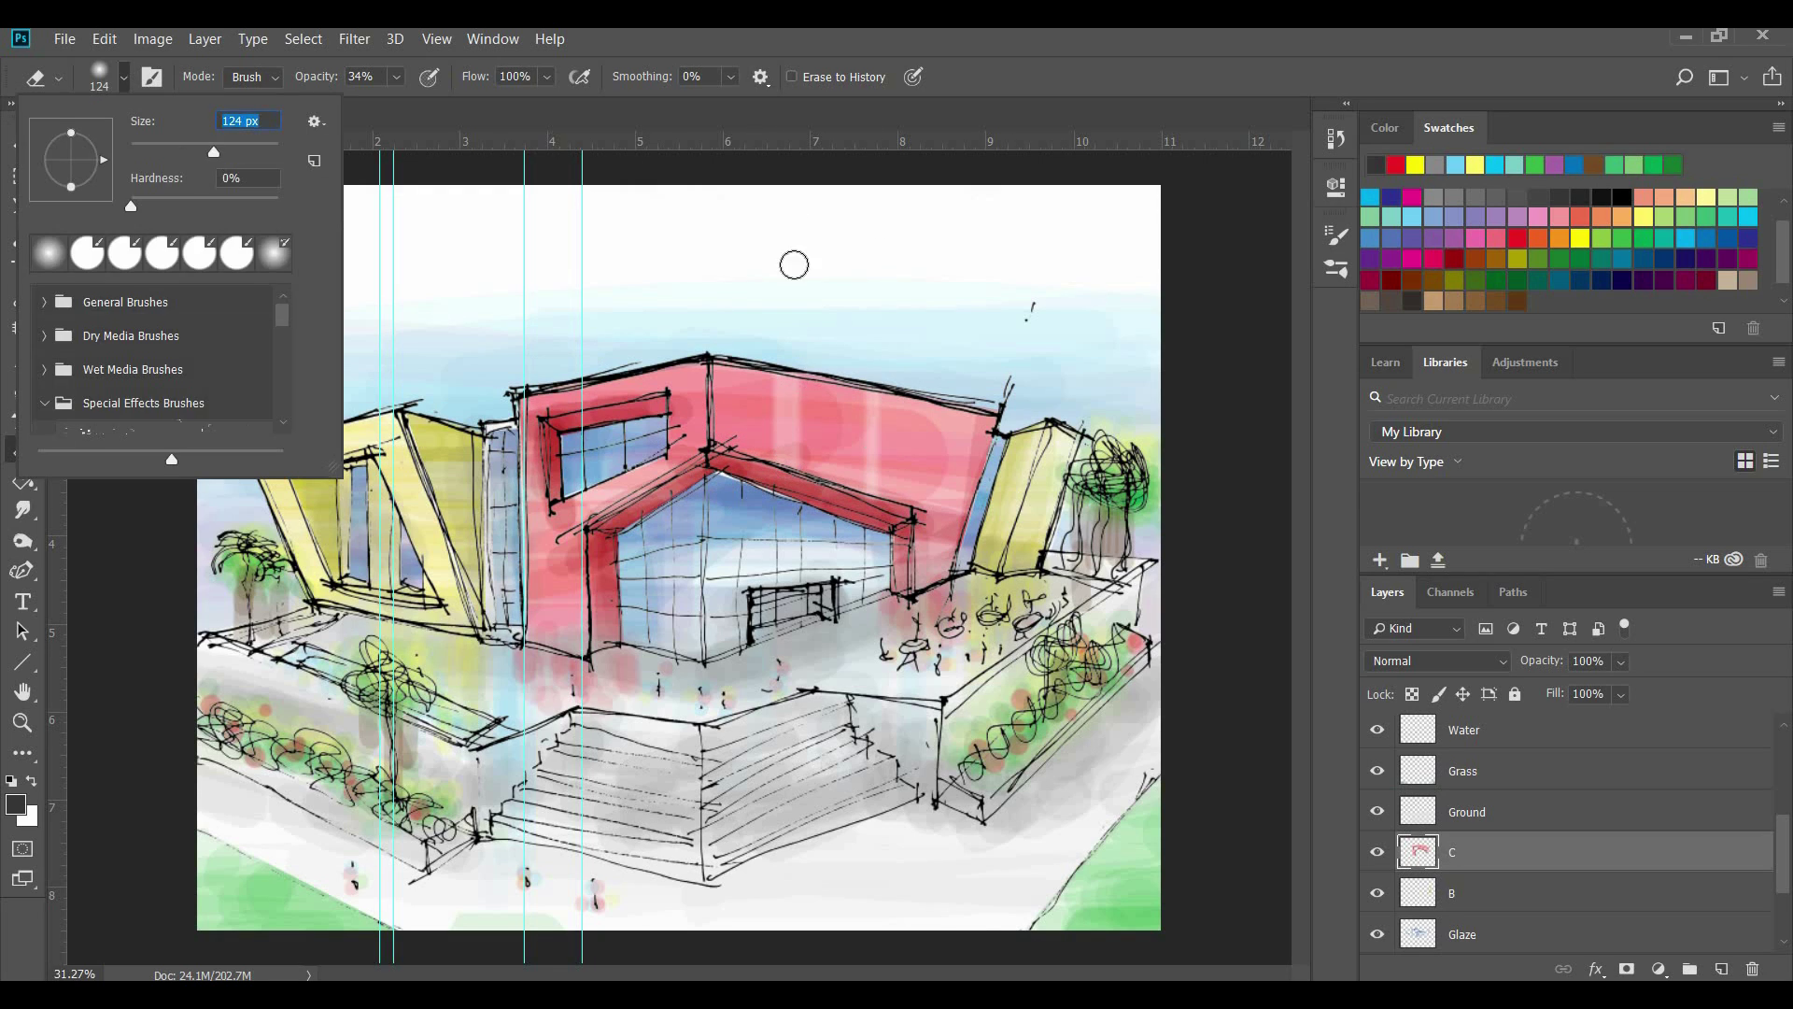
drag(788, 367, 787, 476)
drag(857, 374, 857, 506)
mouse_move(916, 360)
mouse_down()
mouse_move(913, 598)
mouse_move(924, 574)
mouse_up()
mouse_move(678, 544)
mouse_down()
mouse_move(678, 369)
mouse_move(600, 616)
mouse_up()
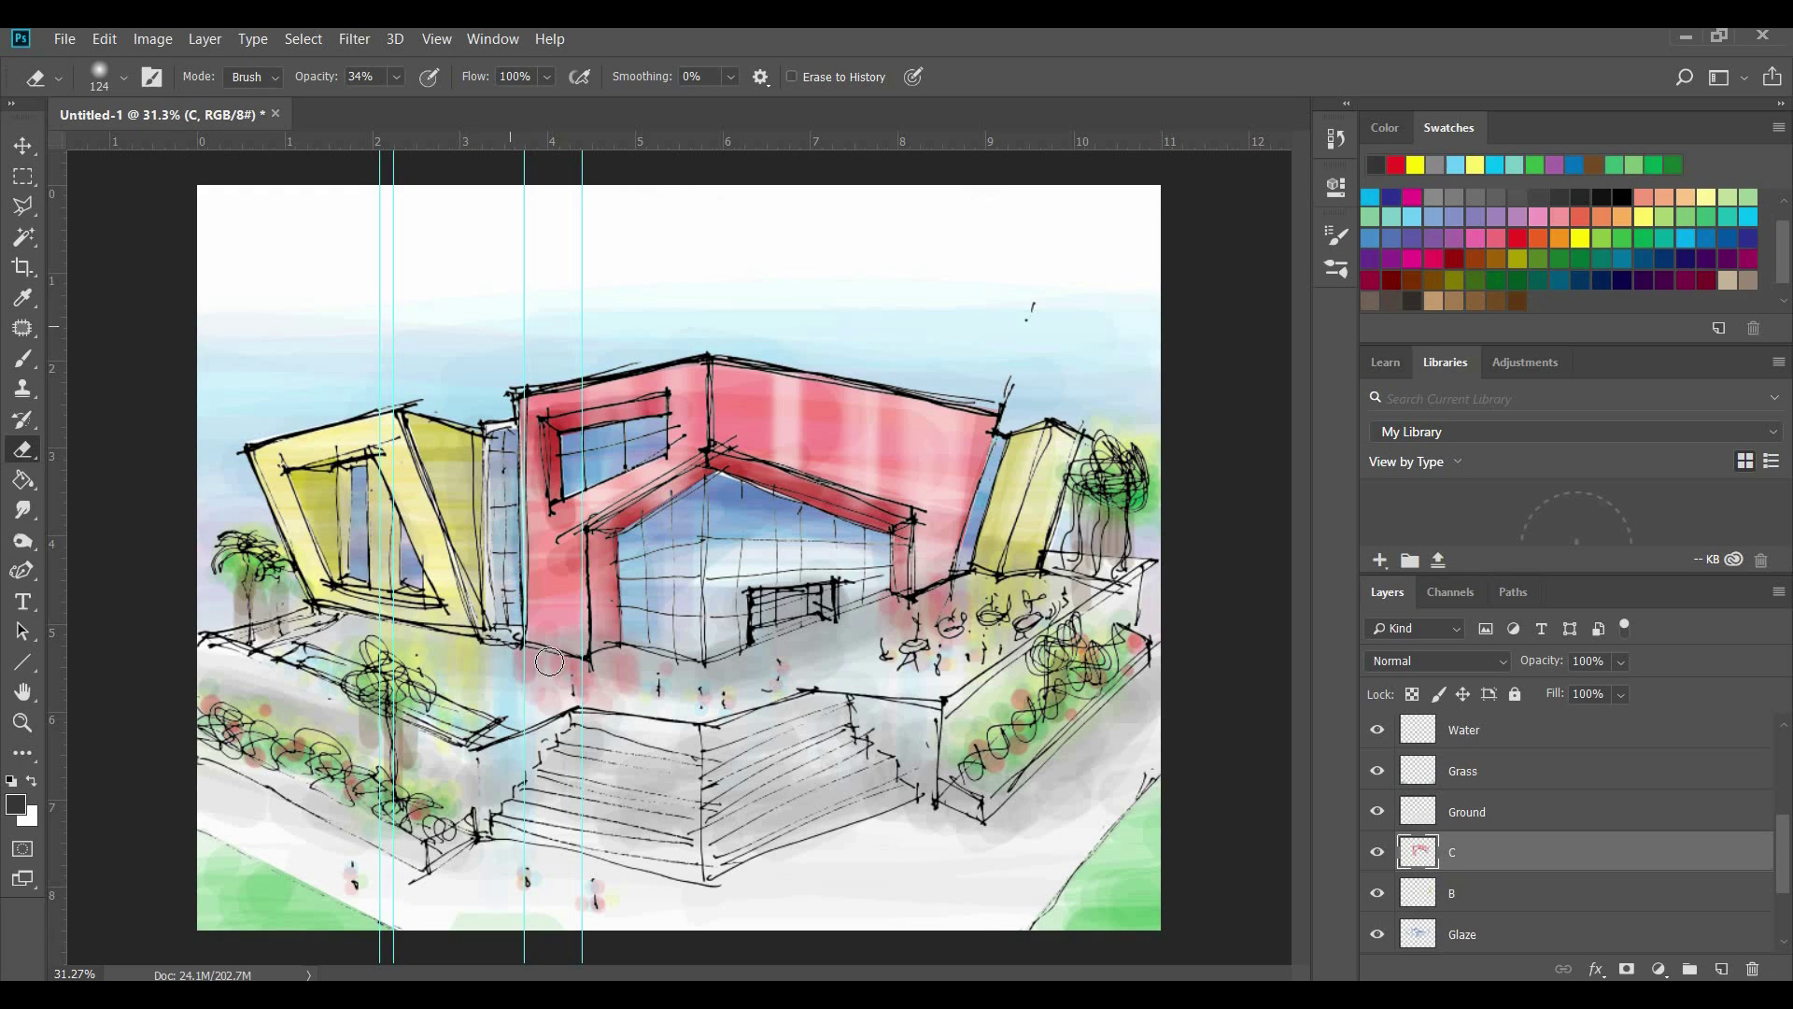
Select the Grass layer and undo the eraser strokes on the red facade
click(1483, 824)
scroll(1429, 817, up, 5)
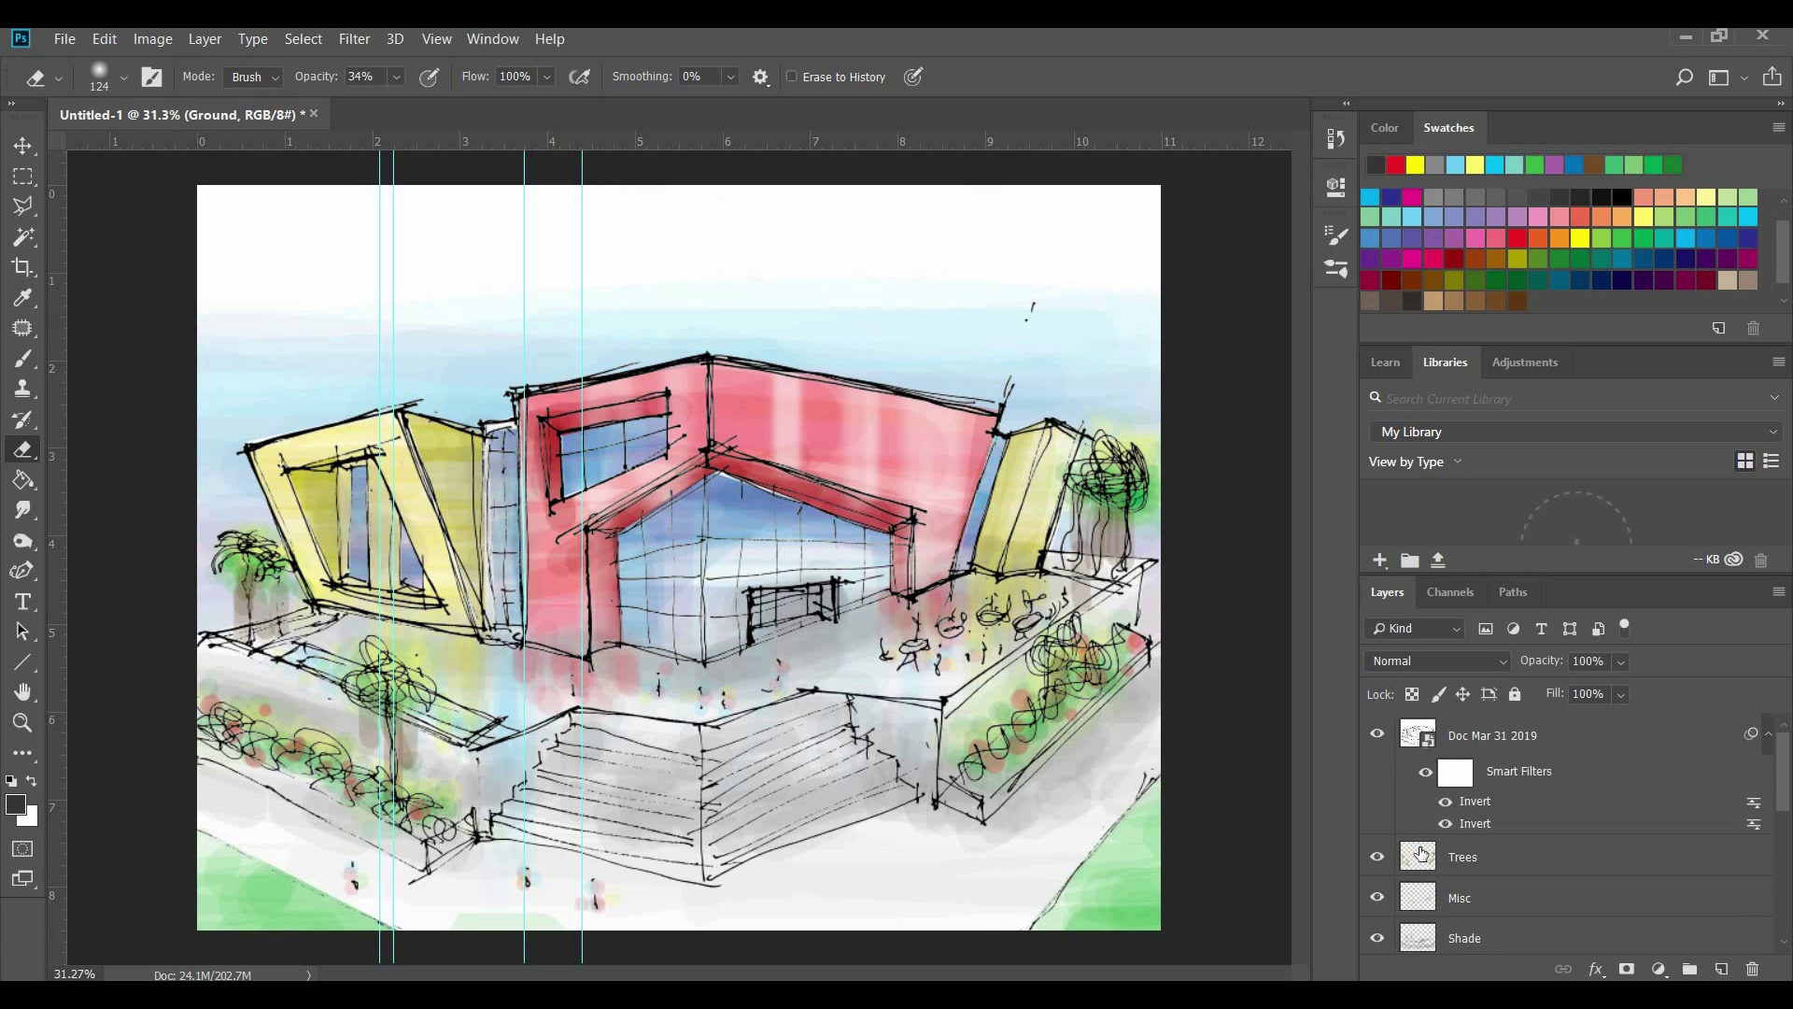
scroll(1447, 793, down, 5)
click(1466, 776)
key(ctrl+z)
key(ctrl+z)
key(ctrl+z)
key(ctrl+z)
key(ctrl+z)
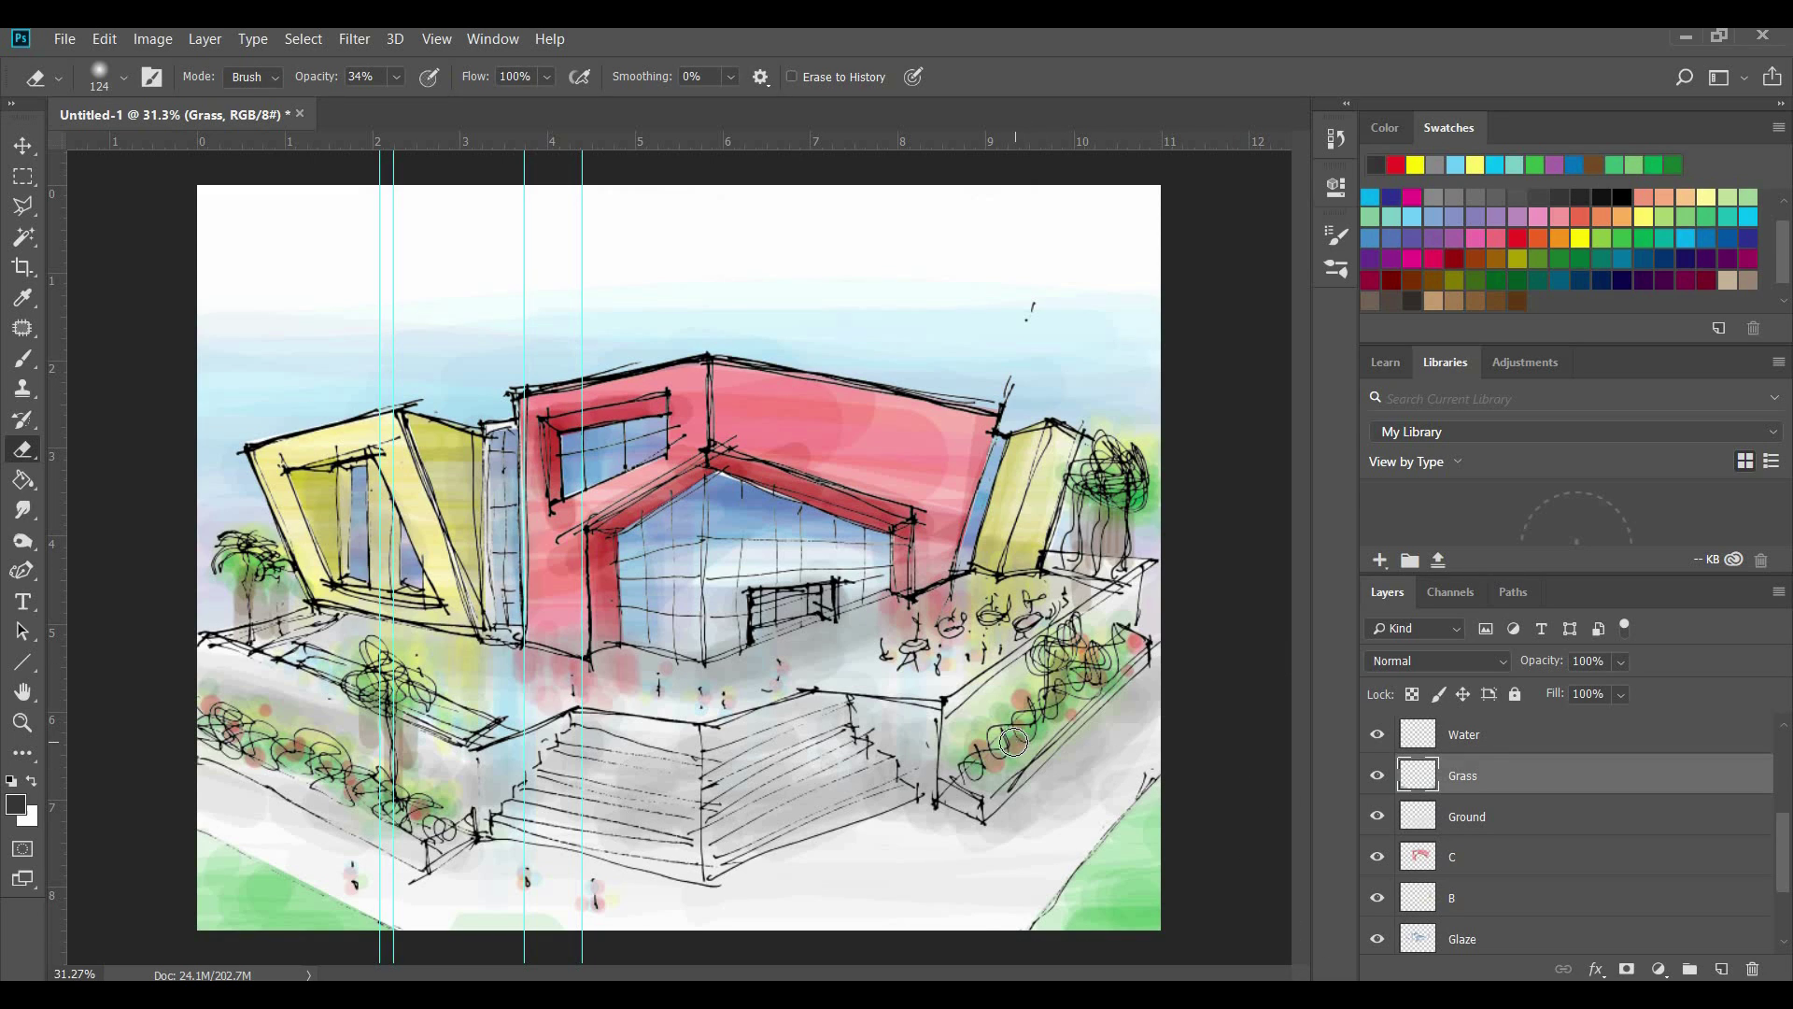
Select the whole raised plaza with the Polygonal Lasso, tracing around the steps, both planters and the base of the buildings
key(l)
click(199, 753)
click(427, 870)
click(708, 881)
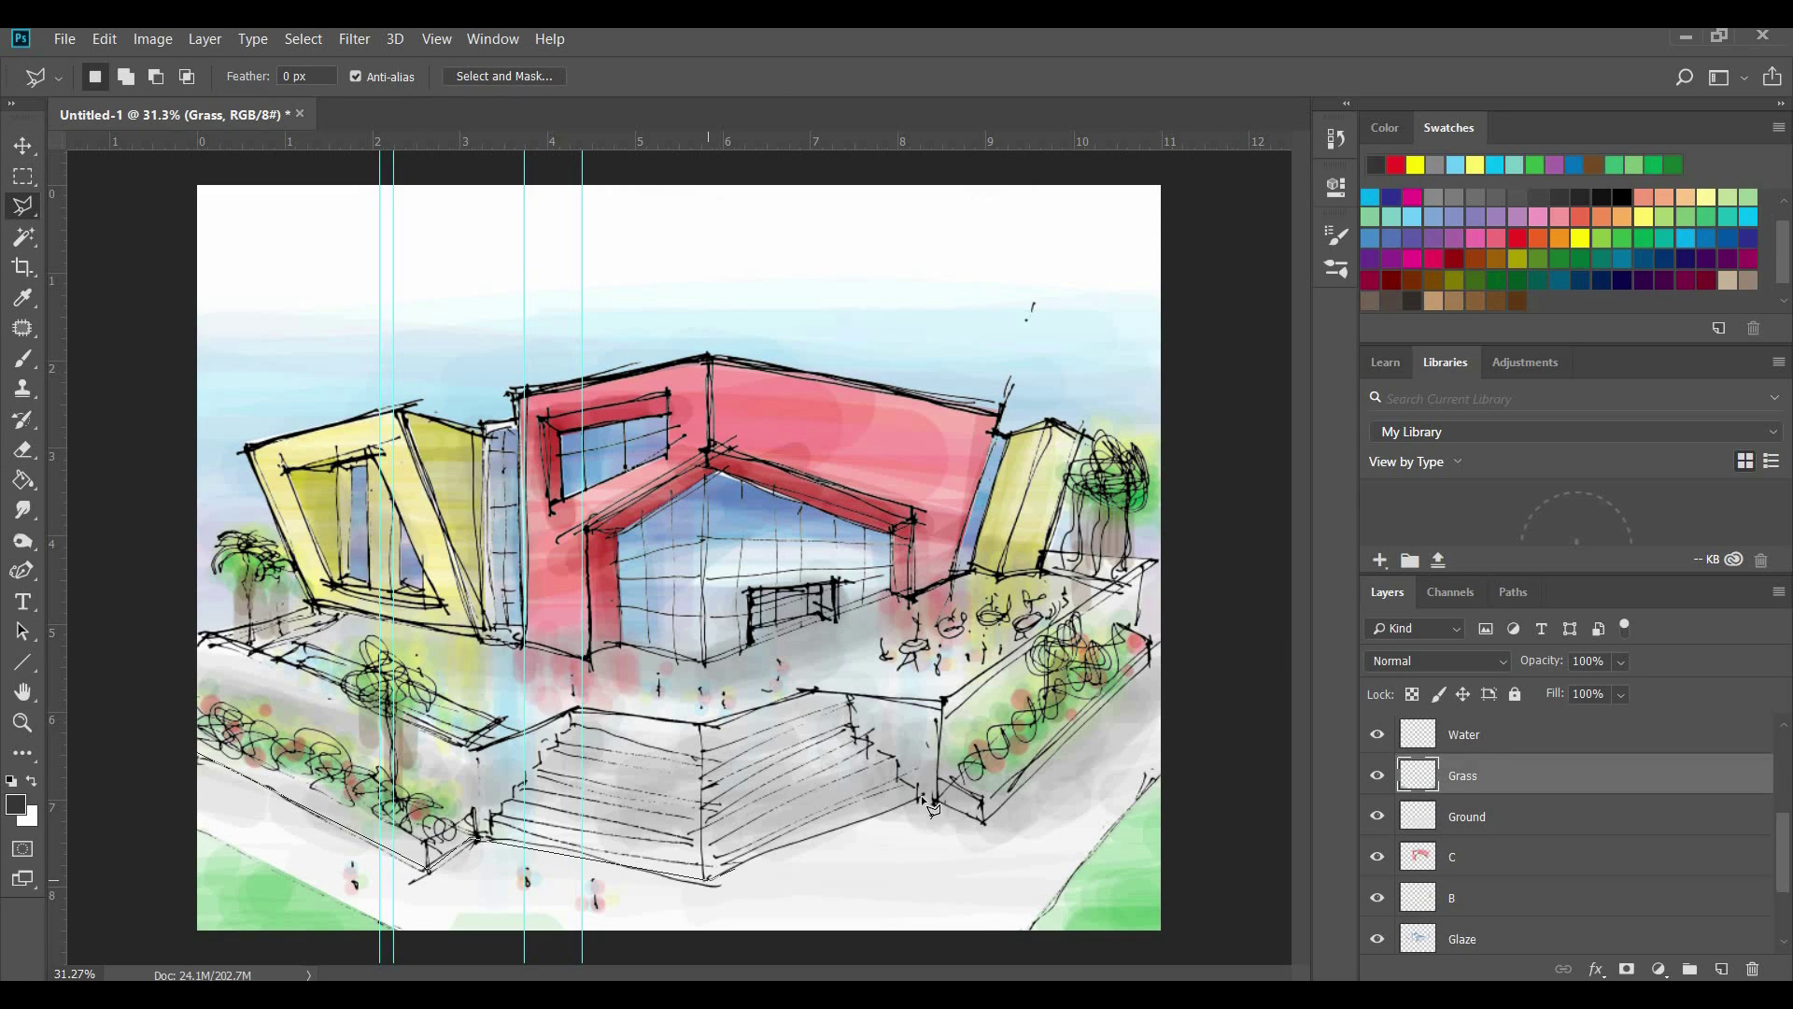
click(1154, 662)
click(1153, 642)
click(1137, 623)
click(1143, 555)
click(1044, 548)
click(1039, 569)
click(999, 576)
click(973, 568)
click(906, 596)
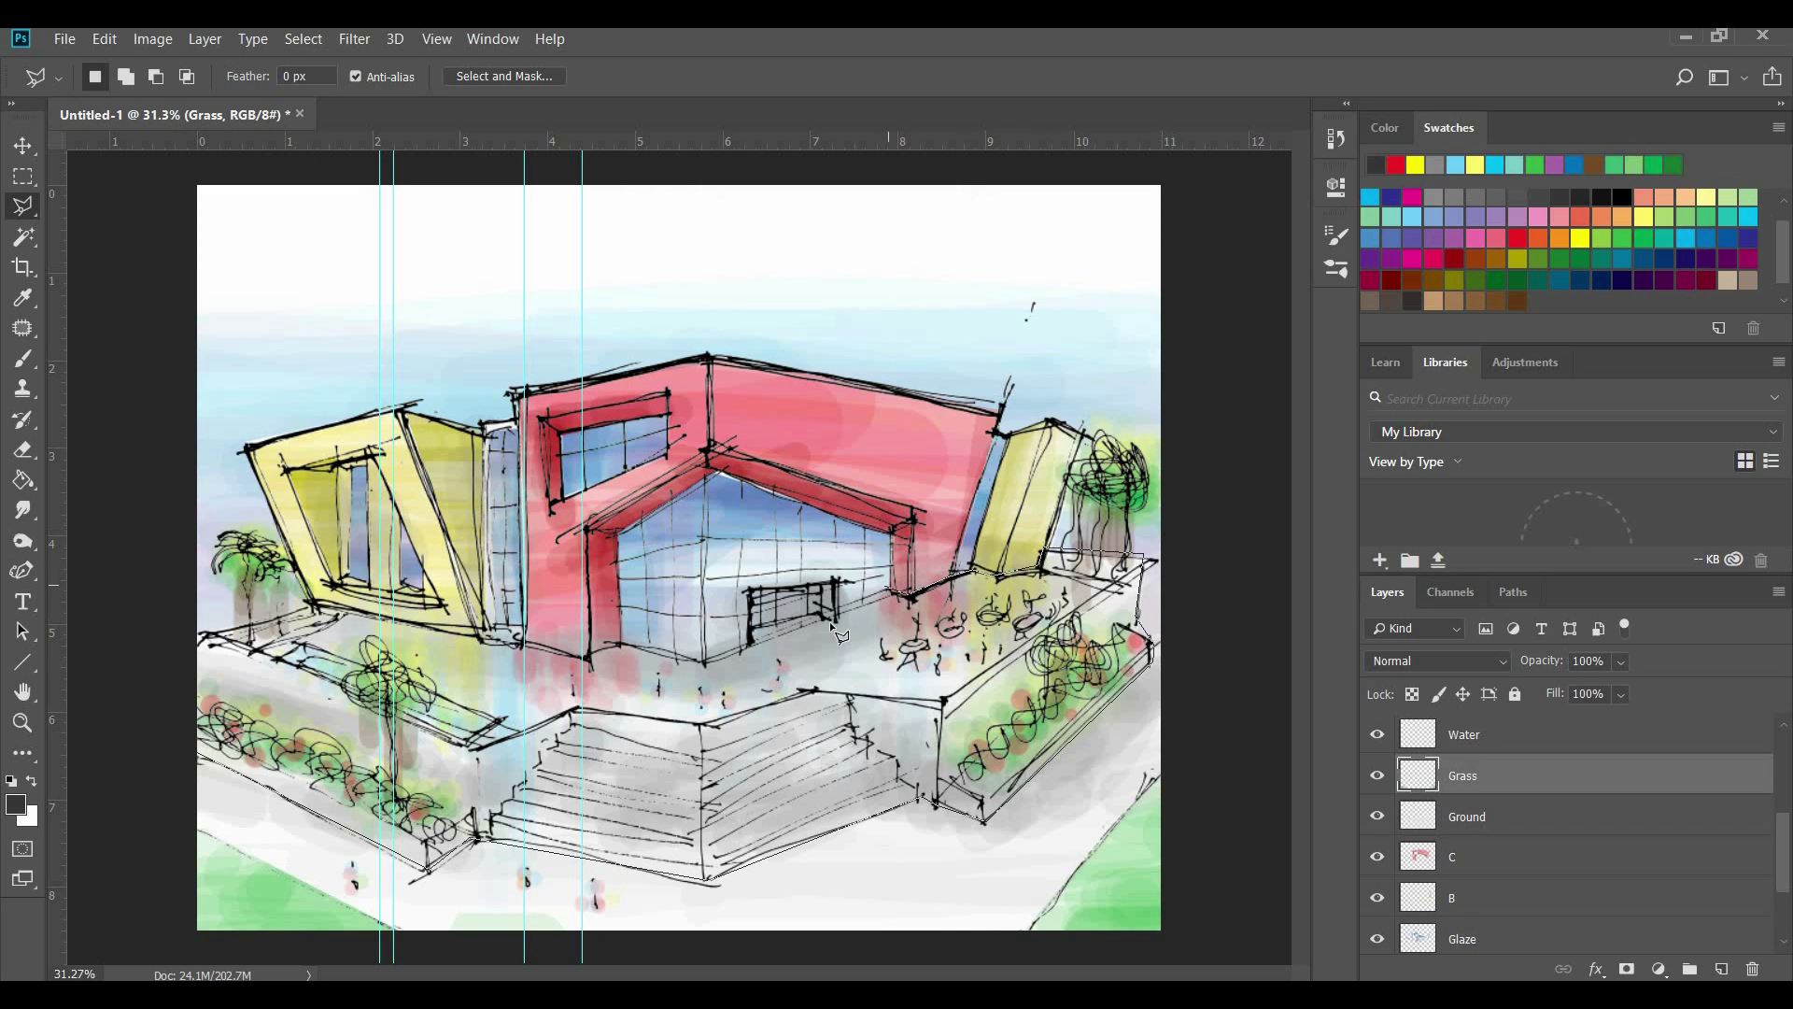
click(621, 643)
click(588, 656)
click(523, 639)
click(523, 627)
click(489, 625)
click(481, 636)
click(312, 606)
click(212, 635)
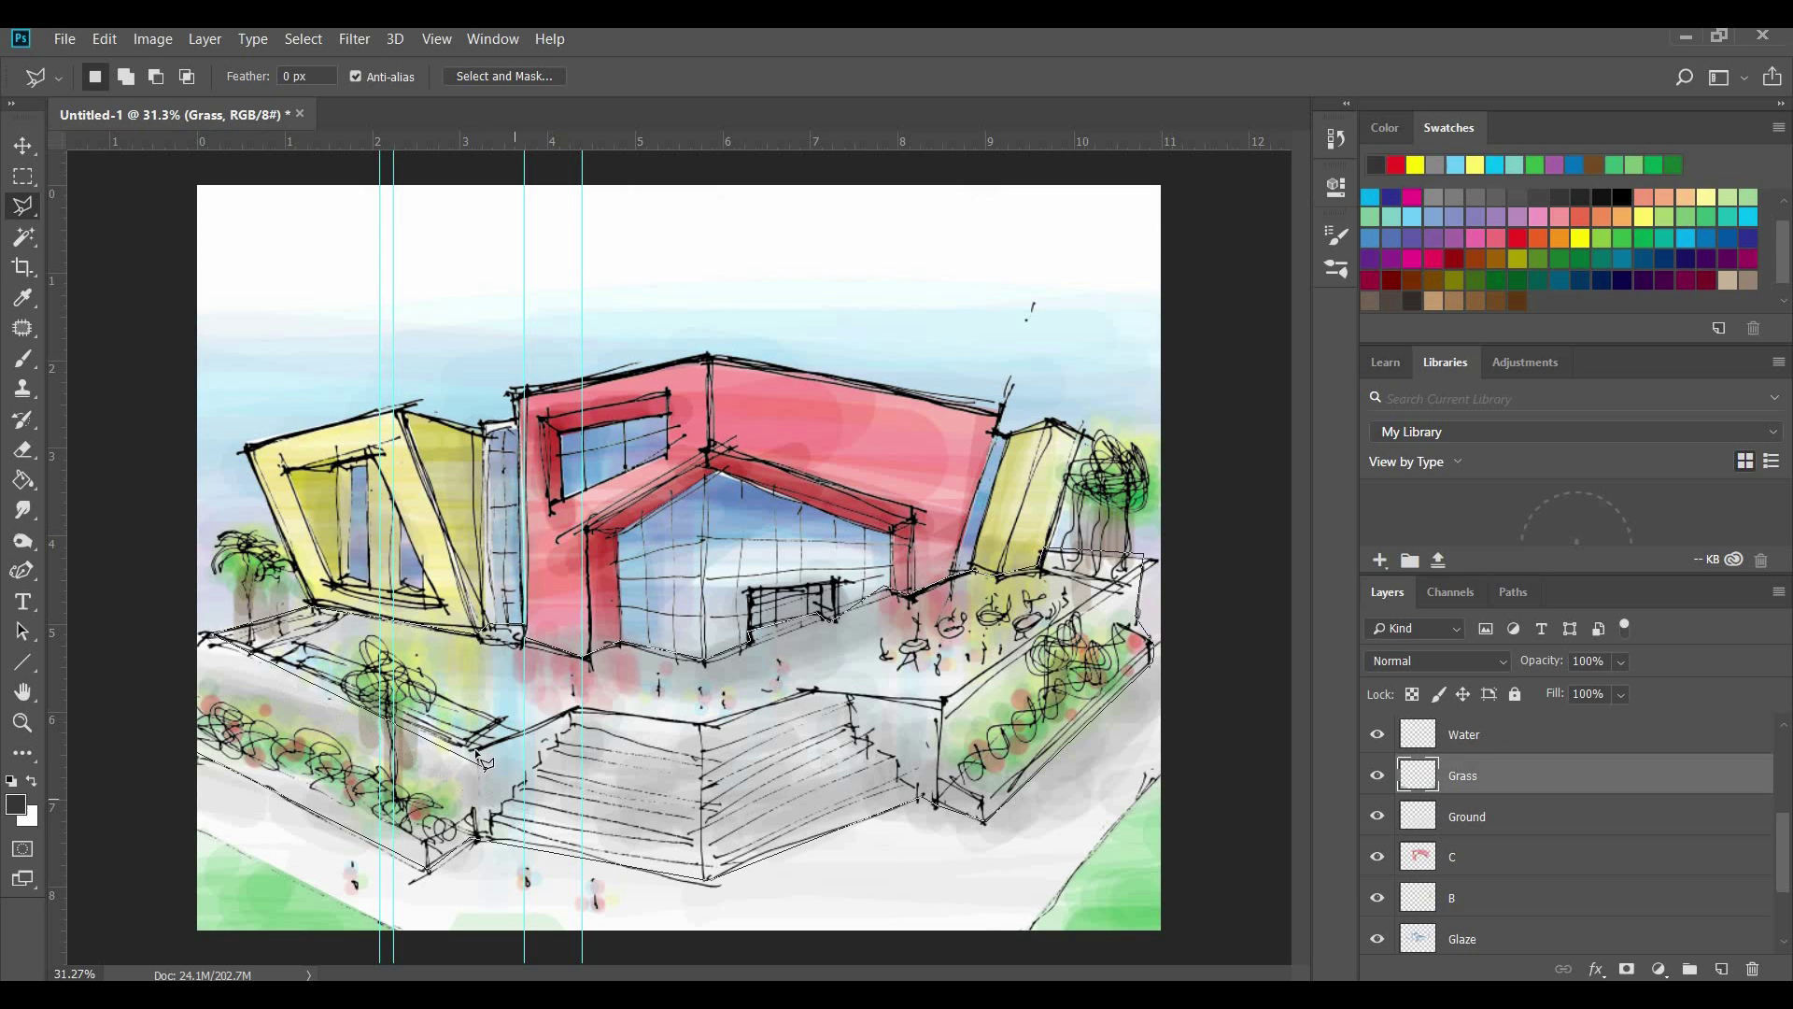
click(192, 634)
click(197, 751)
click(425, 864)
click(710, 878)
click(934, 803)
click(1150, 646)
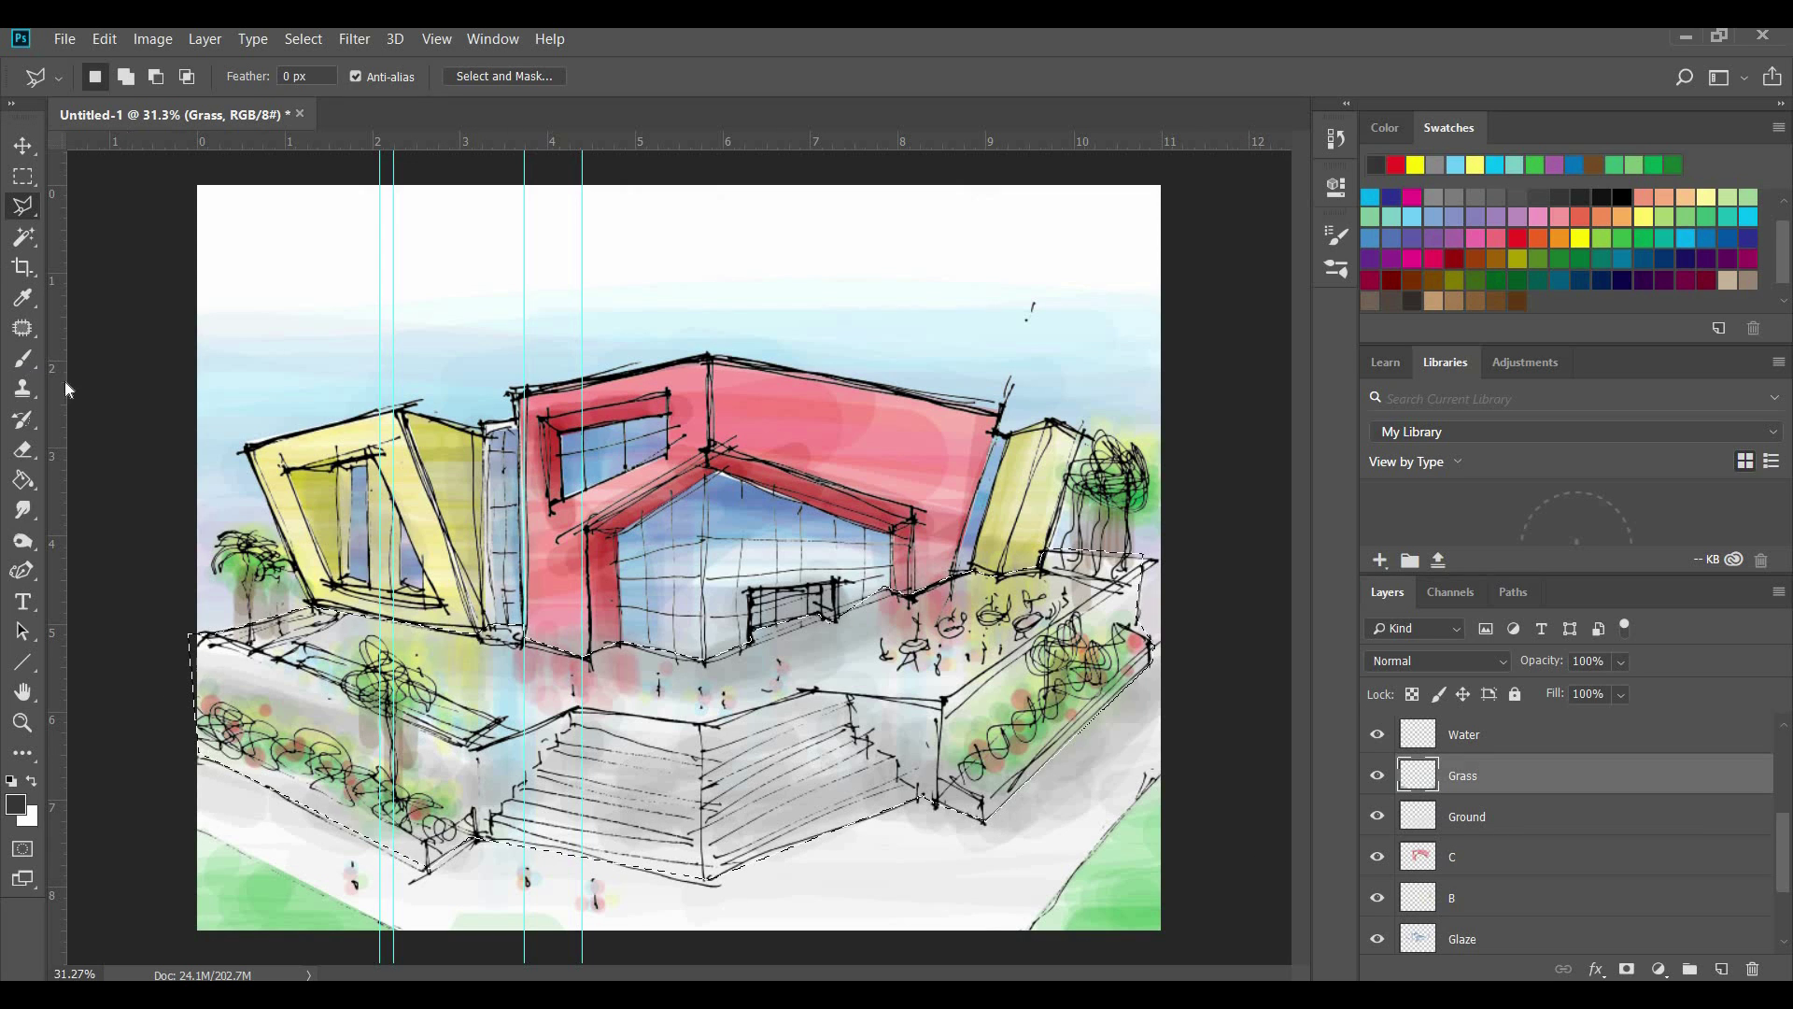